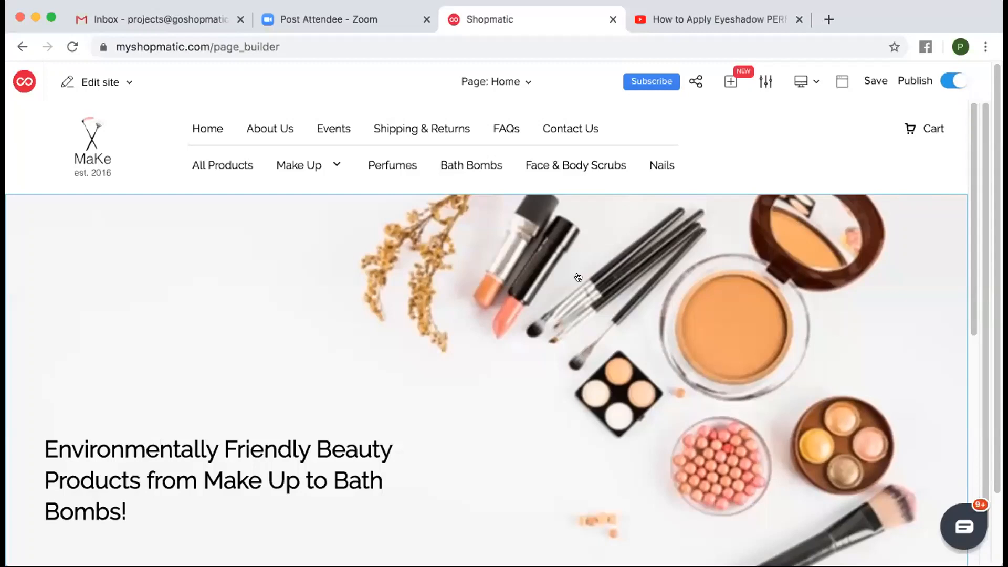
# - Look over the section types that can be added to the home page
pyautogui.click(578, 278)
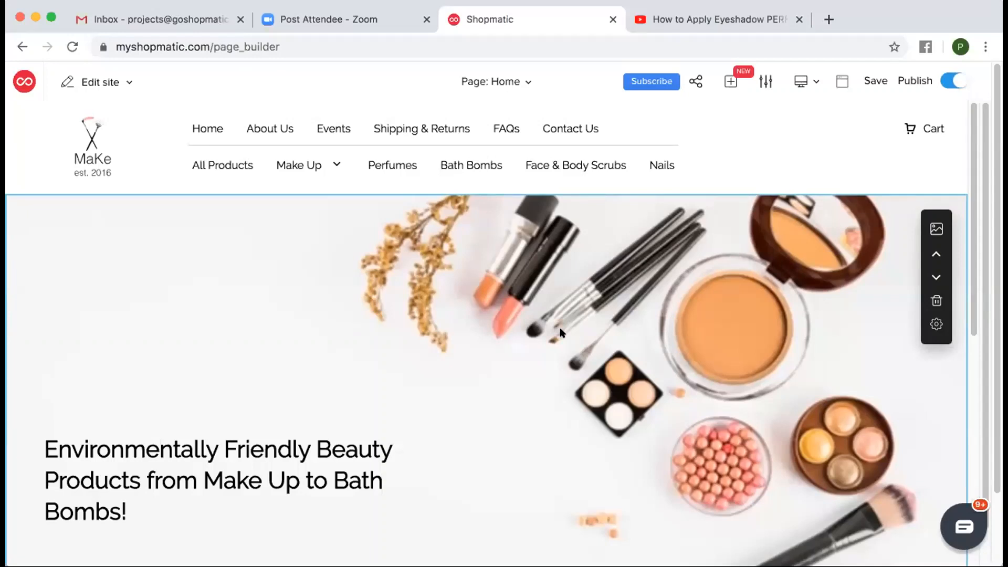
pyautogui.click(727, 84)
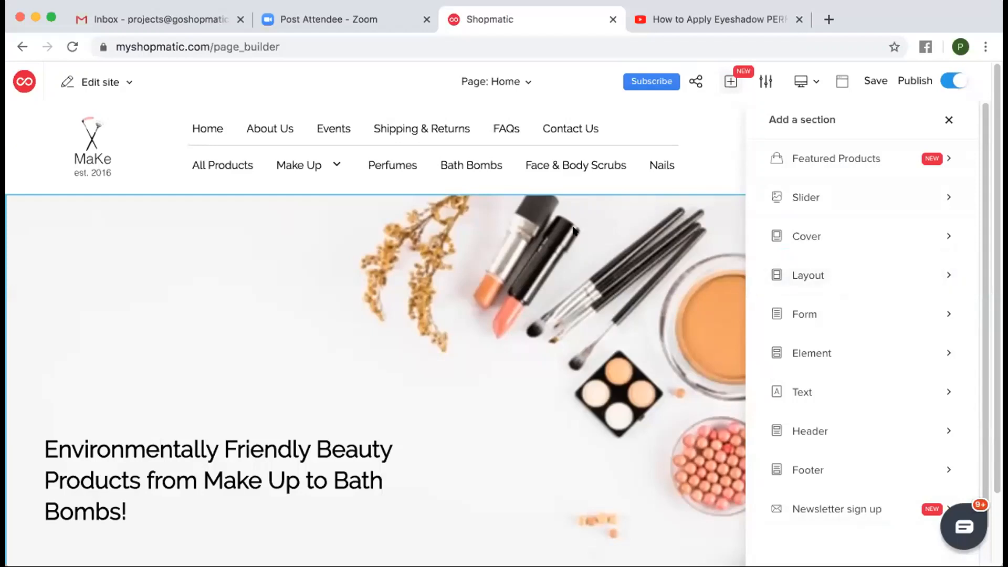
pyautogui.click(731, 82)
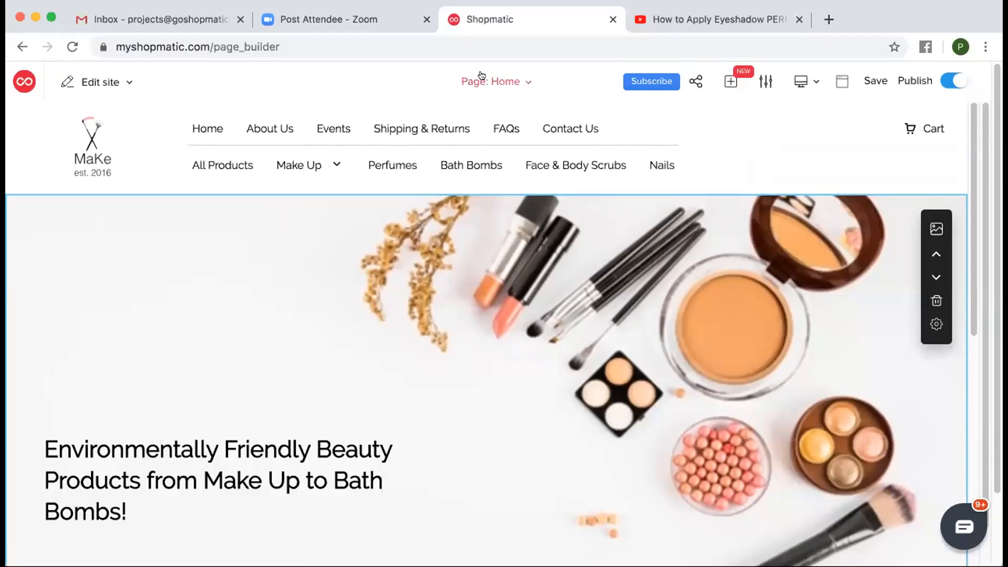
# - Check the site's page list and the options available for the Home page
pyautogui.click(525, 83)
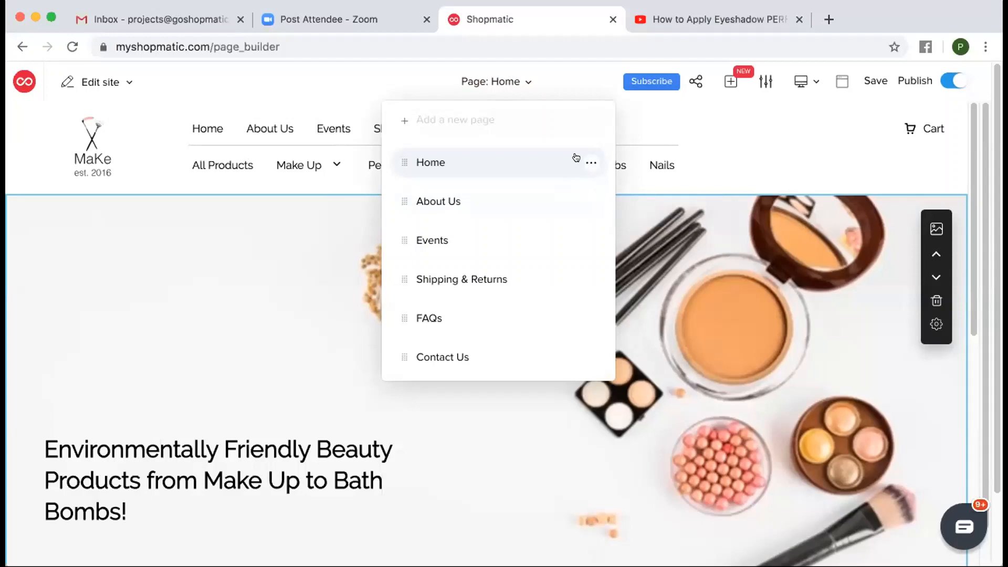
pyautogui.click(589, 163)
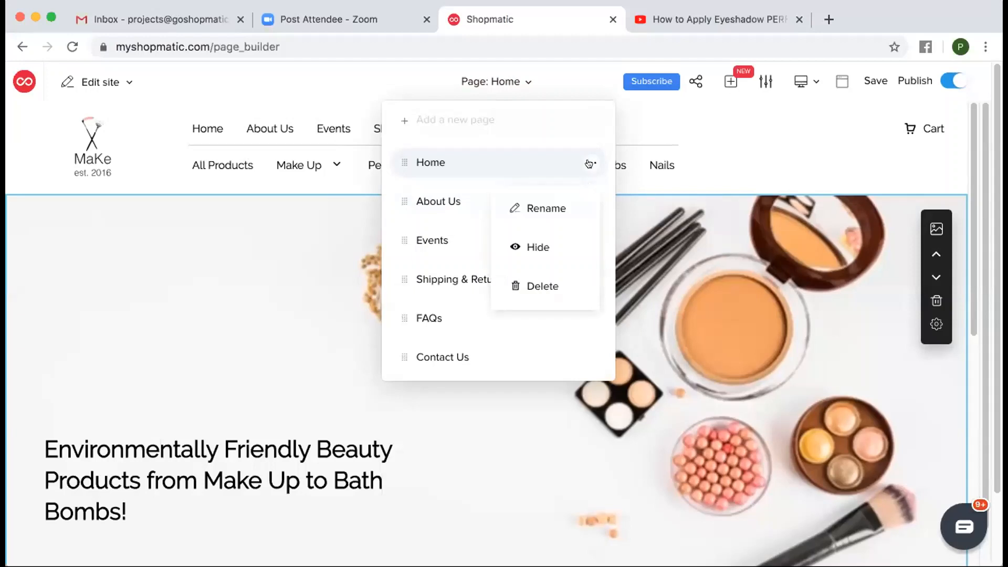
pyautogui.click(590, 163)
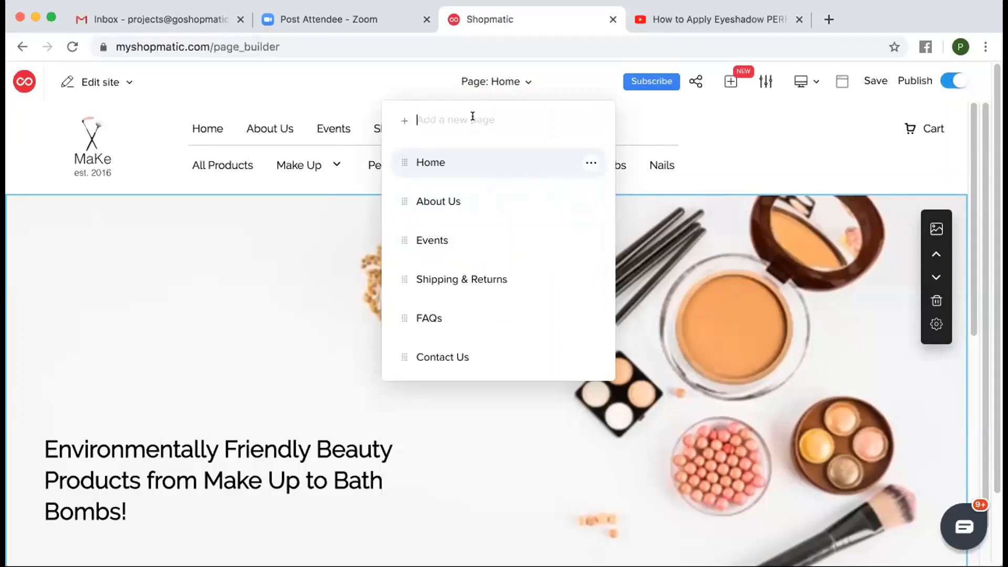
pyautogui.click(322, 224)
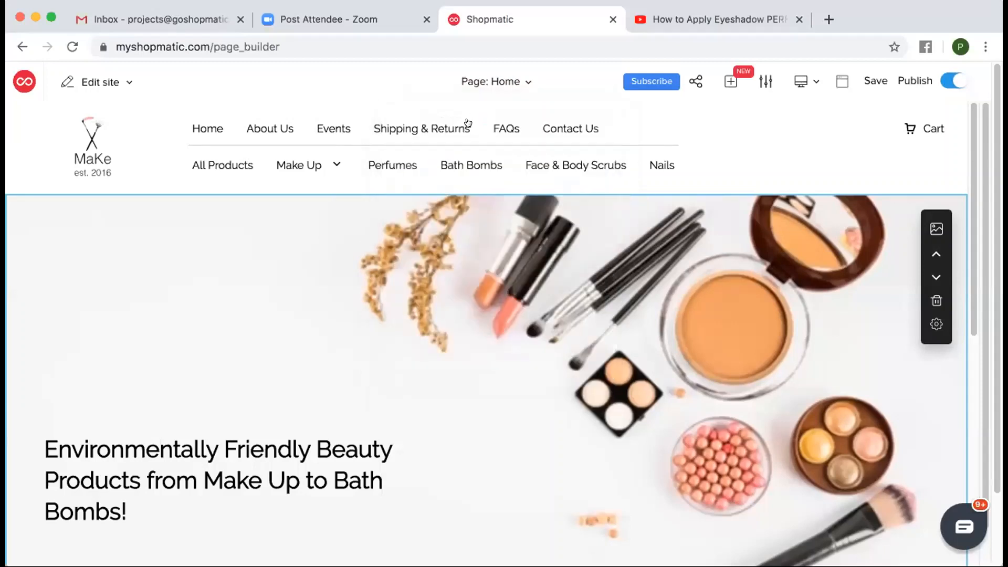
# - Browse the header layouts among the sections that can be added
pyautogui.click(731, 82)
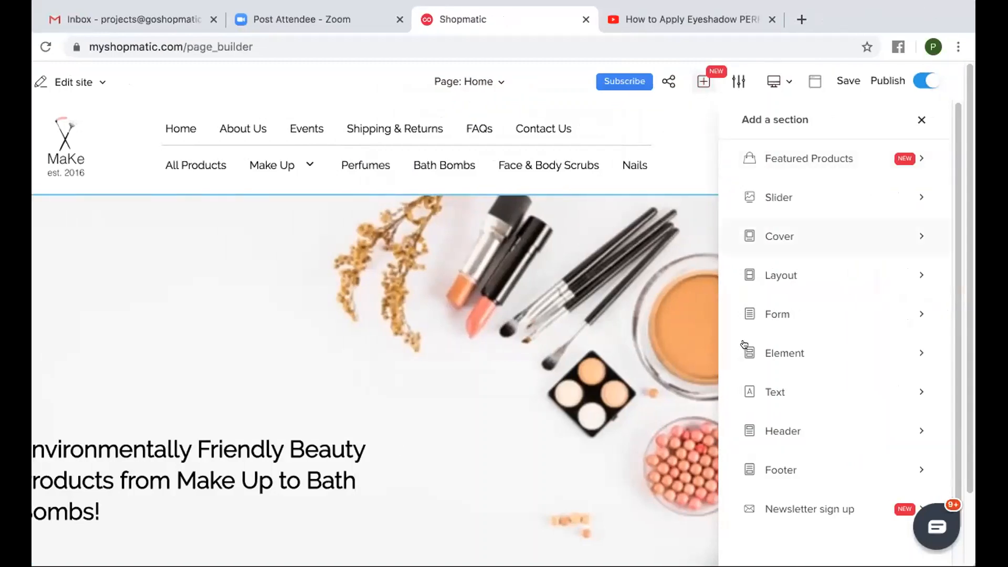
pyautogui.click(760, 431)
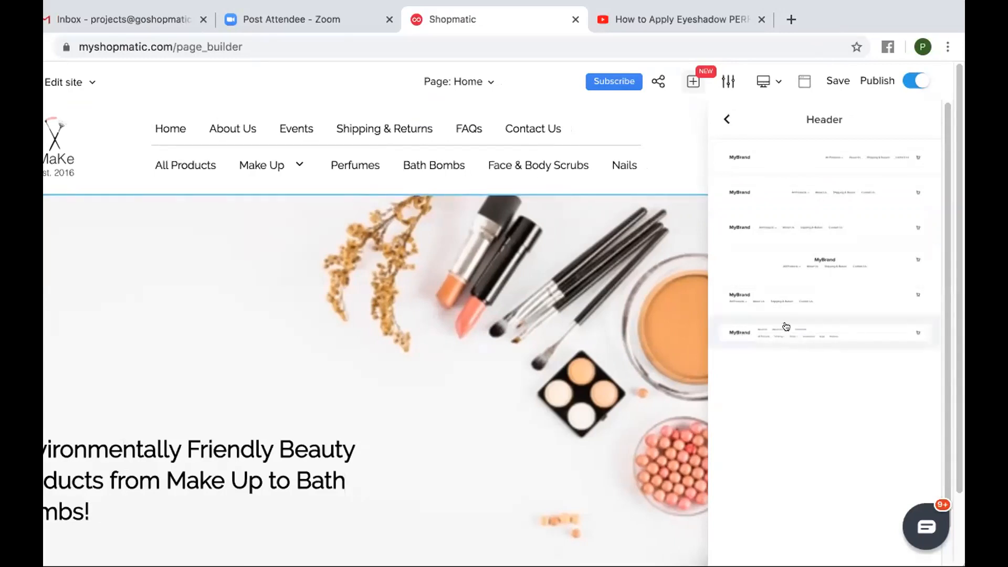
pyautogui.scroll(-1, 802, 335)
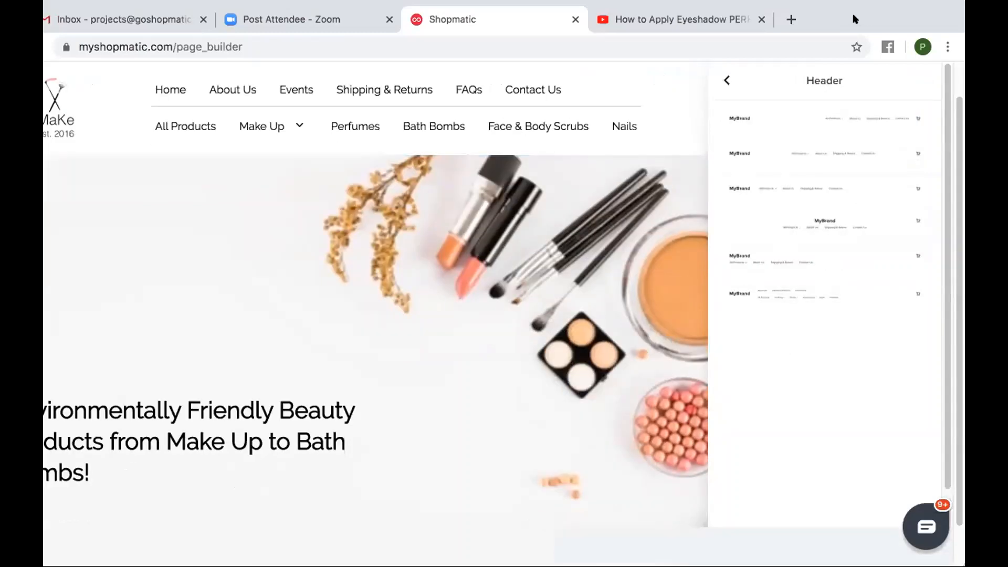
pyautogui.scroll(1, 469, 214)
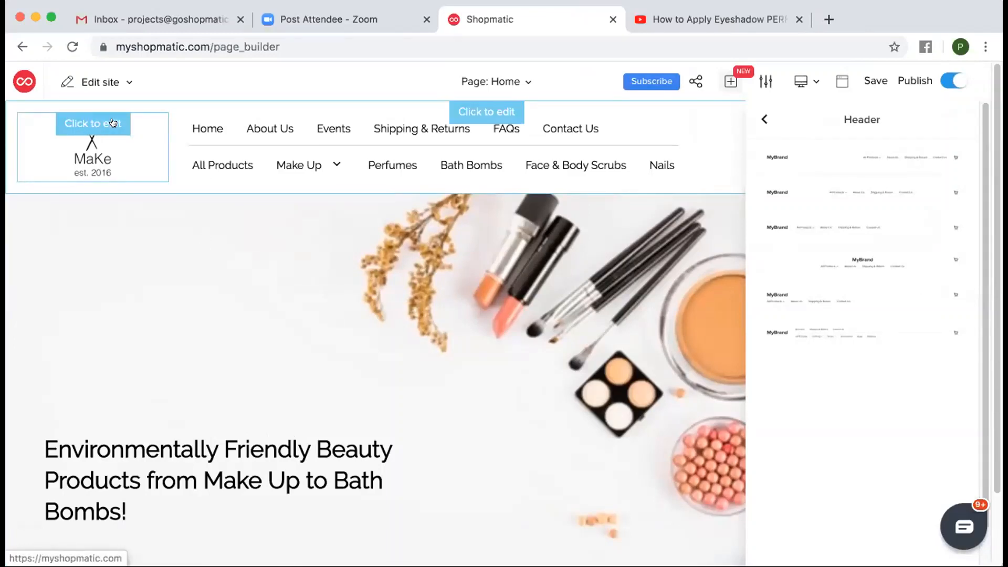
# - Replace the header logo image with logo_-removebg-preview.png from the Shopmatic Website folder
pyautogui.click(105, 123)
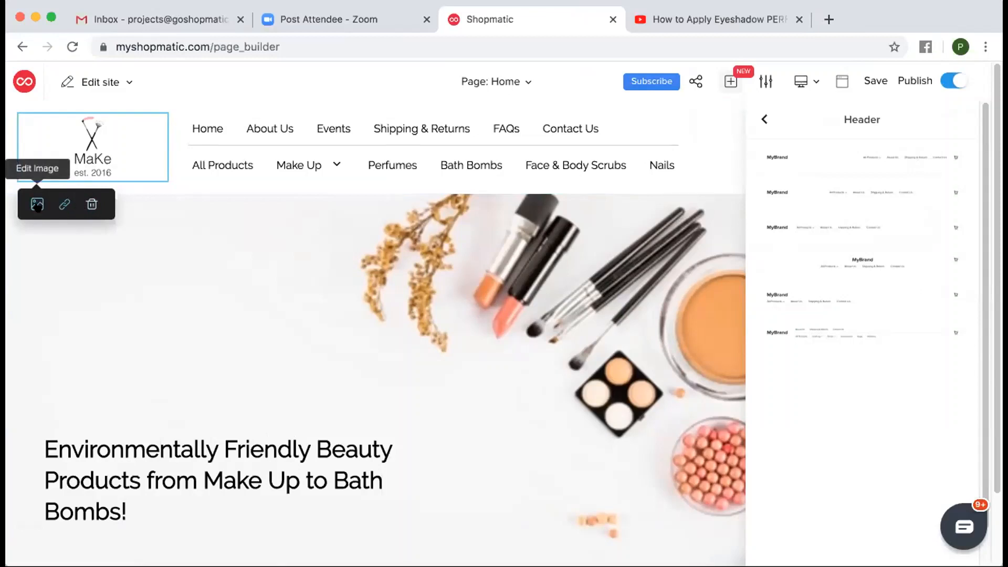
pyautogui.click(37, 205)
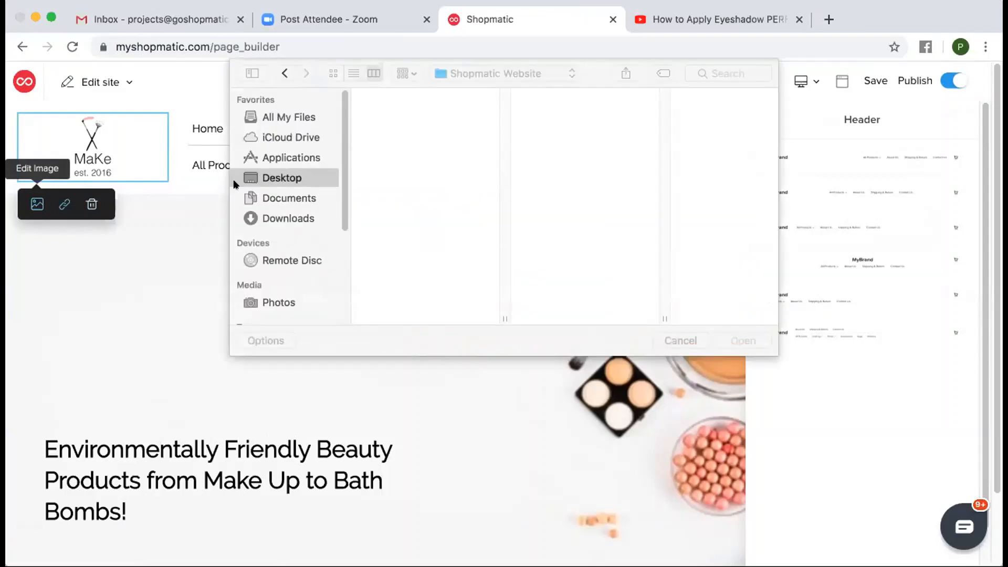
pyautogui.scroll(-2, 519, 229)
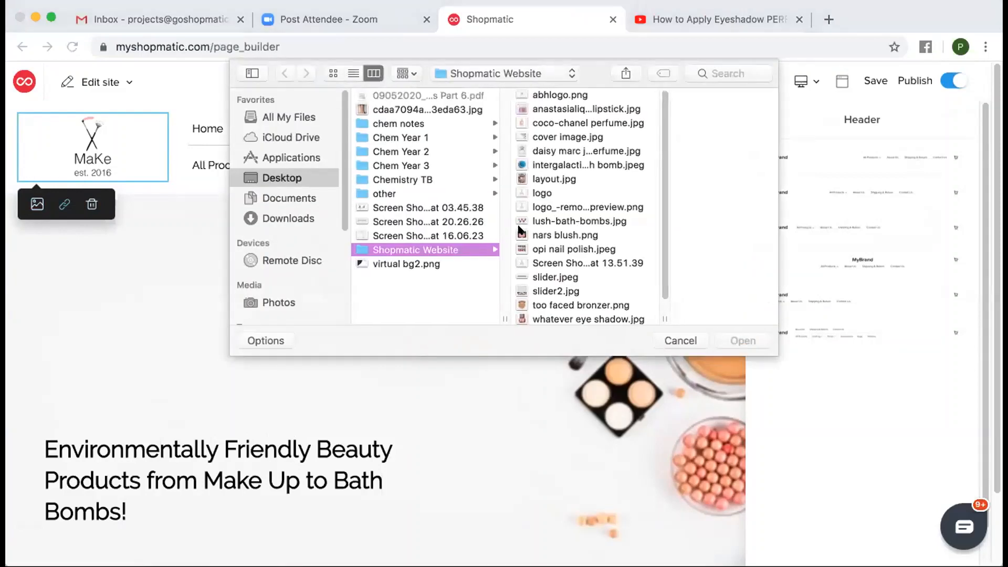
pyautogui.click(557, 205)
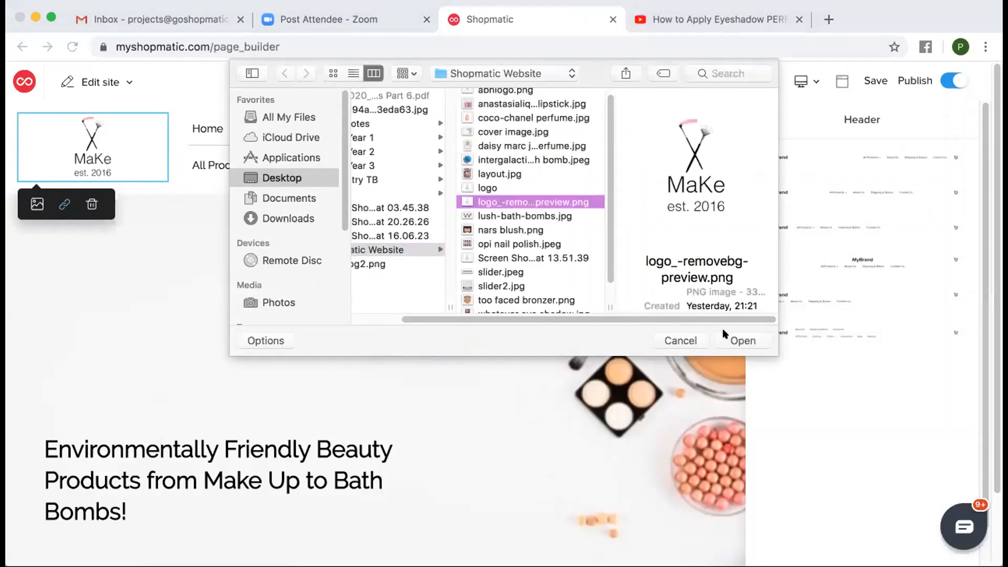
pyautogui.click(726, 338)
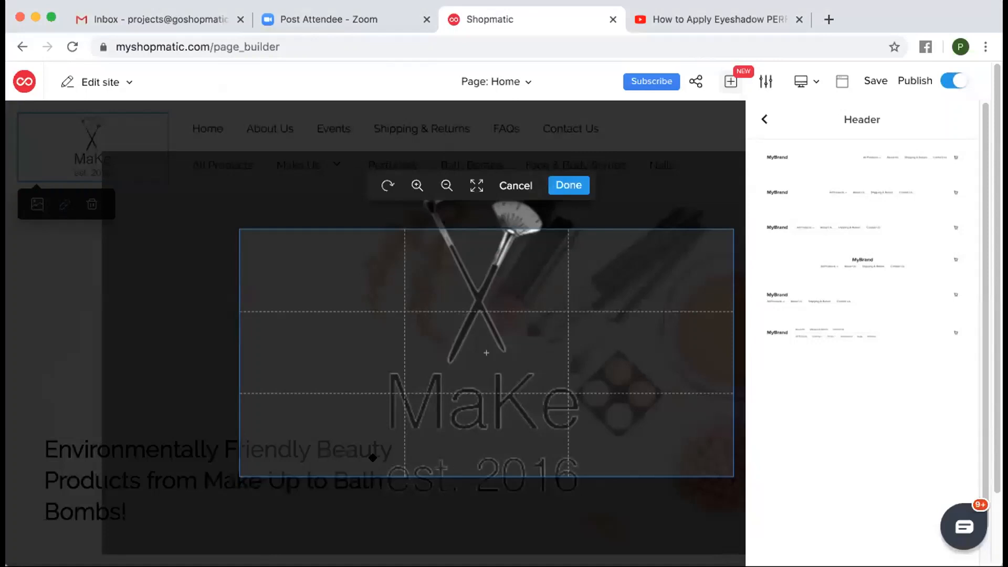
# - Zoom the logo out, move it slightly down so it fits whole inside the crop frame, and apply the crop
pyautogui.tripleClick(442, 187)
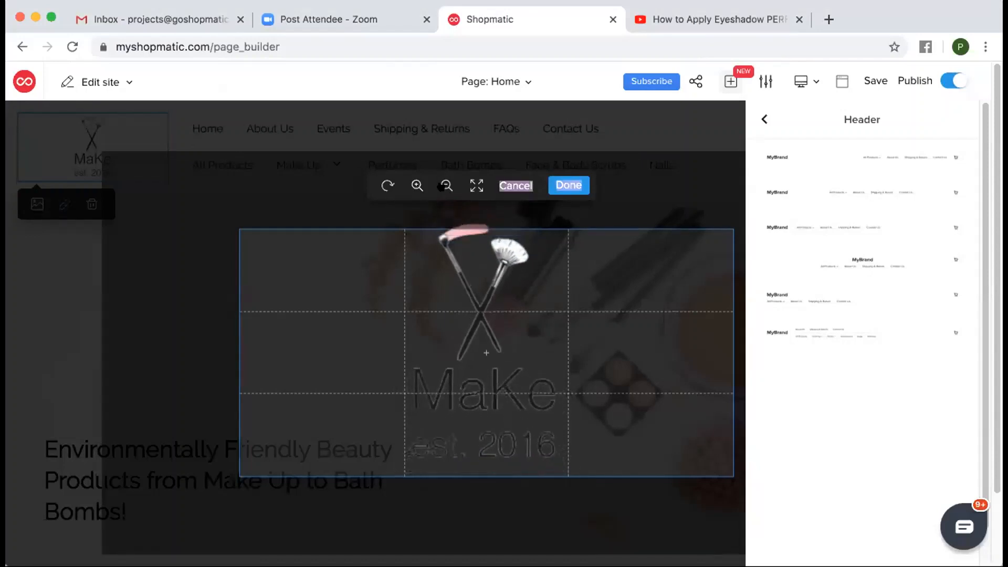
pyautogui.moveTo(507, 293); pyautogui.dragTo(504, 303)
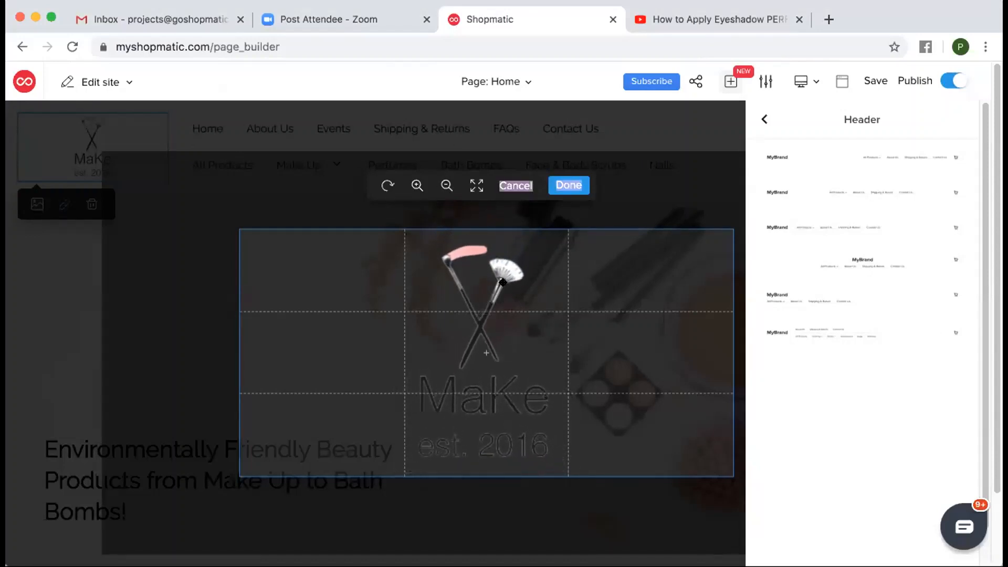
pyautogui.click(565, 187)
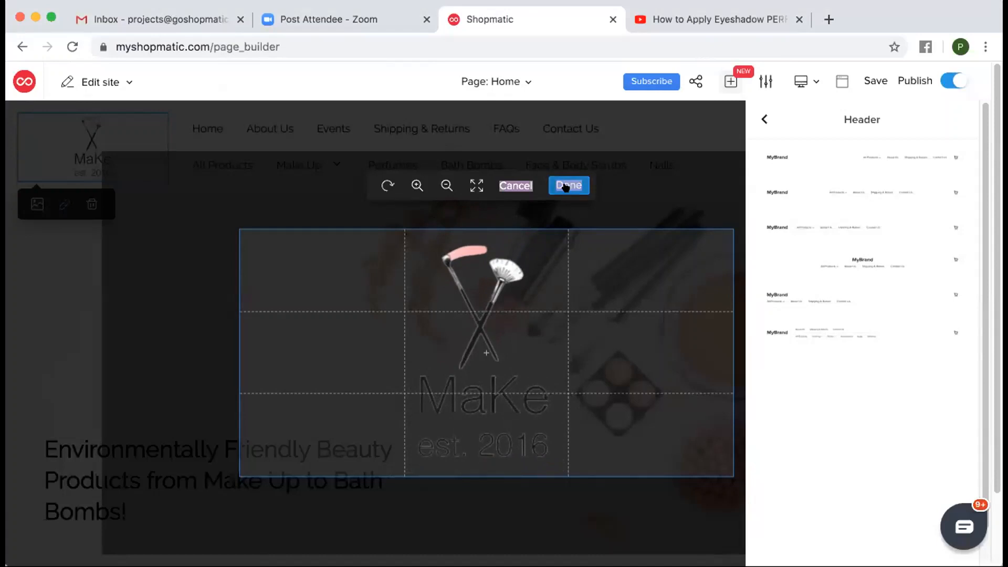
pyautogui.click(567, 186)
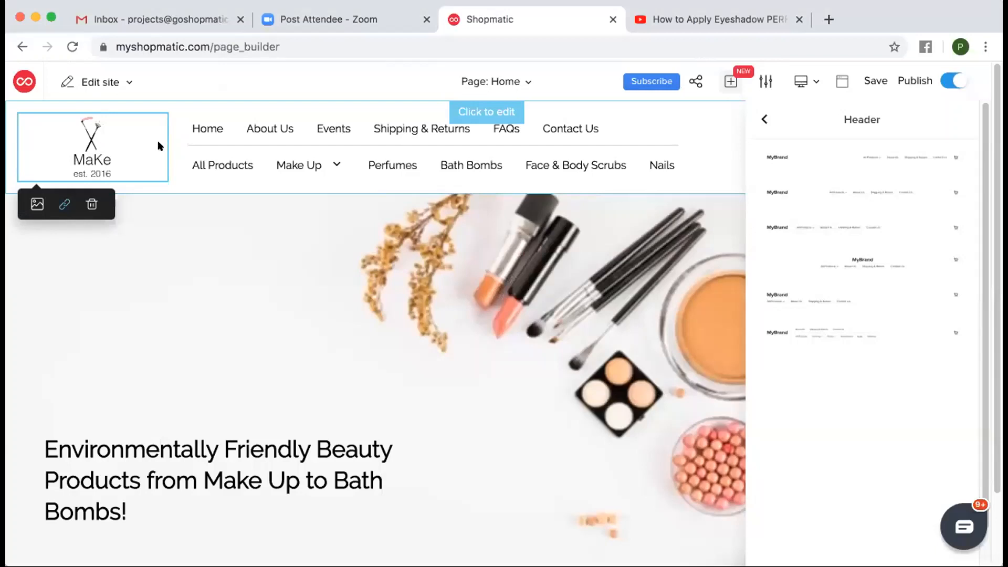
# - Close the header layouts and check the site's page list
pyautogui.click(734, 84)
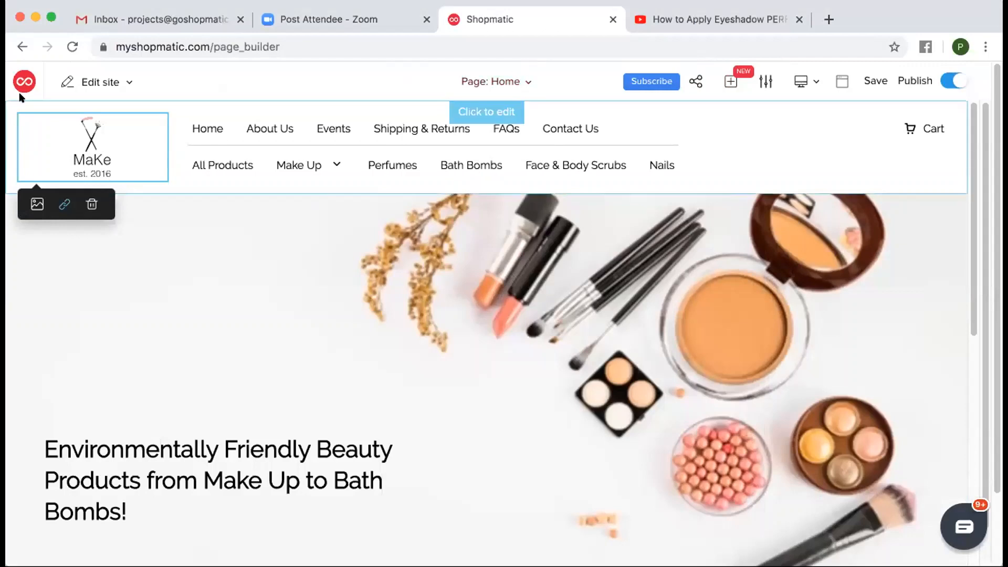
pyautogui.click(522, 82)
pyautogui.click(525, 81)
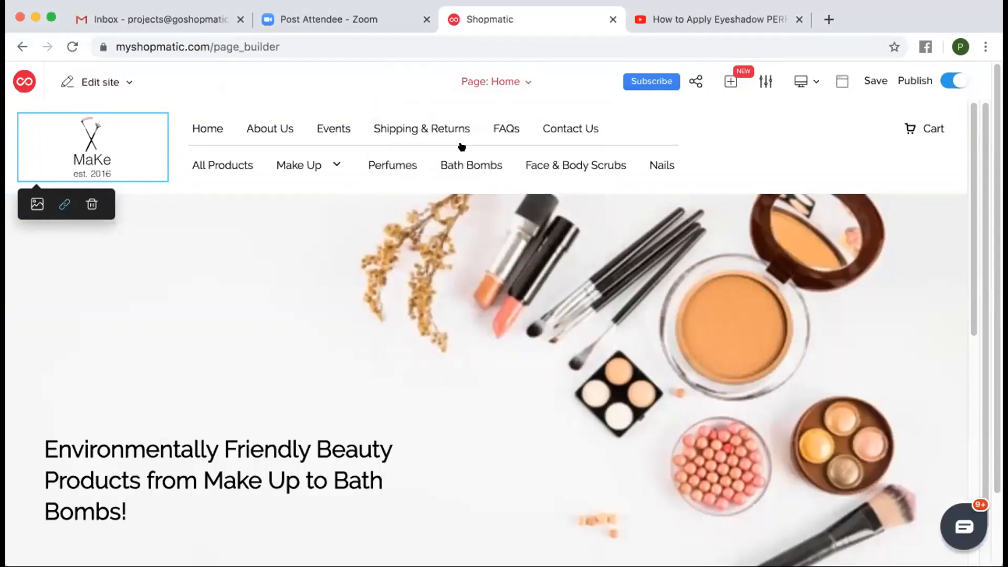
# - Try the letter case and text size options on the header navigation and view its text and background colour choices
pyautogui.click(466, 175)
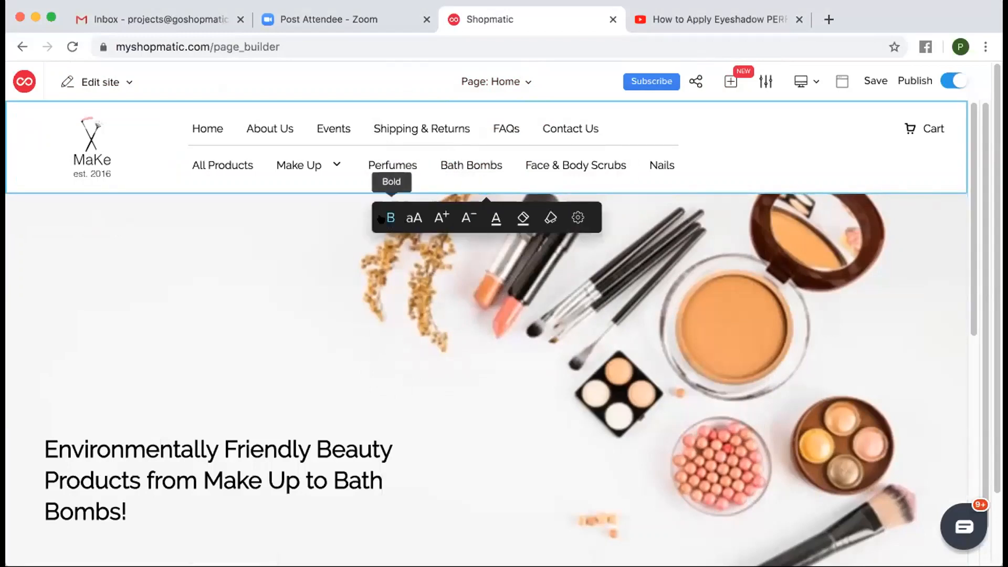
pyautogui.click(414, 220)
pyautogui.click(415, 220)
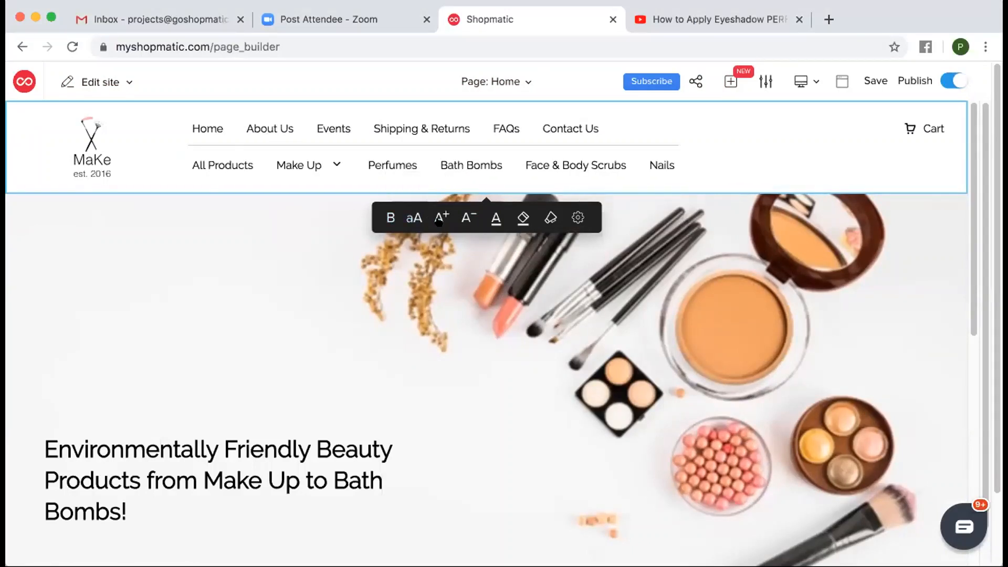
pyautogui.click(441, 218)
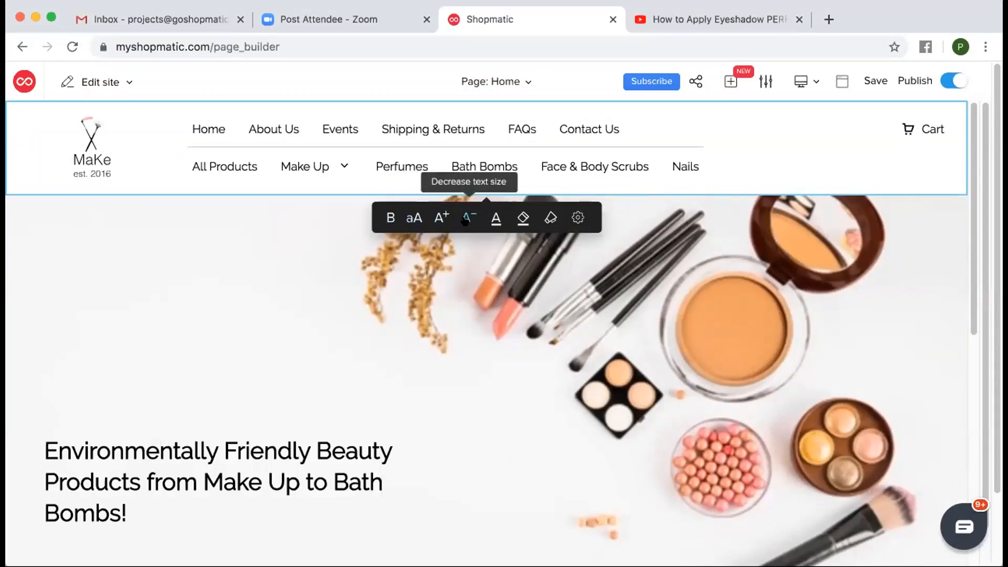
pyautogui.click(465, 220)
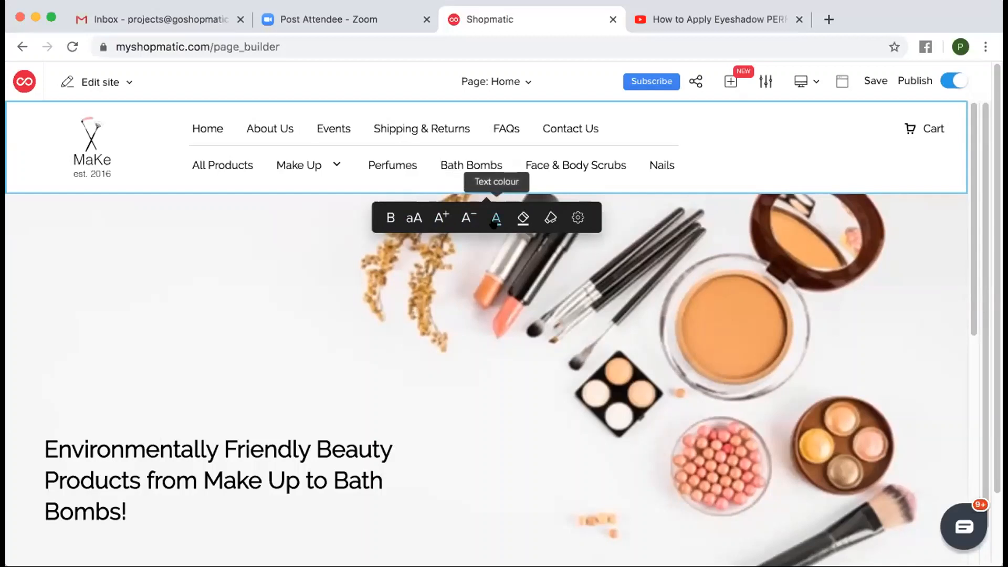
pyautogui.click(494, 222)
pyautogui.click(524, 221)
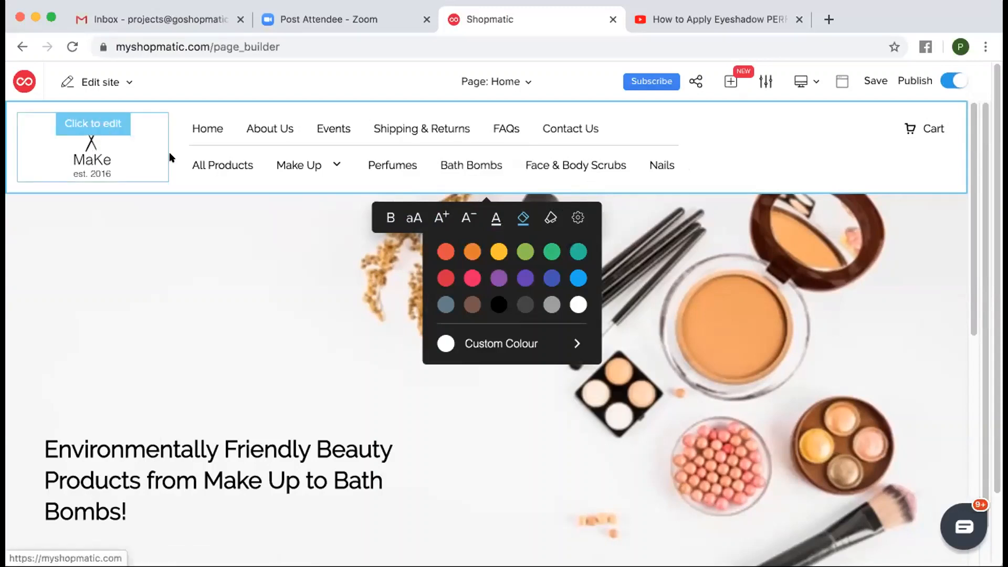
# - Add the header announcement text "Free shipping for orders above S$100!" and show the announcement bar
pyautogui.click(550, 218)
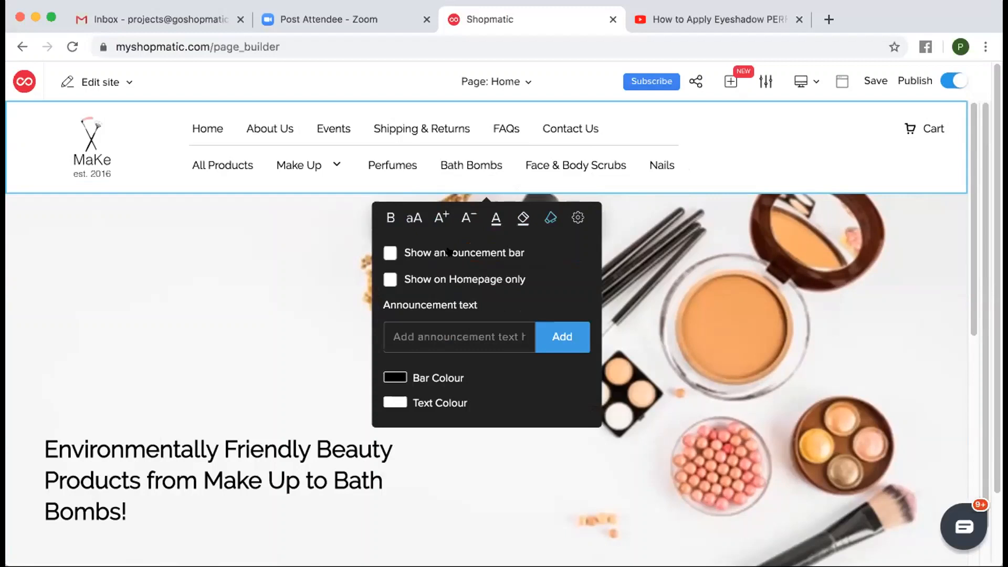
pyautogui.click(431, 340)
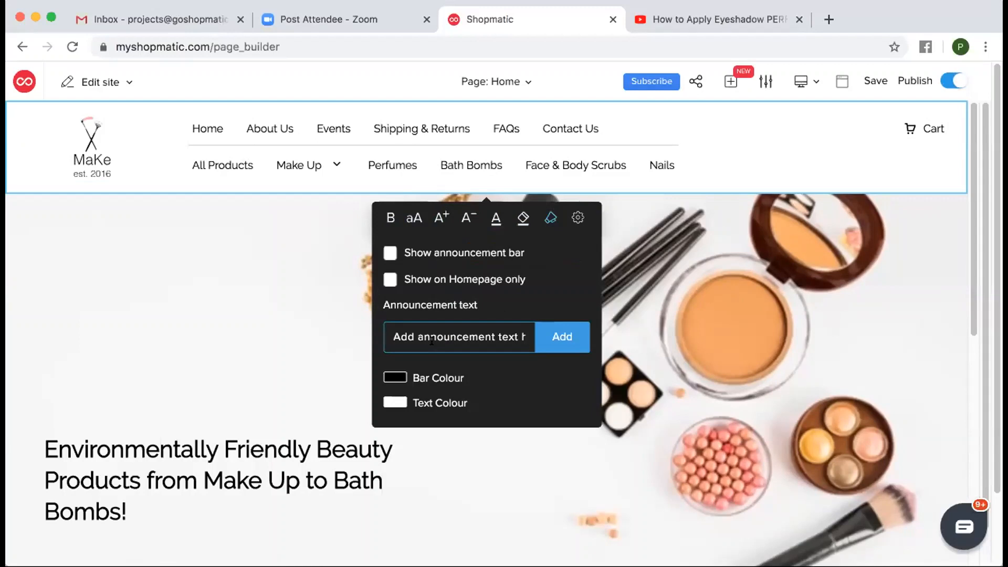
pyautogui.tripleClick(426, 336)
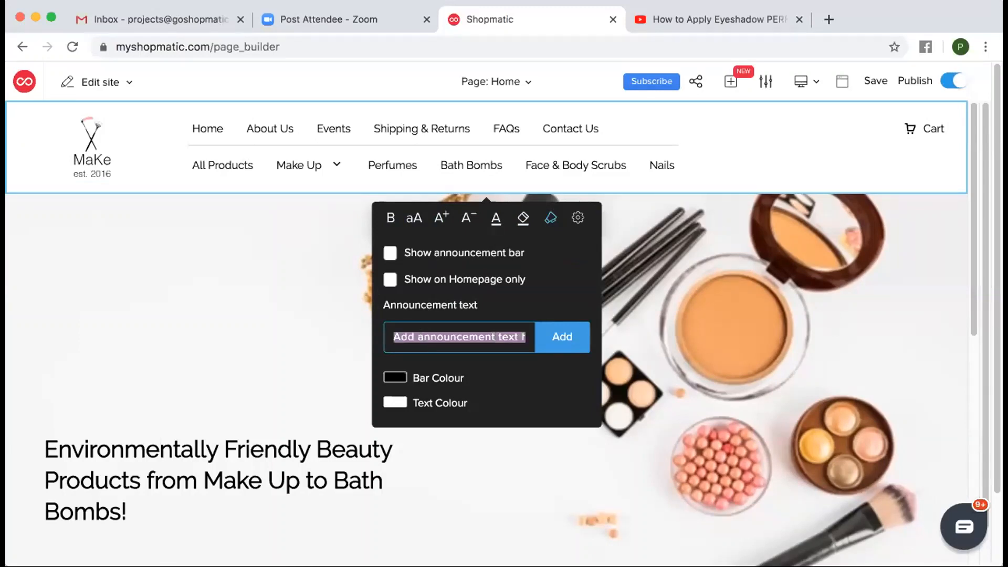
pyautogui.write('Free shop')
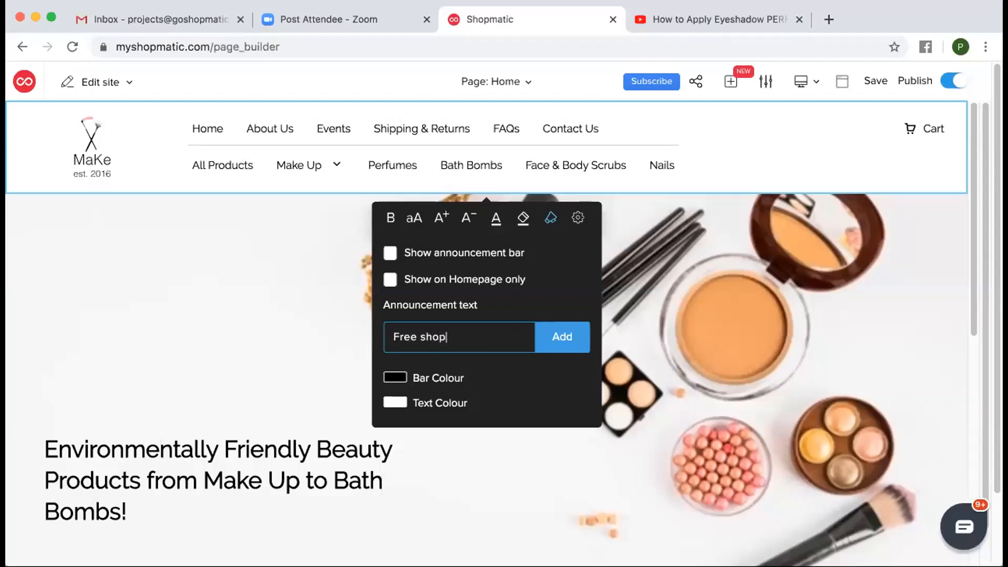
pyautogui.press('BackSpace')
pyautogui.press('BackSpace')
pyautogui.write('ipping for orde')
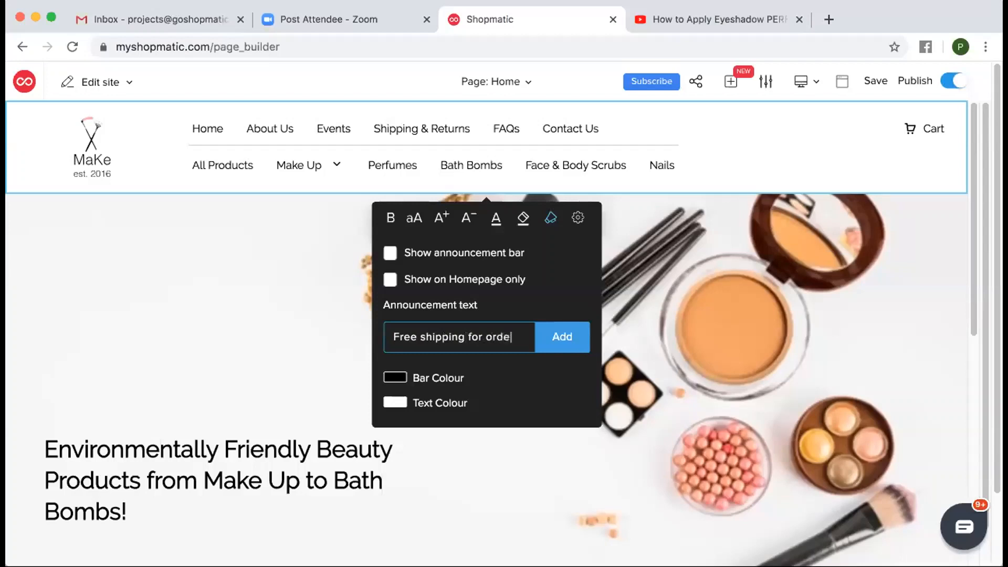
pyautogui.write('rs above S')
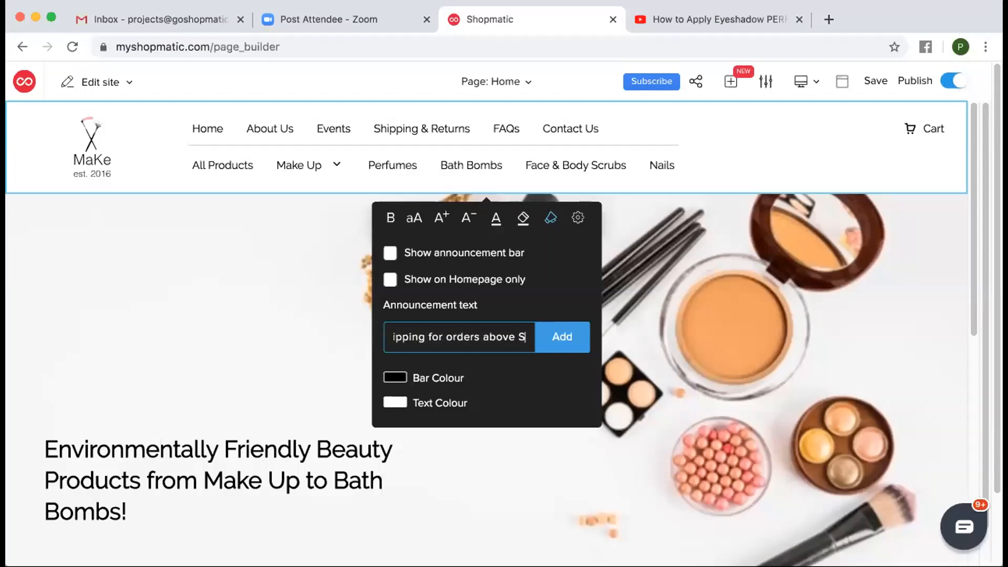
pyautogui.write('$100!')
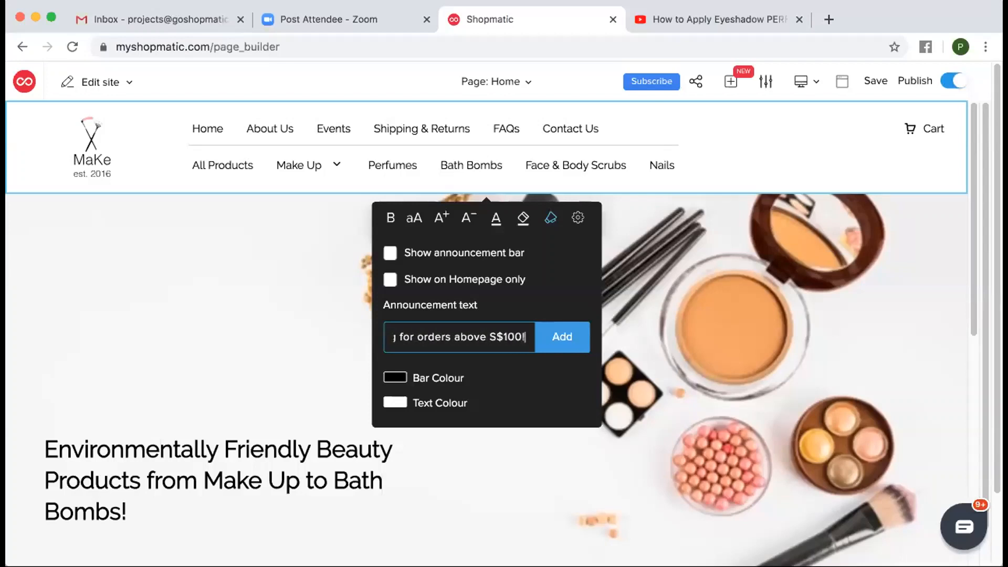
pyautogui.click(543, 336)
pyautogui.click(389, 253)
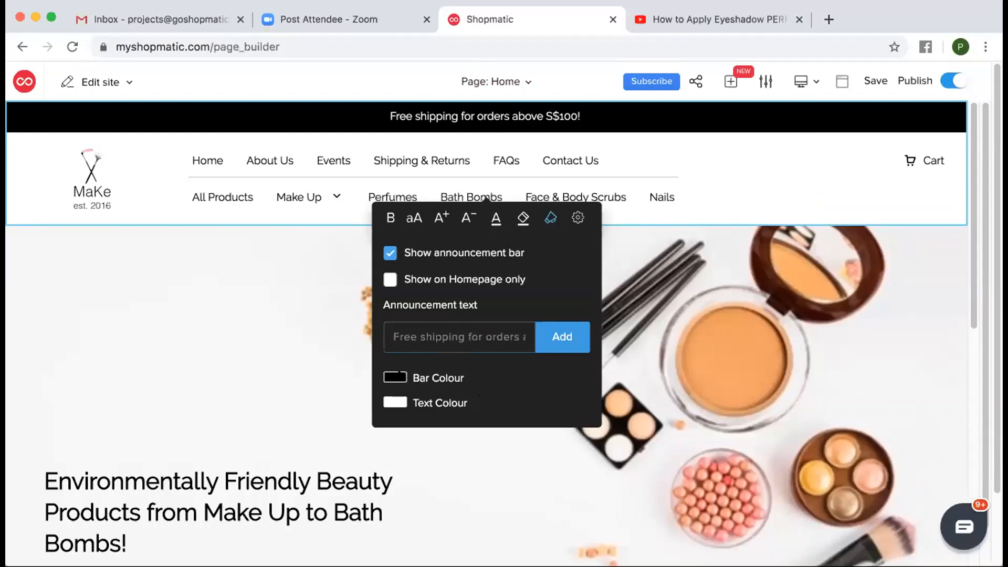
# - Set the announcement bar's colour to a custom pink, about hex F88AE4
pyautogui.click(395, 377)
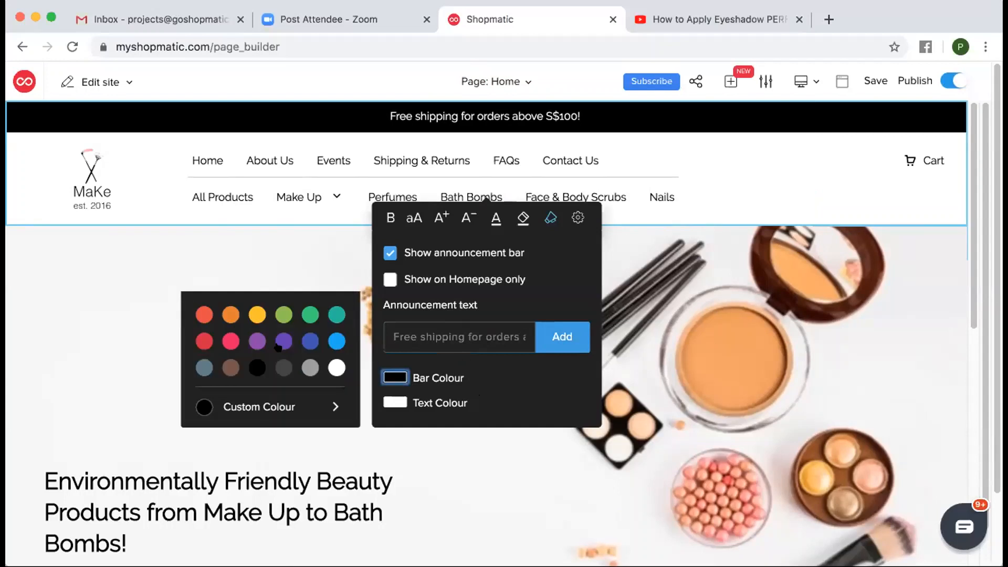
pyautogui.click(264, 401)
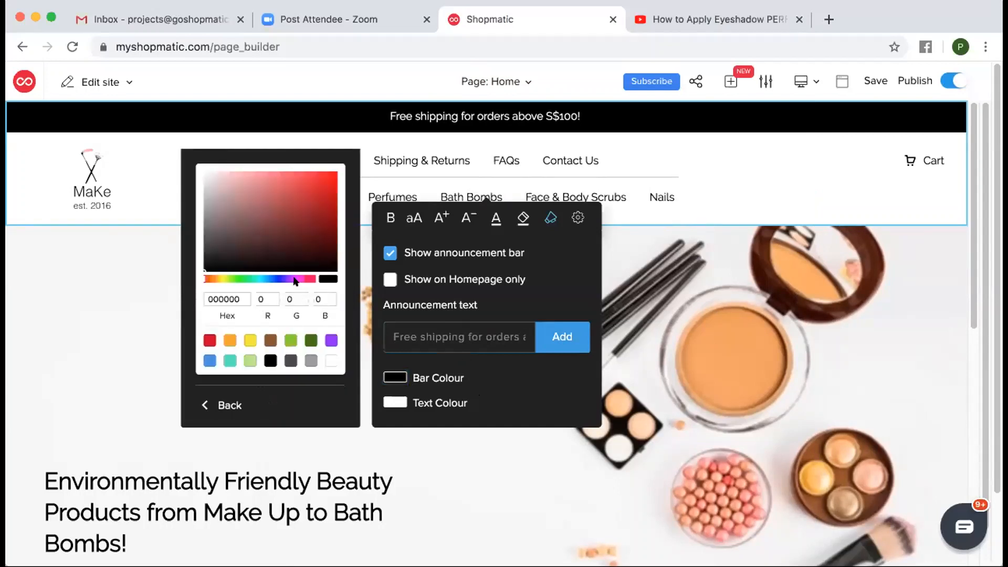
pyautogui.moveTo(294, 280); pyautogui.dragTo(301, 280)
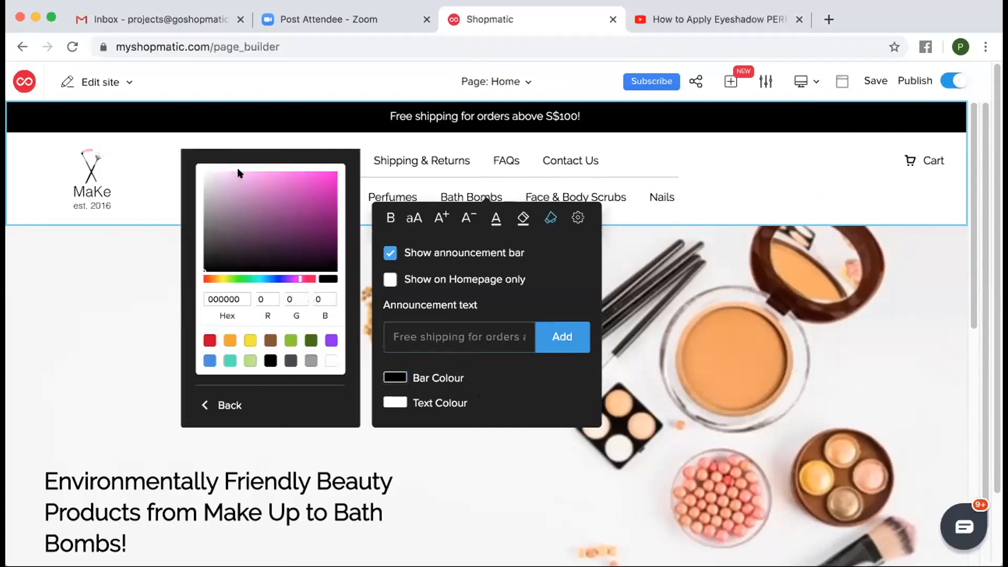
pyautogui.moveTo(234, 171); pyautogui.dragTo(260, 173)
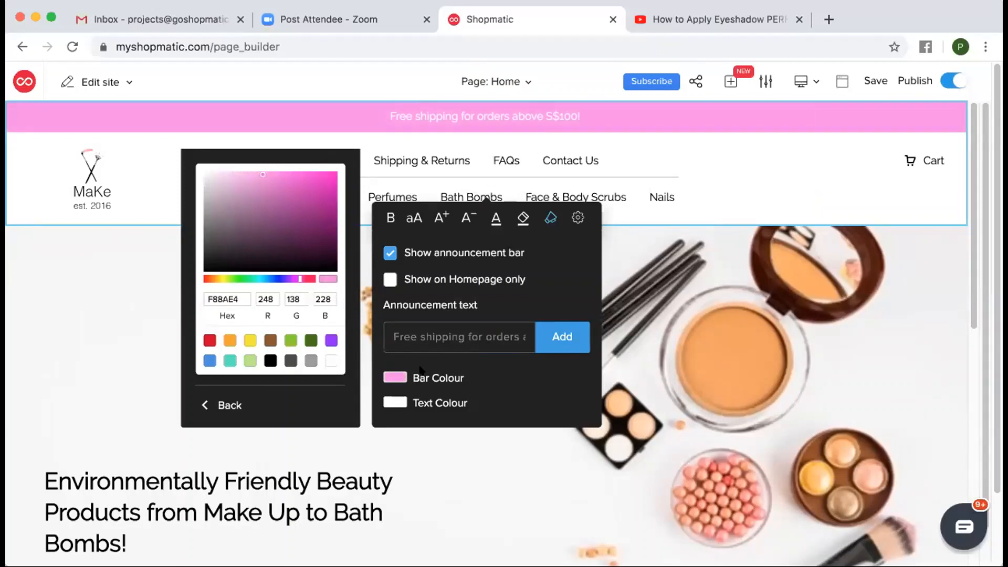
# - Change the announcement bar's text colour to black
pyautogui.click(395, 401)
pyautogui.click(393, 400)
pyautogui.click(393, 401)
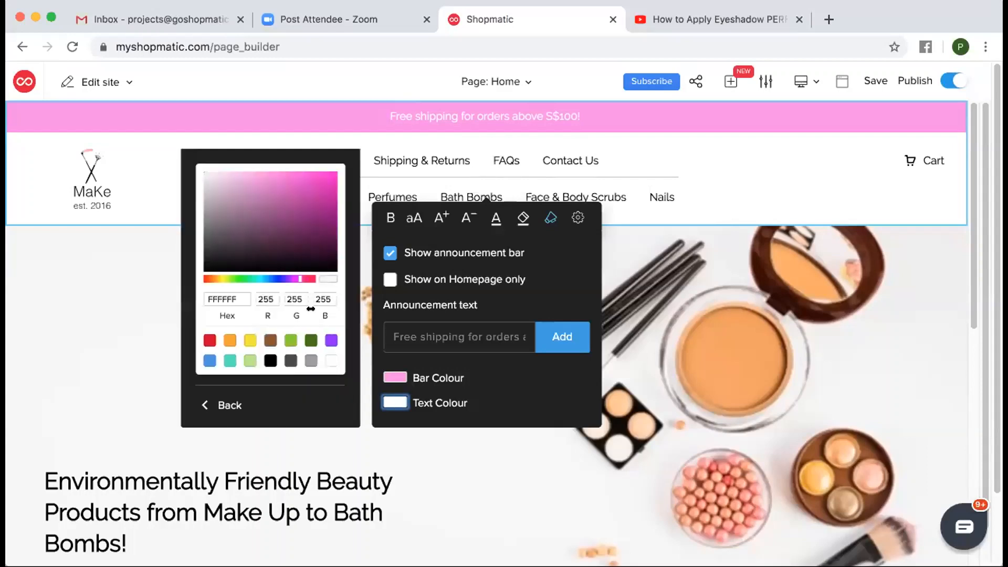
pyautogui.click(270, 360)
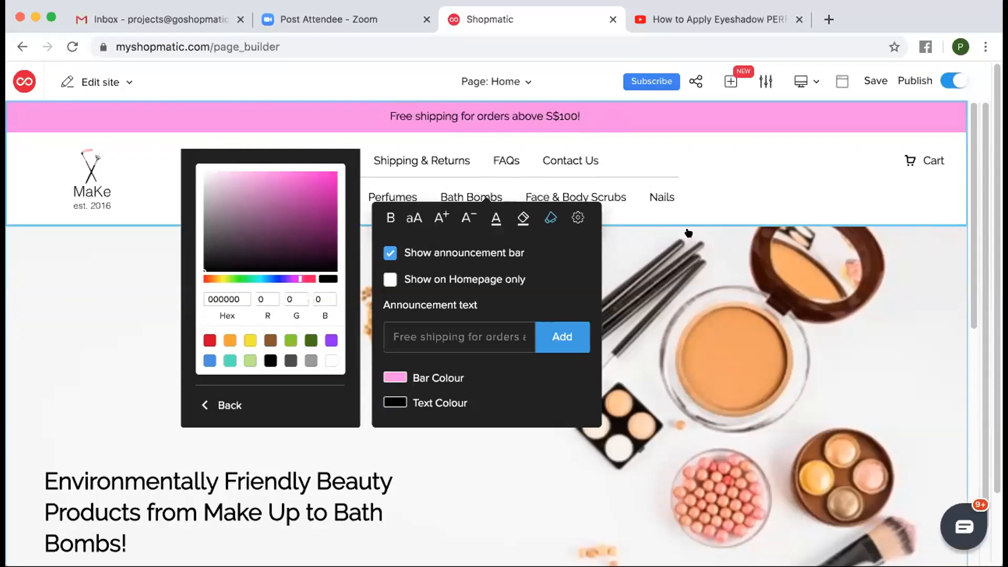
# - Turn on the option to fix the header at the top and close the header's settings
pyautogui.click(578, 218)
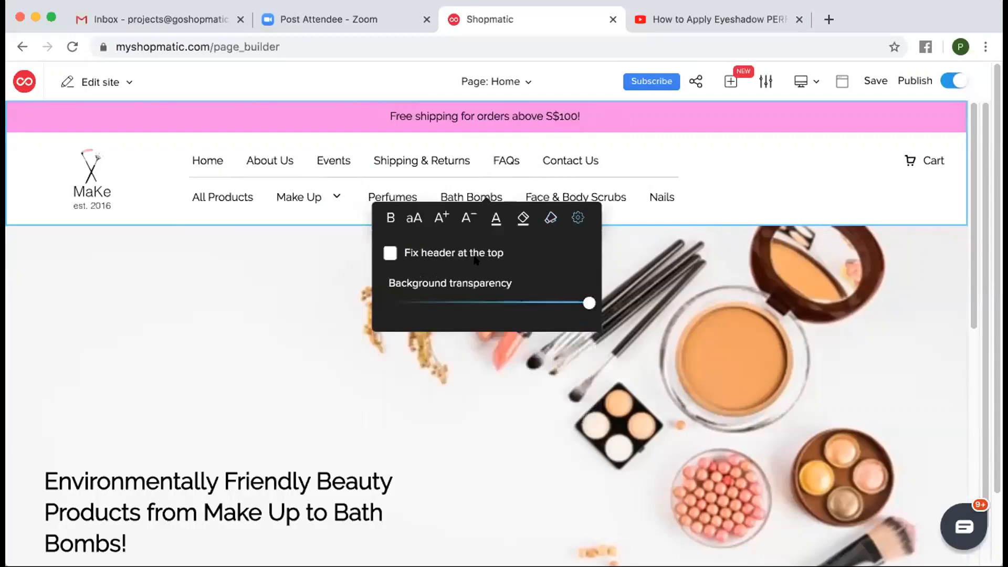
pyautogui.click(390, 253)
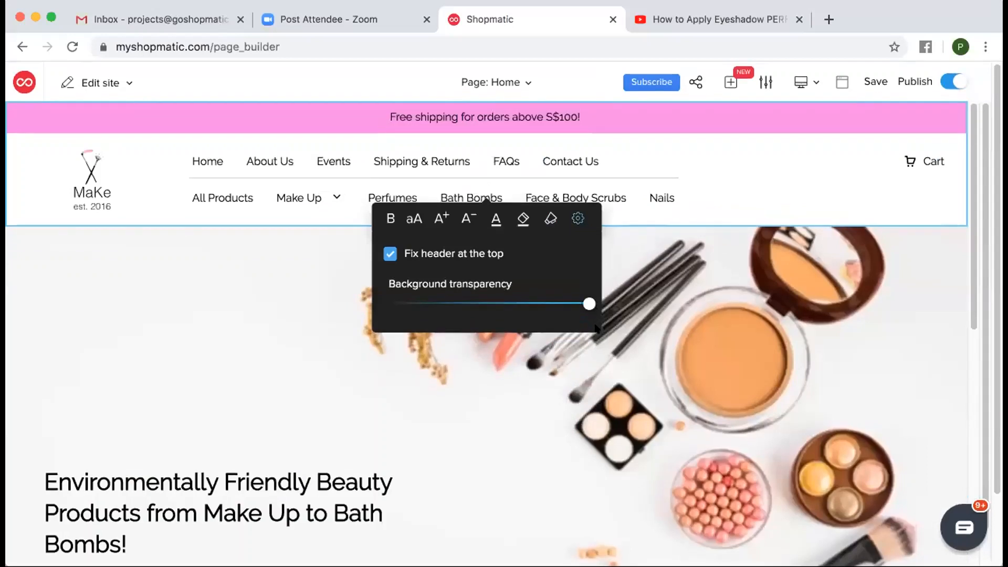
pyautogui.click(646, 247)
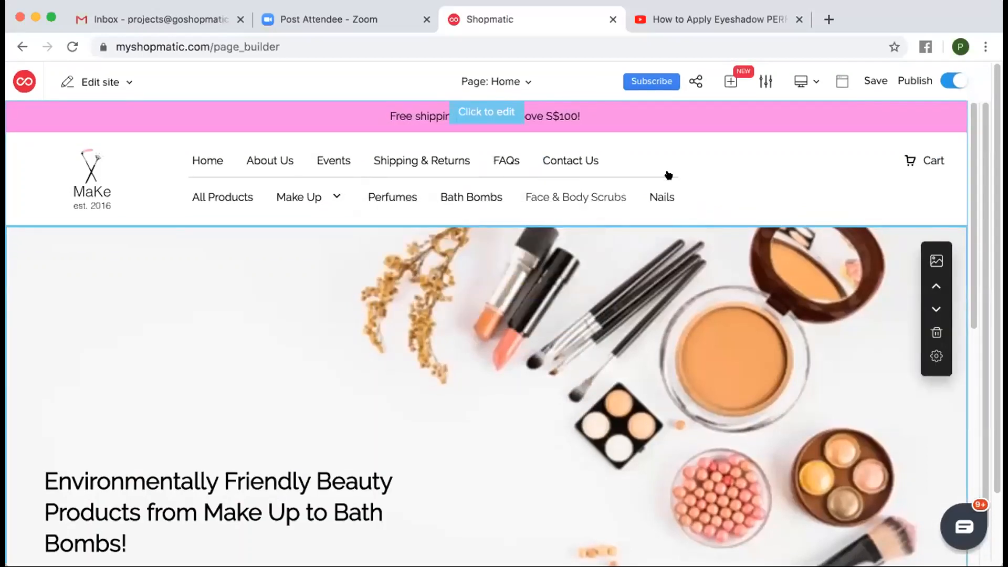
# - Look through the available Cover section designs and compare them with the home page's existing cover
pyautogui.click(729, 83)
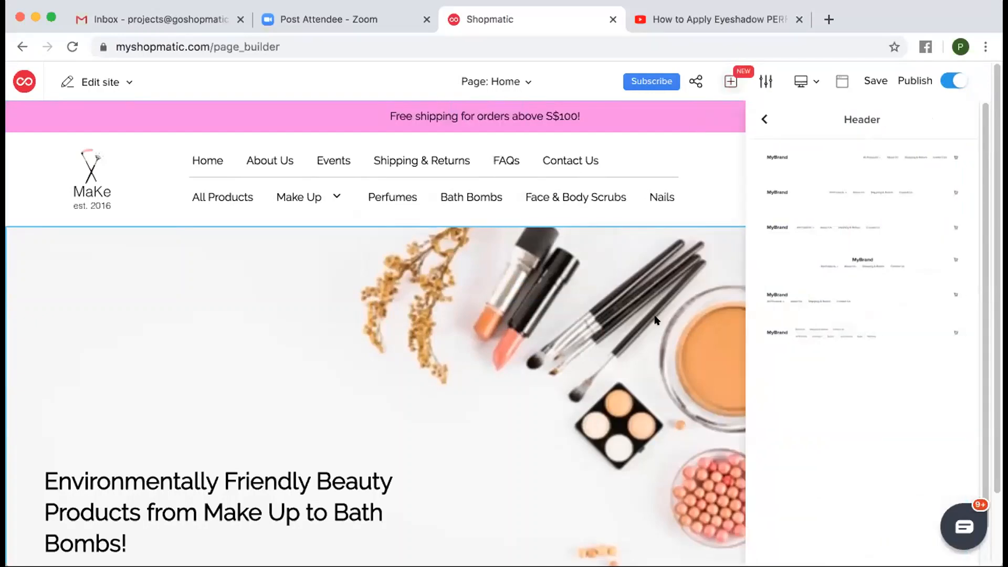
pyautogui.click(764, 120)
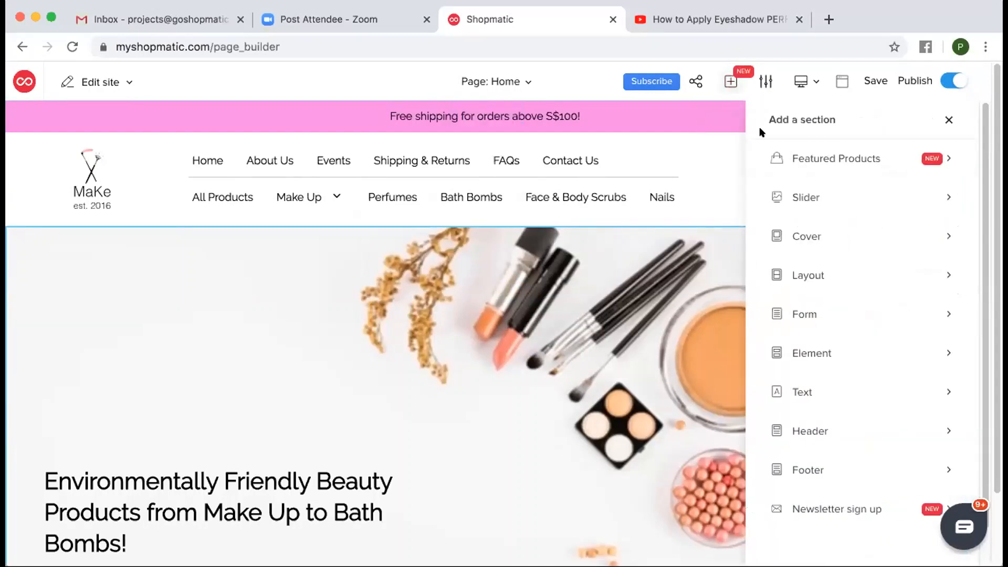
pyautogui.click(829, 234)
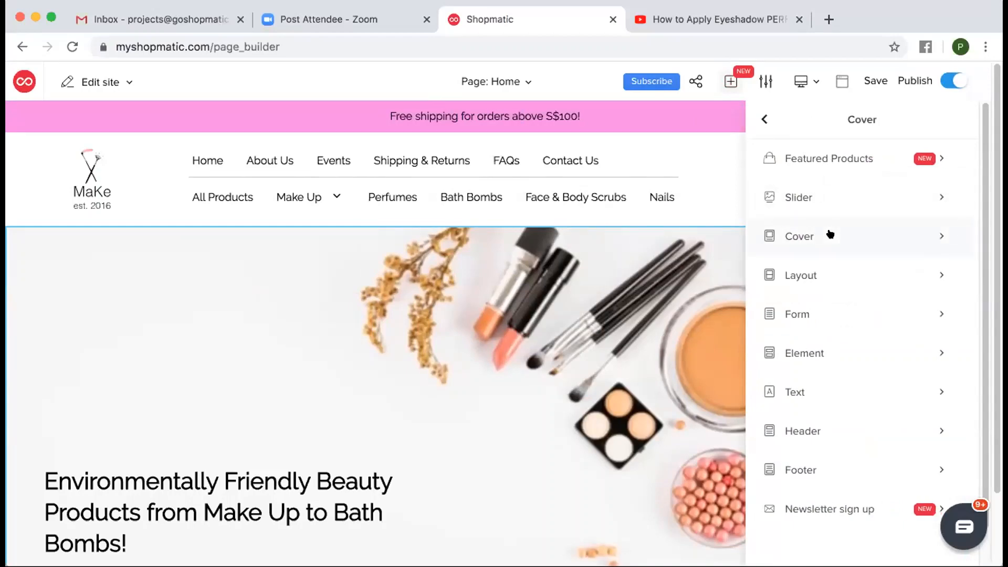
pyautogui.scroll(-3, 562, 314)
pyautogui.scroll(1, 508, 294)
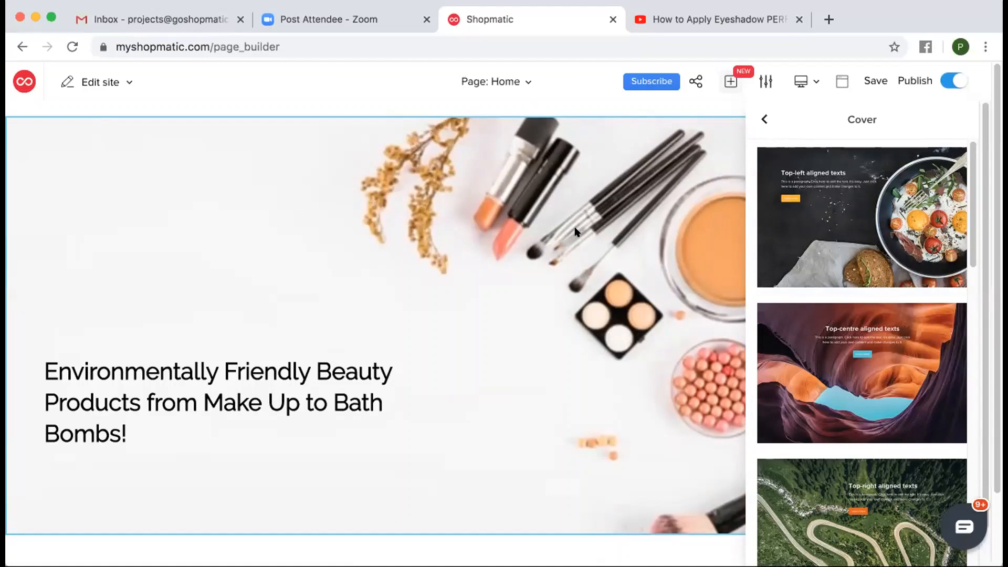
pyautogui.scroll(-8, 930, 248)
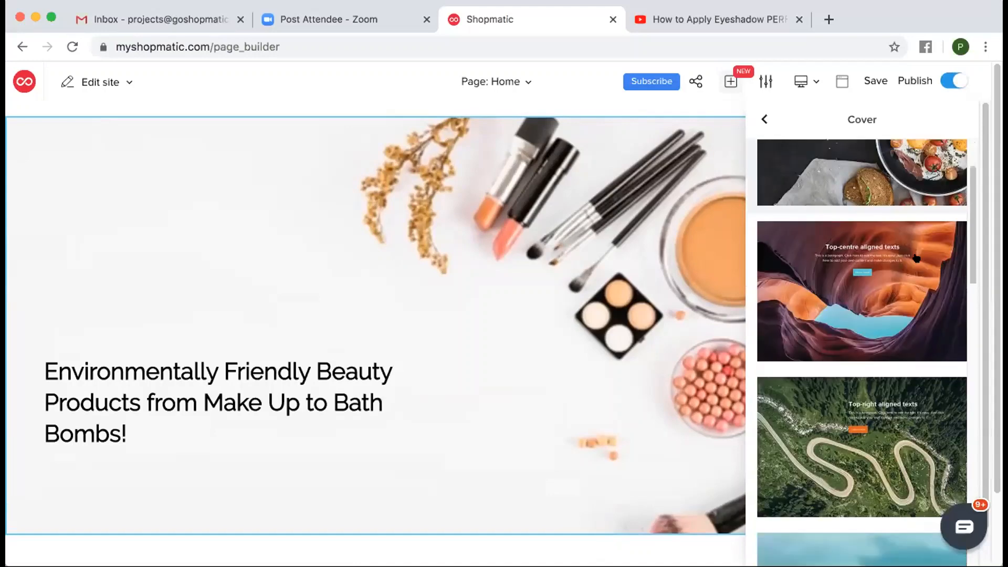
pyautogui.scroll(-8, 917, 258)
pyautogui.scroll(10, 917, 258)
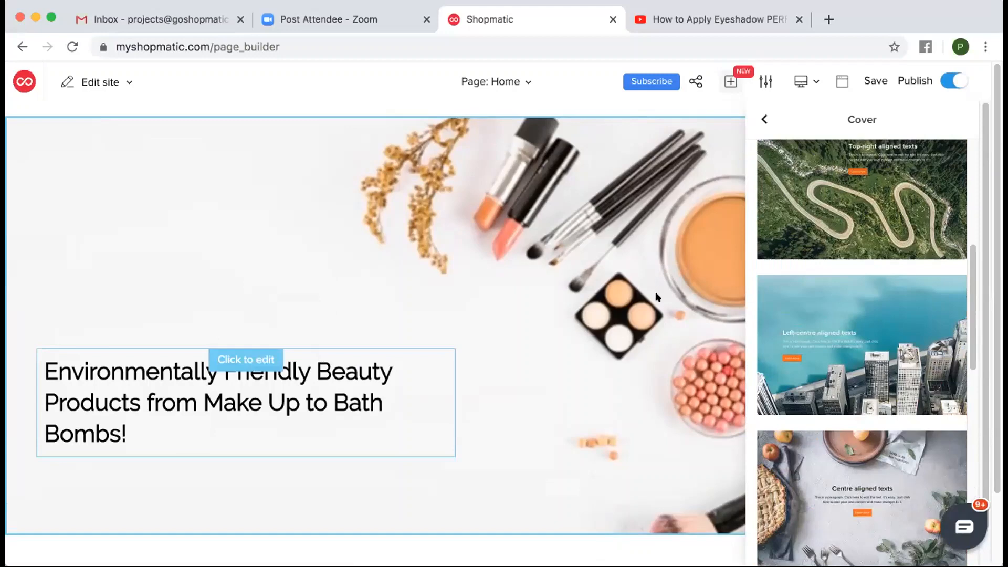
pyautogui.scroll(2, 837, 247)
pyautogui.scroll(5, 837, 247)
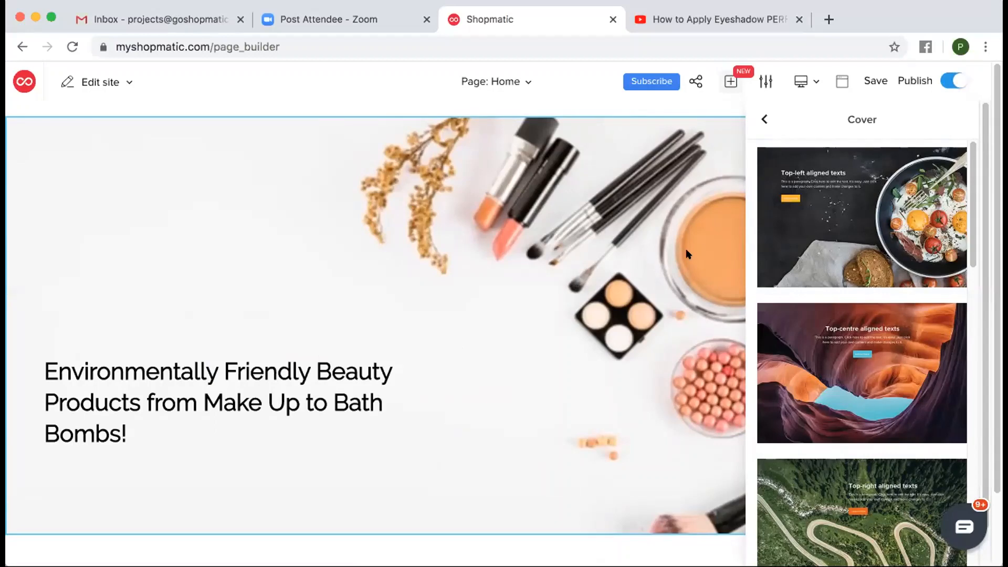
# - Add the cover section with bottom-left aligned texts, Cover-016, to the home page and close the section list
pyautogui.scroll(-1, 911, 359)
pyautogui.scroll(-10, 911, 359)
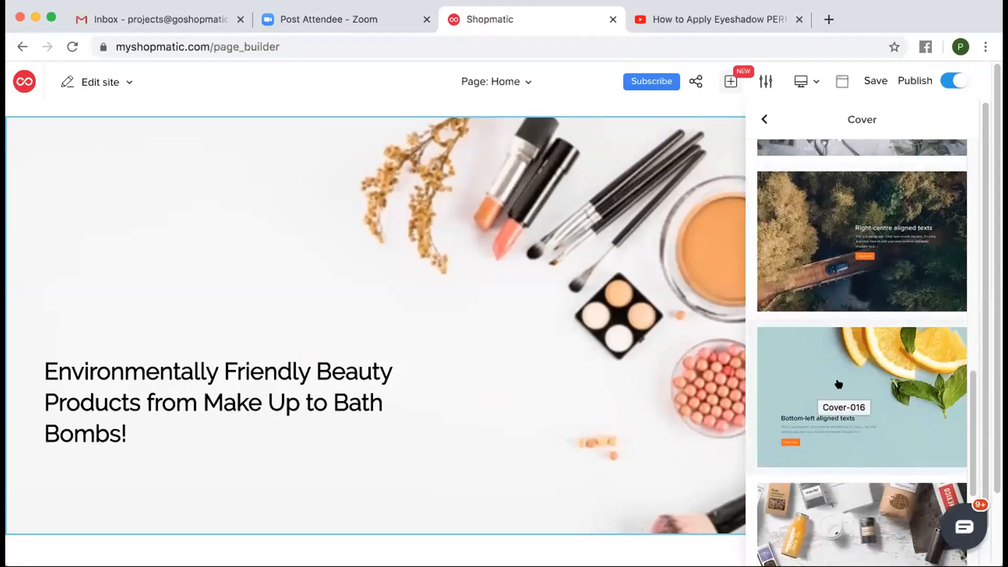
pyautogui.click(839, 384)
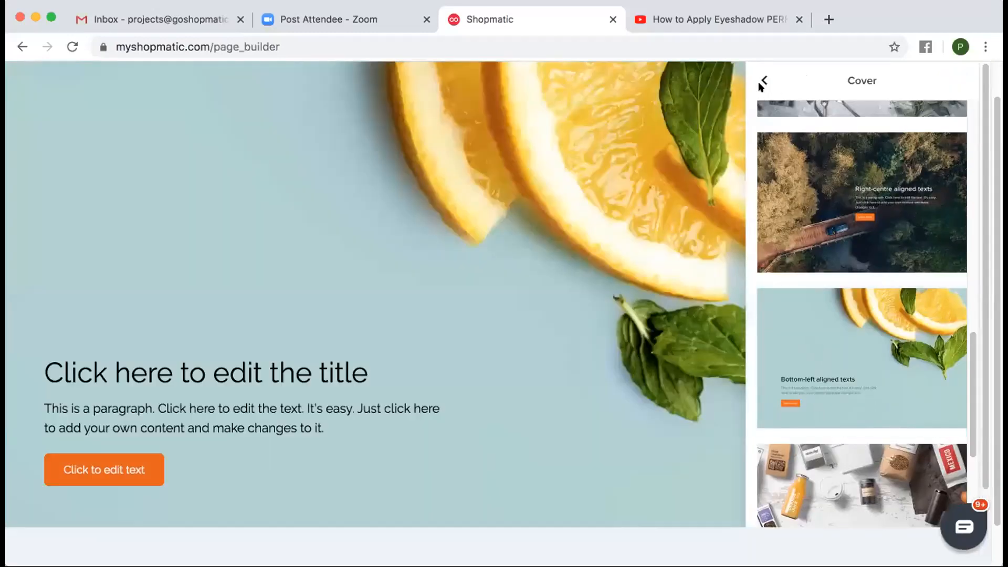
pyautogui.click(763, 82)
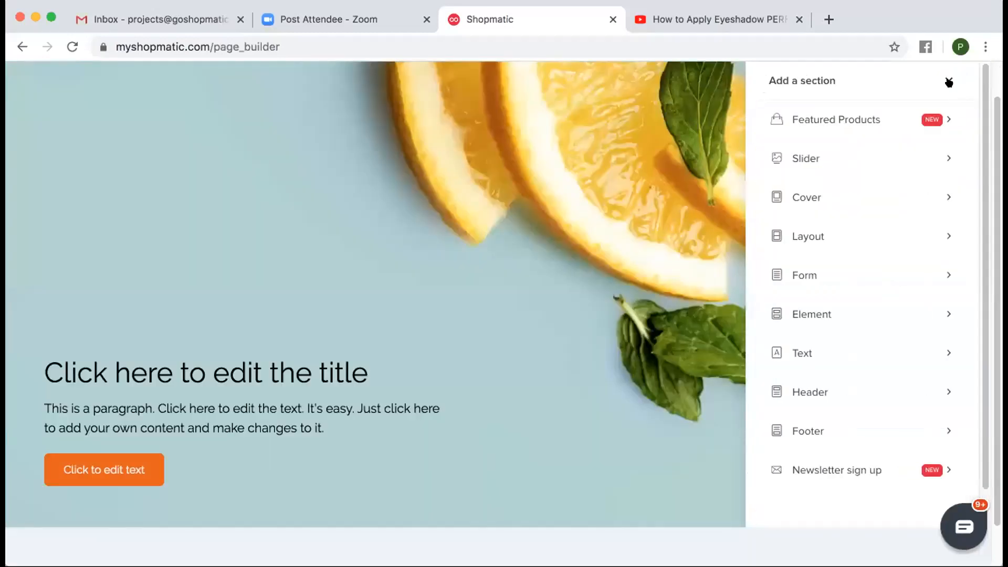
pyautogui.click(948, 80)
# - Move the new citrus cover section up one place, above Our Collection and directly below the makeup cover
pyautogui.scroll(6, 740, 205)
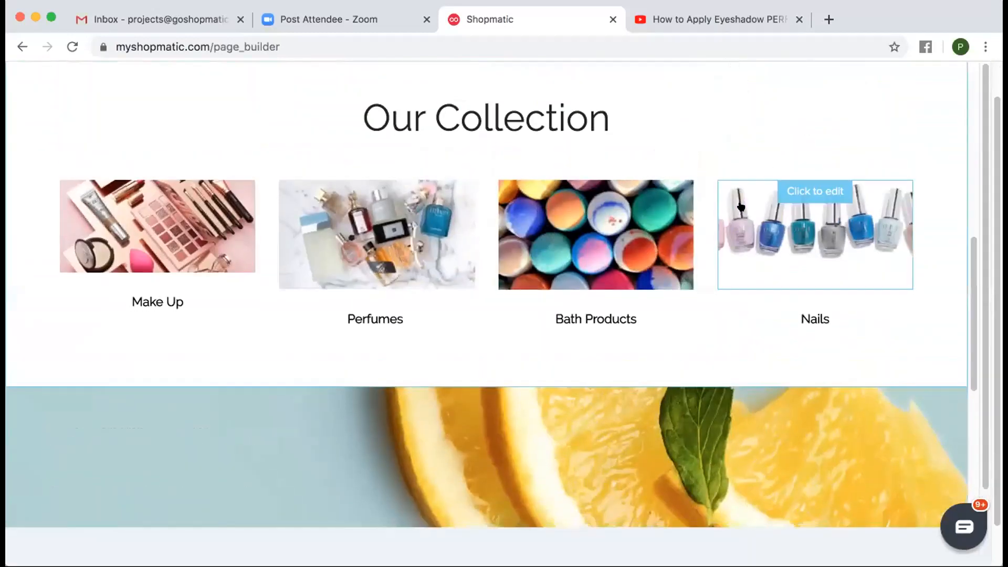
pyautogui.scroll(-5, 738, 204)
pyautogui.scroll(-2, 678, 272)
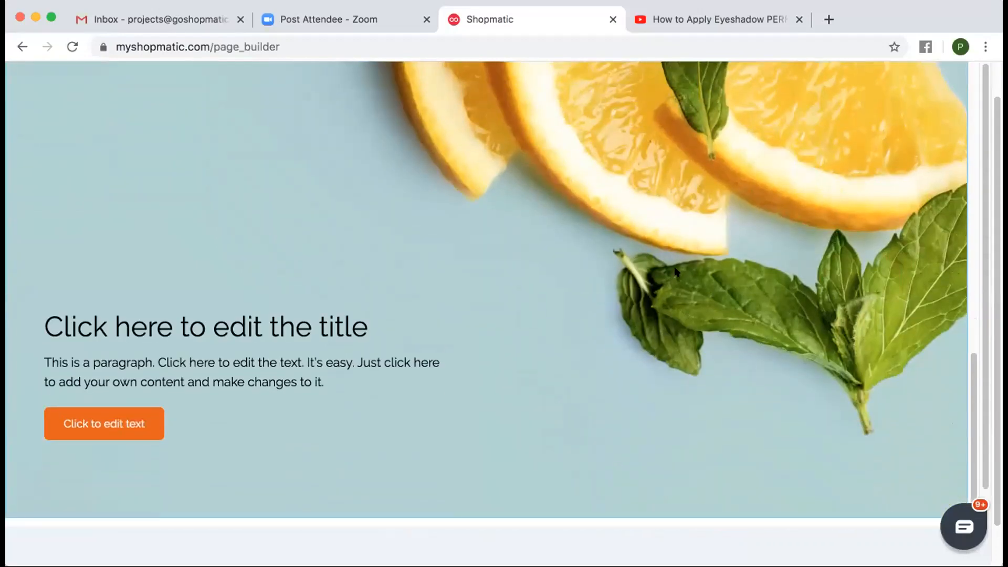
pyautogui.scroll(2, 756, 225)
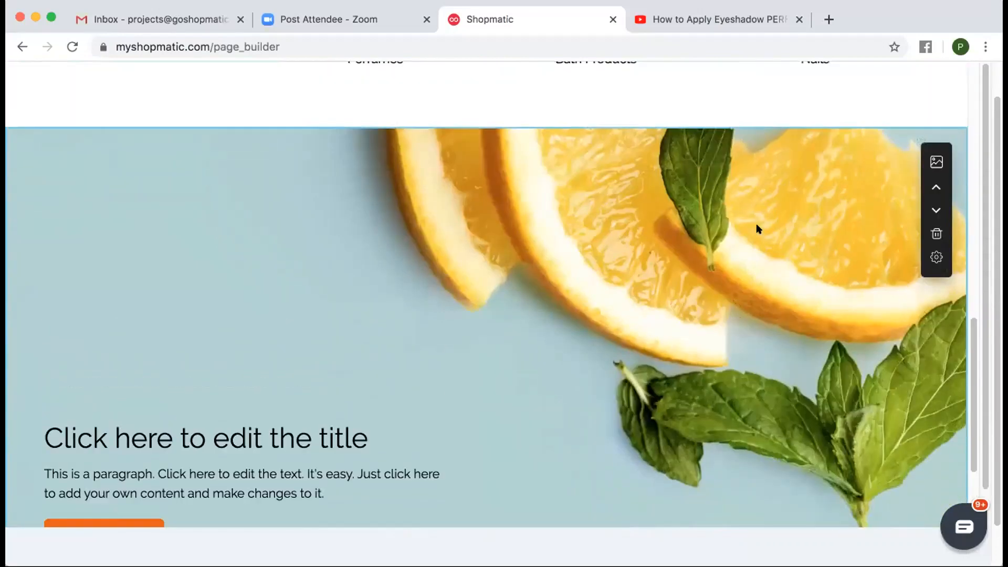
pyautogui.click(937, 188)
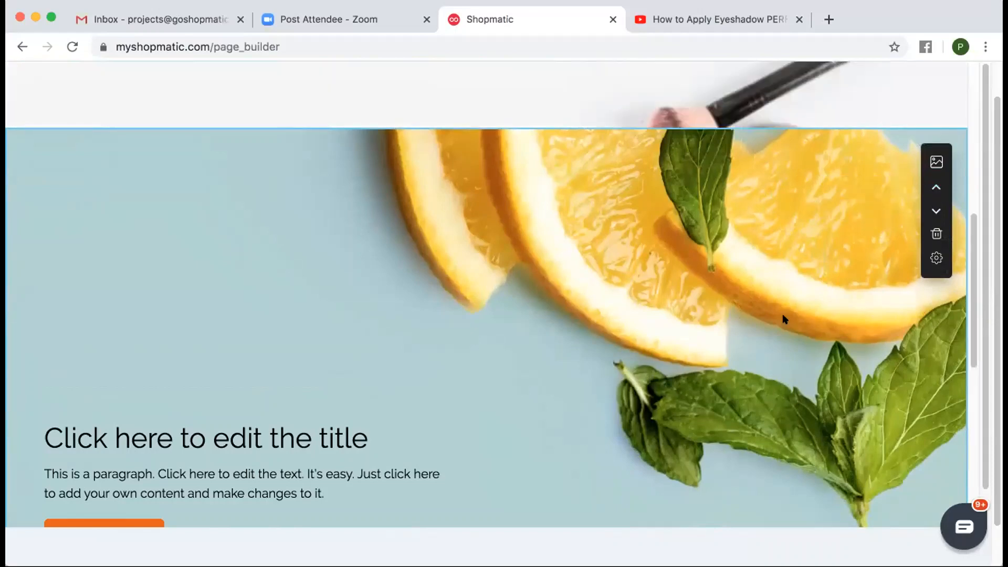
pyautogui.scroll(-2, 785, 320)
pyautogui.scroll(9, 785, 320)
pyautogui.scroll(-7, 785, 320)
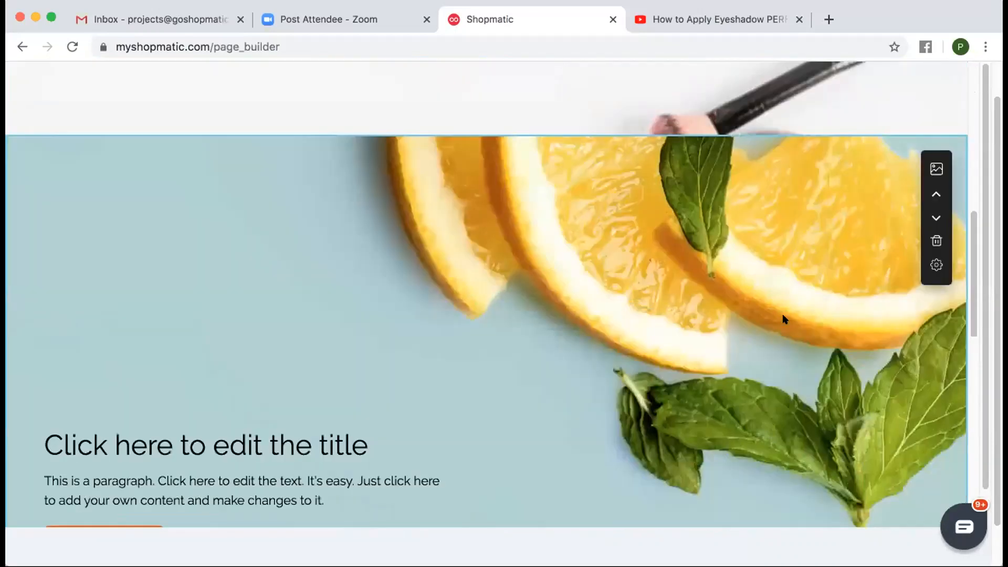
pyautogui.scroll(-3, 786, 319)
pyautogui.scroll(2, 698, 272)
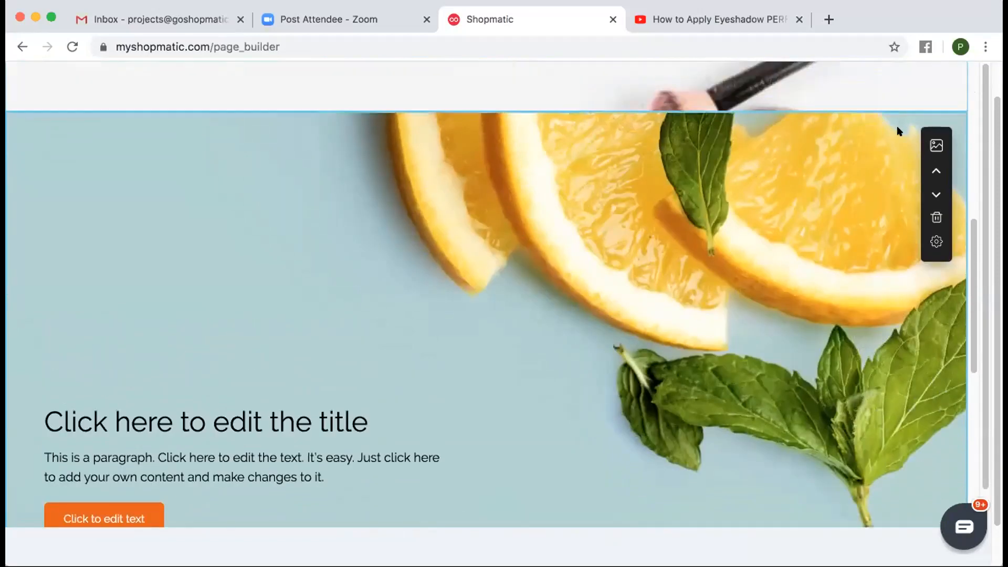
# - Upload "cover image.jpg" as the new cover section's background, shift it slightly down in the crop frame, and apply the crop
pyautogui.click(931, 146)
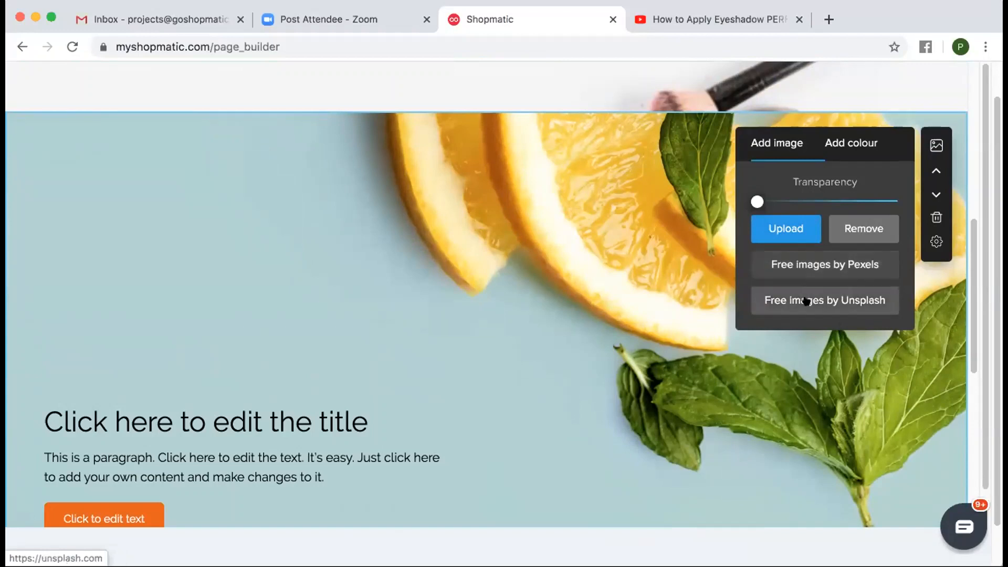
pyautogui.click(792, 222)
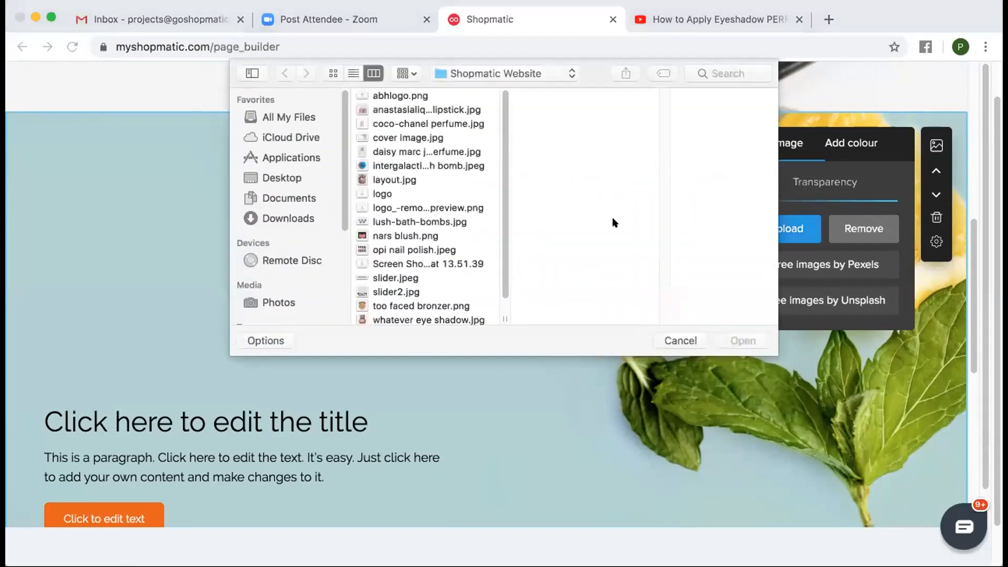
pyautogui.scroll(-1, 475, 218)
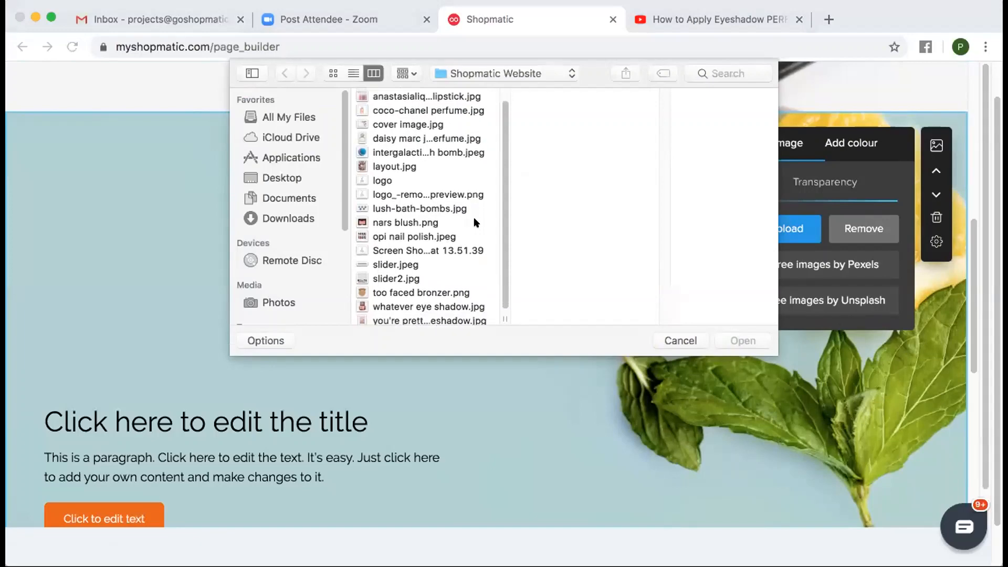
pyautogui.scroll(1, 474, 218)
pyautogui.click(410, 138)
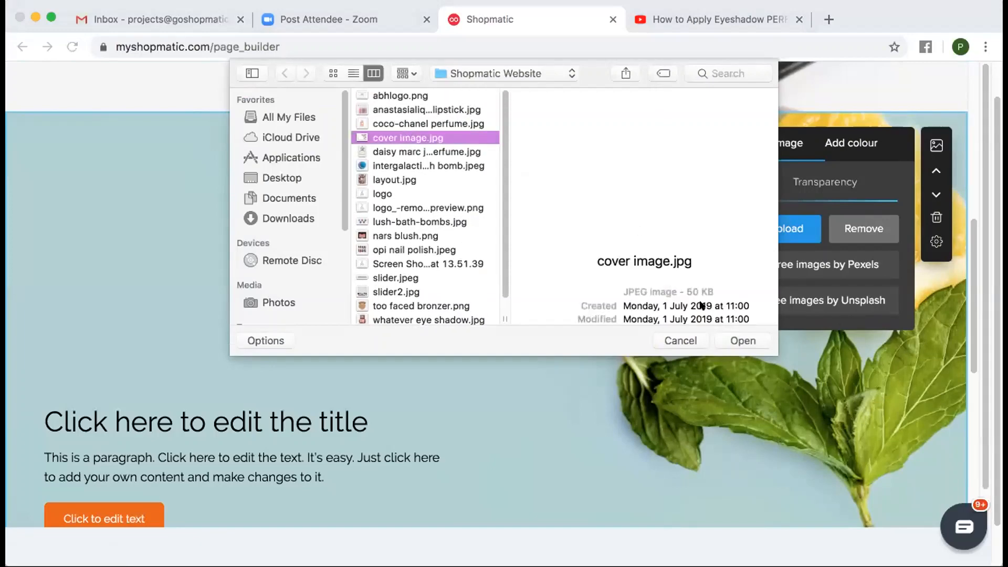
pyautogui.click(741, 341)
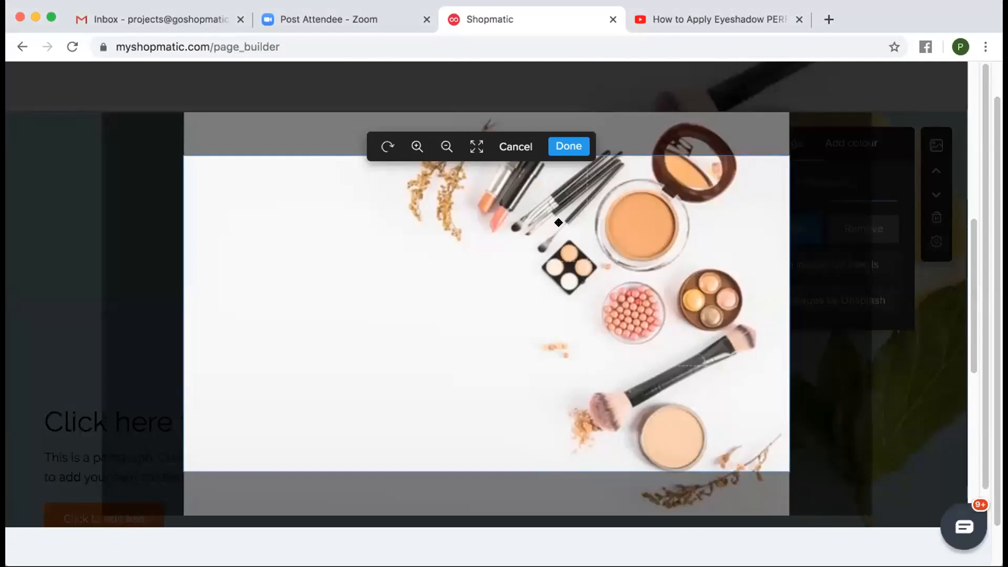
pyautogui.moveTo(560, 222); pyautogui.dragTo(560, 258)
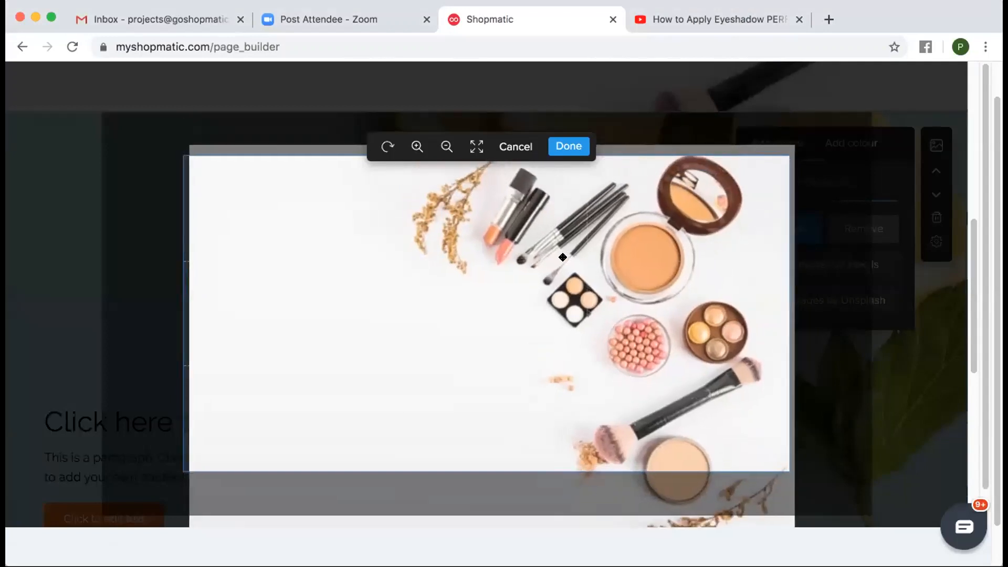
pyautogui.click(563, 146)
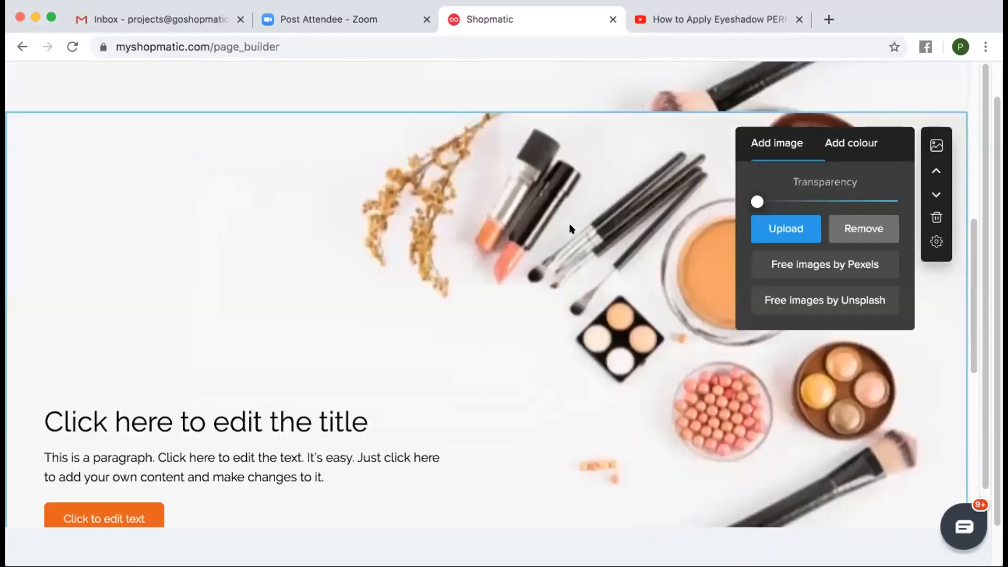
# - Replace the new cover section's title with "Environmentally friendly beauty products!"
pyautogui.scroll(-3, 570, 223)
pyautogui.scroll(2, 574, 225)
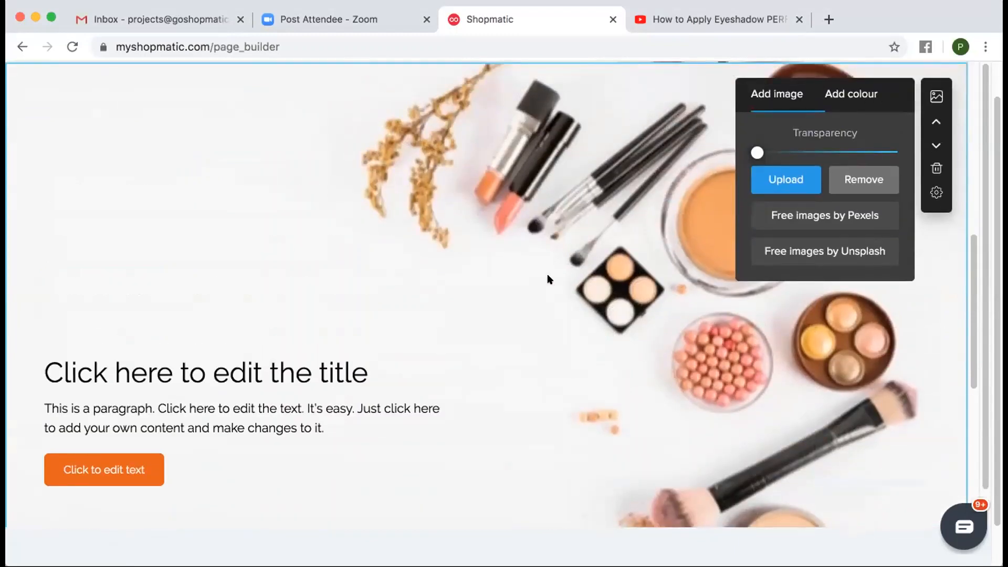
pyautogui.scroll(2, 461, 241)
pyautogui.scroll(-4, 465, 304)
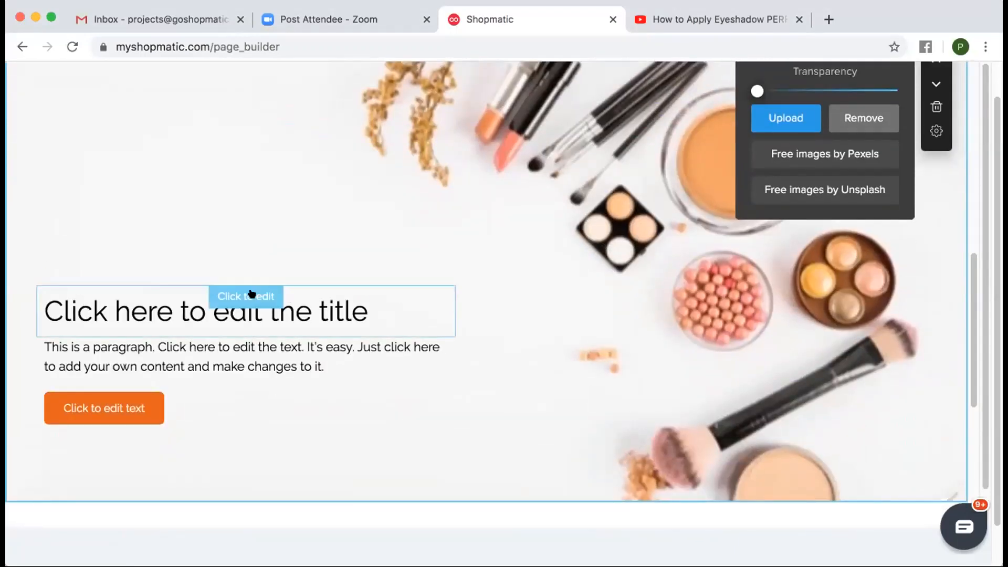
pyautogui.click(233, 321)
pyautogui.press('super+a')
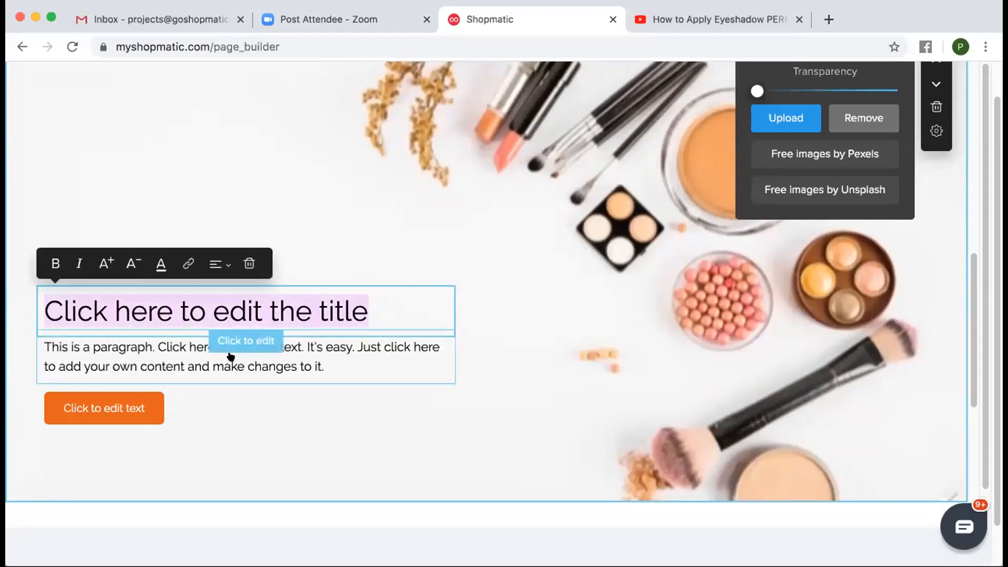
pyautogui.write('Environment')
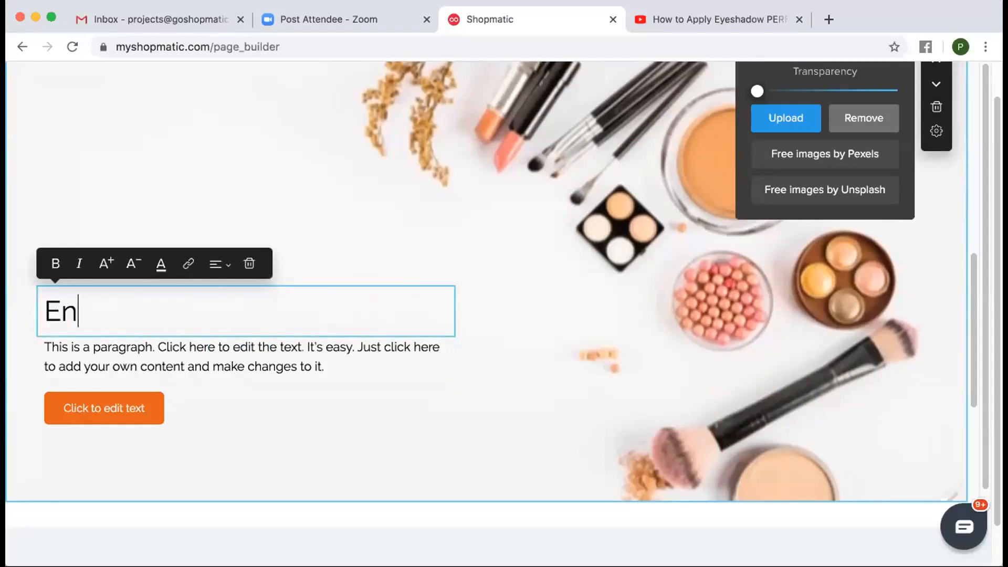
pyautogui.write('frien')
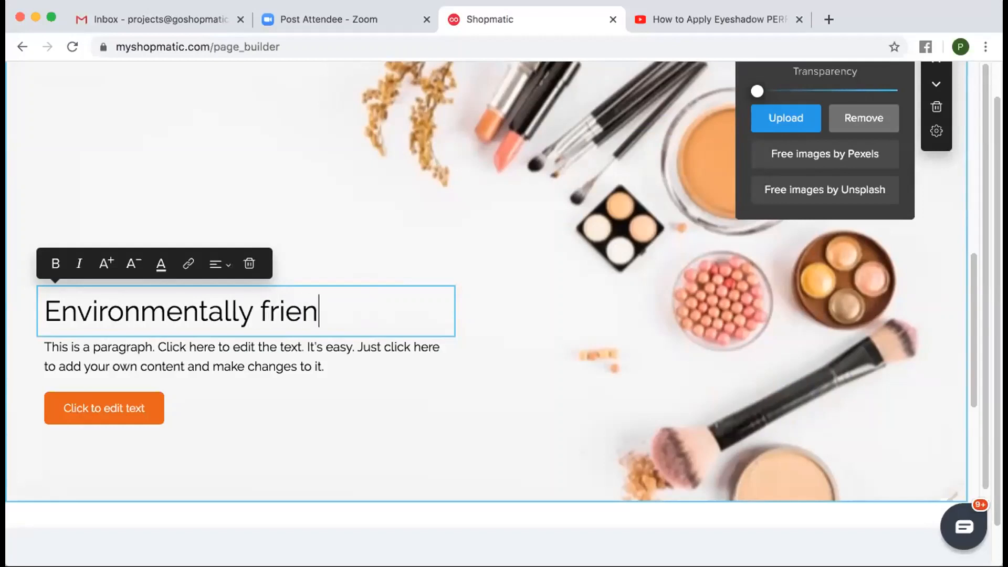
pyautogui.write('dly beaut')
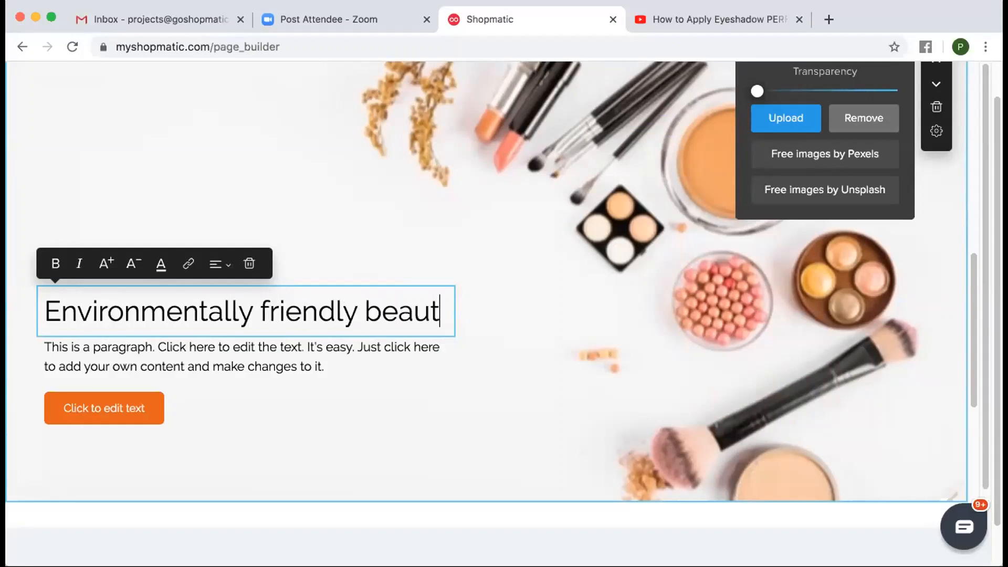
pyautogui.write('y products!')
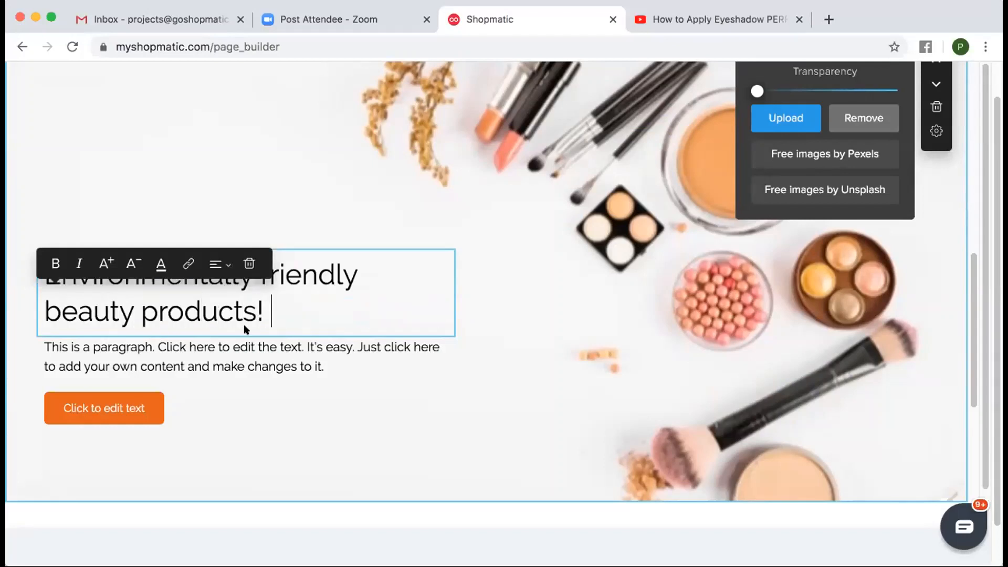
# - Delete the placeholder paragraph below the new cover's title and relabel its button "Buy now!"
pyautogui.click(243, 344)
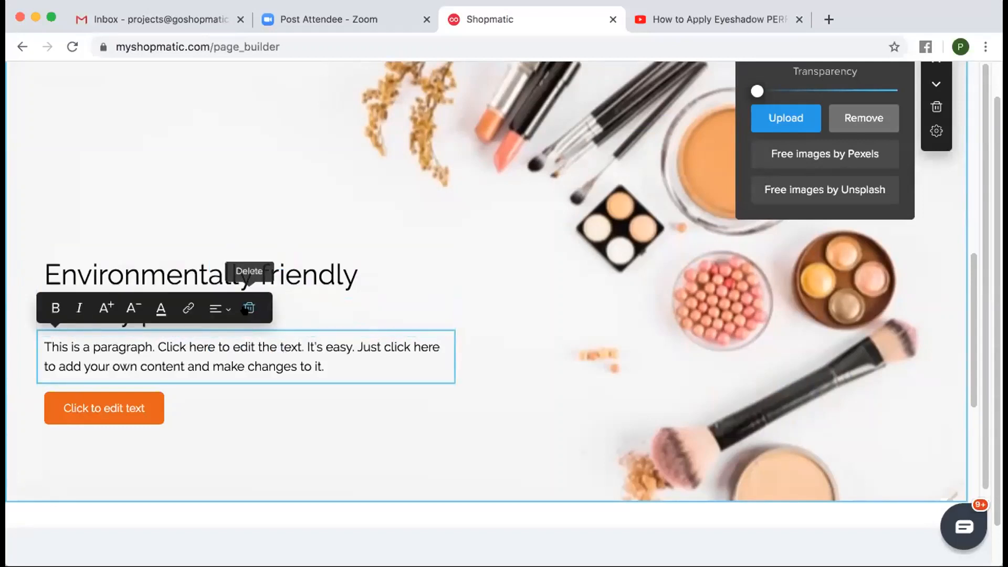
pyautogui.click(245, 311)
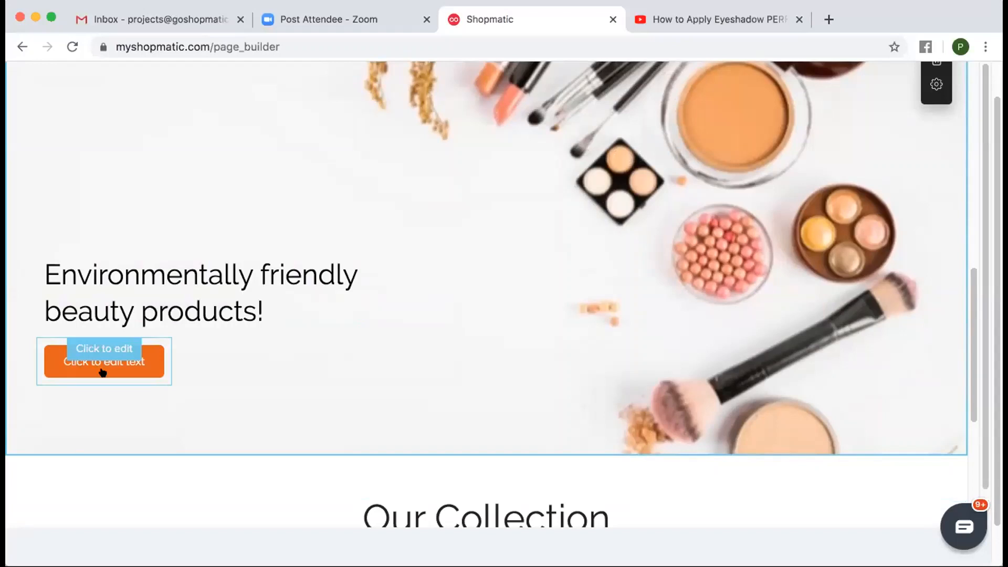
pyautogui.click(108, 343)
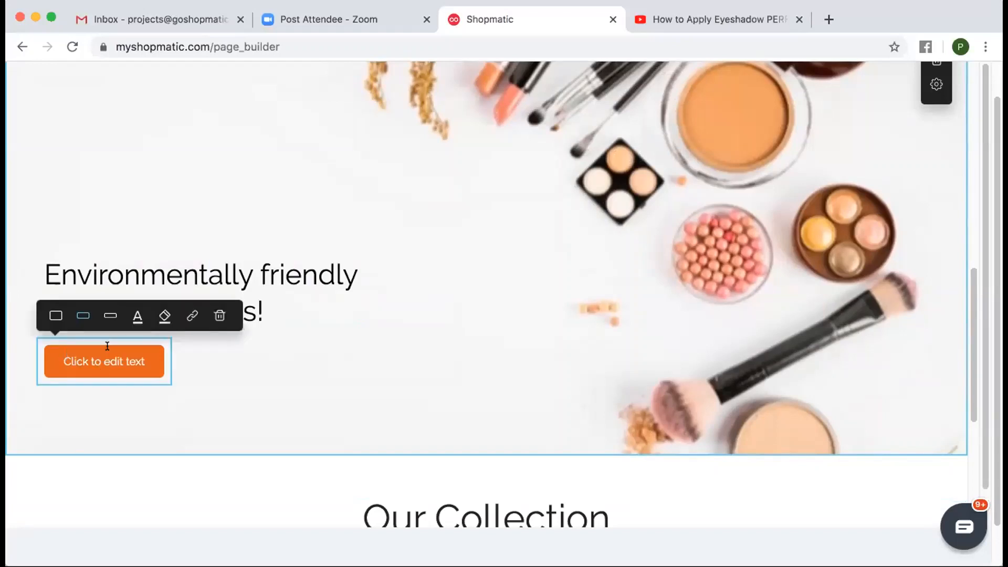
pyautogui.doubleClick(102, 348)
pyautogui.tripleClick(101, 348)
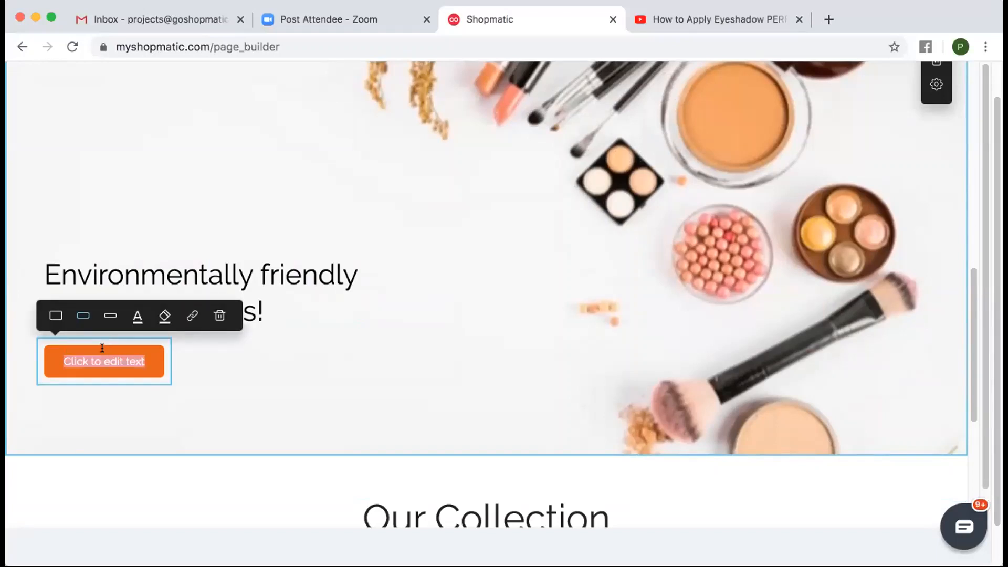
pyautogui.write('Buy now!')
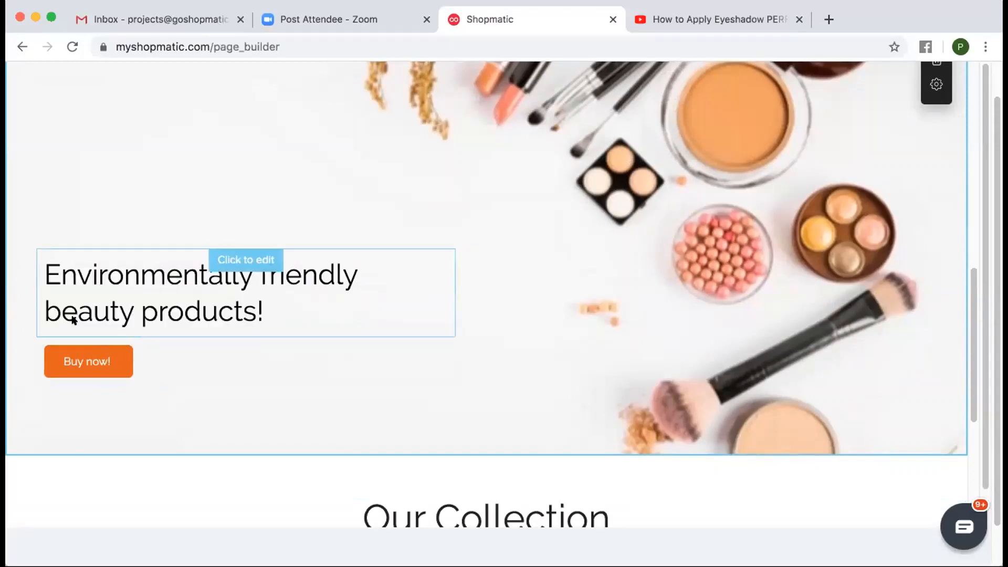
# - Try the large size on the "Buy now!" button and return it to the medium size
pyautogui.click(85, 349)
pyautogui.click(55, 315)
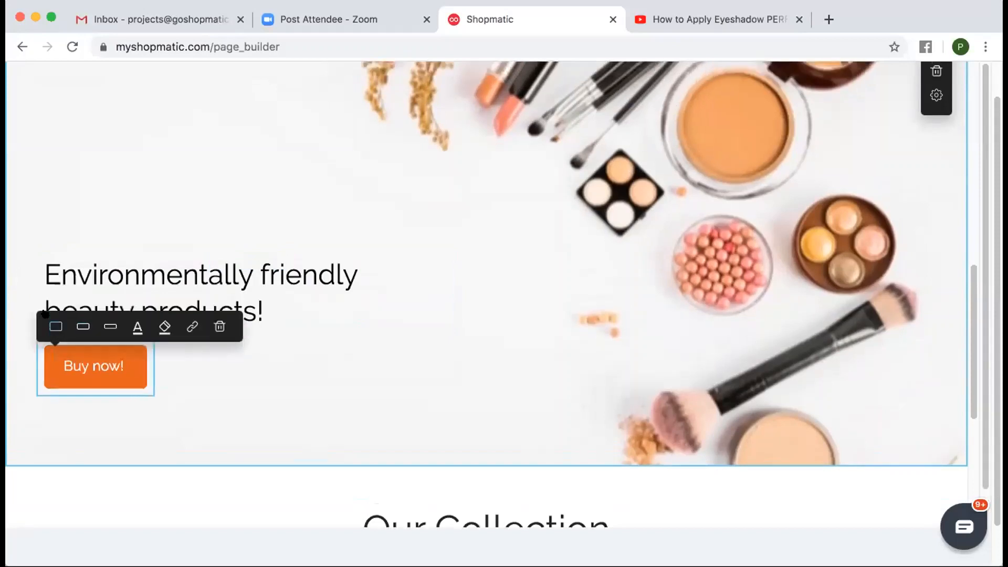
pyautogui.click(83, 326)
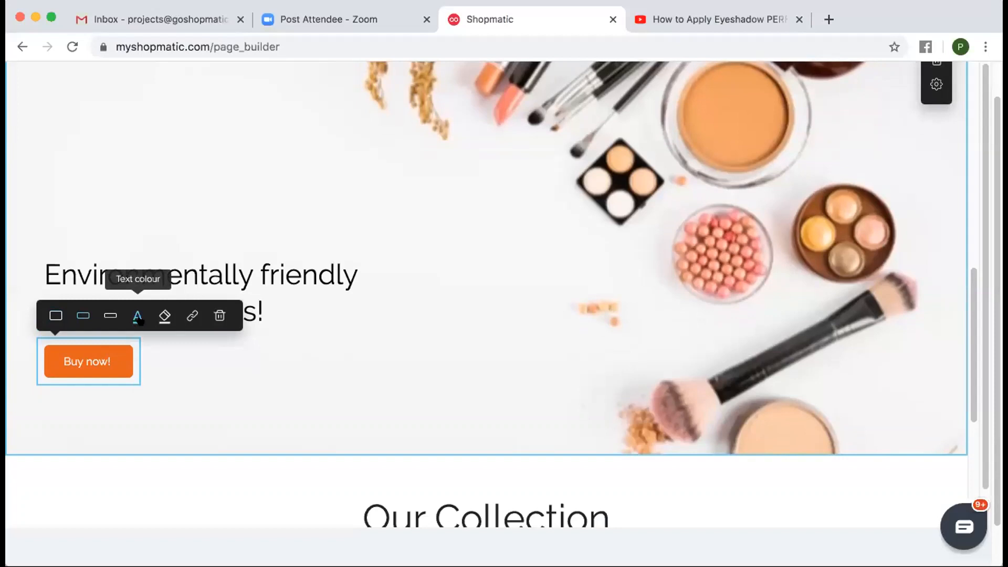
pyautogui.click(138, 317)
pyautogui.click(138, 317)
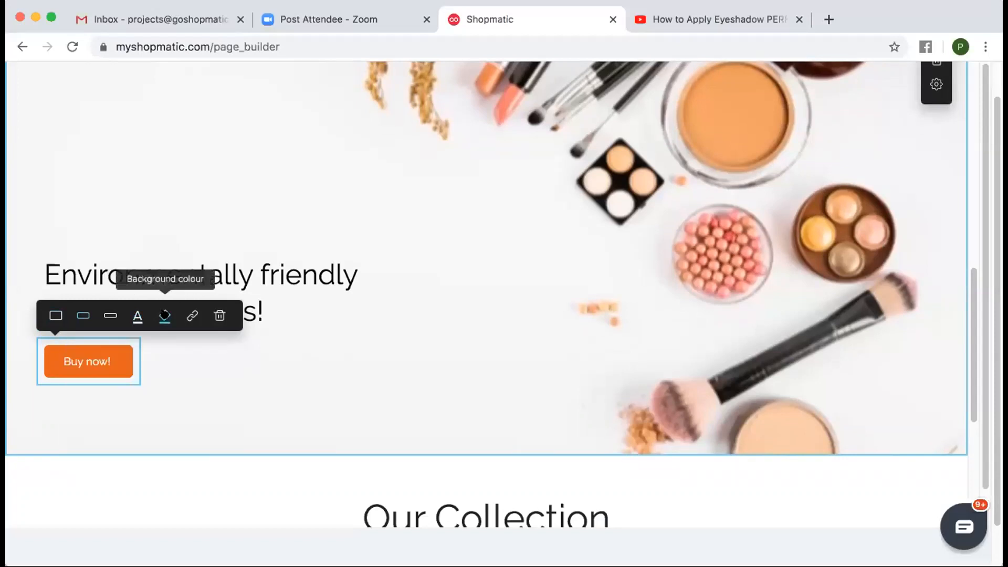
# - Set the "Buy now!" button's background to a custom light pink, hex FDA7E6
pyautogui.click(164, 317)
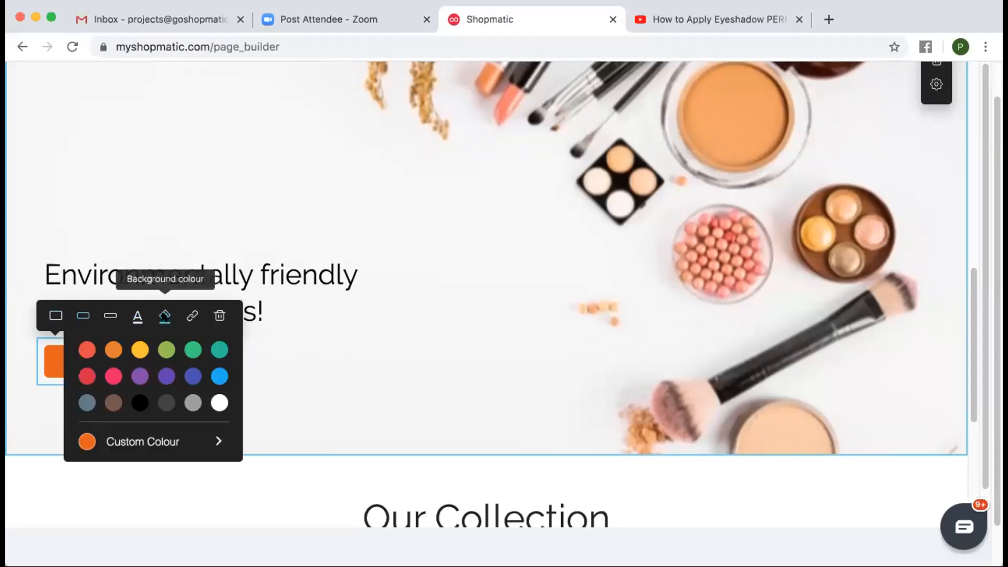
pyautogui.click(157, 438)
pyautogui.scroll(-2, 172, 410)
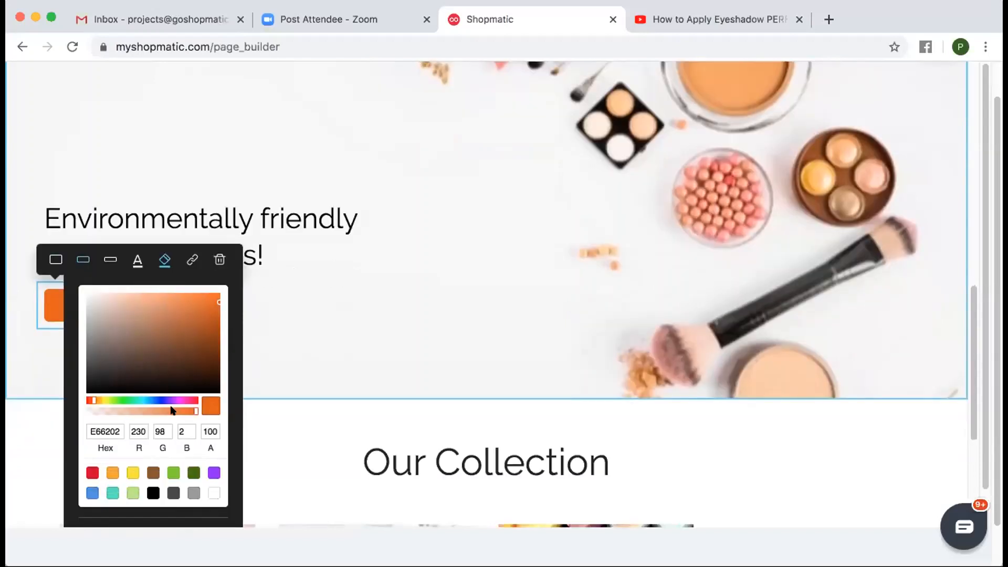
pyautogui.moveTo(177, 397); pyautogui.dragTo(185, 400)
pyautogui.moveTo(120, 292); pyautogui.dragTo(132, 292)
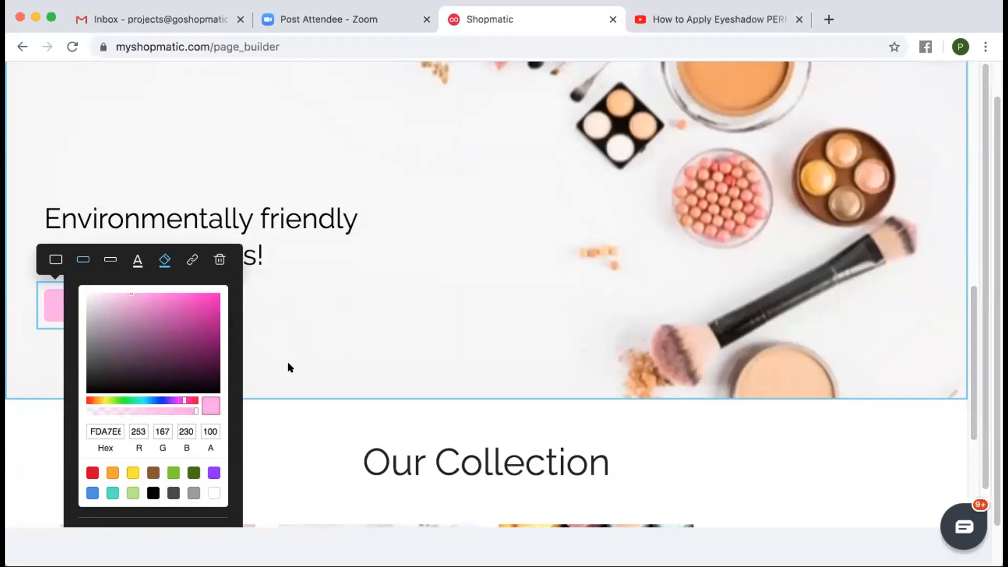
pyautogui.scroll(4, 311, 267)
pyautogui.click(311, 267)
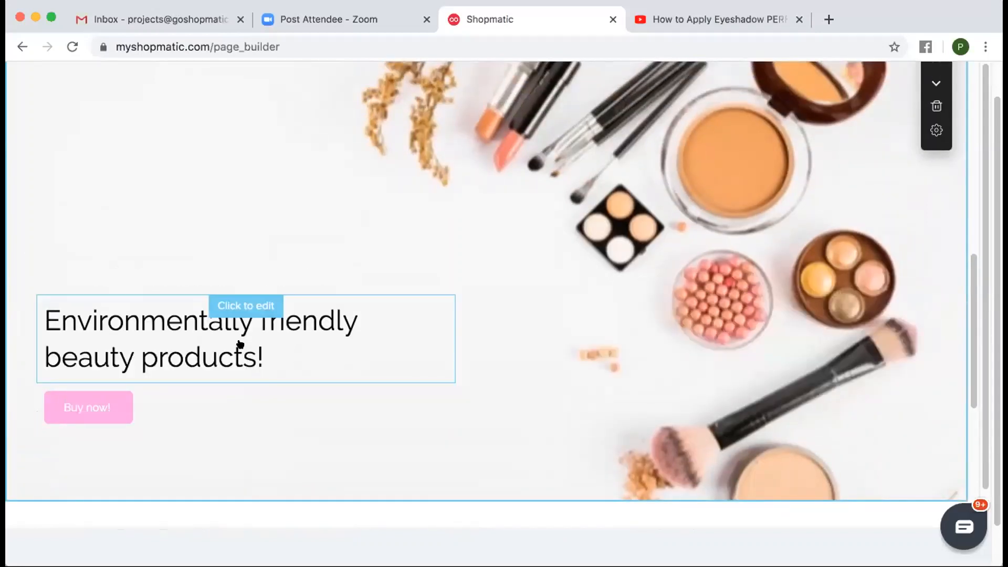
# - Reduce the new cover section's height to 71 percent and shorten it slightly further
pyautogui.scroll(5, 324, 252)
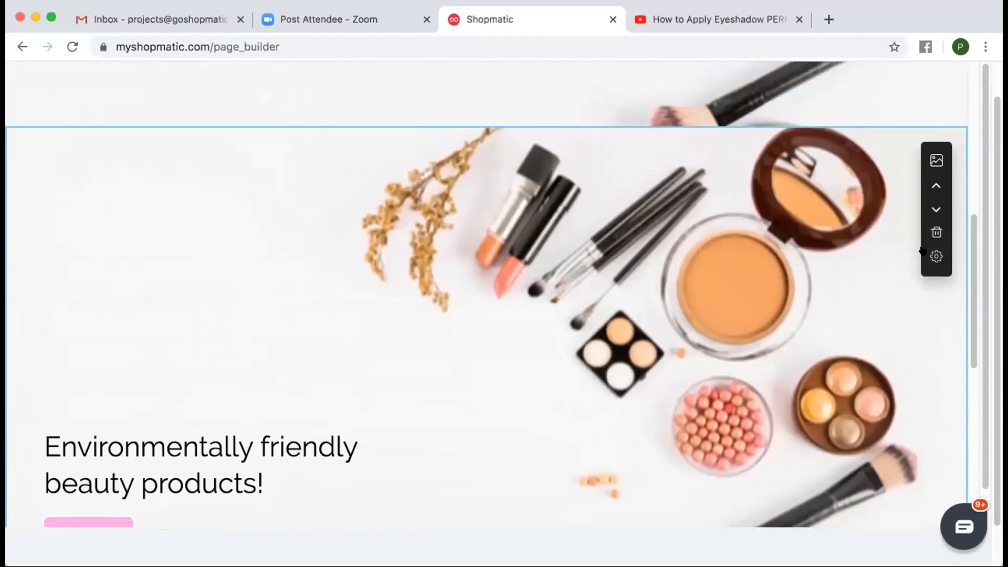
pyautogui.click(937, 256)
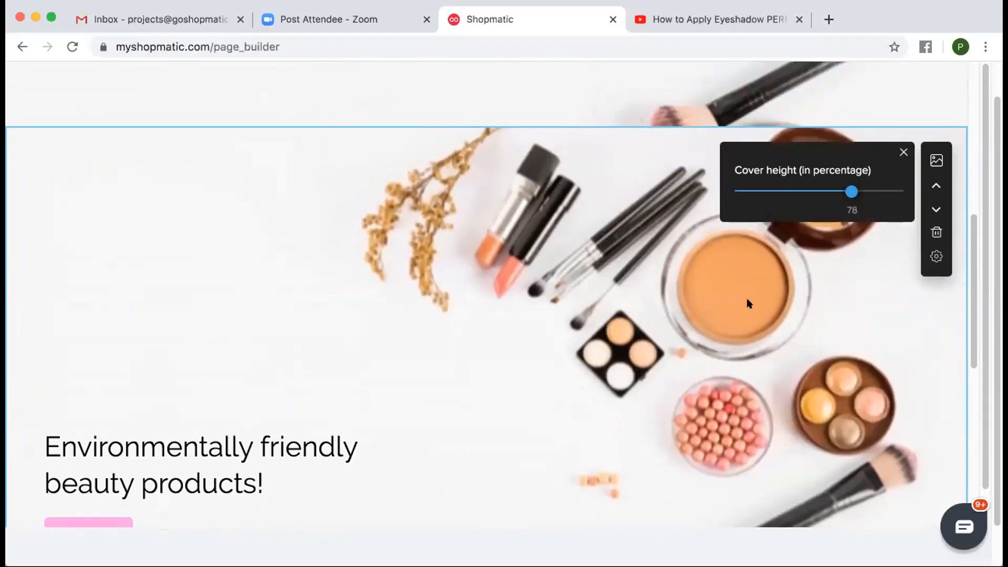
pyautogui.scroll(-4, 749, 303)
pyautogui.scroll(2, 758, 275)
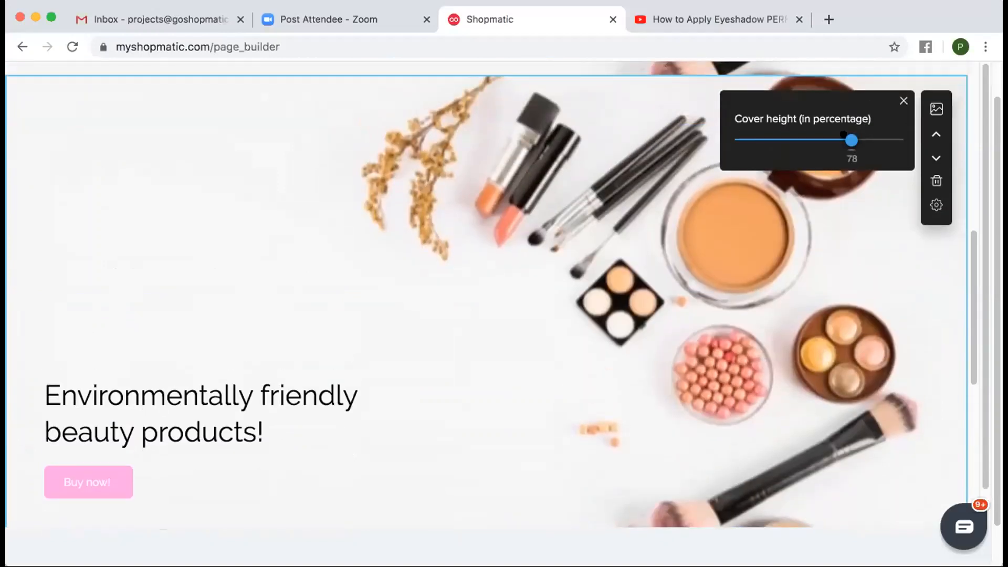
pyautogui.moveTo(844, 134)
pyautogui.mouseDown()
pyautogui.moveTo(794, 135)
pyautogui.moveTo(828, 138)
pyautogui.mouseUp()
pyautogui.scroll(-2, 827, 156)
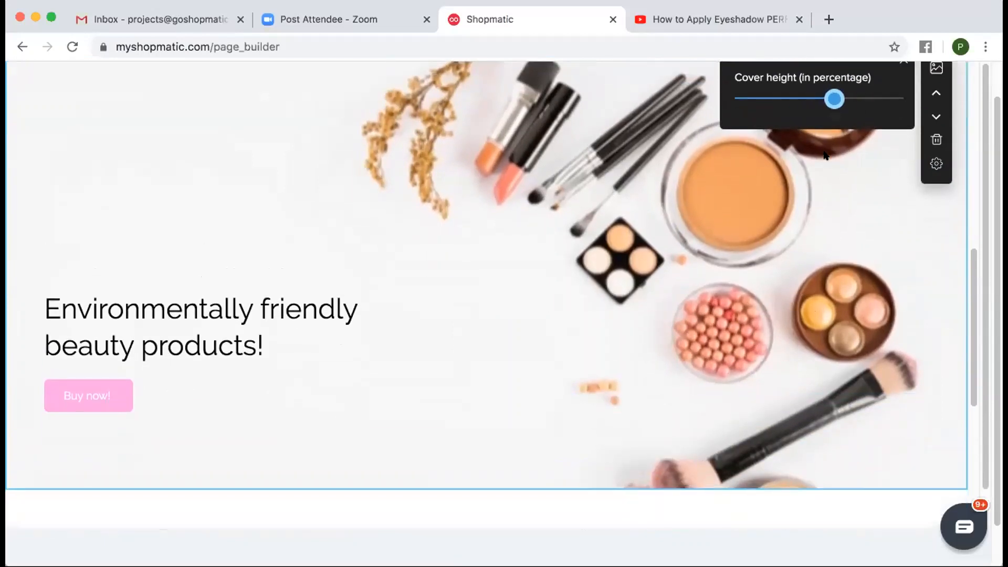
pyautogui.scroll(2, 825, 156)
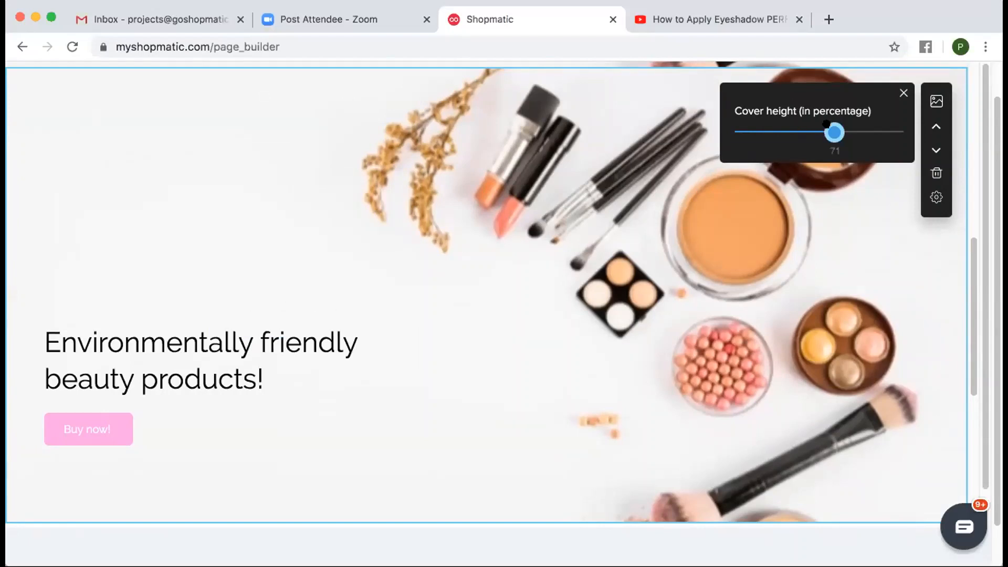
pyautogui.moveTo(829, 126)
pyautogui.mouseDown()
pyautogui.moveTo(841, 126)
pyautogui.moveTo(816, 124)
pyautogui.mouseUp()
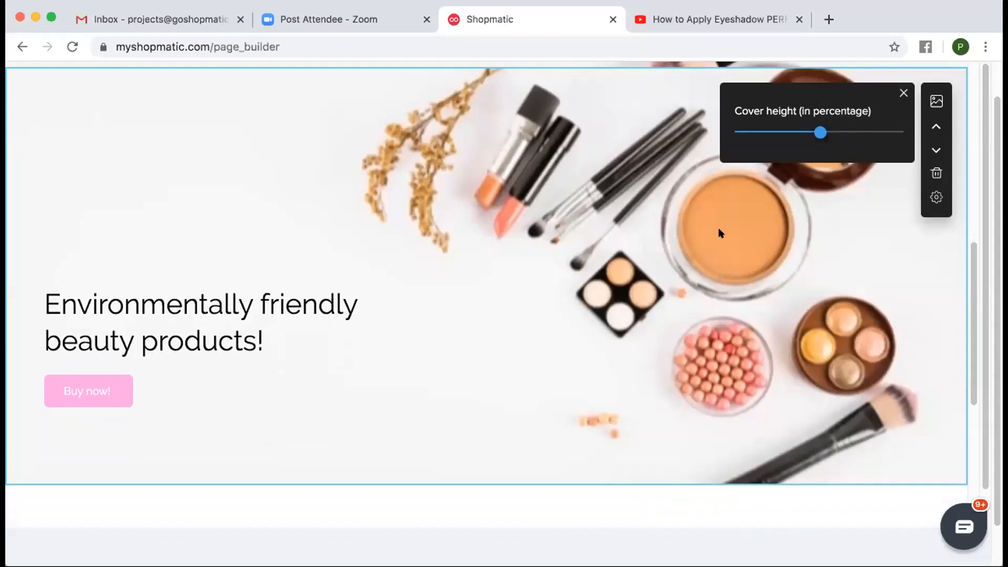
pyautogui.scroll(2, 718, 234)
pyautogui.scroll(3, 718, 233)
pyautogui.scroll(-6, 675, 252)
pyautogui.scroll(3, 657, 255)
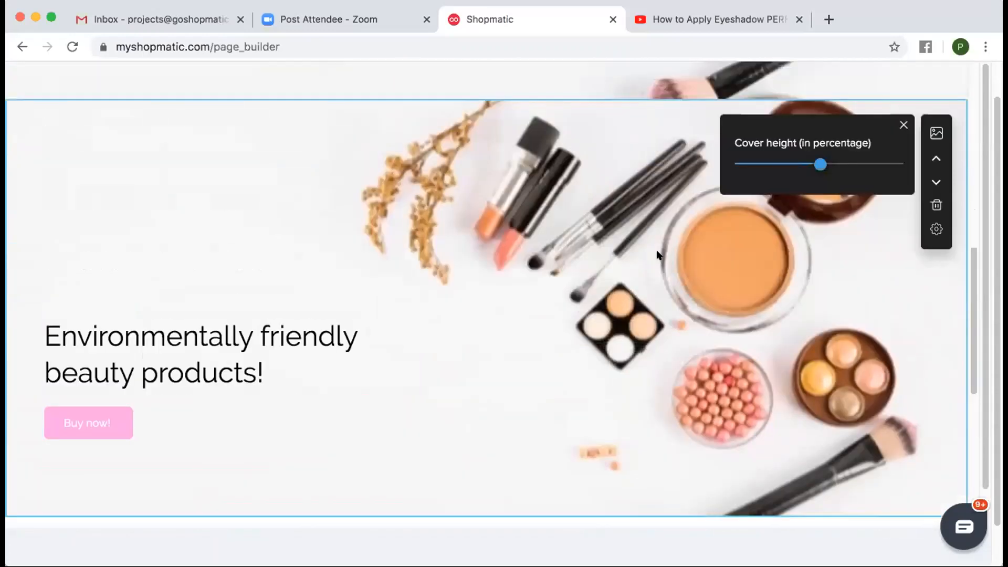
# - Add the Small slider section to the home page and close the section list
pyautogui.scroll(10, 587, 239)
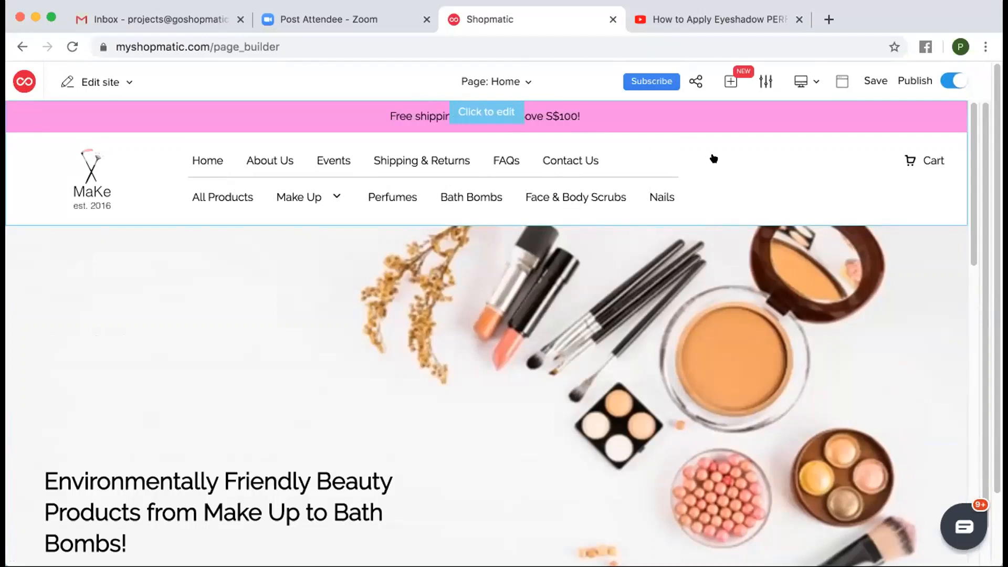
pyautogui.click(729, 80)
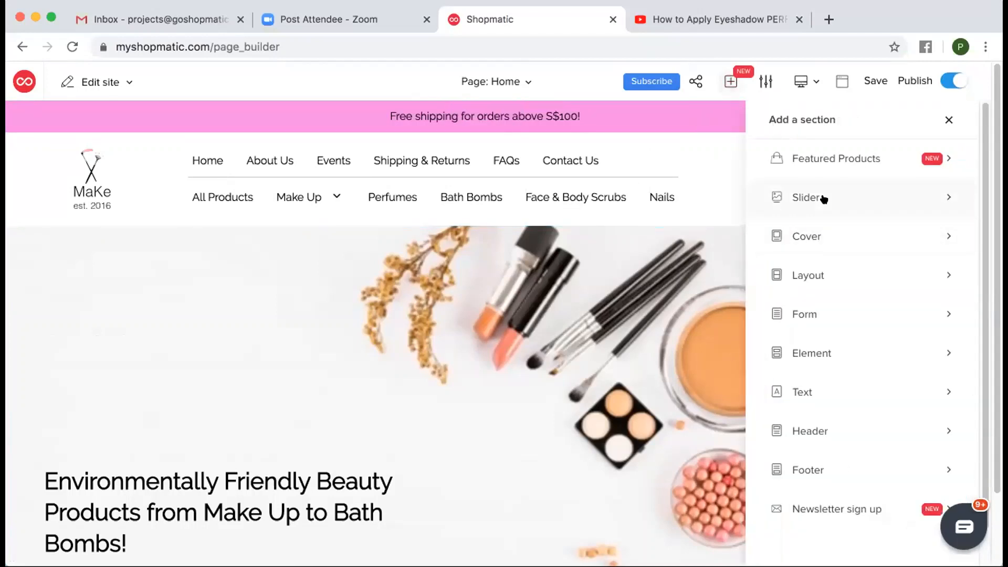
pyautogui.click(847, 198)
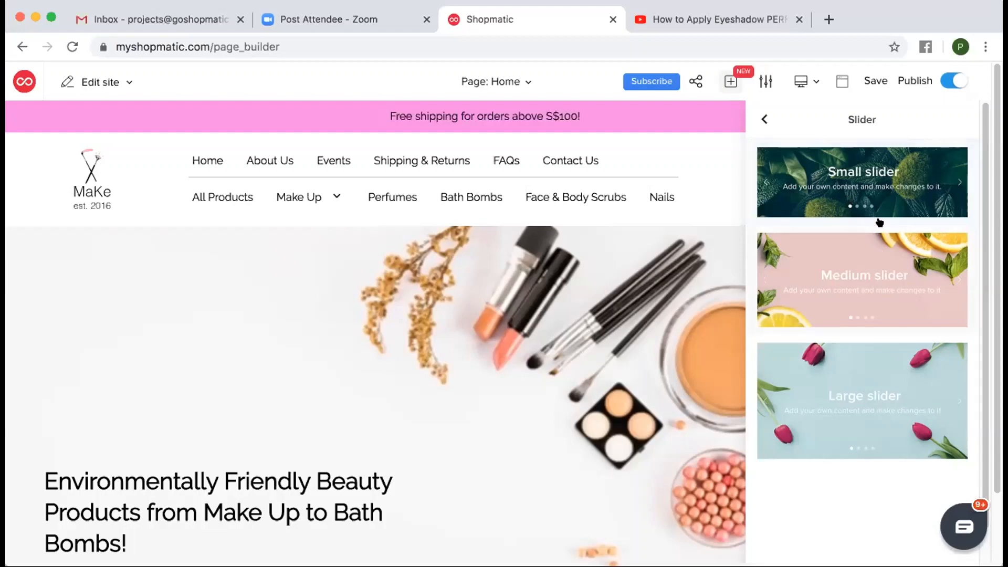
pyautogui.click(862, 184)
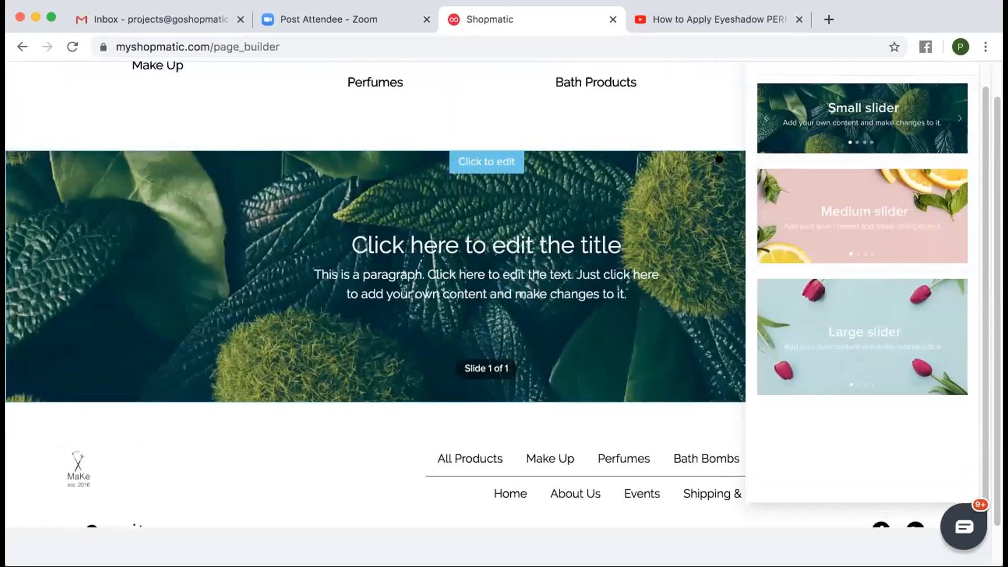
pyautogui.scroll(1, 770, 184)
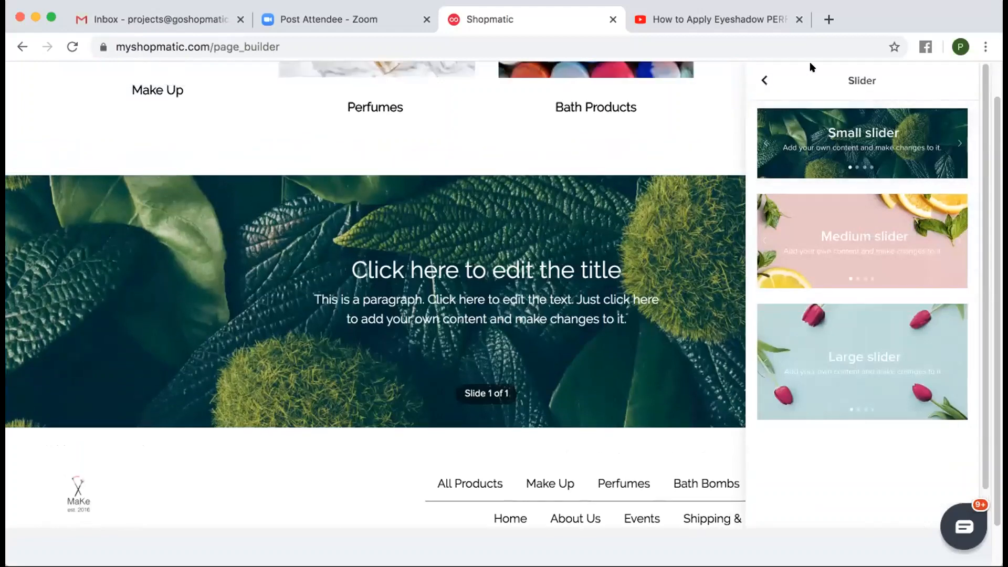
pyautogui.click(765, 80)
pyautogui.click(945, 81)
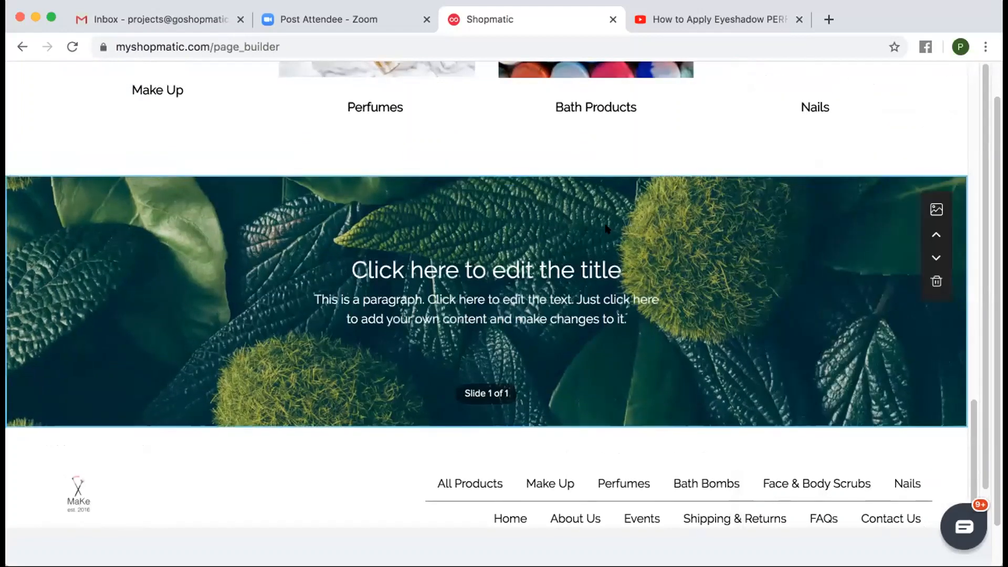
# - Replace the small slider's slide image with slider2.jpg, shifting the picture upward so the brush heads fall inside the crop area
pyautogui.click(930, 209)
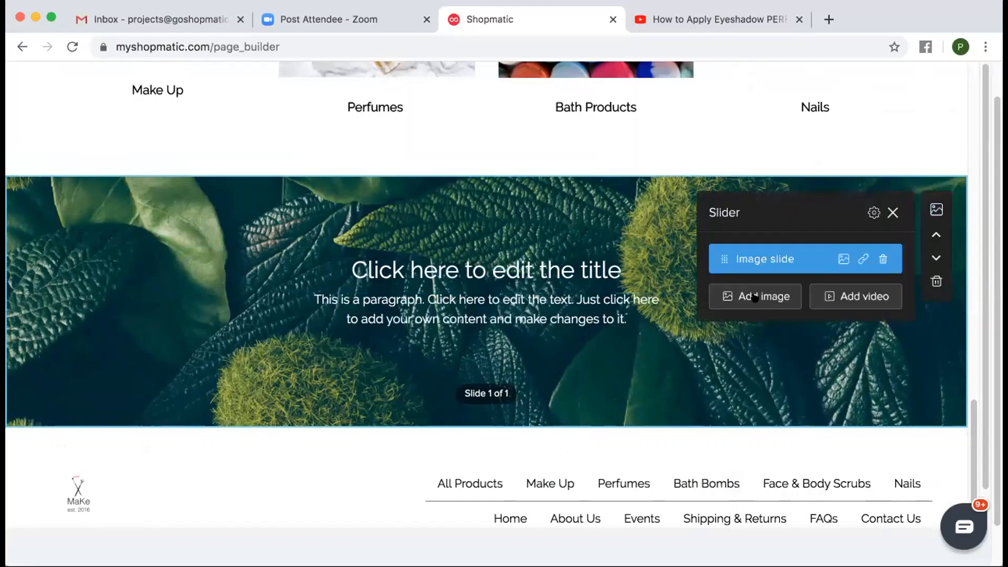
pyautogui.click(842, 258)
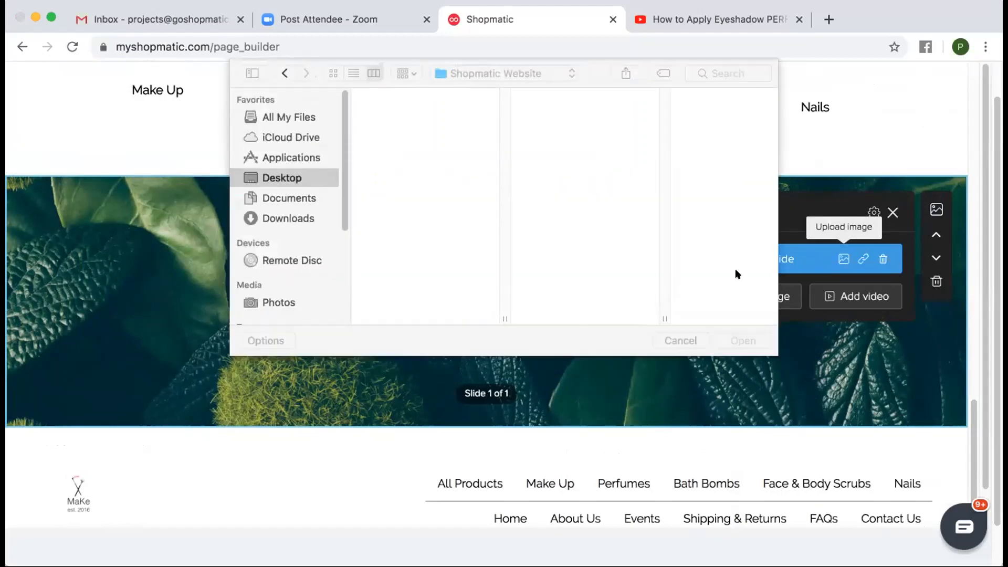
pyautogui.scroll(-1, 570, 242)
pyautogui.scroll(-1, 570, 241)
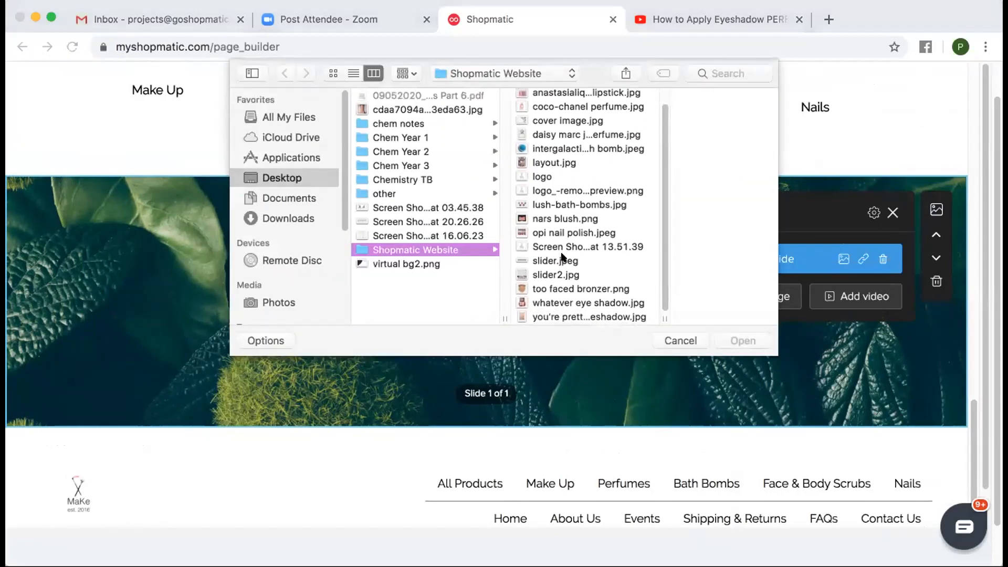
pyautogui.click(555, 275)
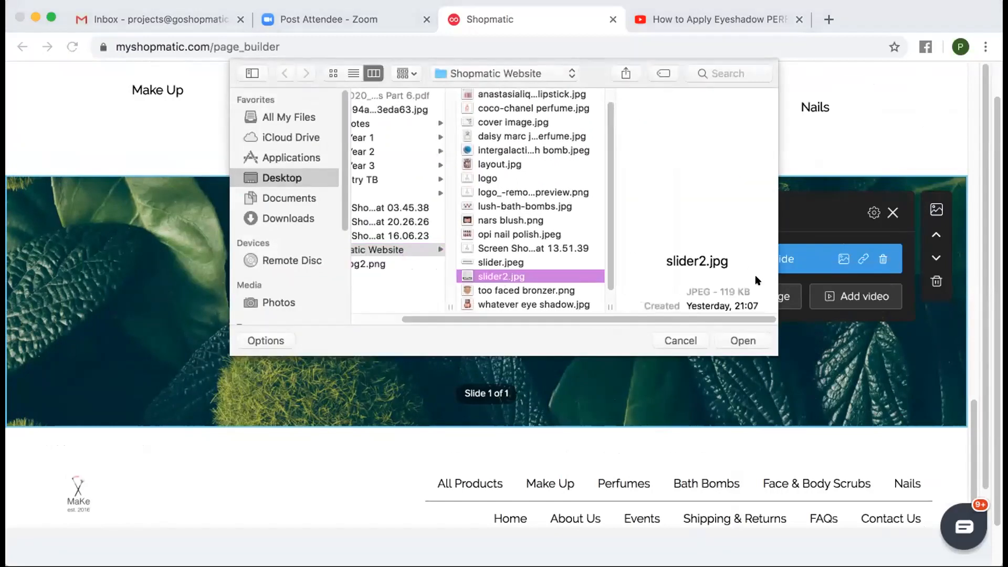
pyautogui.click(731, 341)
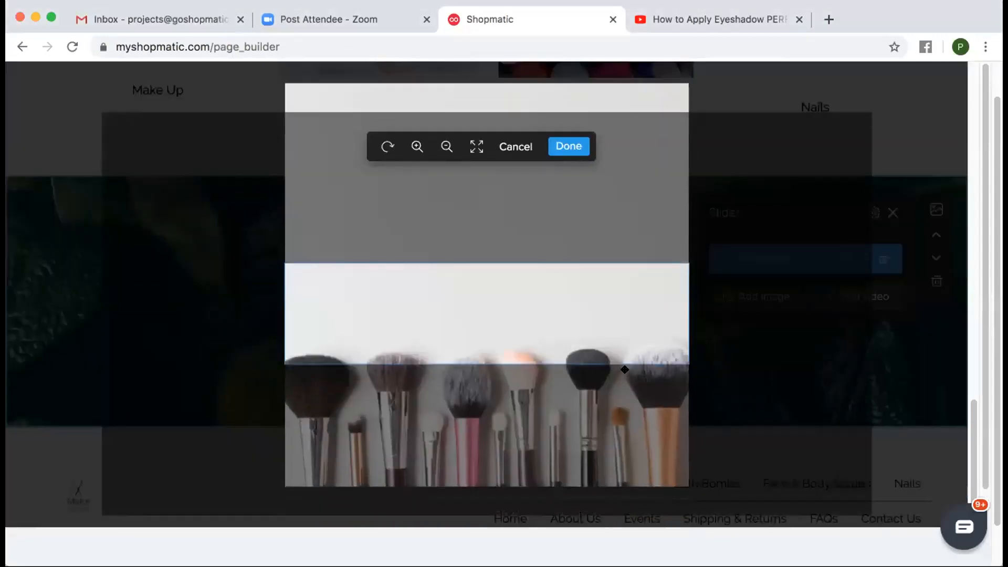
pyautogui.moveTo(624, 370); pyautogui.dragTo(624, 344)
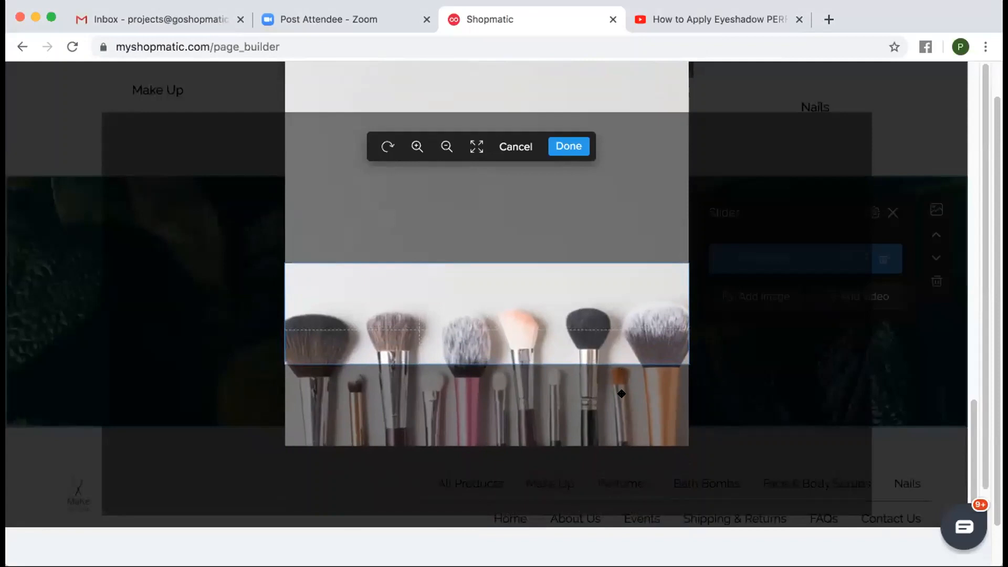
pyautogui.moveTo(621, 394); pyautogui.dragTo(620, 393)
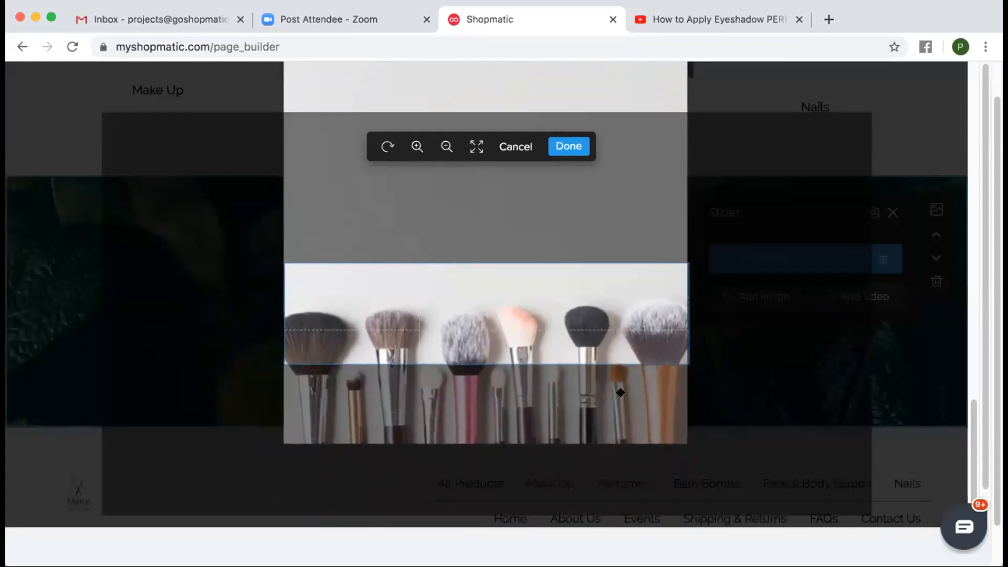
pyautogui.click(577, 148)
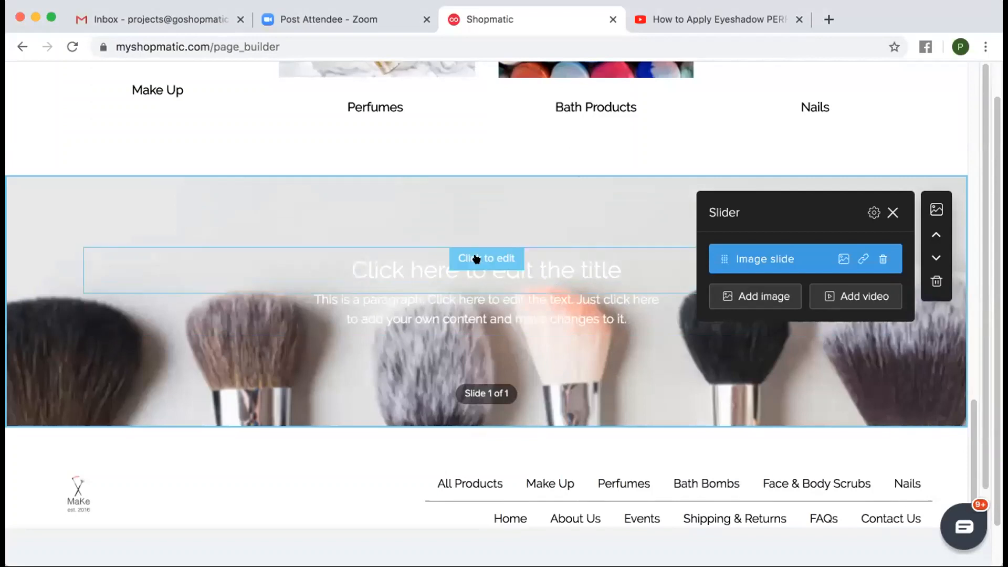
# - Replace the brush slide's title with "Love their products - my skin has never felt better", enclosed in double quotation marks
pyautogui.click(475, 255)
pyautogui.tripleClick(462, 260)
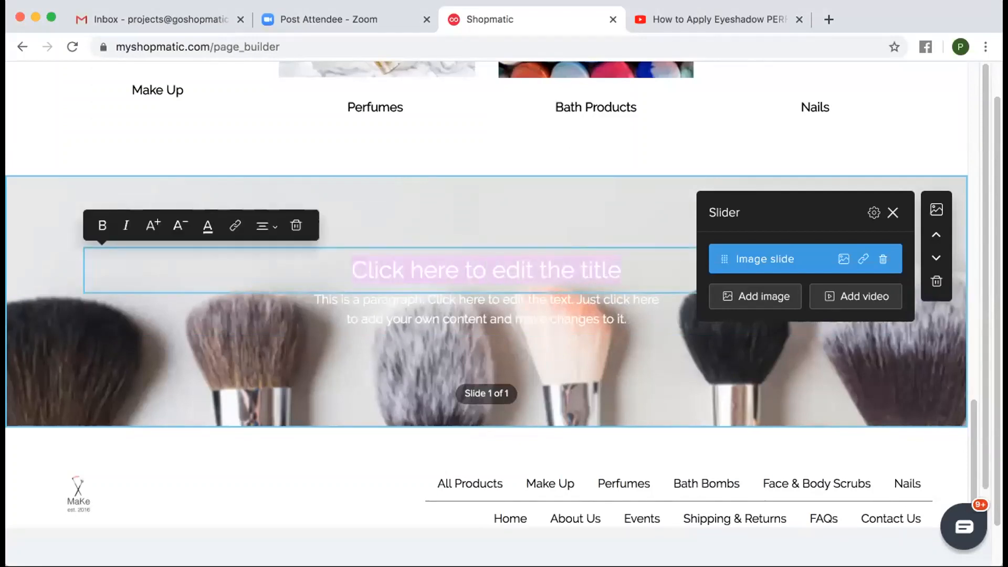
pyautogui.write('"Love t')
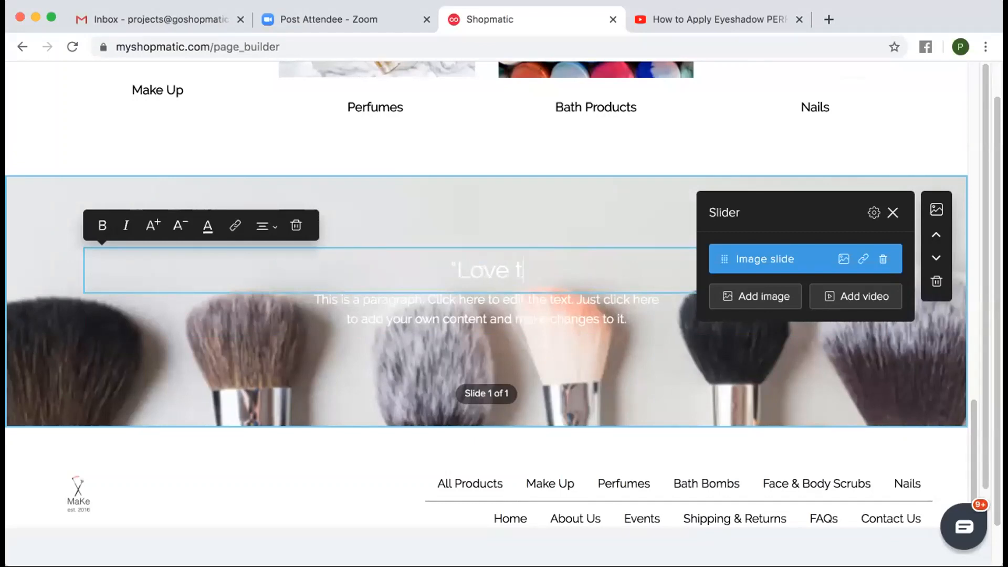
pyautogui.write('heir products -')
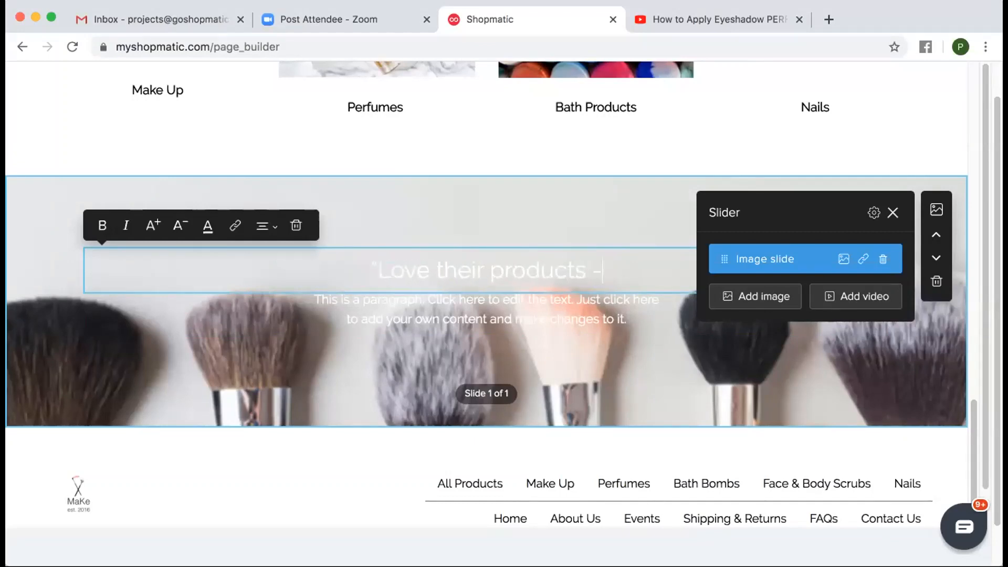
pyautogui.write(' my skin has neve')
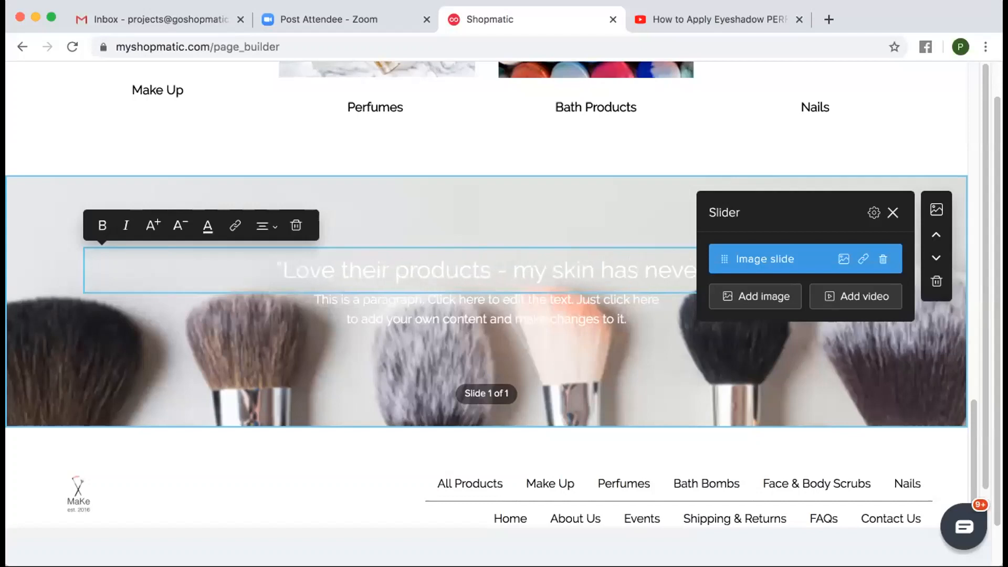
pyautogui.write('r felt better')
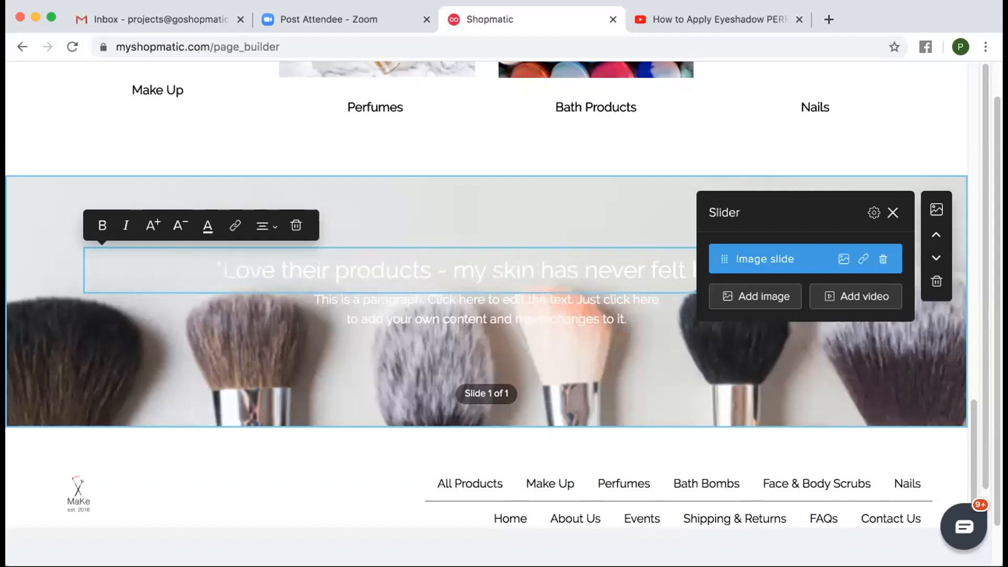
pyautogui.write('"')
pyautogui.write('"')
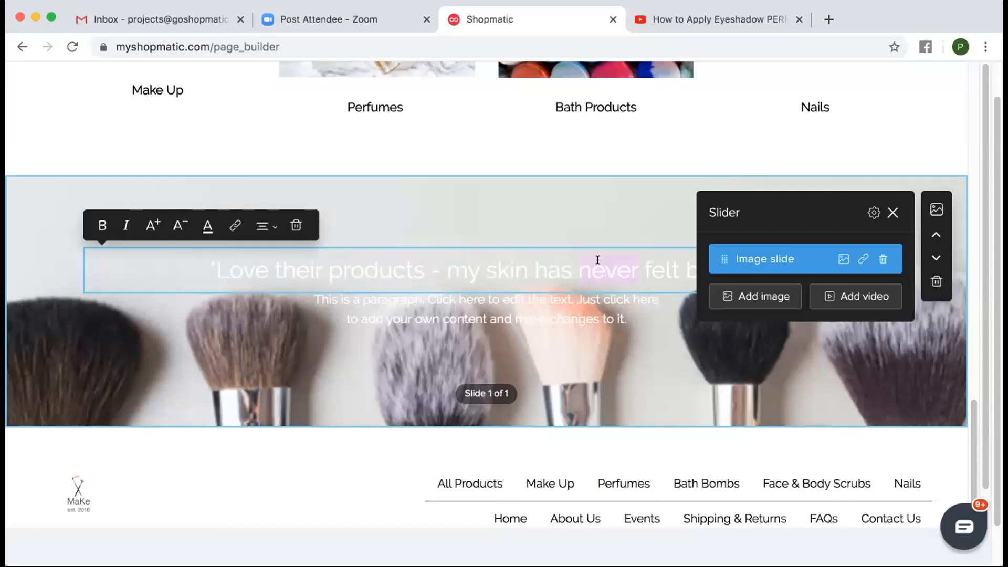
# - Colour the brush slide's whole quote title black and increase its text size by one increment
pyautogui.tripleClick(597, 260)
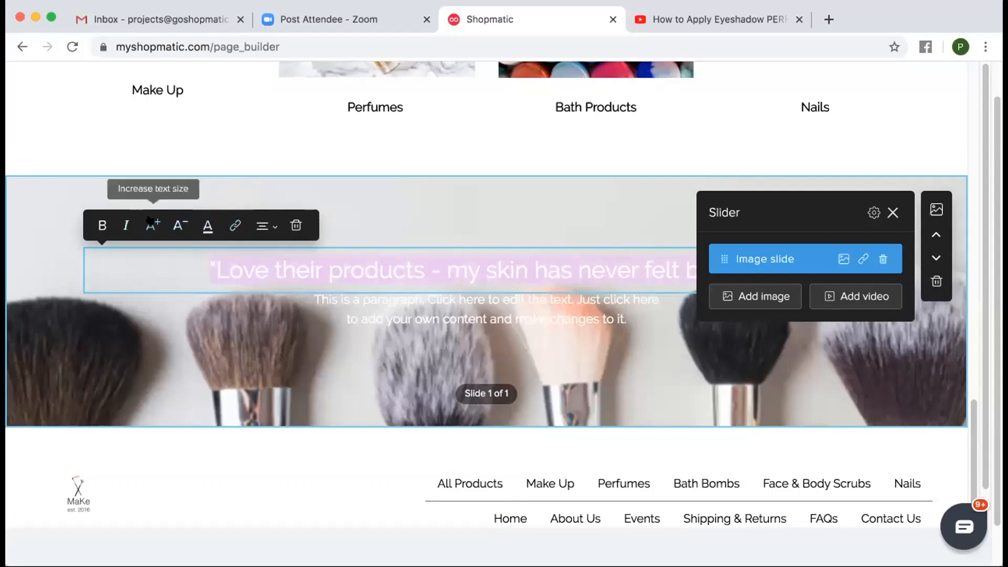
pyautogui.click(194, 228)
pyautogui.click(292, 274)
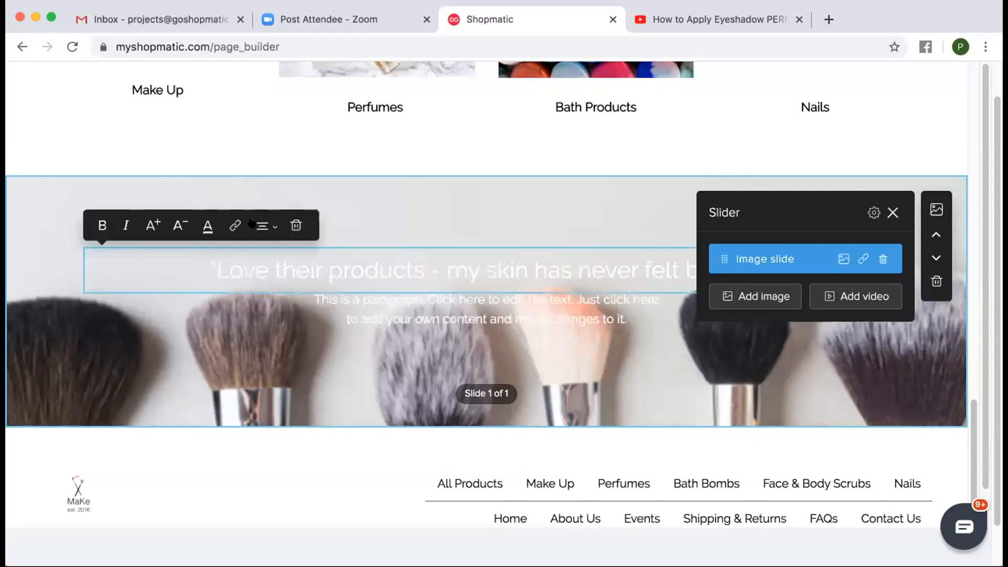
pyautogui.click(208, 225)
pyautogui.click(210, 312)
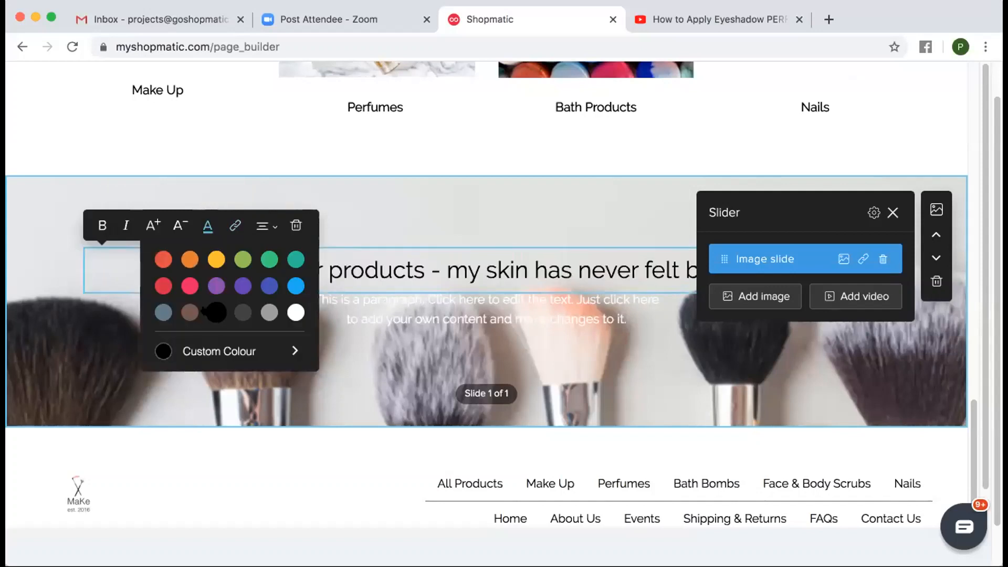
pyautogui.click(167, 223)
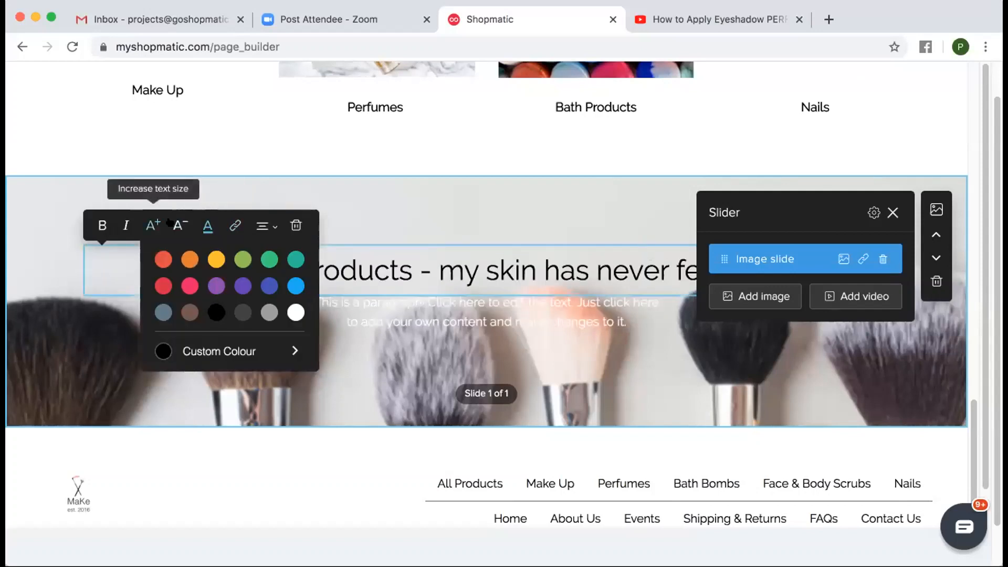
# - Replace the paragraph under the quote with "-MA" and colour it black
pyautogui.click(483, 292)
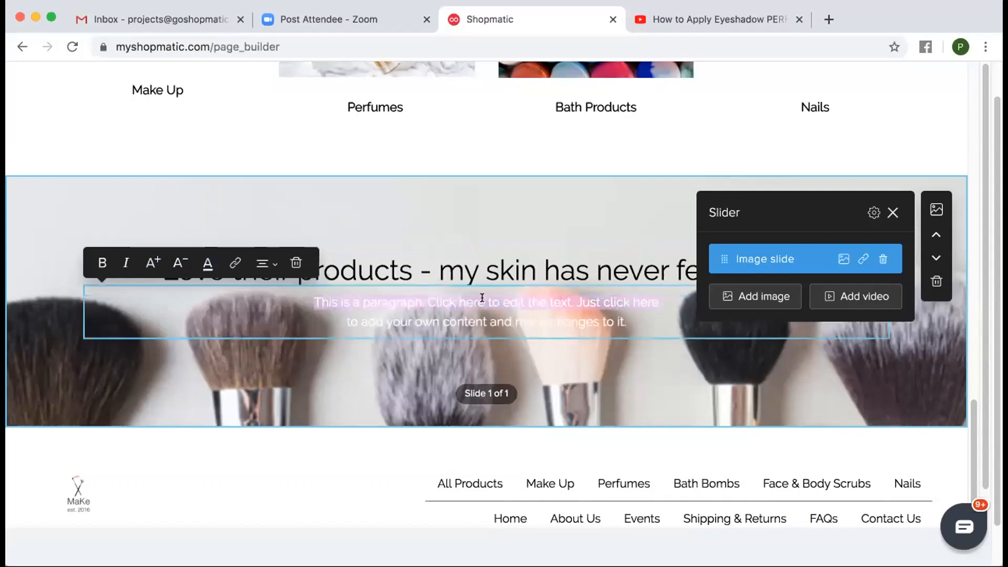
pyautogui.write('-M')
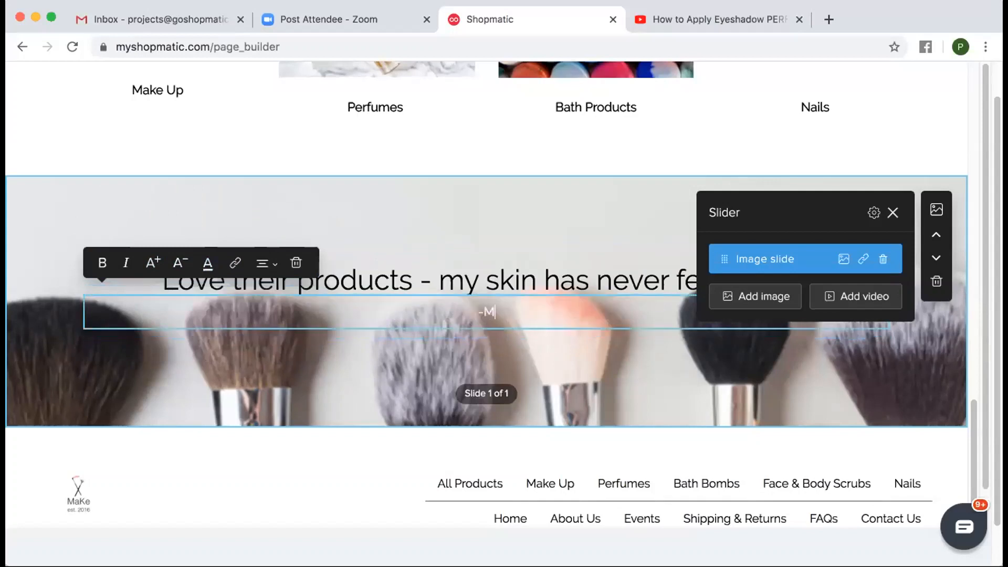
pyautogui.write('A')
pyautogui.click(261, 357)
pyautogui.click(446, 304)
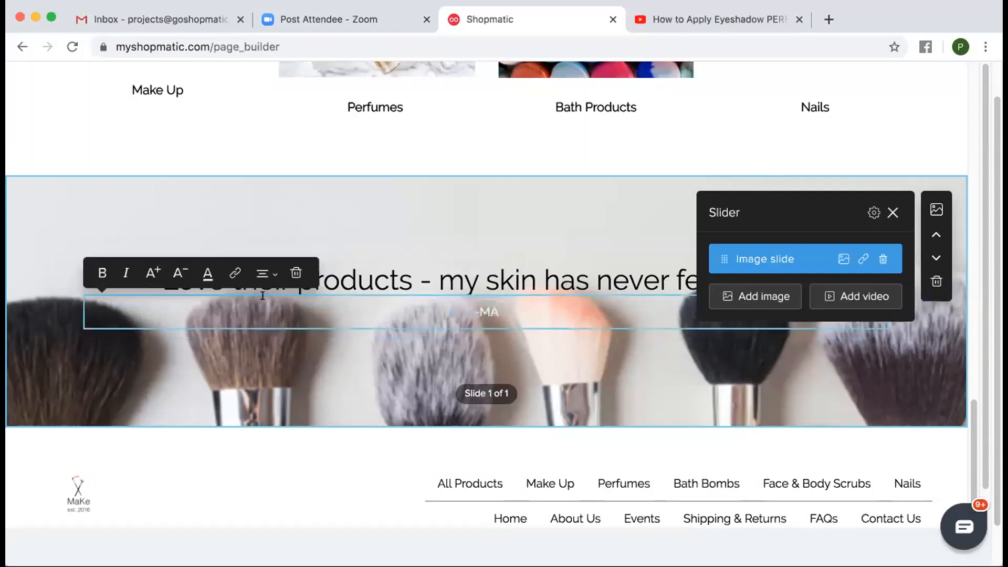
pyautogui.click(208, 272)
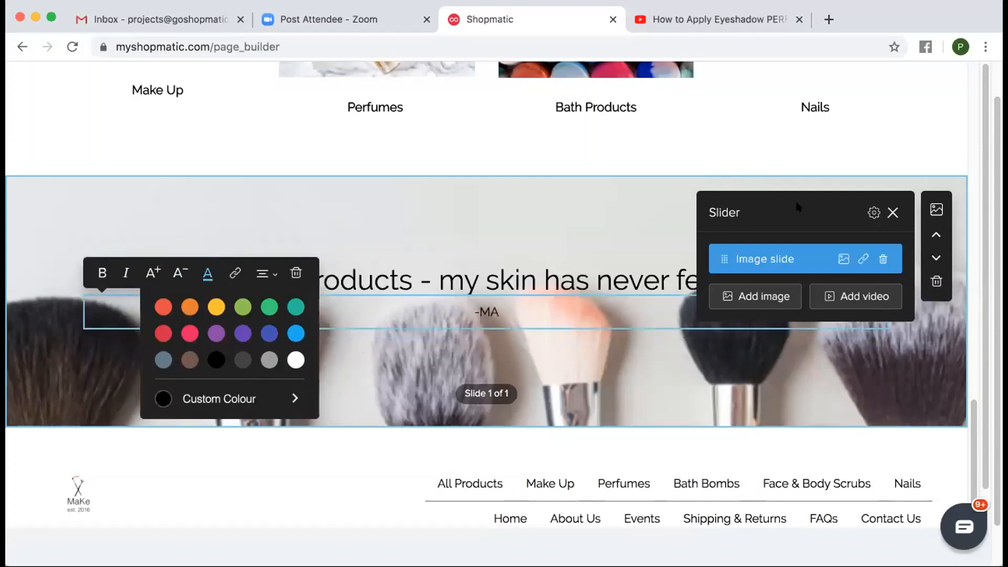
# - Add slider.jpeg as a second image slide, shifting the crop to include the whole first lipstick, and check both slides
pyautogui.click(763, 293)
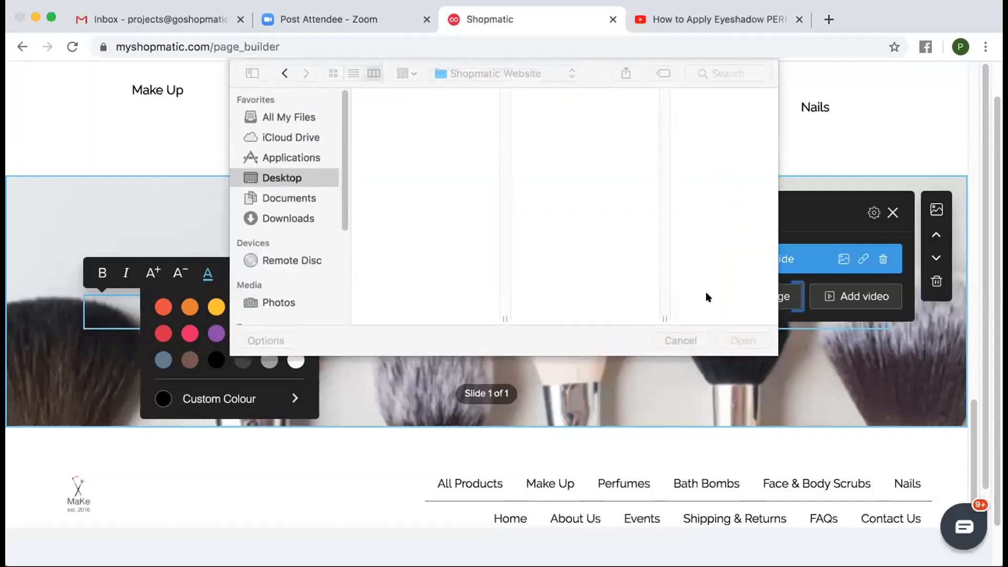
pyautogui.scroll(-2, 576, 265)
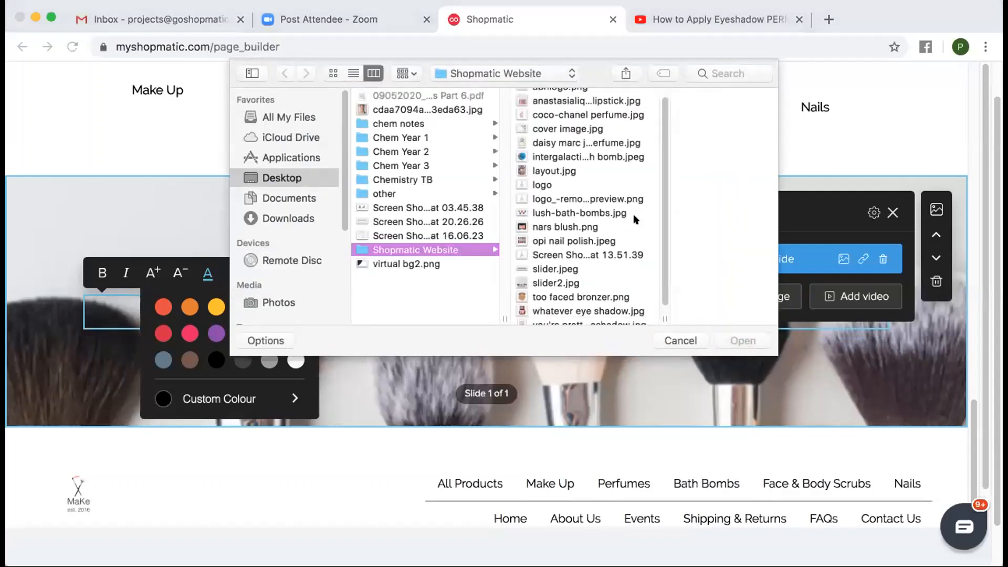
pyautogui.click(569, 267)
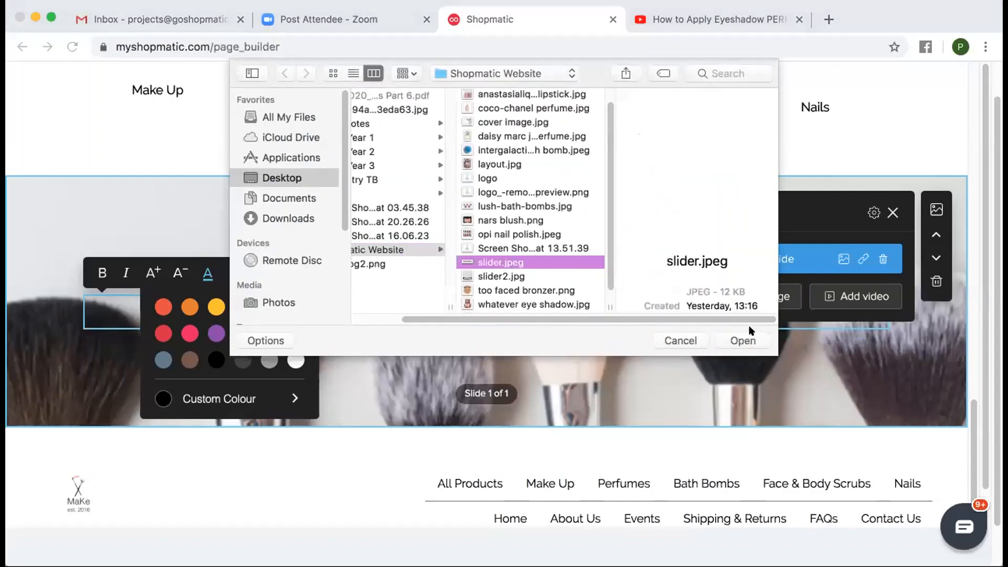
pyautogui.click(750, 341)
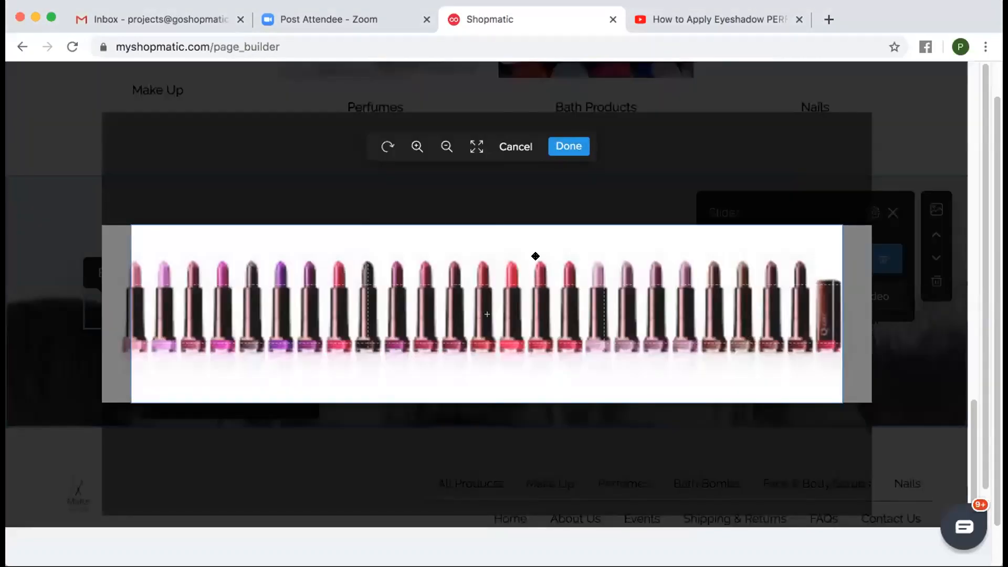
pyautogui.moveTo(533, 254); pyautogui.dragTo(550, 256)
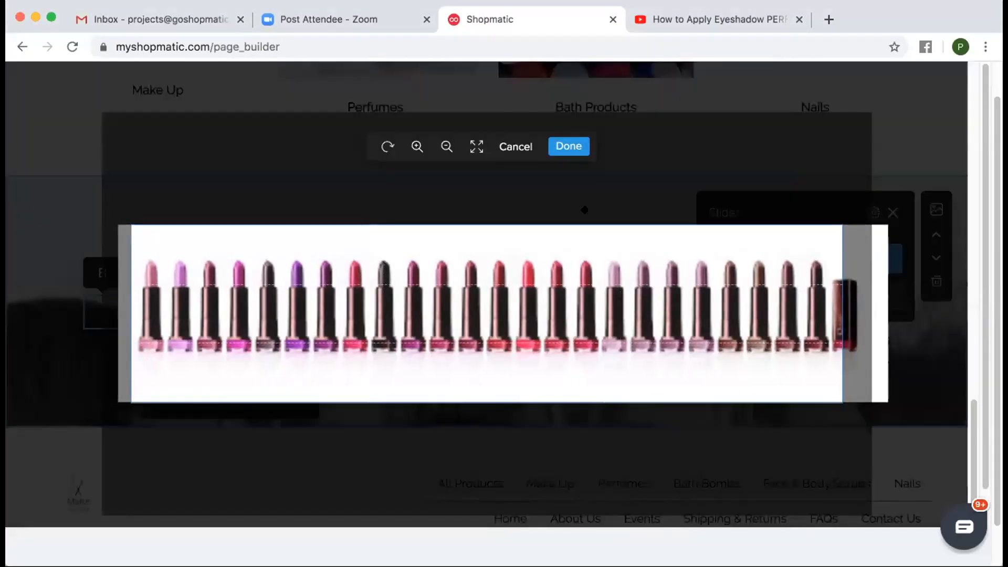
pyautogui.click(570, 148)
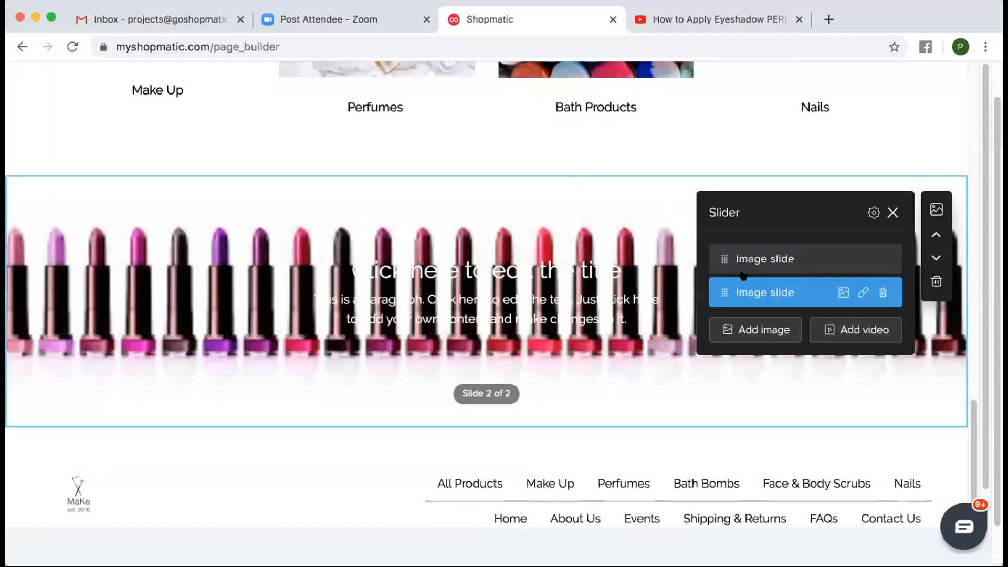
pyautogui.click(762, 260)
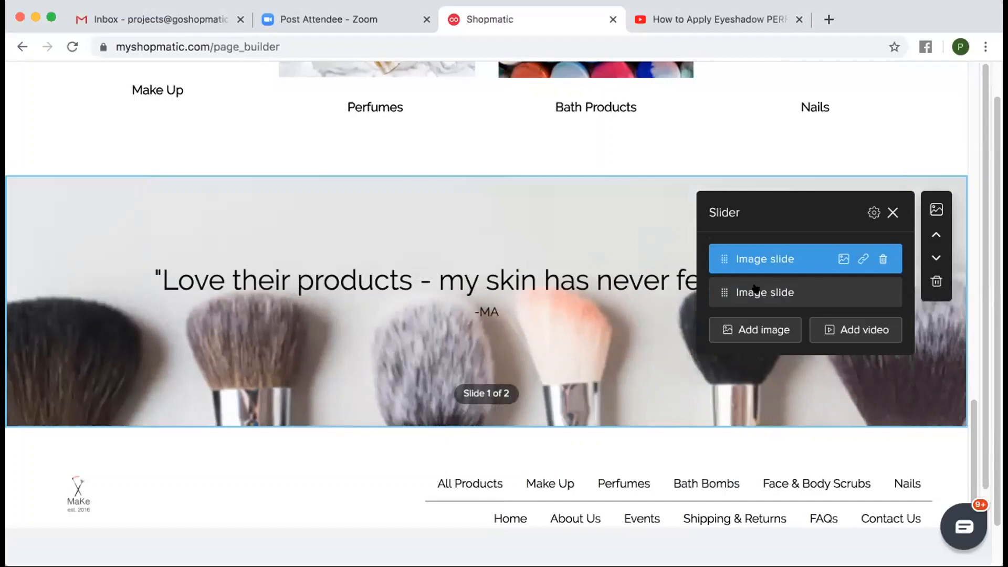
pyautogui.click(755, 290)
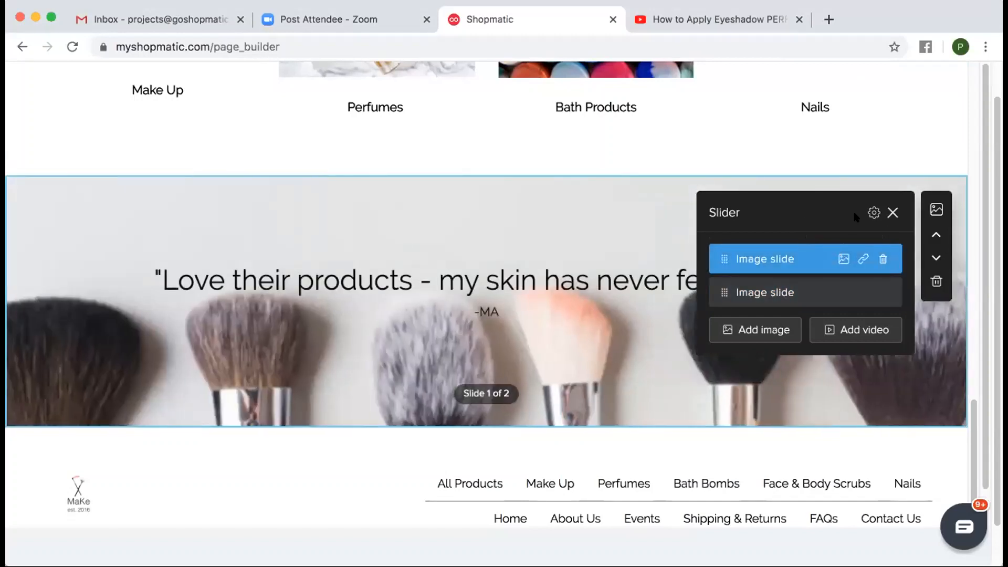
# - Make the slides auto rotate every 8 seconds and set the slider height to Medium
pyautogui.click(873, 212)
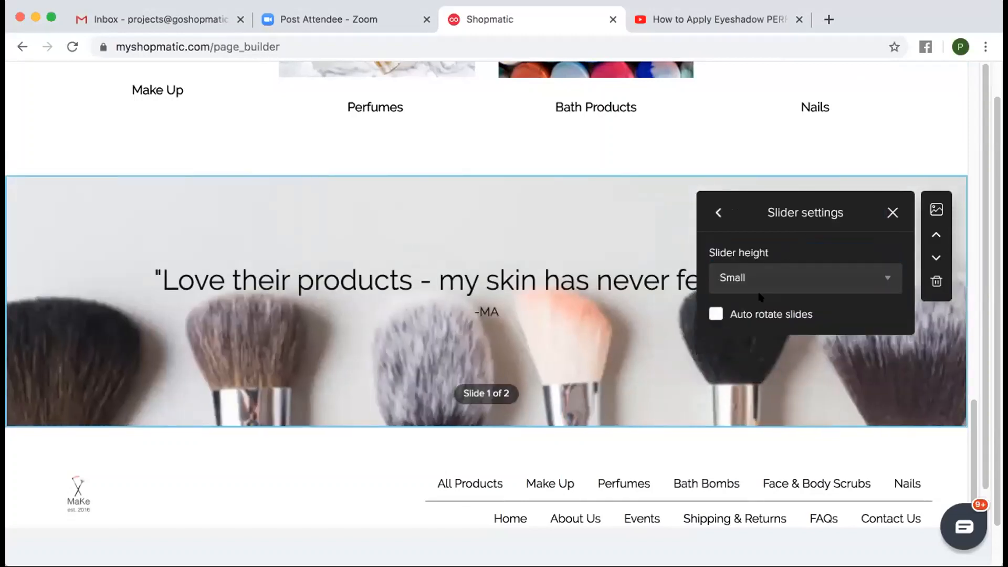
pyautogui.click(715, 313)
pyautogui.scroll(-1, 776, 316)
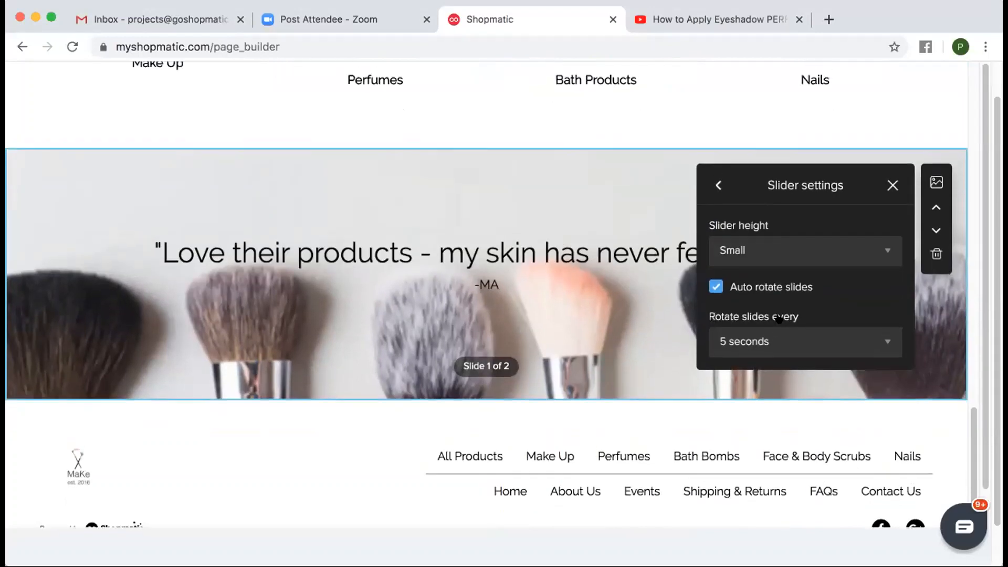
pyautogui.click(802, 338)
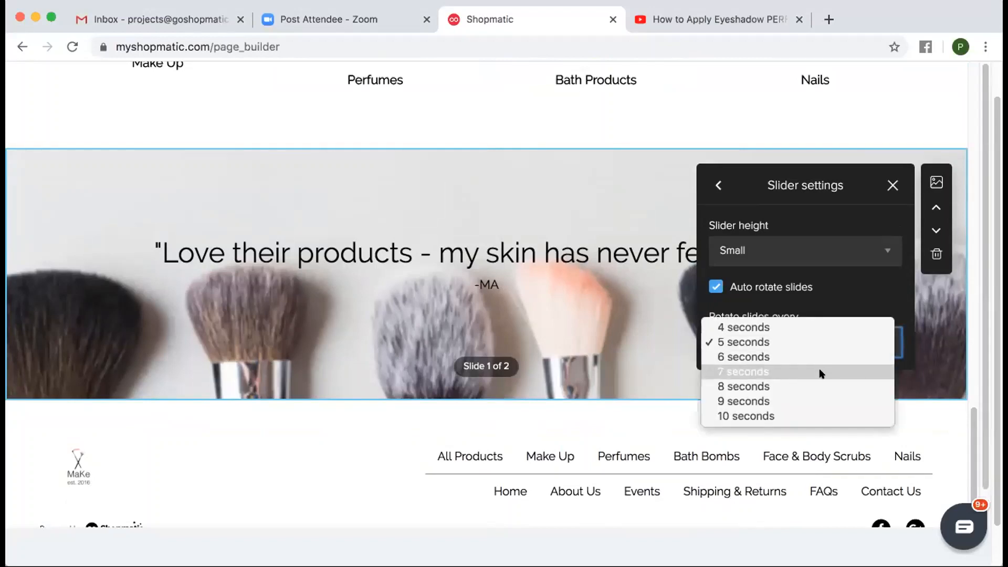
pyautogui.click(782, 342)
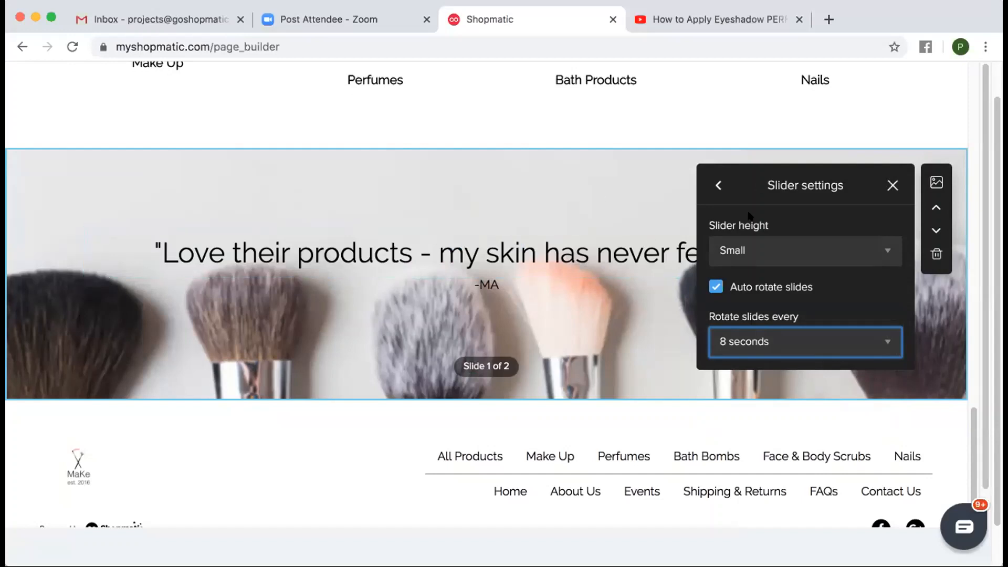
pyautogui.click(767, 248)
pyautogui.click(768, 260)
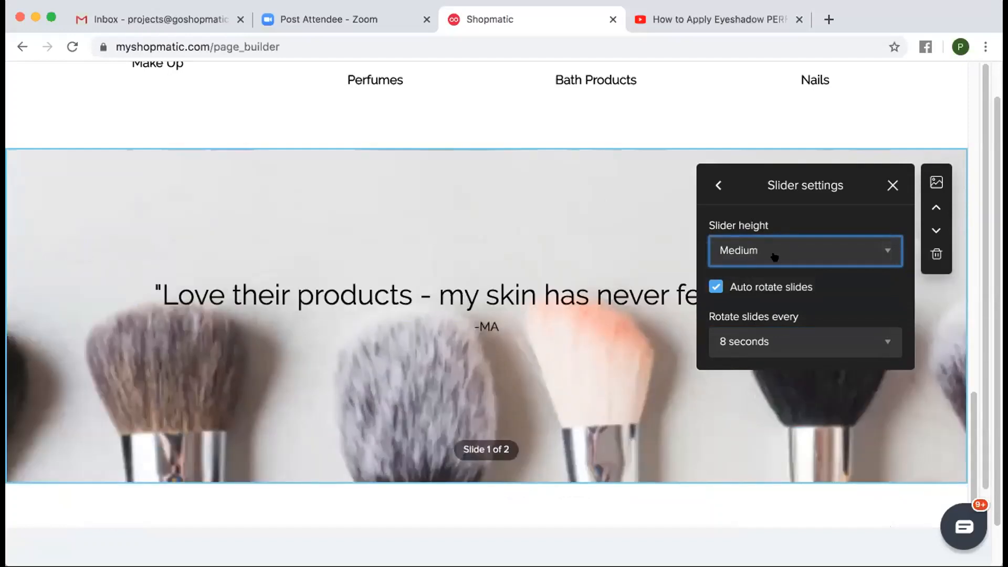
# - Set the testimonial slider's height to Small and check how it fits between the collection and the footer
pyautogui.click(741, 249)
pyautogui.click(742, 235)
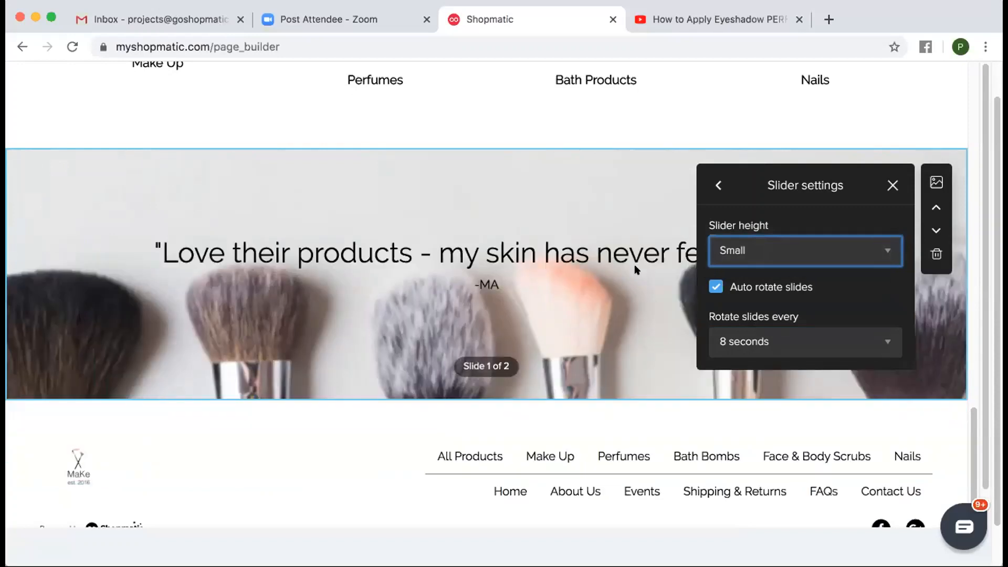
pyautogui.scroll(2, 439, 219)
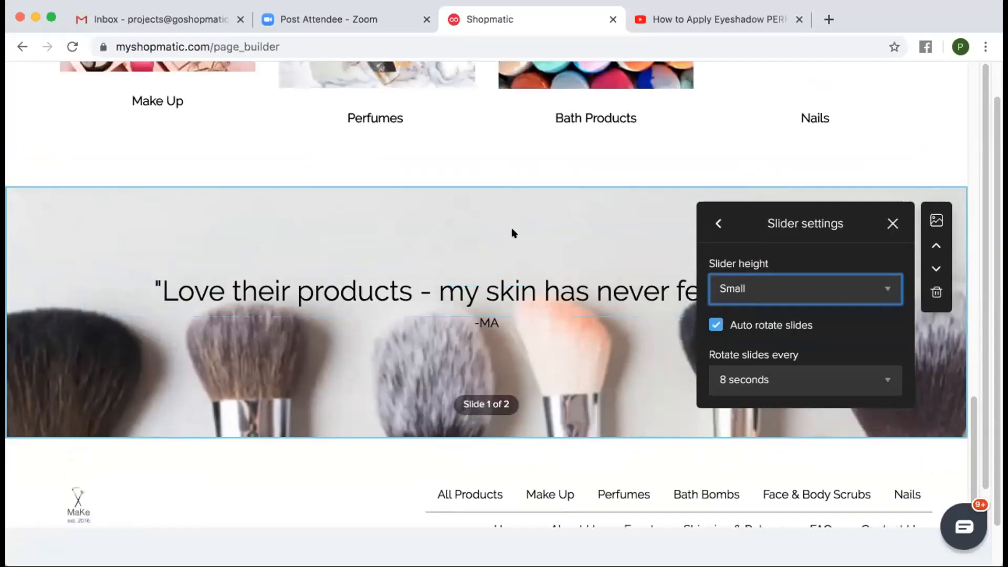
pyautogui.scroll(3, 512, 228)
pyautogui.scroll(-2, 588, 215)
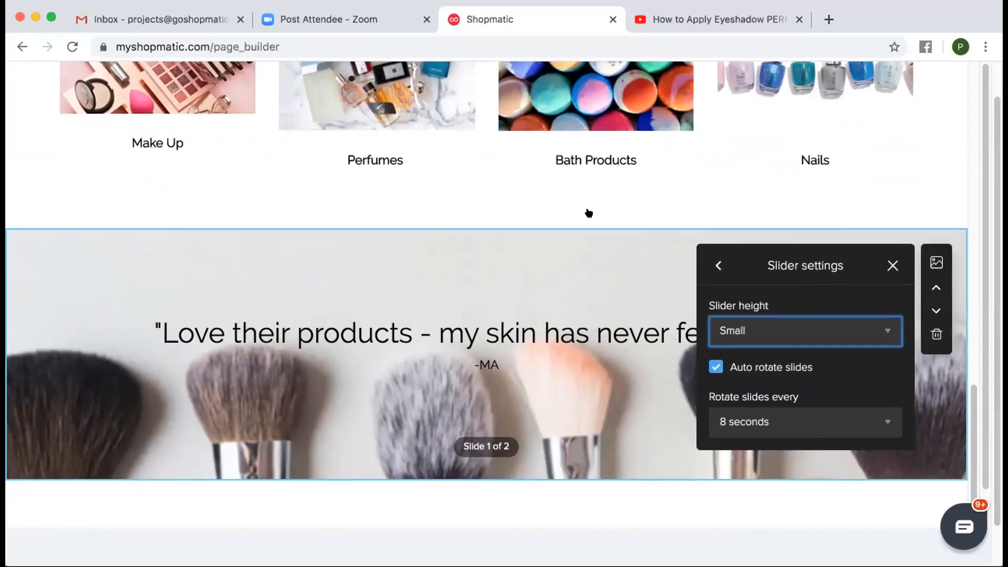
# - Delete the duplicate cover section titled "Environmentally friendly beauty products!" with the Buy now! button
pyautogui.scroll(15, 590, 214)
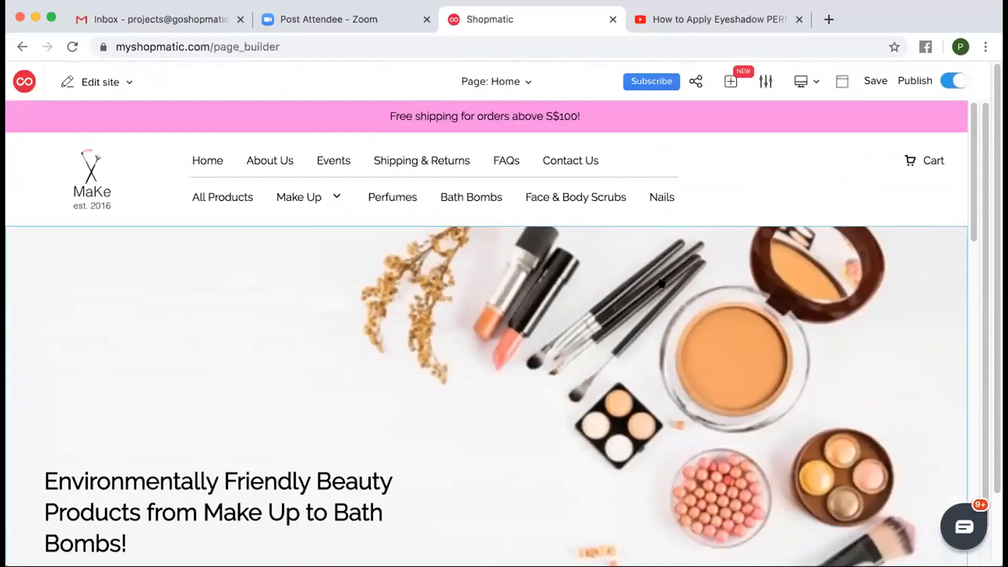
pyautogui.scroll(-5, 590, 213)
pyautogui.scroll(6, 571, 346)
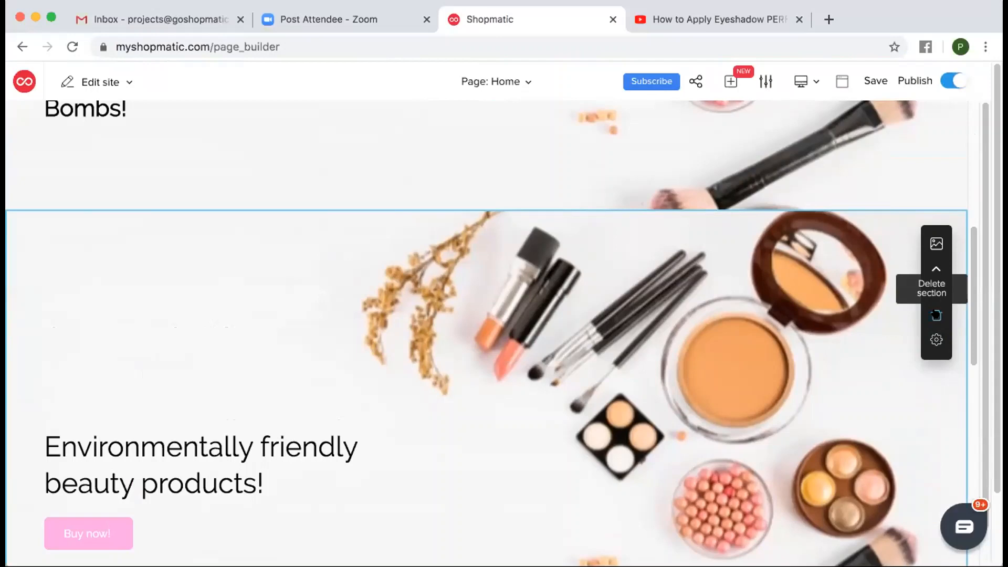
pyautogui.click(937, 315)
pyautogui.scroll(-3, 671, 335)
# - Add a Featured Products section to the home page and finish adding sections
pyautogui.scroll(10, 673, 335)
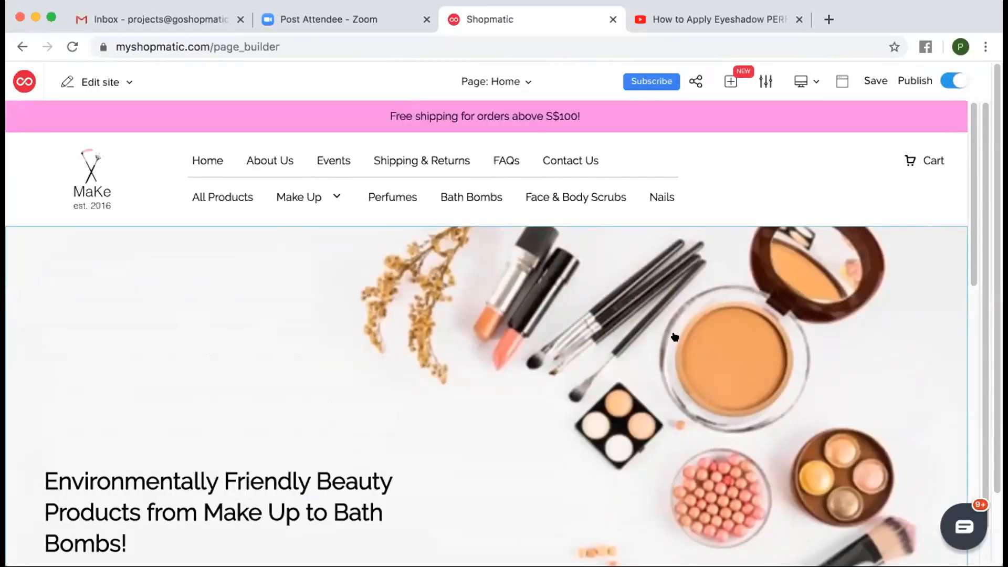
pyautogui.click(730, 82)
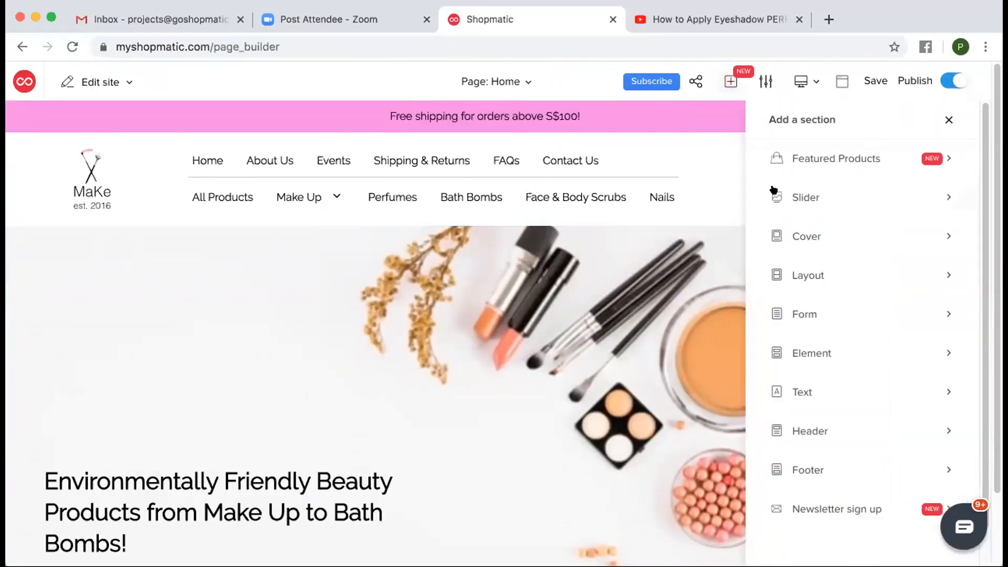
pyautogui.click(841, 157)
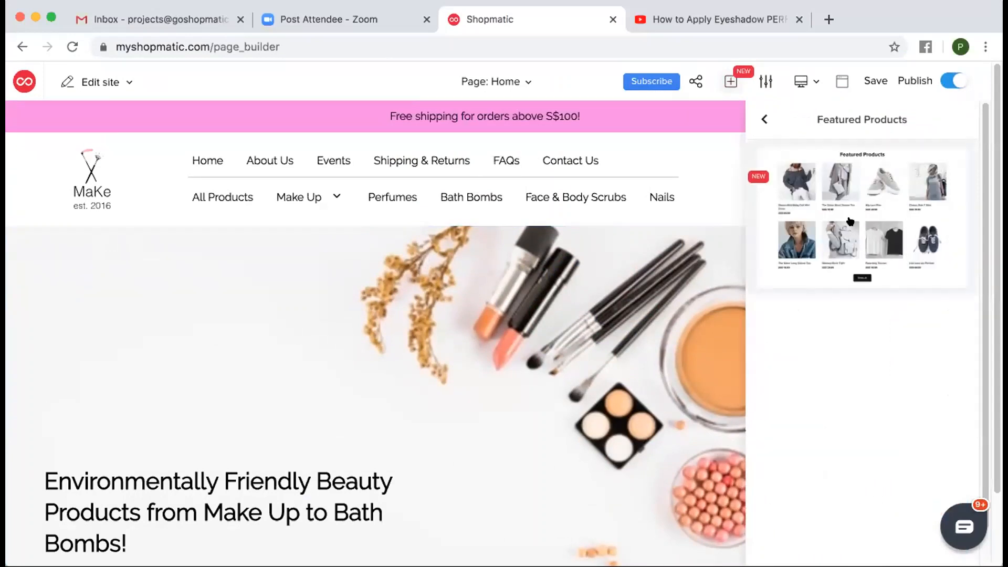
pyautogui.click(851, 221)
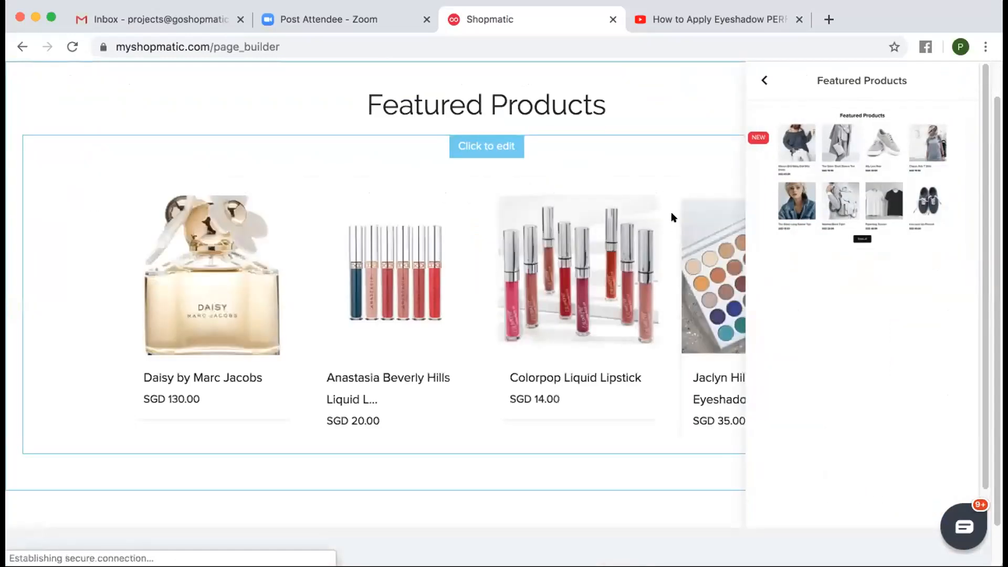
pyautogui.click(765, 80)
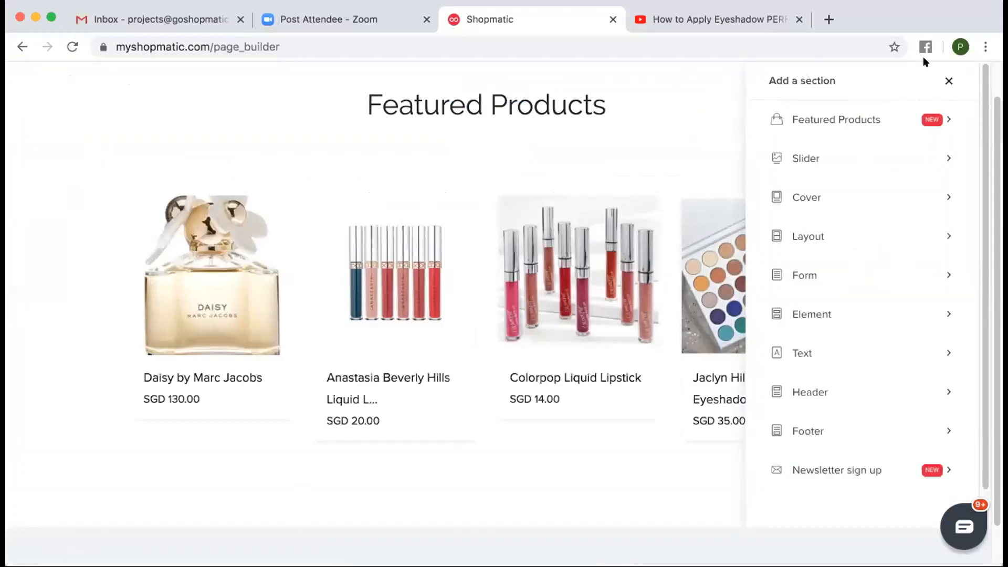
pyautogui.click(949, 78)
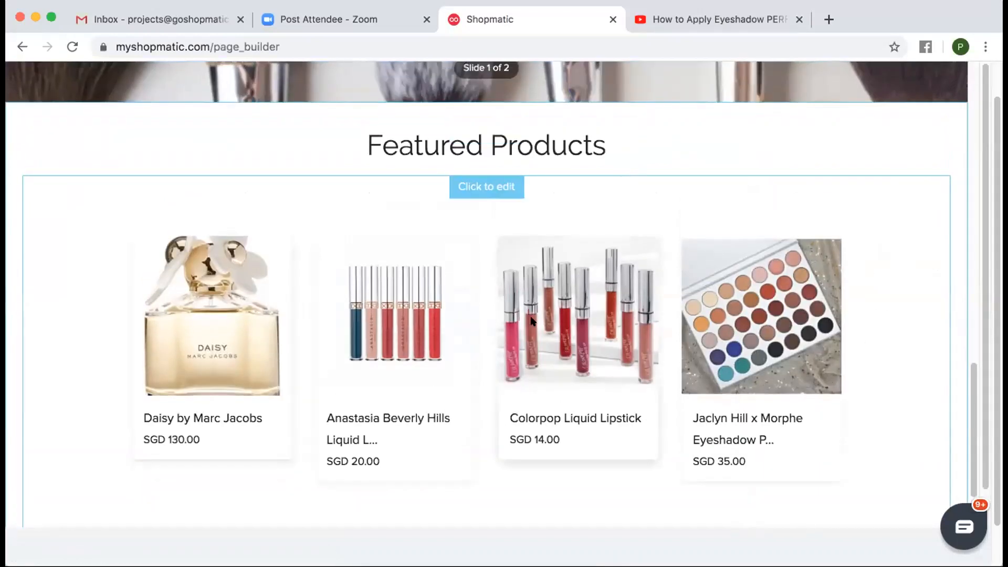
# - Set the product category of the featured products section to Bath Bombs
pyautogui.click(478, 188)
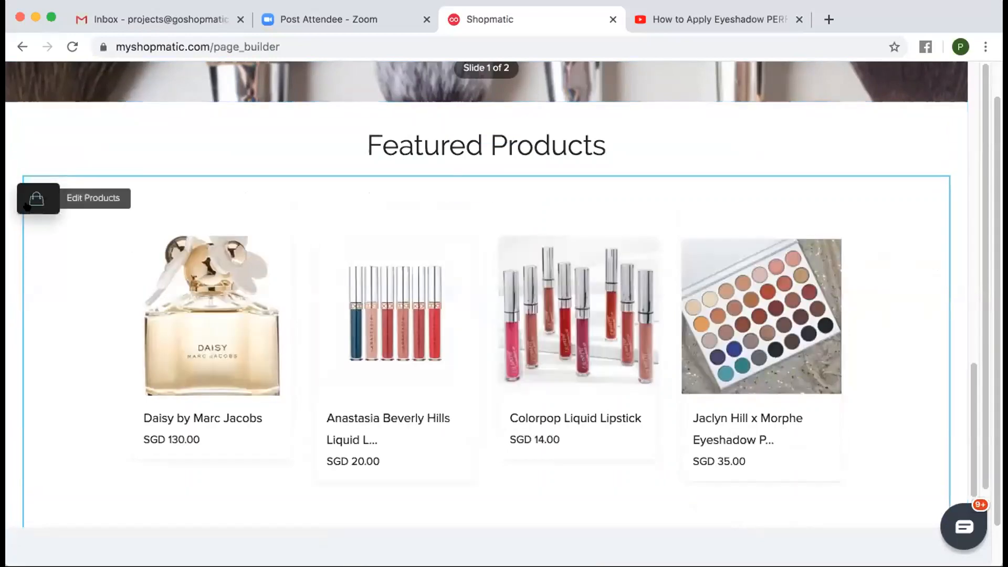
pyautogui.click(29, 204)
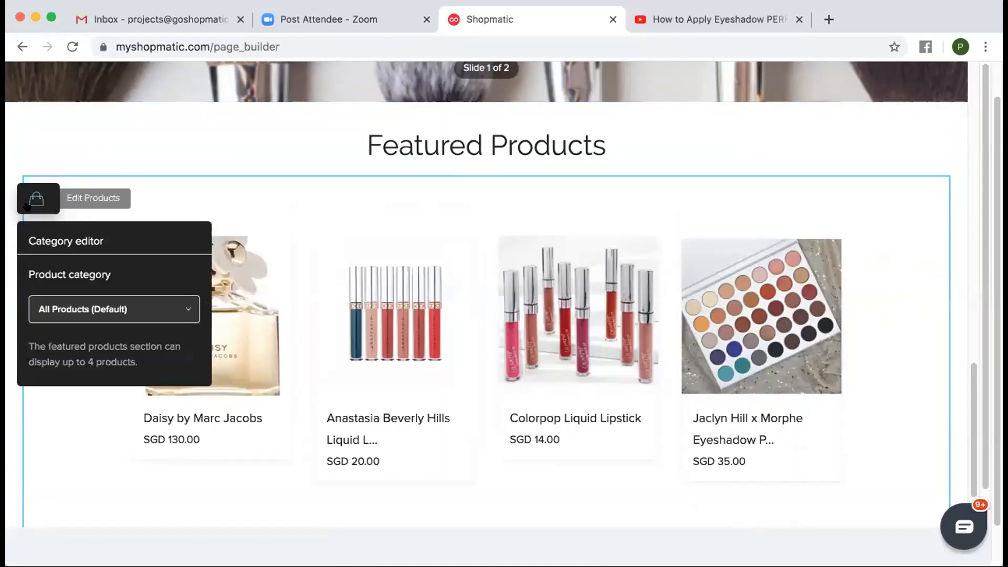
pyautogui.click(69, 310)
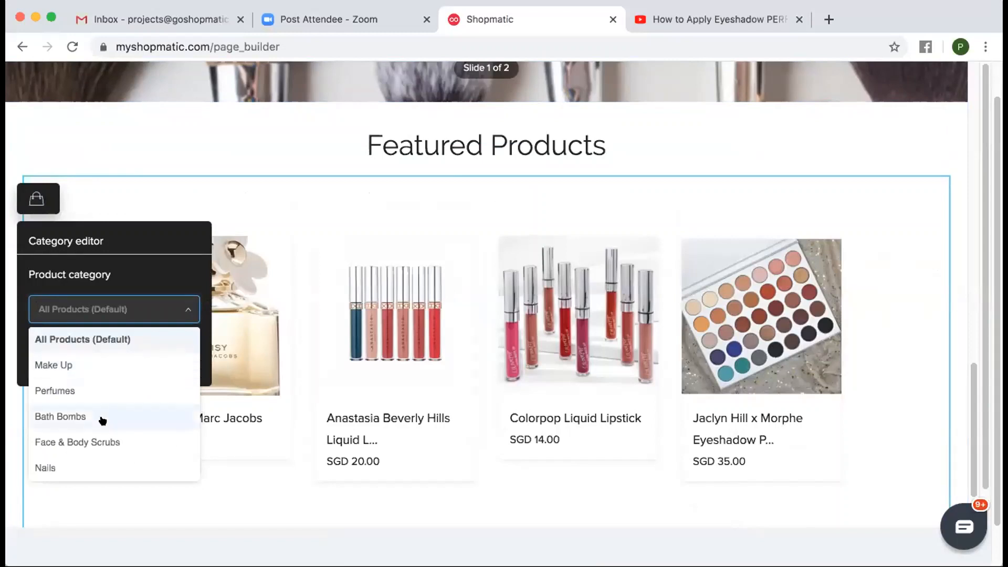
pyautogui.click(60, 416)
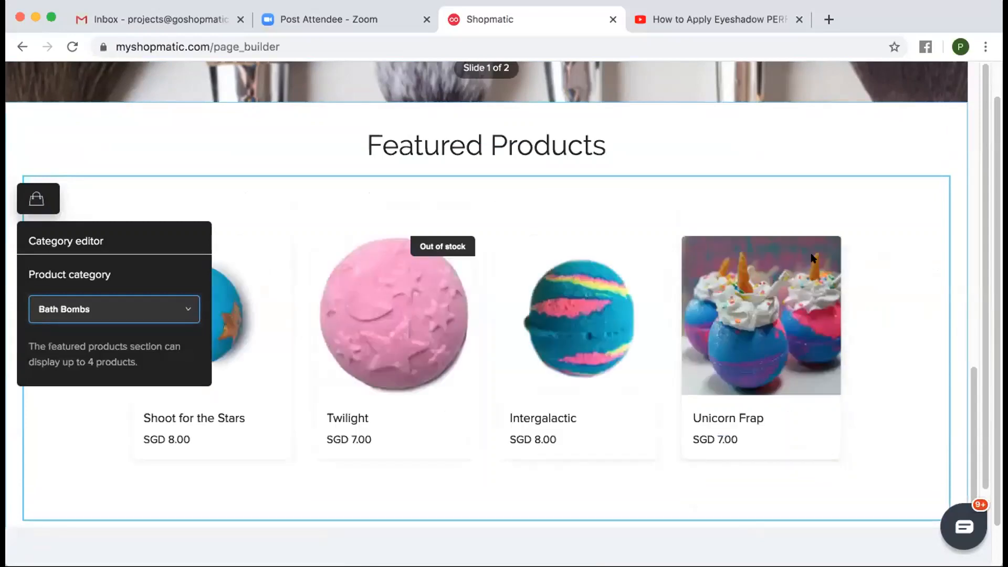
# - Extend the section's heading to read "Featured Products - 50% off now!"
pyautogui.click(503, 131)
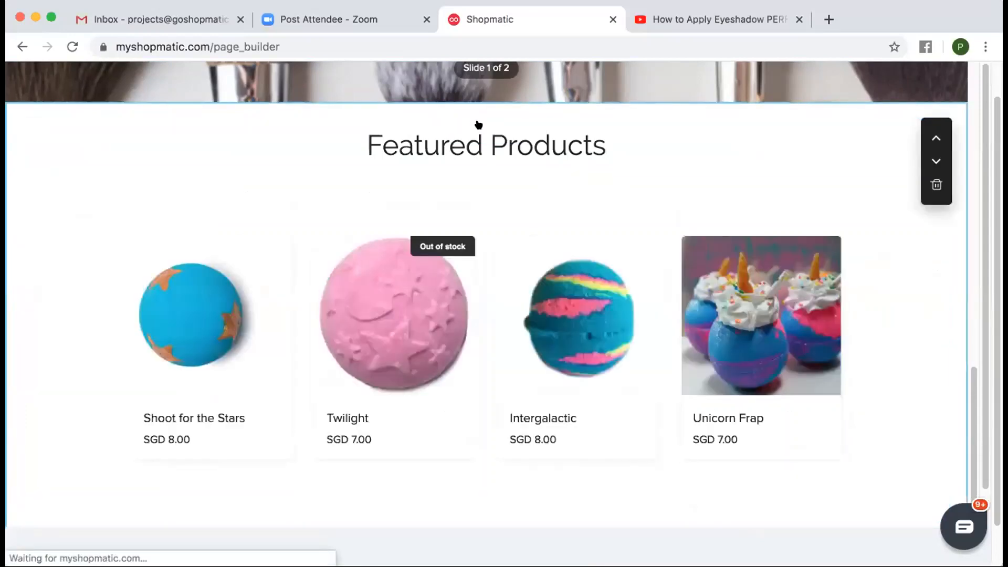
pyautogui.click(625, 144)
pyautogui.write('- ')
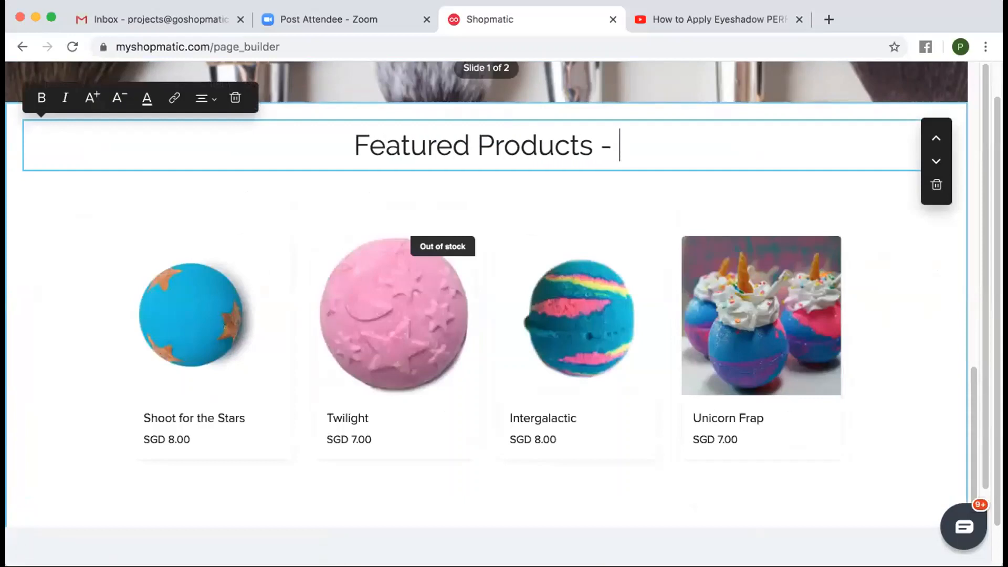
pyautogui.write('50% off now!')
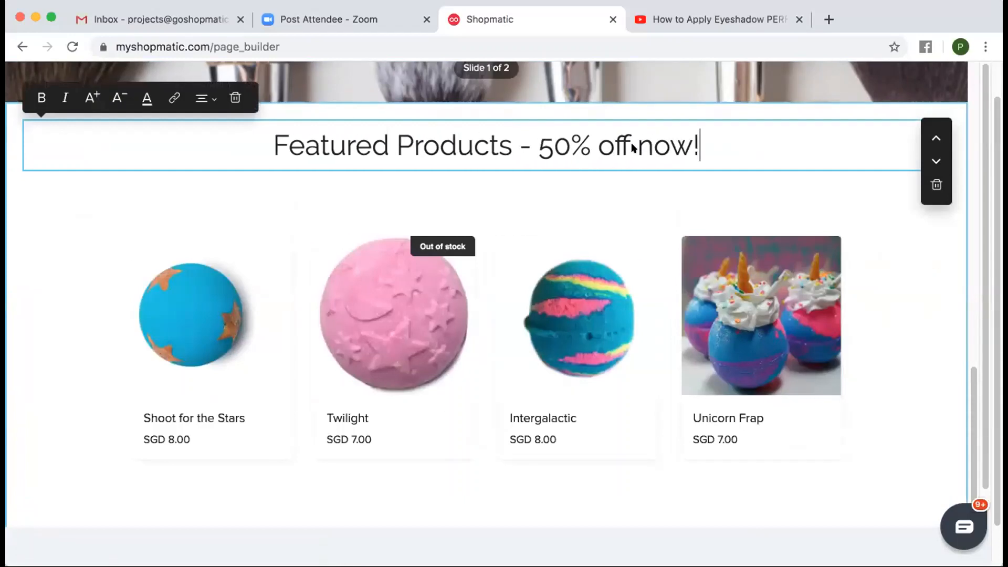
pyautogui.click(883, 238)
# - Review the home page's layout, from the featured products section to the header and cover
pyautogui.scroll(2, 747, 212)
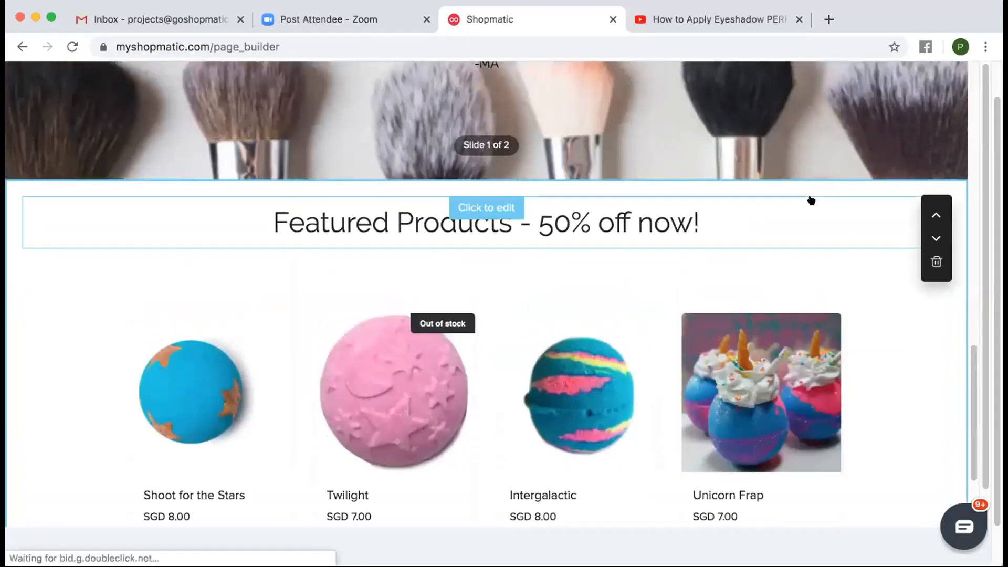
pyautogui.click(811, 198)
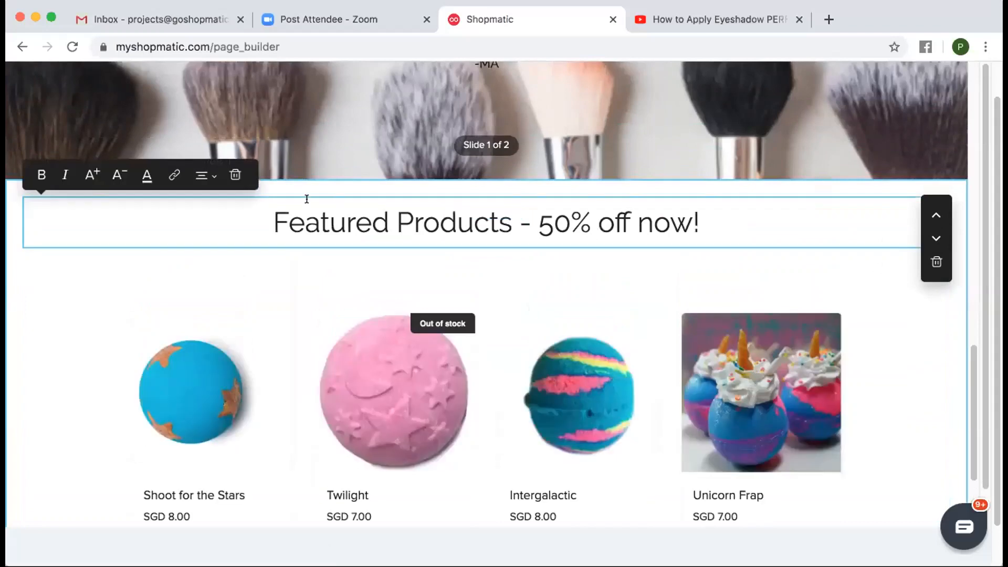
pyautogui.scroll(-4, 295, 250)
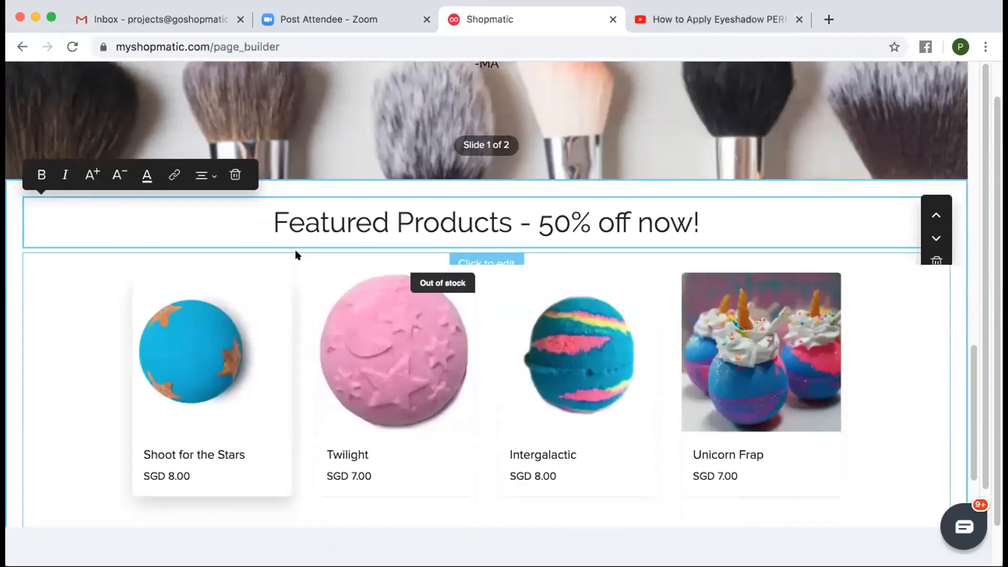
pyautogui.scroll(4, 353, 289)
pyautogui.scroll(20, 401, 259)
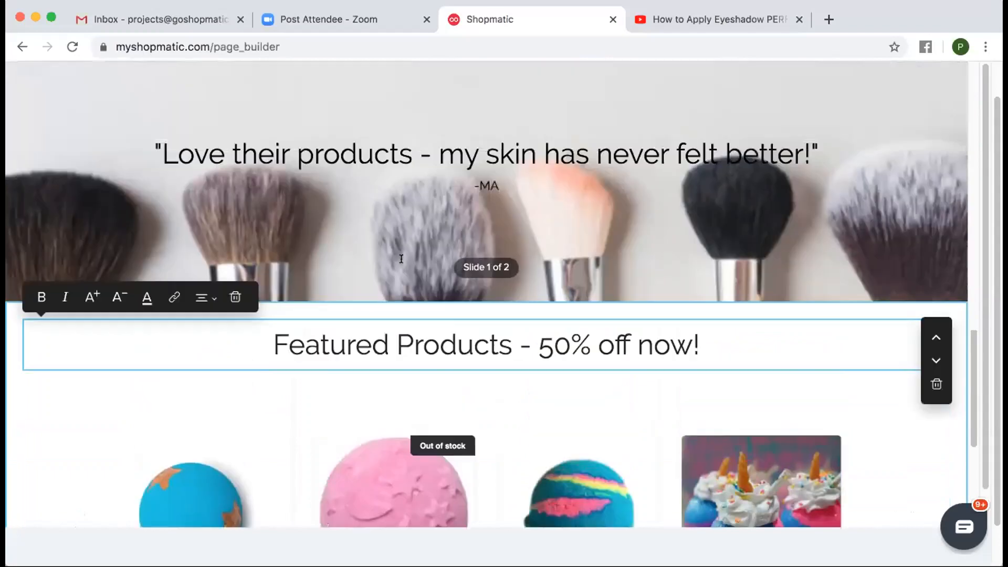
pyautogui.scroll(3, 401, 262)
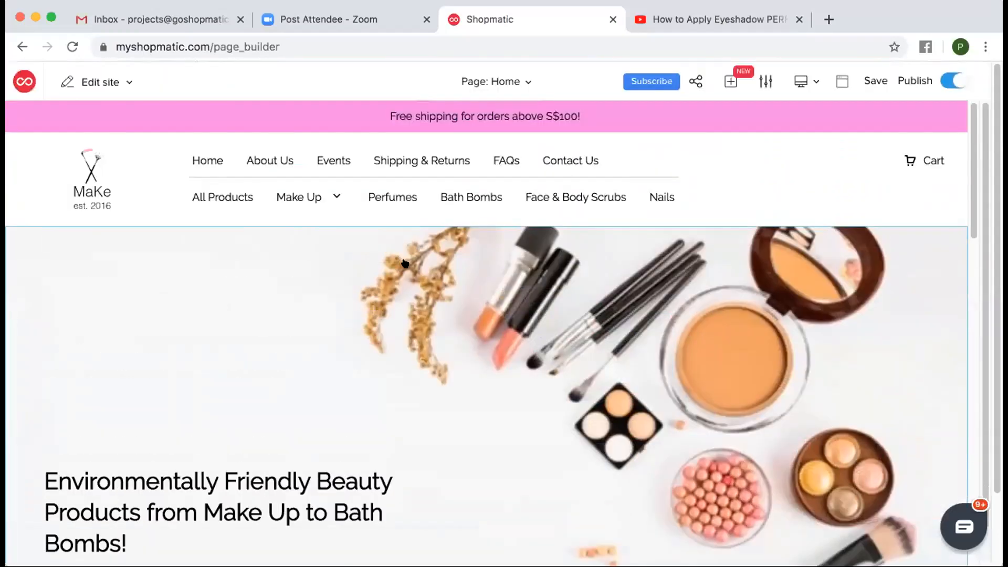
pyautogui.scroll(-15, 520, 333)
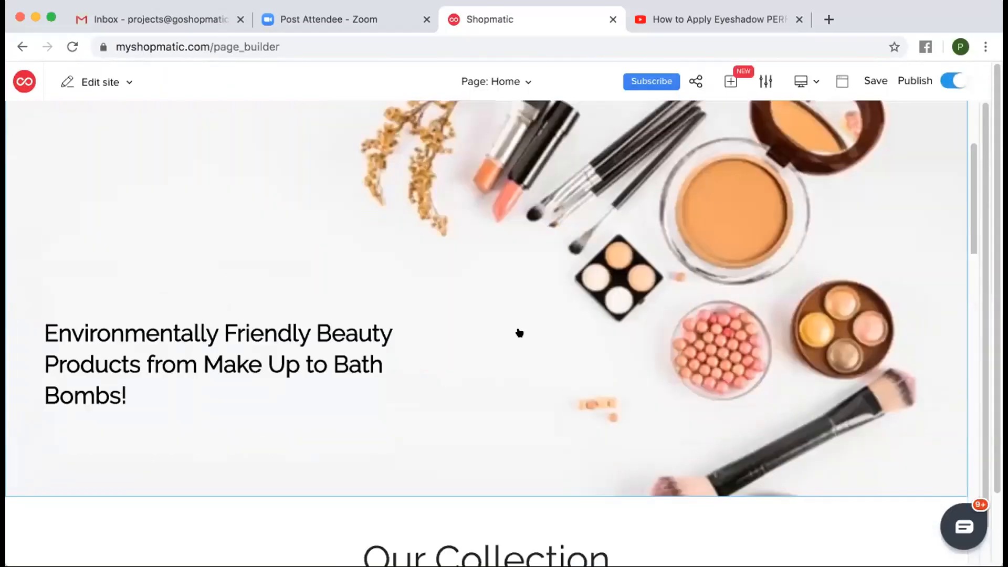
pyautogui.scroll(10, 520, 333)
pyautogui.scroll(5, 520, 333)
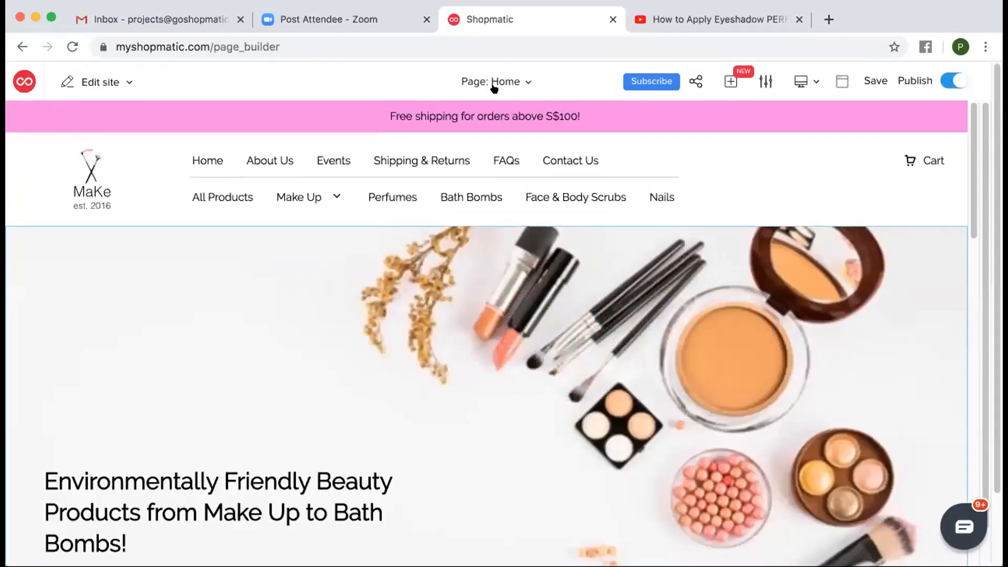
# - Save the home page, delete the Shipping & Returns page from the site and dismiss the notification
pyautogui.click(516, 75)
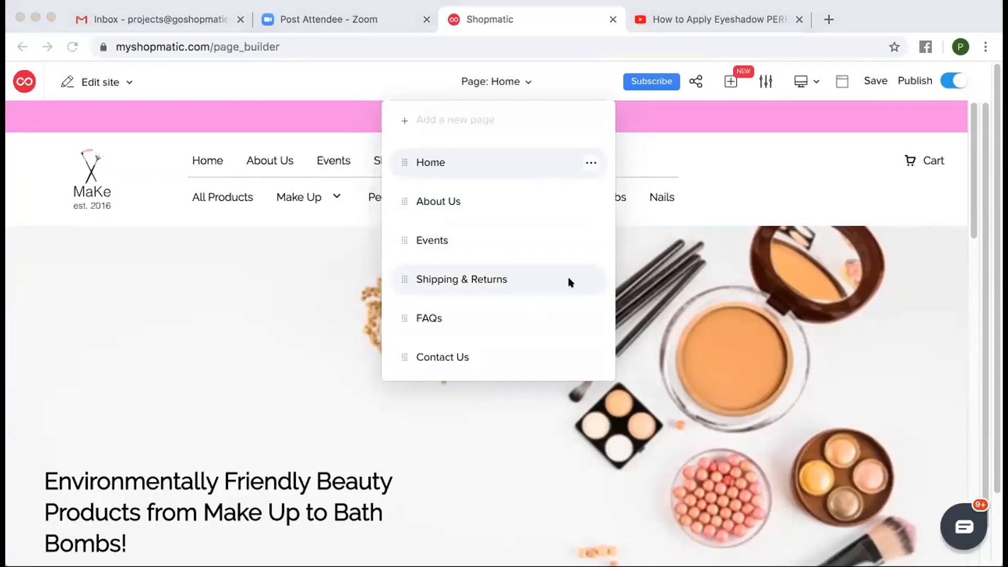
pyautogui.click(870, 79)
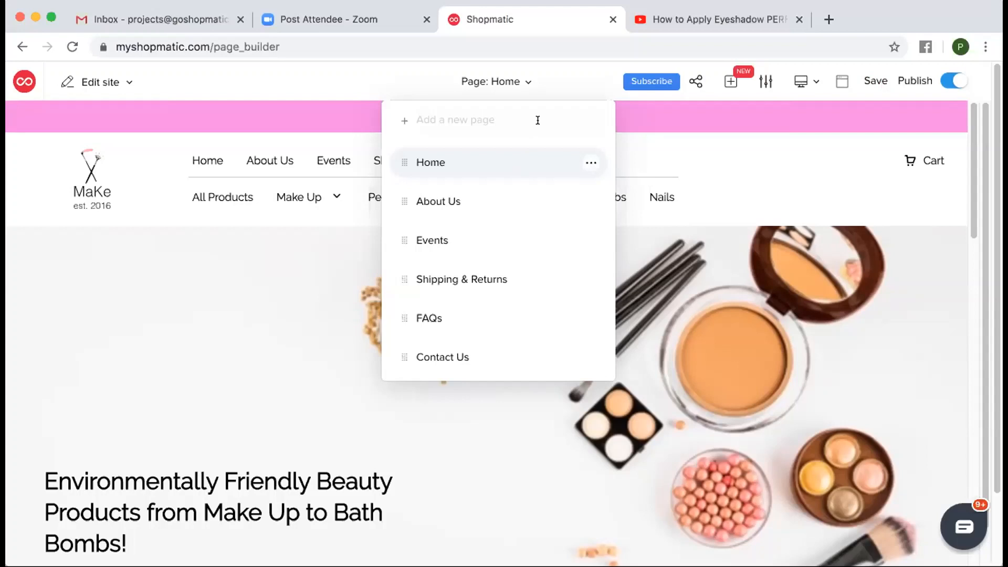
pyautogui.click(555, 280)
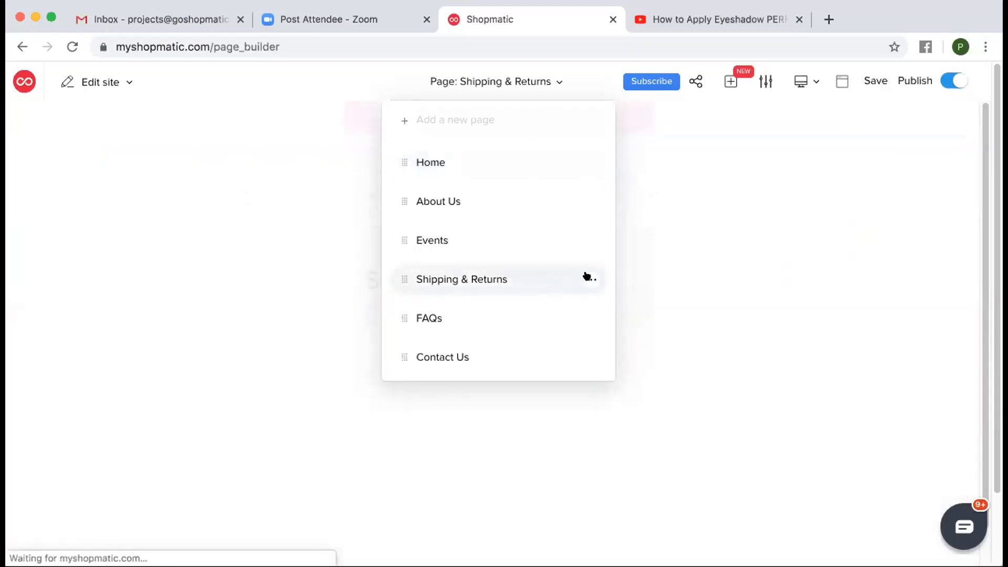
pyautogui.click(588, 277)
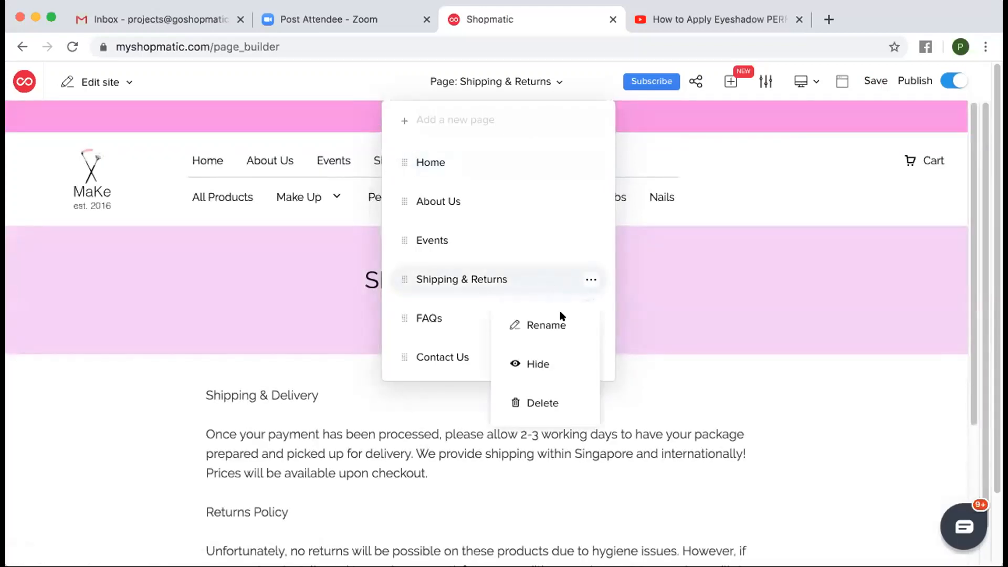
pyautogui.click(550, 399)
pyautogui.click(537, 366)
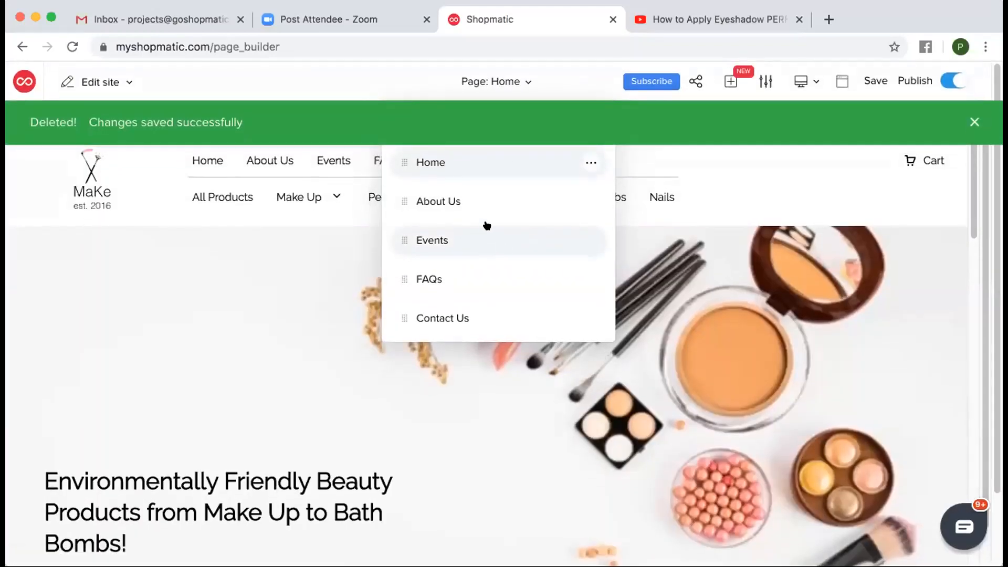
pyautogui.click(972, 120)
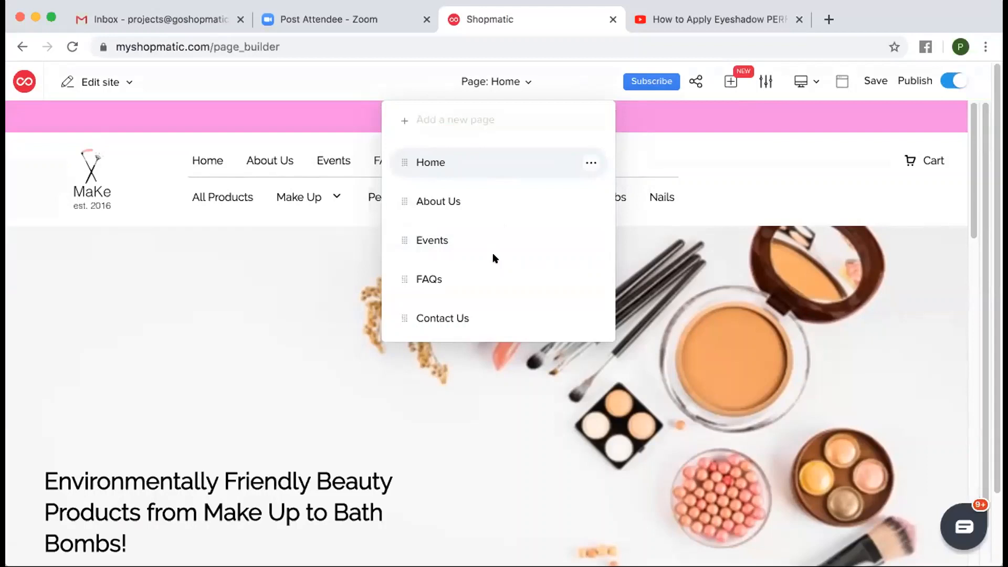
# - Open the About Us page for editing and look through its sections from header to footer
pyautogui.click(489, 200)
pyautogui.click(540, 80)
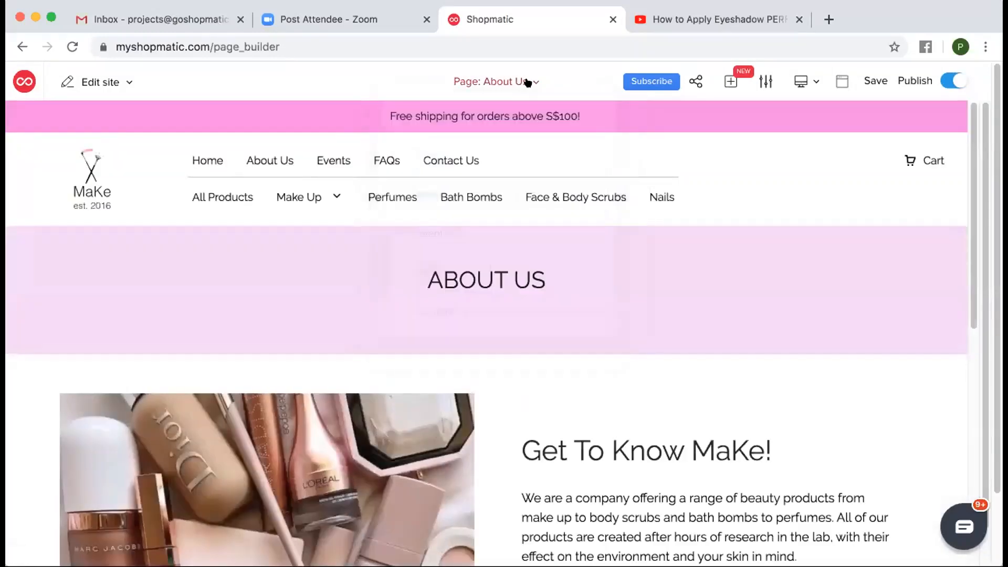
pyautogui.scroll(-10, 552, 326)
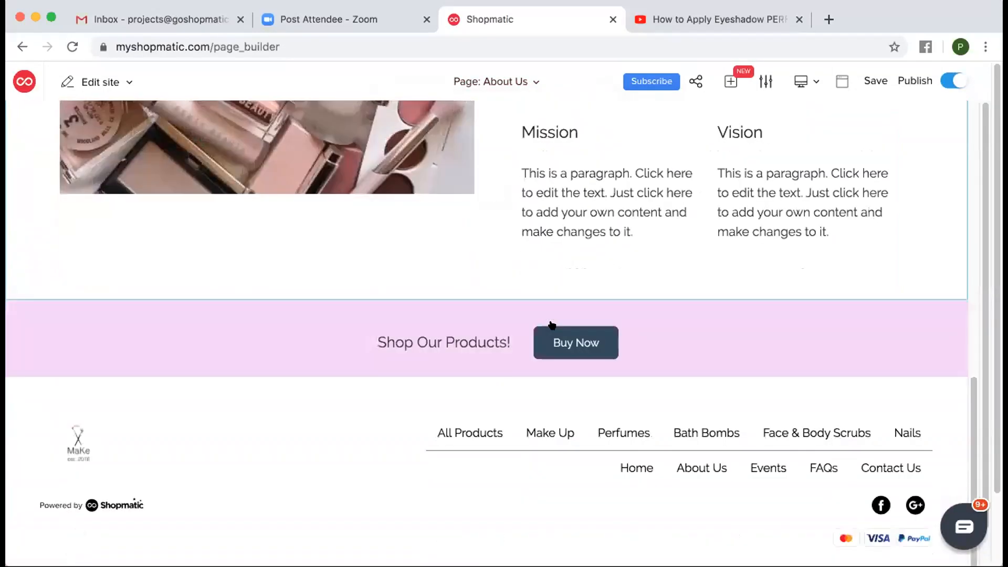
pyautogui.scroll(10, 552, 326)
pyautogui.scroll(1, 552, 325)
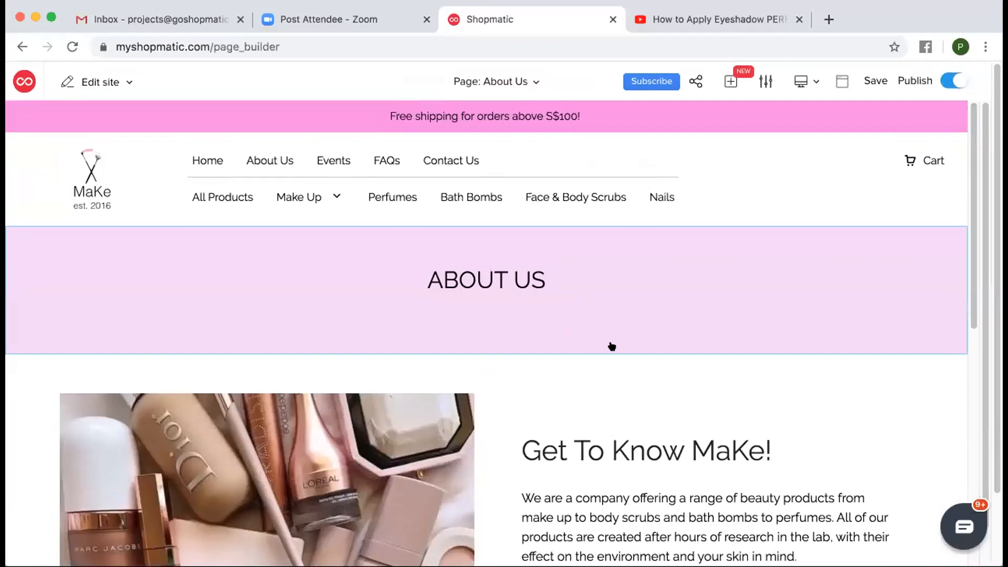
pyautogui.scroll(-5, 610, 344)
pyautogui.scroll(5, 631, 294)
pyautogui.scroll(-5, 642, 250)
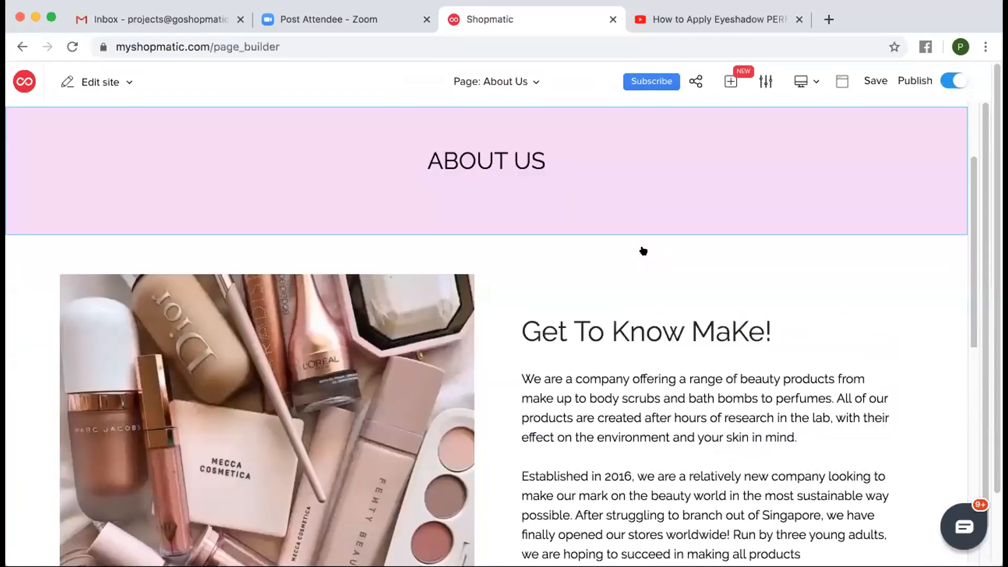
# - Add a Layout-004 section, with the lighthouse picture beside text, to the About Us page and close the section list
pyautogui.scroll(1, 739, 164)
pyautogui.scroll(1, 739, 169)
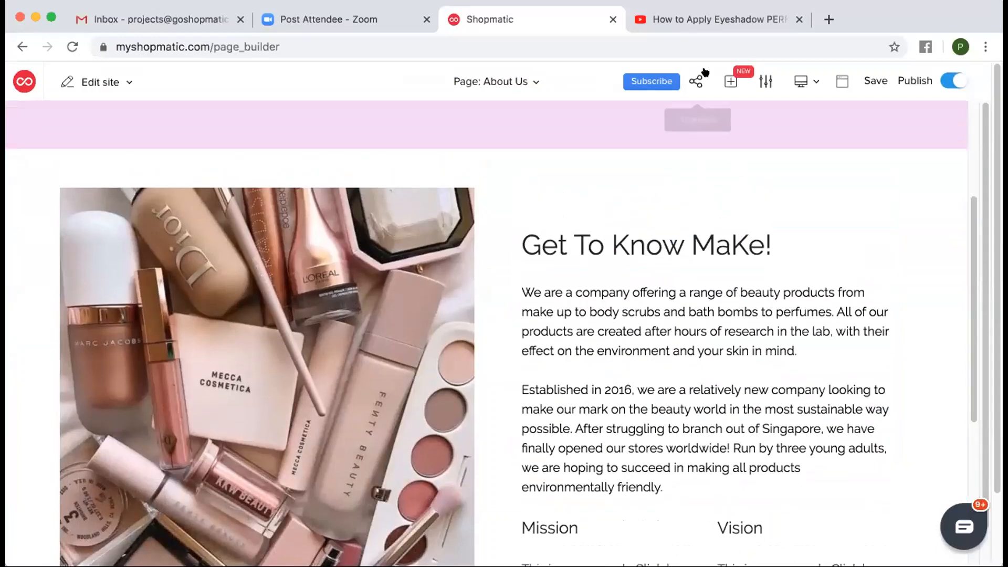
pyautogui.click(731, 81)
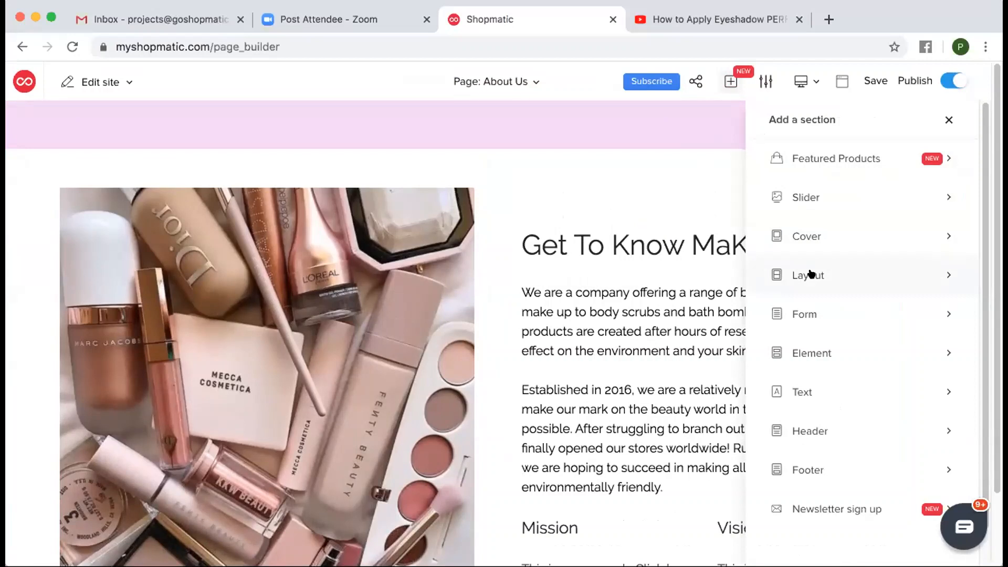
pyautogui.click(861, 274)
pyautogui.scroll(-3, 875, 316)
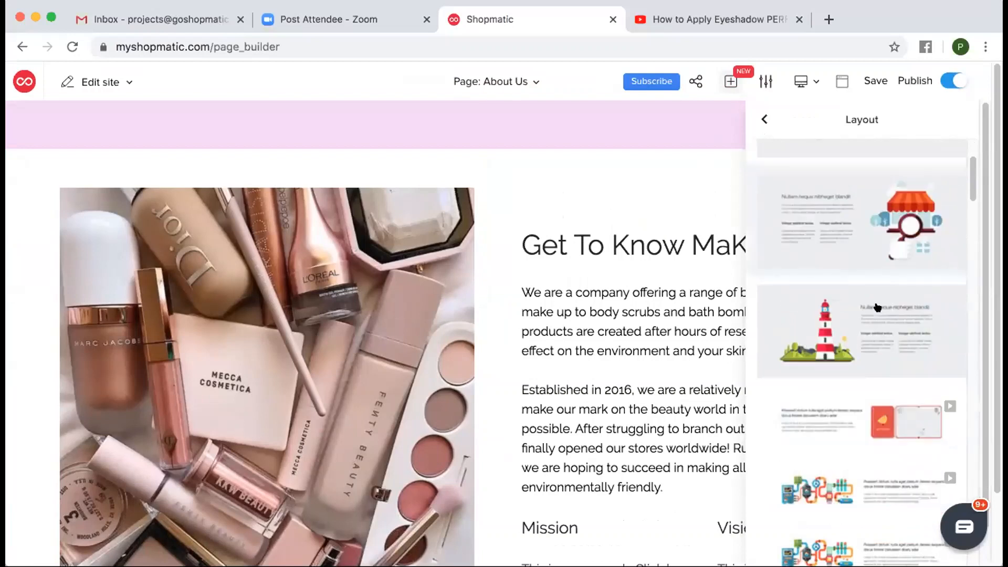
pyautogui.scroll(-2, 877, 307)
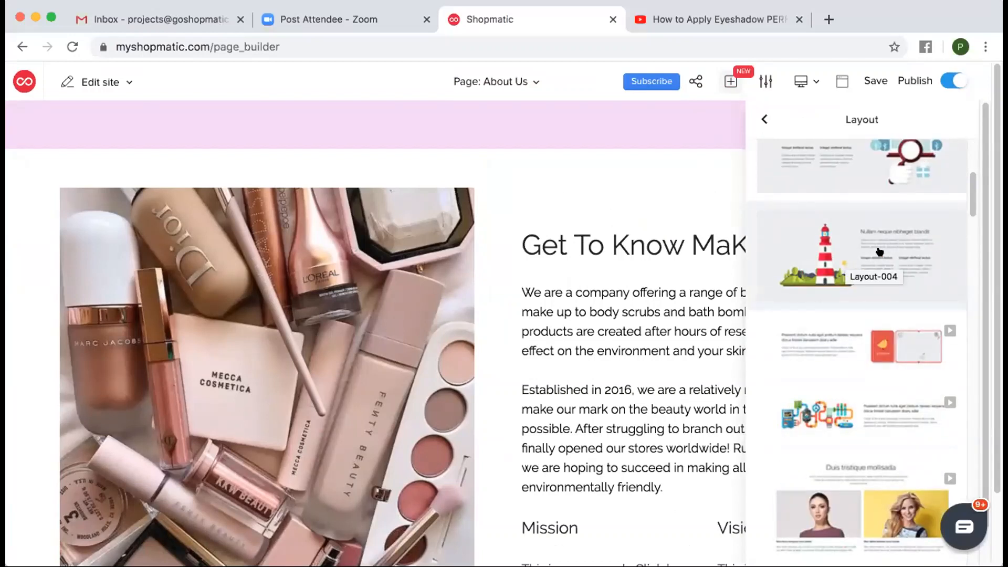
pyautogui.click(852, 260)
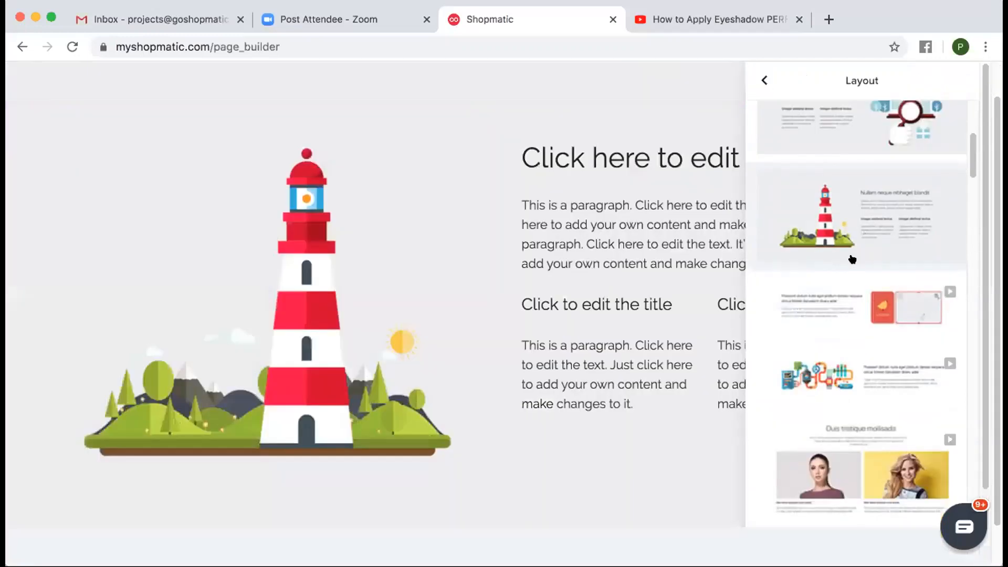
pyautogui.click(765, 79)
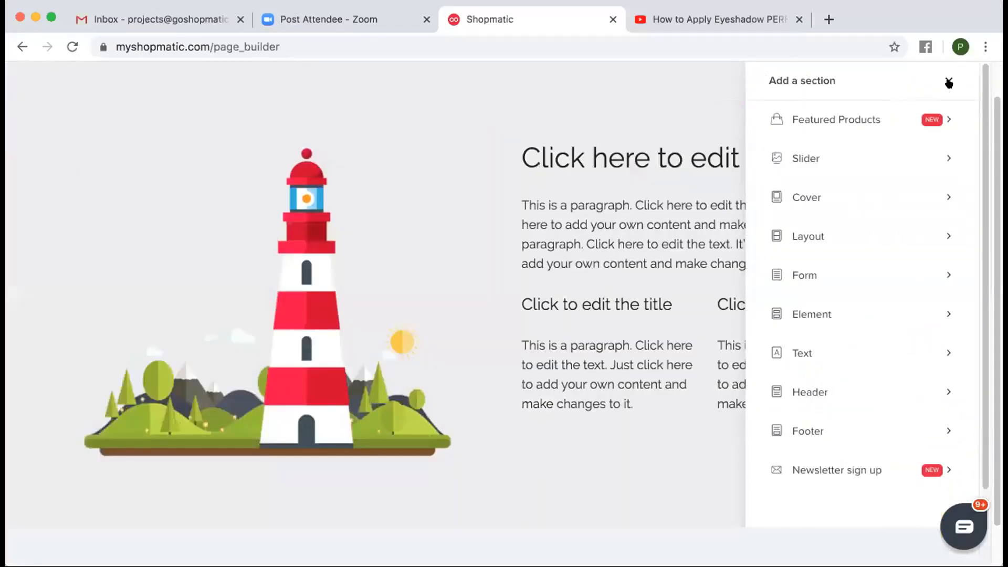
pyautogui.click(948, 80)
# - Replace the new section's lighthouse picture with layout.jpg, shifting the image slightly within its crop frame
pyautogui.scroll(2, 615, 250)
pyautogui.scroll(-1, 291, 312)
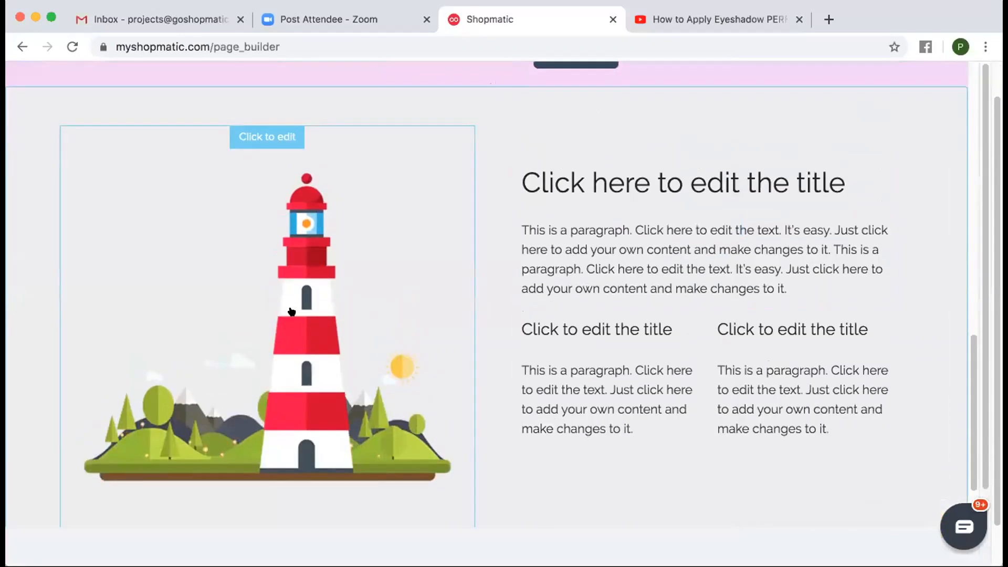
pyautogui.click(277, 144)
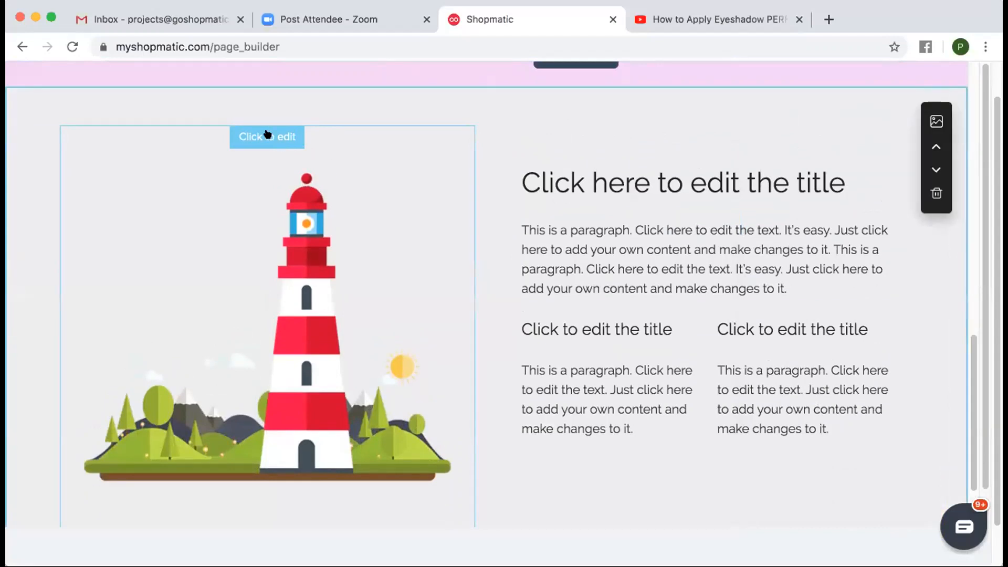
pyautogui.click(267, 135)
pyautogui.click(79, 104)
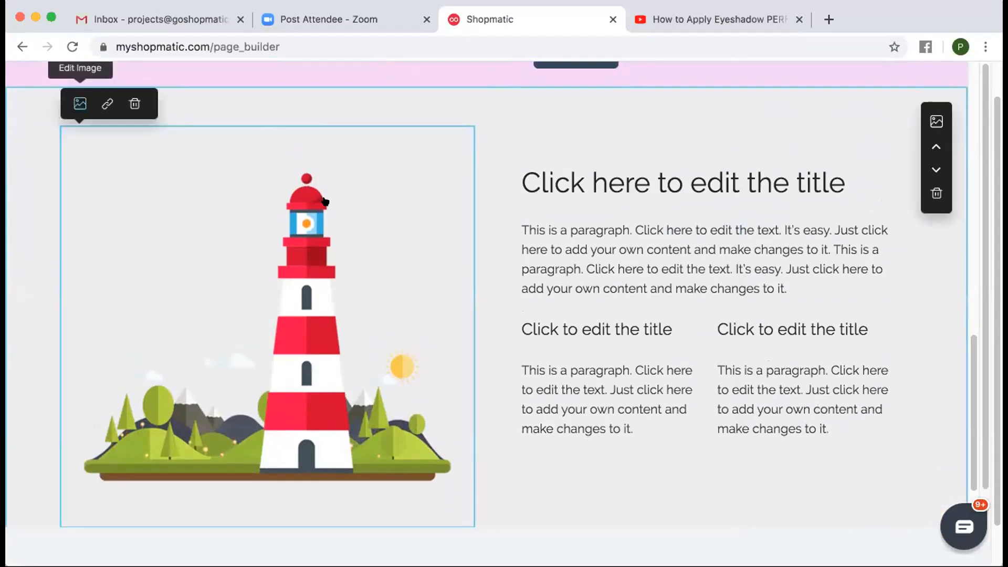
pyautogui.click(537, 179)
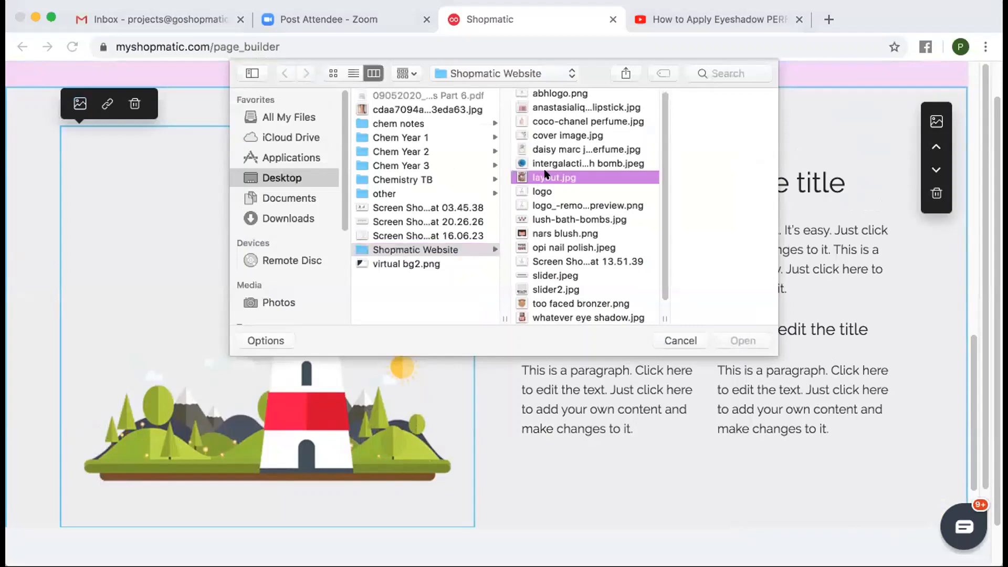
pyautogui.click(743, 340)
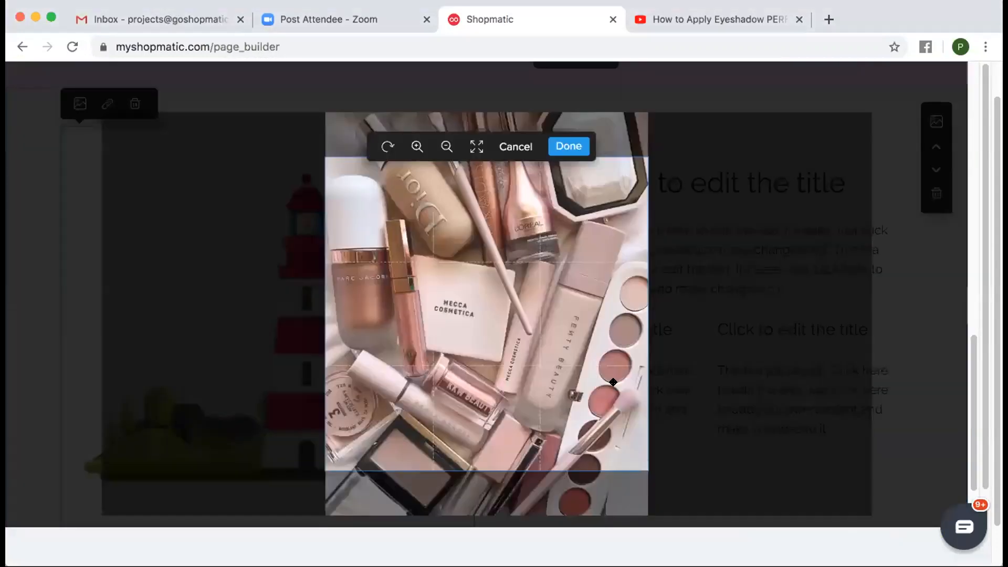
pyautogui.moveTo(579, 326); pyautogui.dragTo(585, 323)
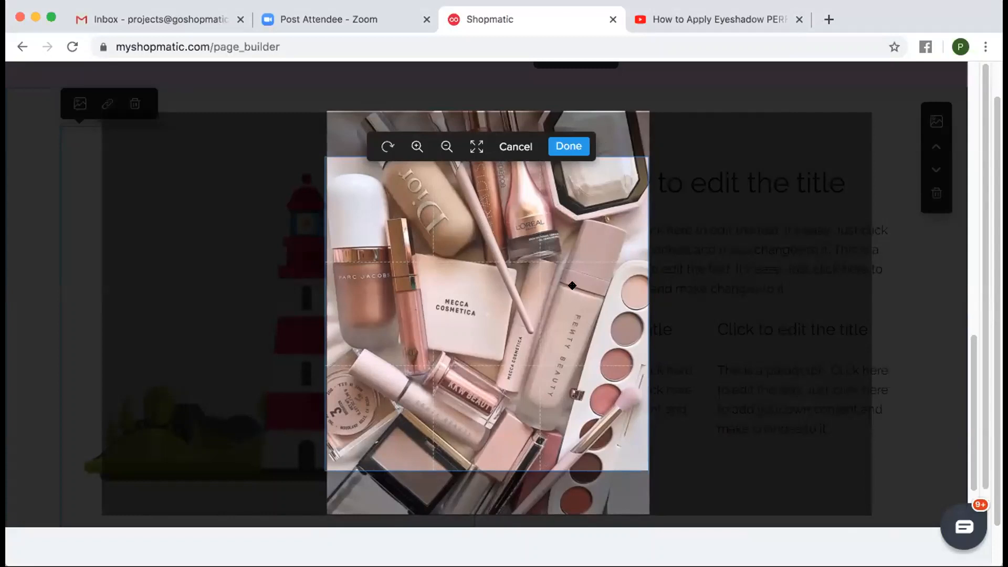
pyautogui.moveTo(572, 286); pyautogui.dragTo(574, 286)
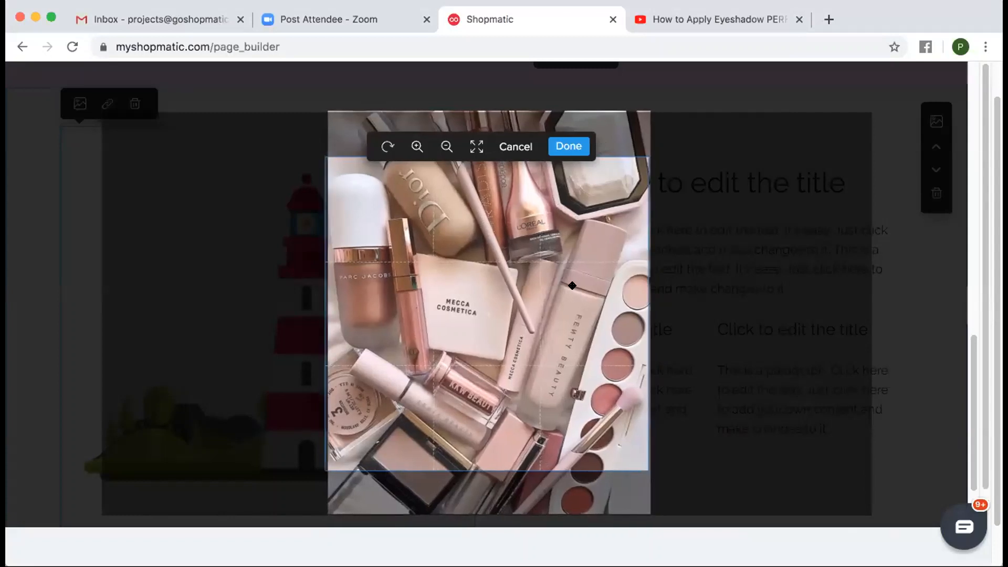
pyautogui.click(575, 145)
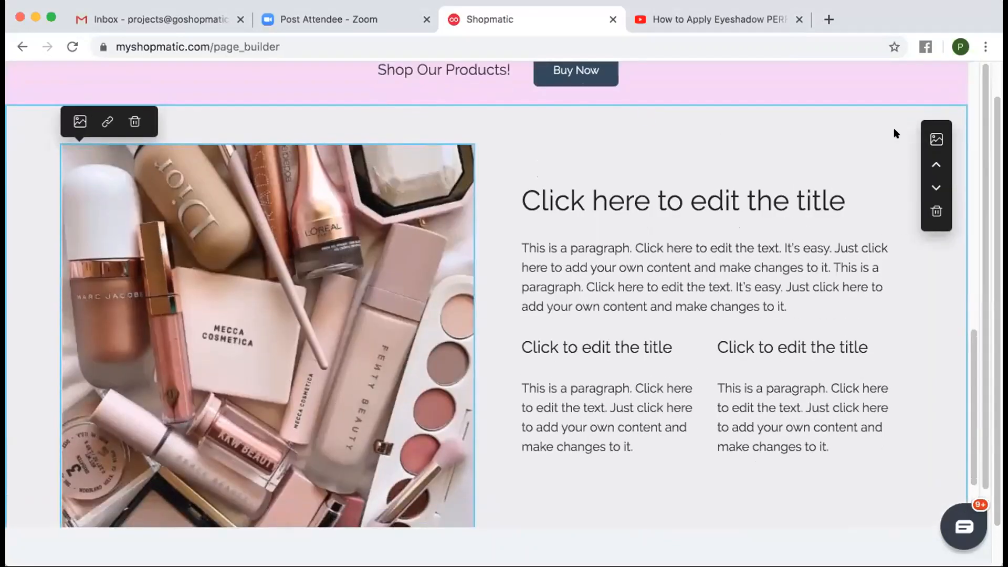
# - Set the new section's background colour to white and look at its background image options
pyautogui.click(927, 139)
pyautogui.click(846, 136)
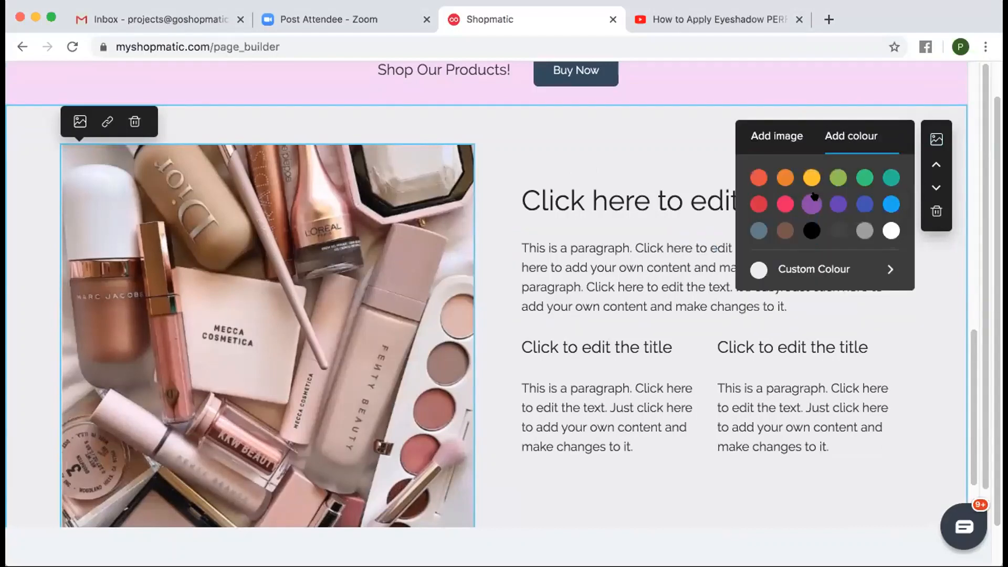
pyautogui.click(891, 231)
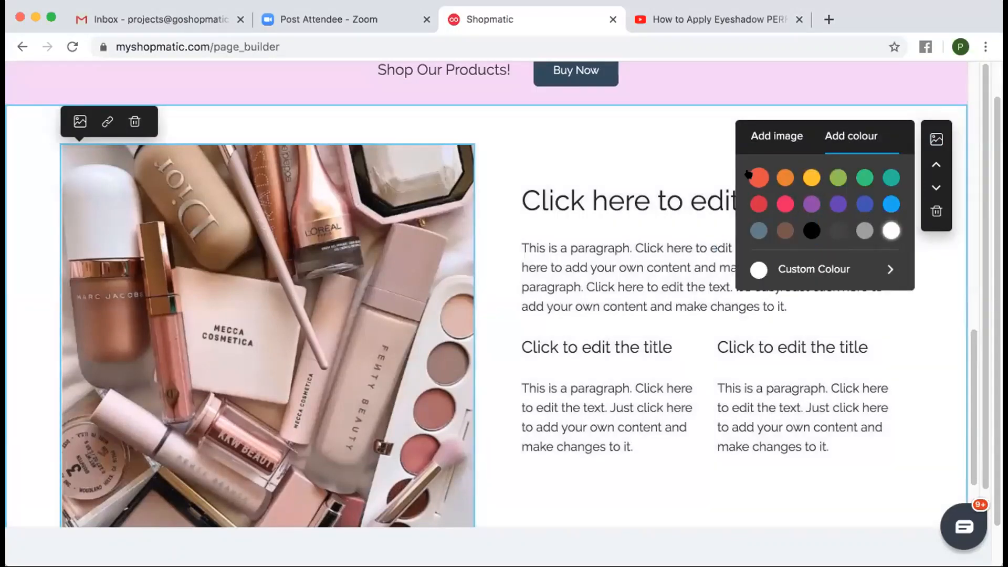
pyautogui.click(787, 138)
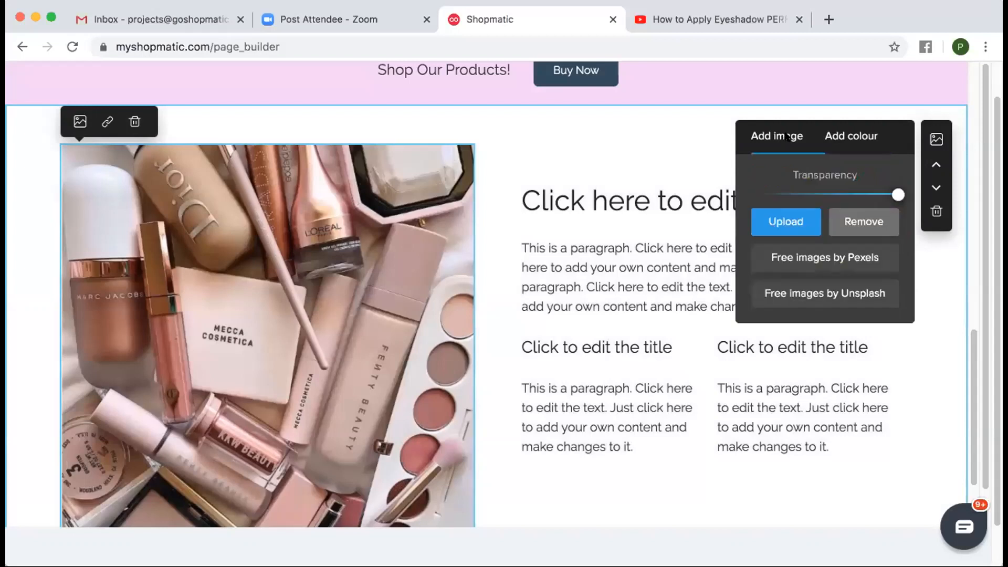
pyautogui.click(827, 135)
# - Replace the new section's main title with "Get to know MaKe!" and close the background colour options
pyautogui.click(636, 185)
pyautogui.tripleClick(609, 200)
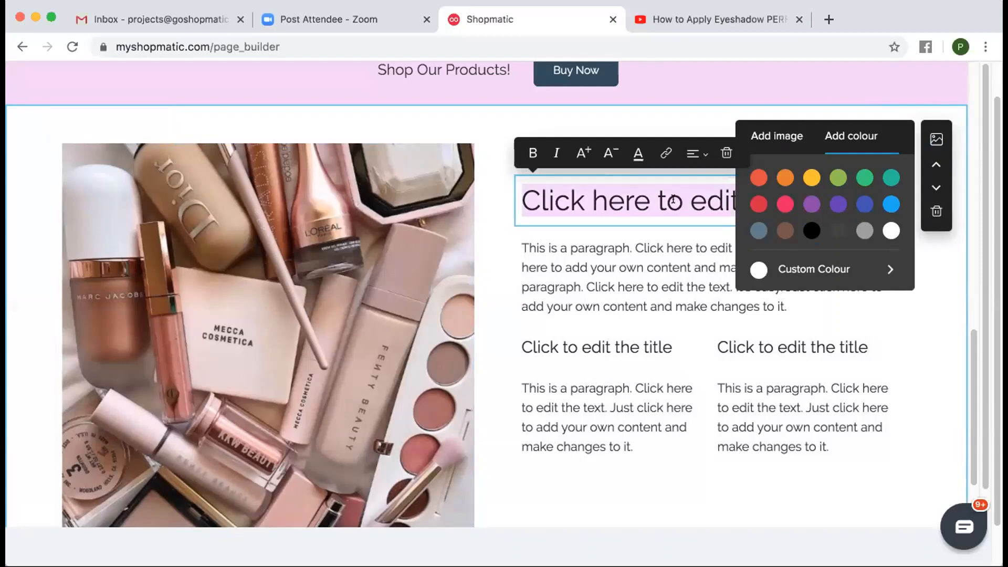
pyautogui.write('Get to know M')
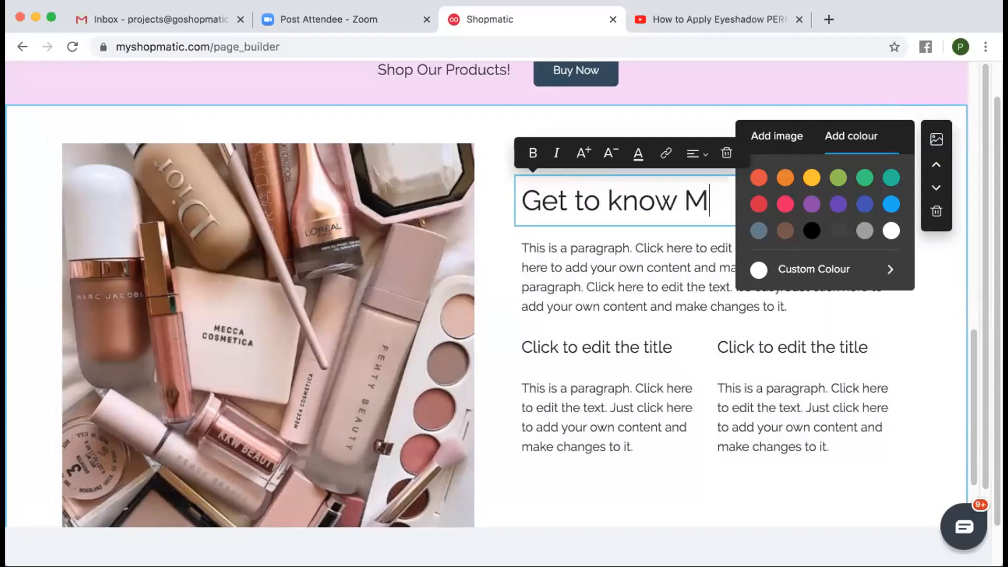
pyautogui.write('ak')
pyautogui.click(936, 139)
# - Copy the full two-paragraph company description from the existing "Get To Know MaKe!" section
pyautogui.click(650, 286)
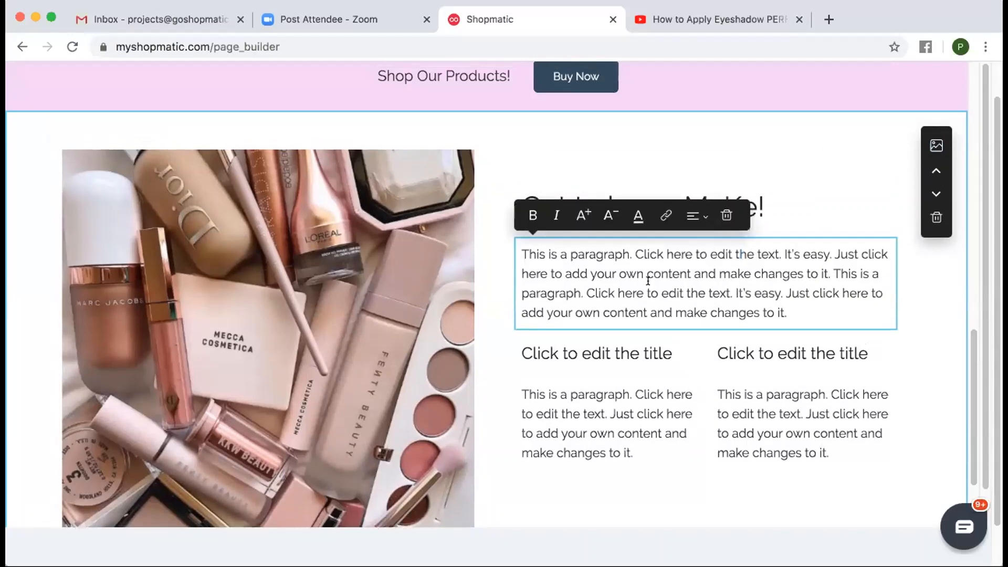
pyautogui.scroll(10, 649, 286)
pyautogui.scroll(3, 619, 184)
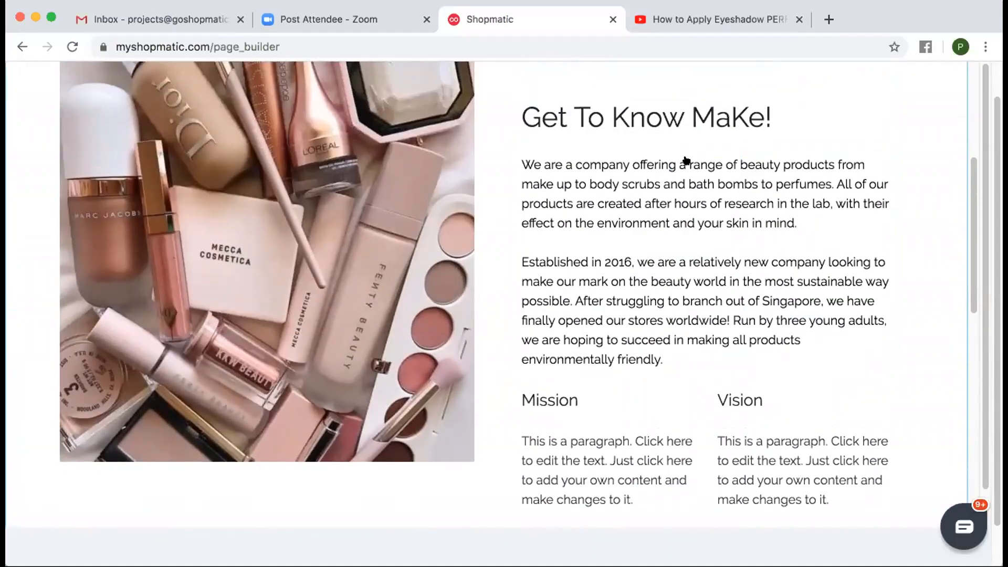
pyautogui.click(630, 208)
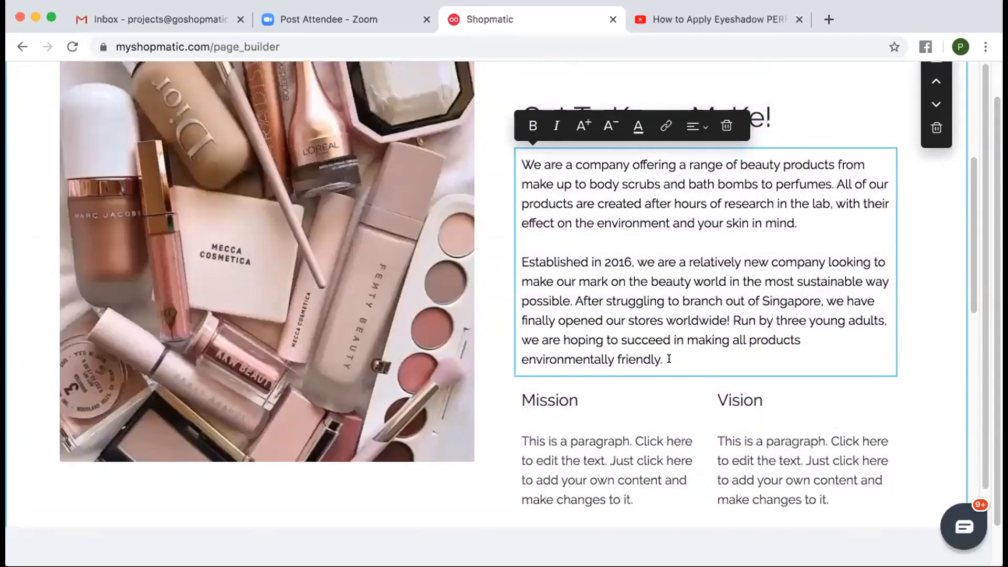
pyautogui.moveTo(663, 359); pyautogui.dragTo(518, 161)
pyautogui.press('super+c')
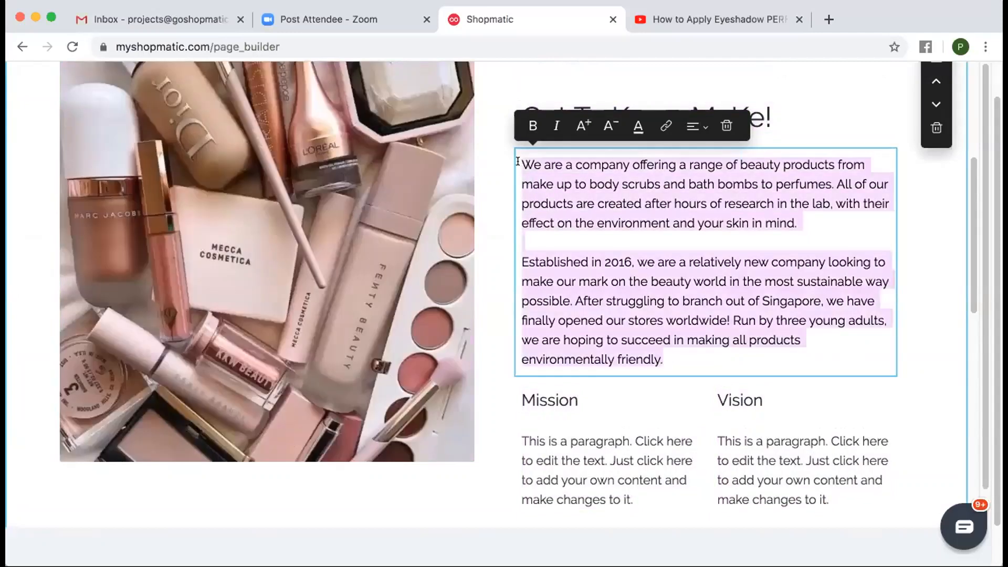
pyautogui.click(498, 196)
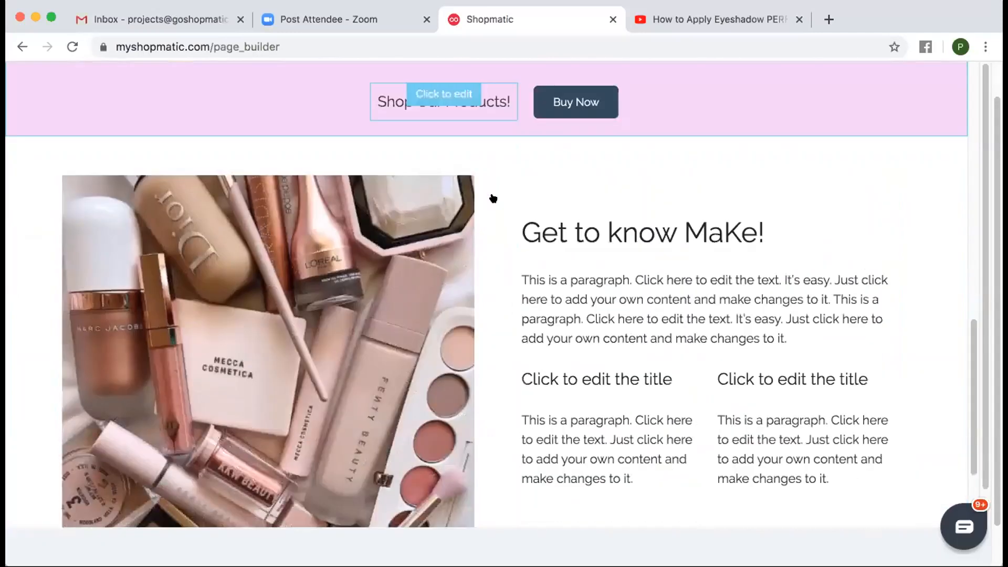
# - Replace the placeholder paragraph under the new section's main title with the copied company description
pyautogui.scroll(-2, 577, 197)
pyautogui.click(675, 207)
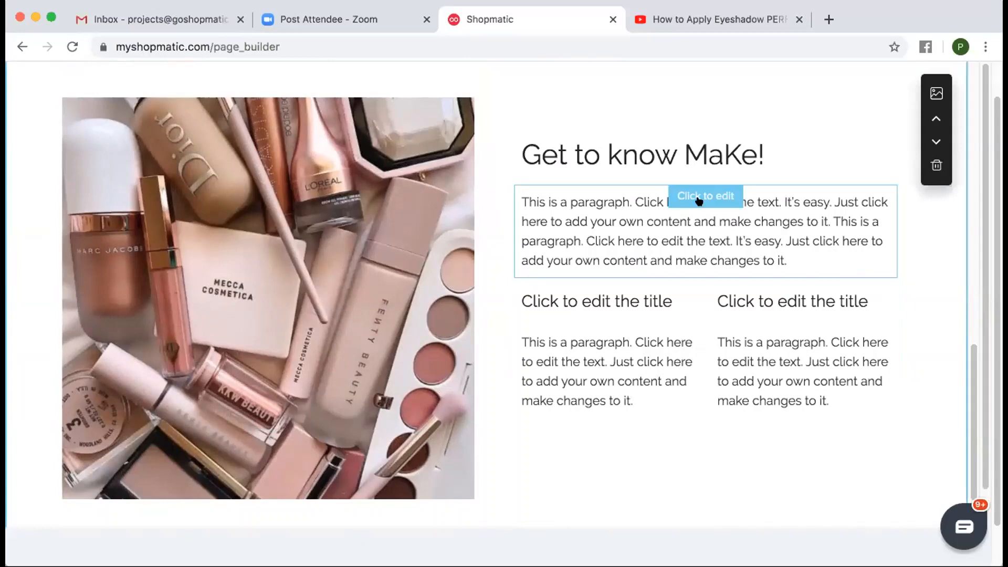
pyautogui.click(680, 201)
pyautogui.tripleClick(649, 207)
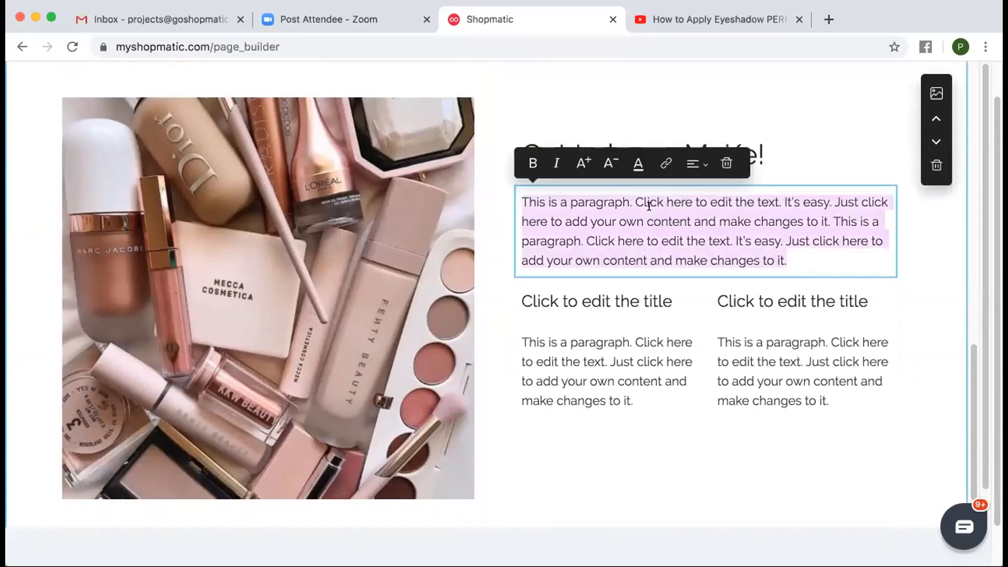
pyautogui.press('super+v')
pyautogui.click(508, 330)
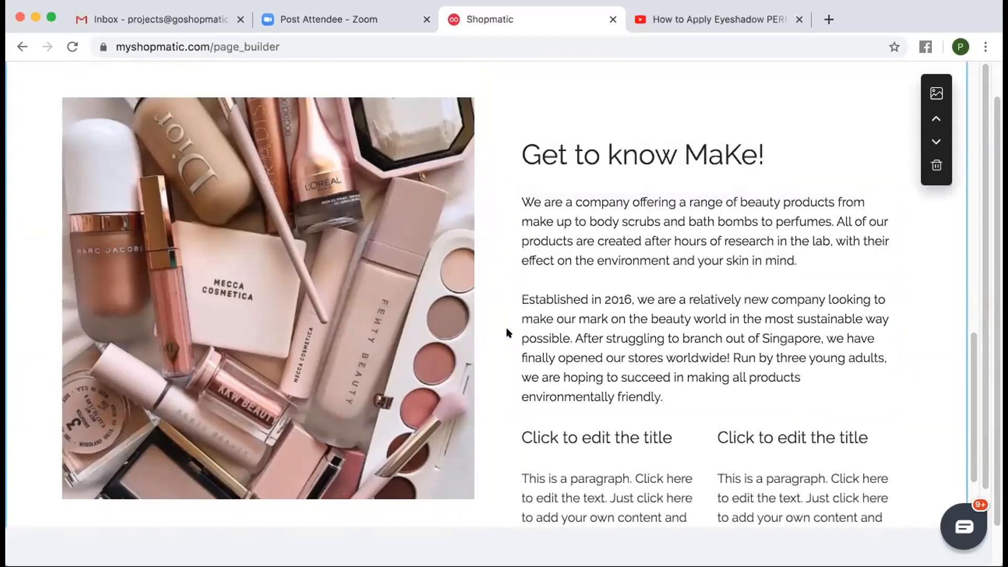
# - Retitle the two placeholder subheadings beneath the company description as "Mission" and "Vision"
pyautogui.scroll(-3, 531, 323)
pyautogui.click(572, 278)
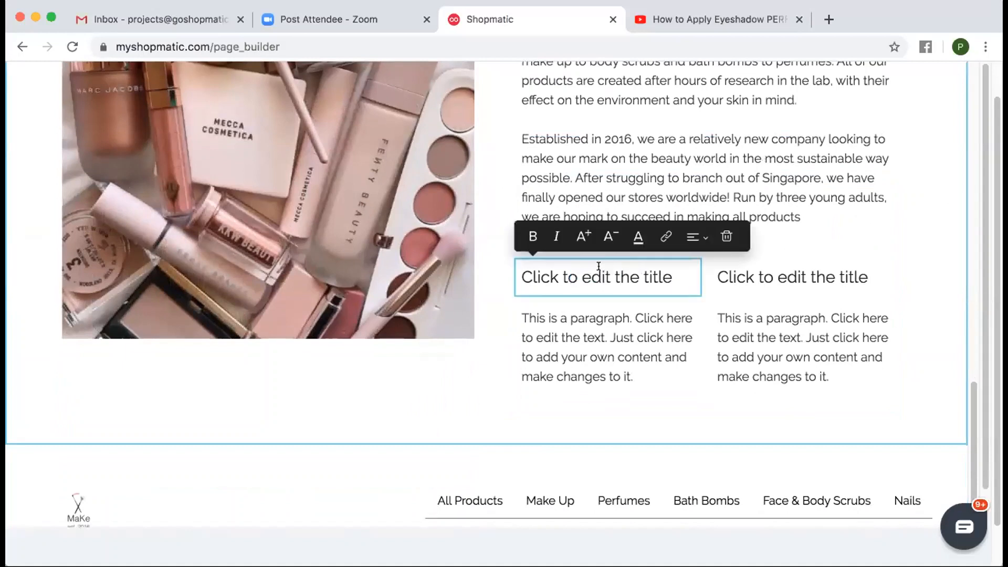
pyautogui.tripleClick(599, 266)
pyautogui.write('Mission')
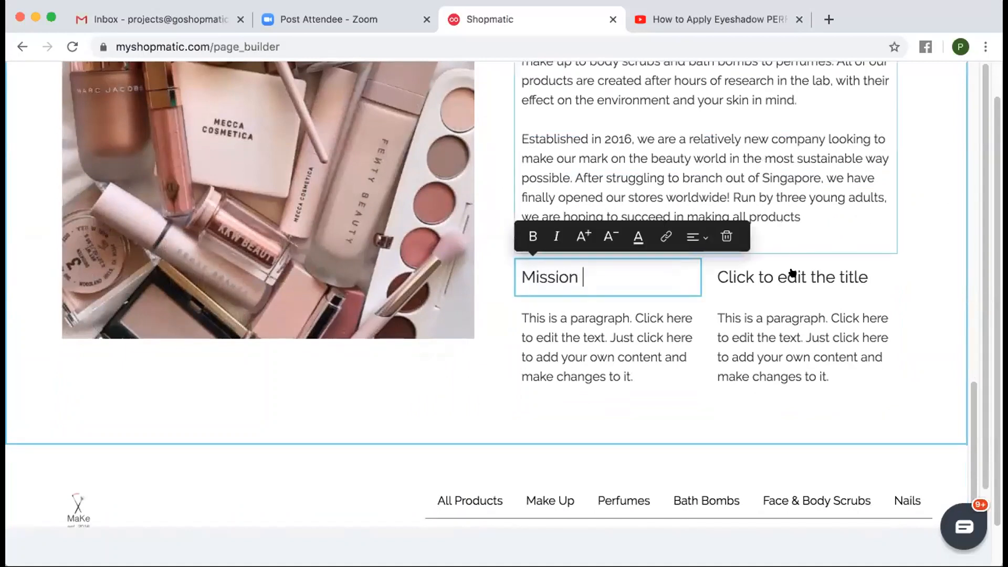
pyautogui.click(792, 273)
pyautogui.click(725, 272)
pyautogui.doubleClick(731, 272)
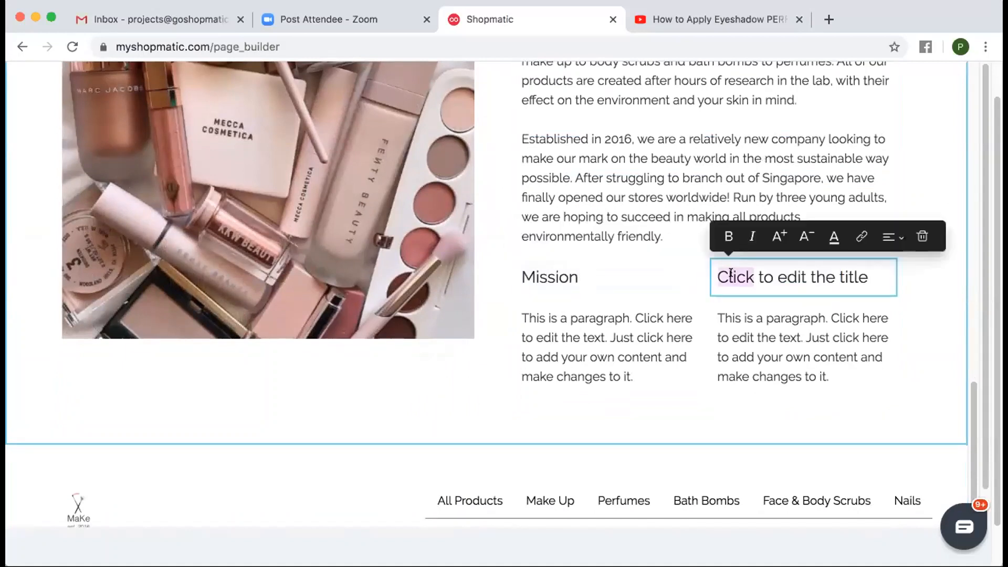
pyautogui.tripleClick(731, 272)
pyautogui.write('Vision')
pyautogui.click(635, 344)
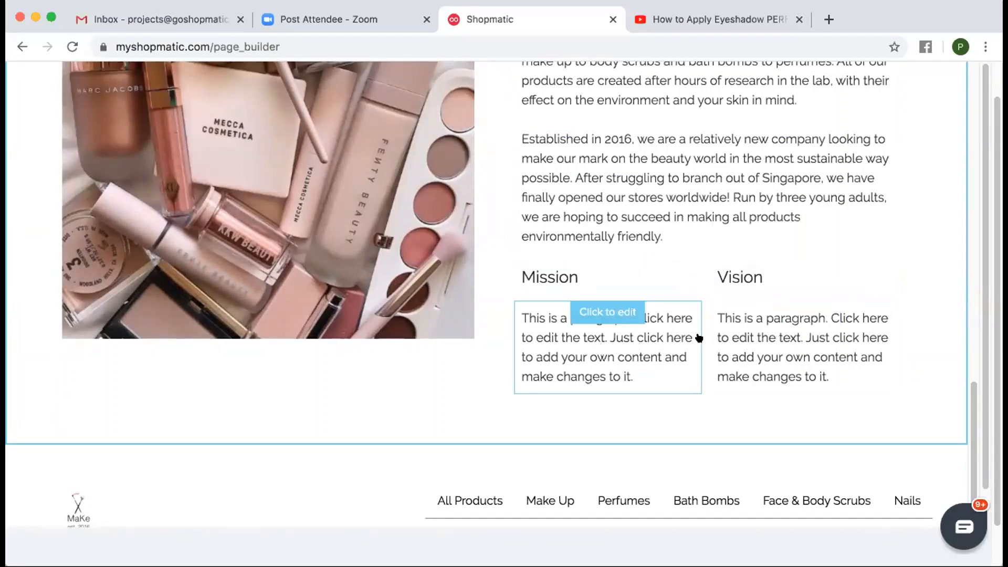
# - Try italic formatting on the new section's company description and switch it back off
pyautogui.scroll(3, 588, 279)
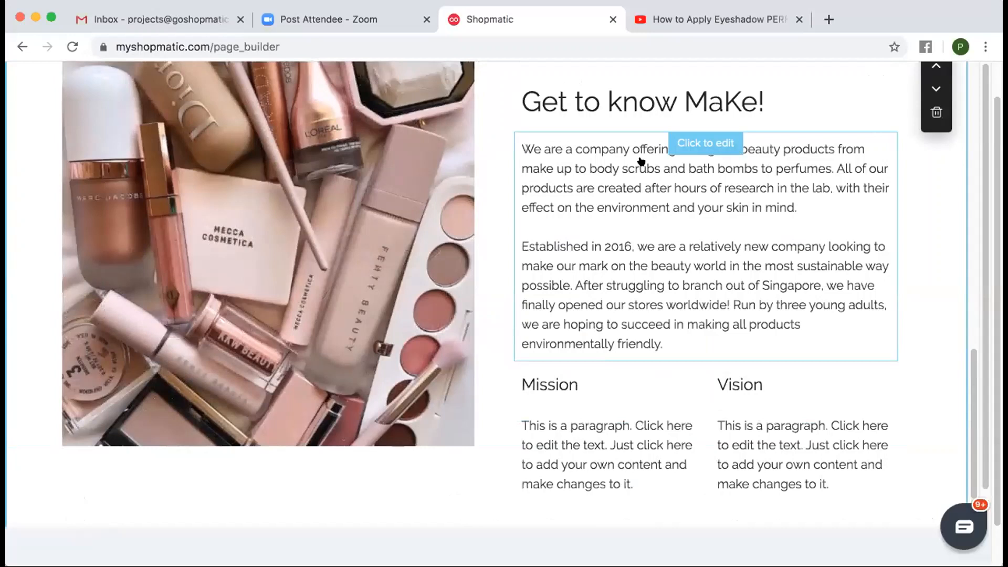
pyautogui.click(677, 141)
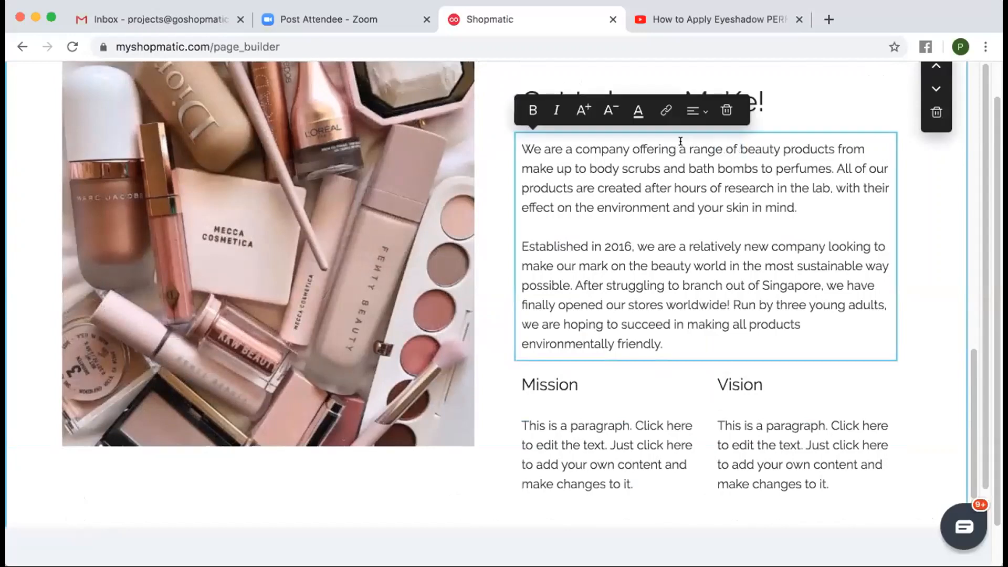
pyautogui.click(551, 110)
pyautogui.click(551, 110)
pyautogui.click(552, 111)
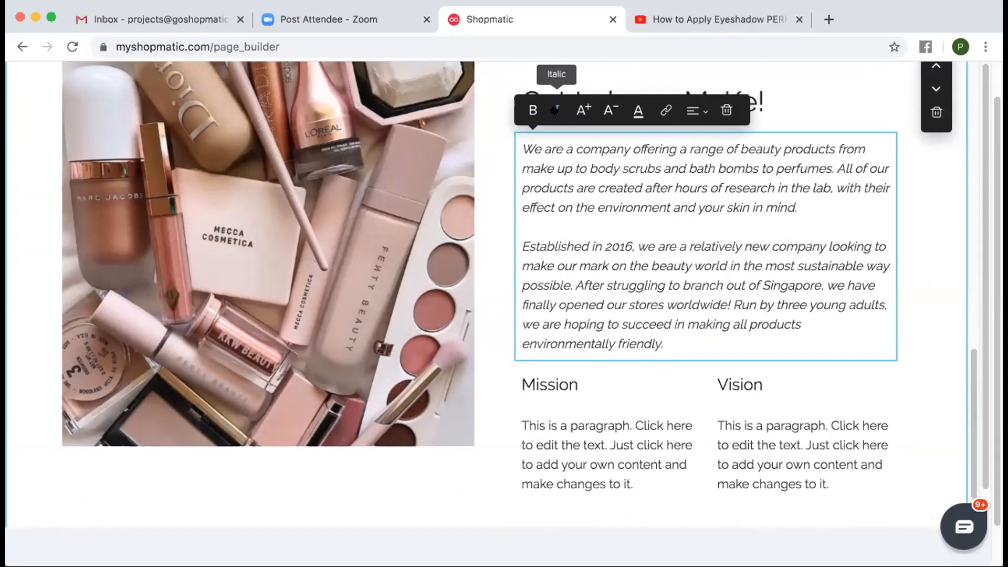
pyautogui.click(551, 111)
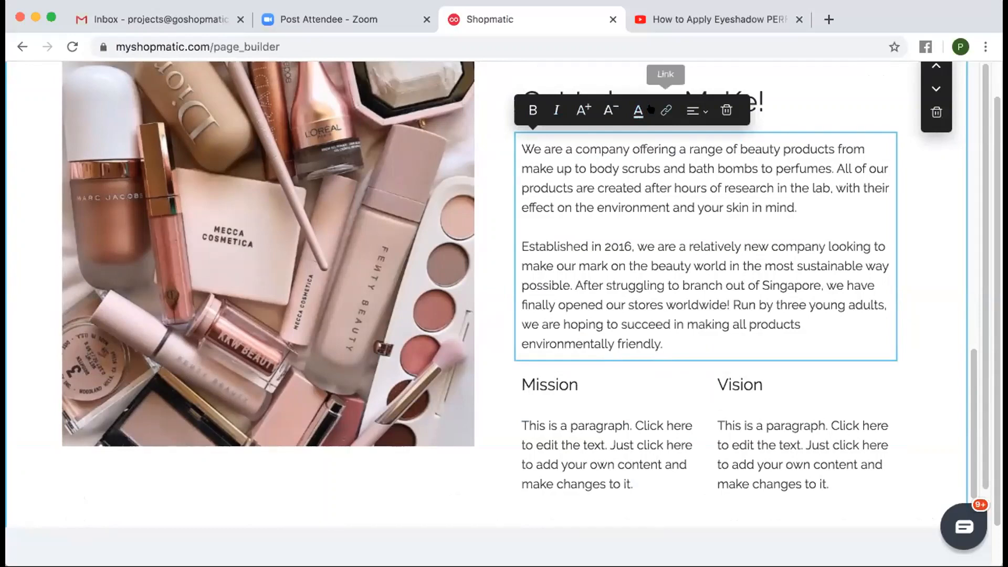
# - Try centre alignment on the new section's company description and return it to left alignment
pyautogui.click(694, 111)
pyautogui.click(686, 157)
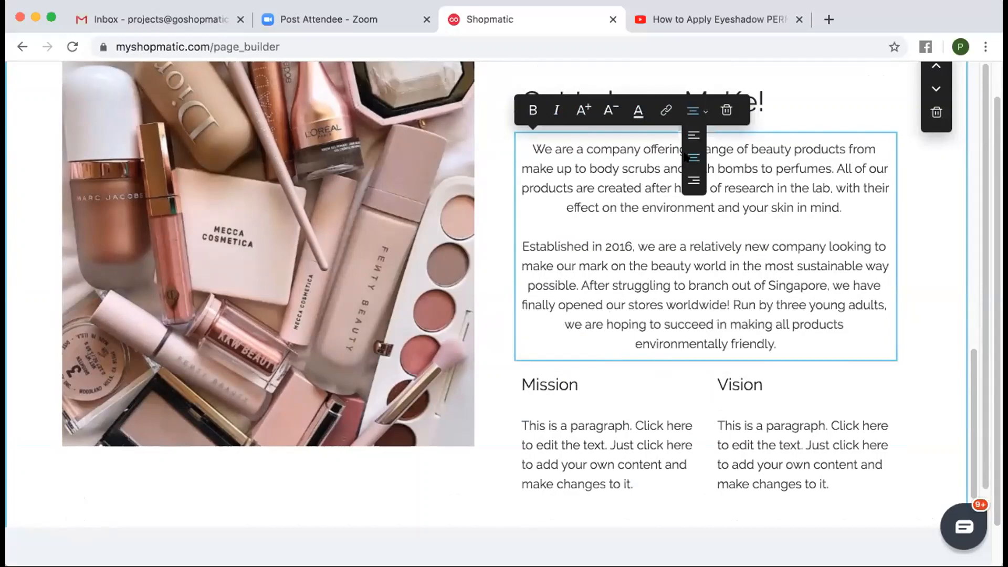
pyautogui.click(687, 134)
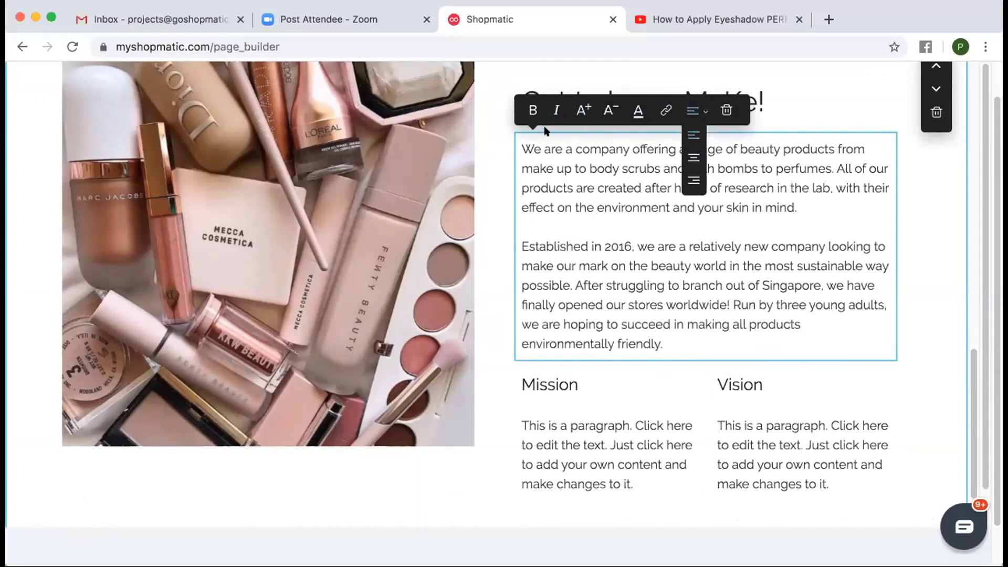
# - Browse the Layout section templates available for the About Us page and close the template list
pyautogui.scroll(2, 496, 237)
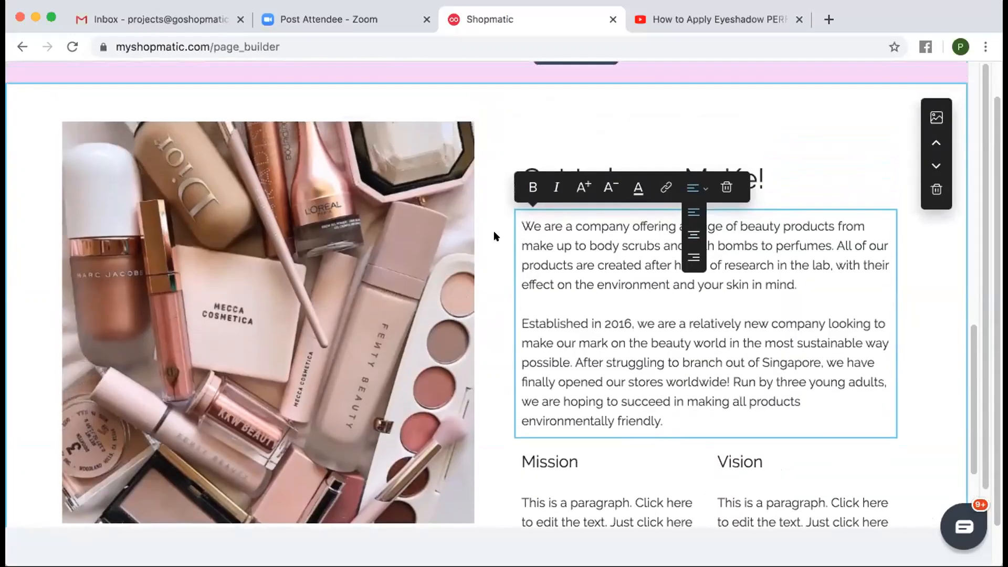
pyautogui.scroll(-5, 496, 237)
pyautogui.scroll(8, 494, 237)
pyautogui.scroll(10, 492, 237)
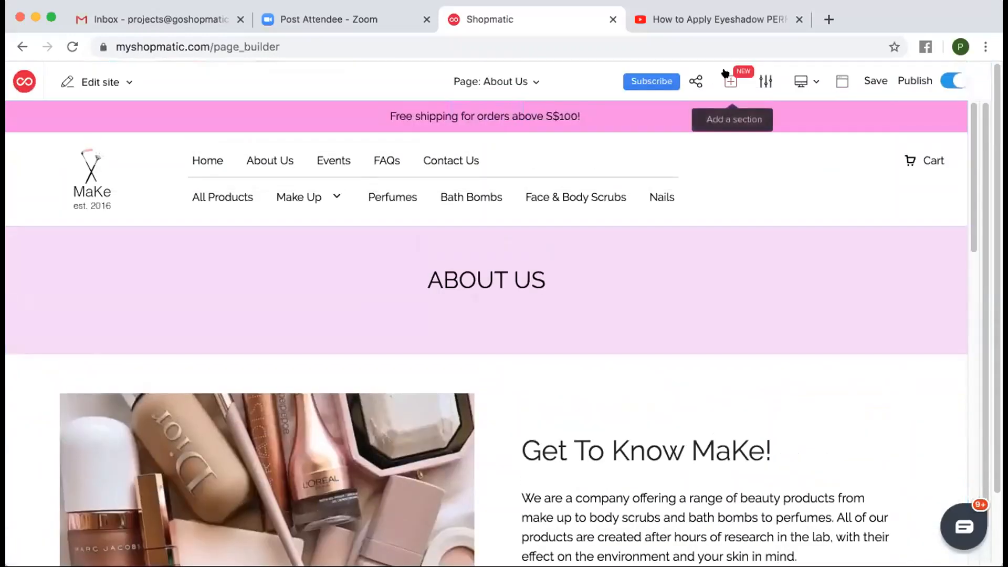
pyautogui.click(729, 79)
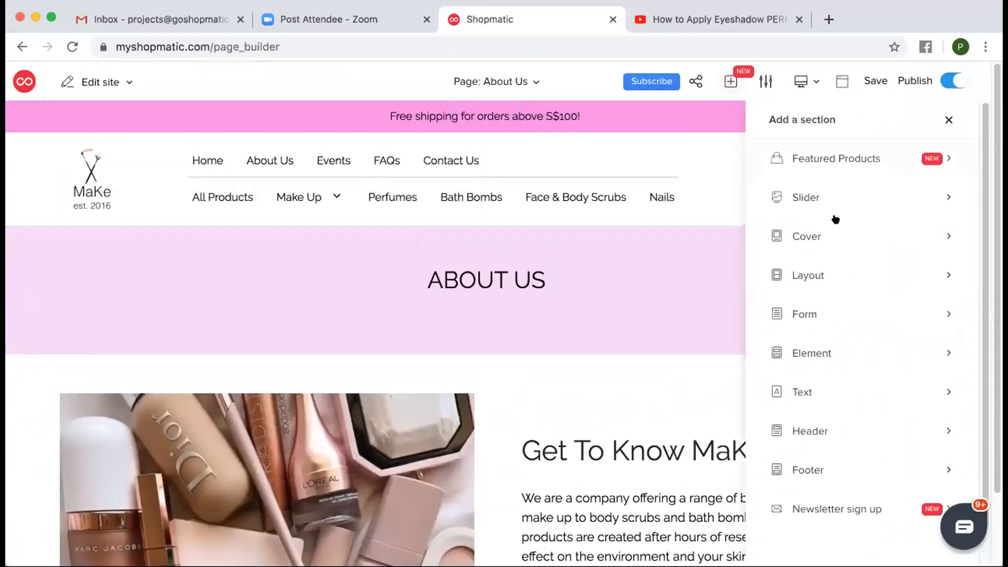
pyautogui.click(829, 287)
pyautogui.scroll(-5, 878, 263)
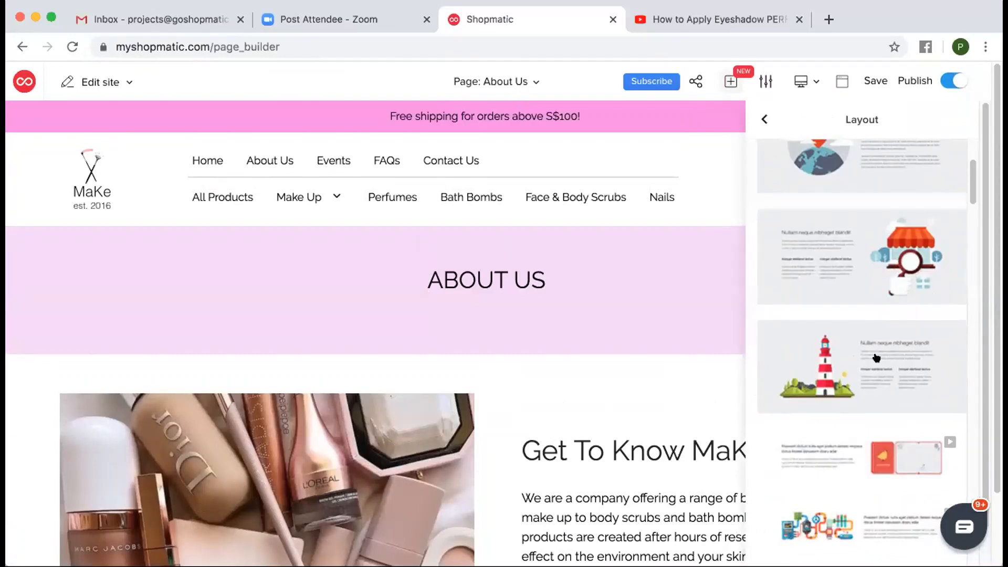
pyautogui.scroll(3, 876, 357)
pyautogui.scroll(-1, 888, 448)
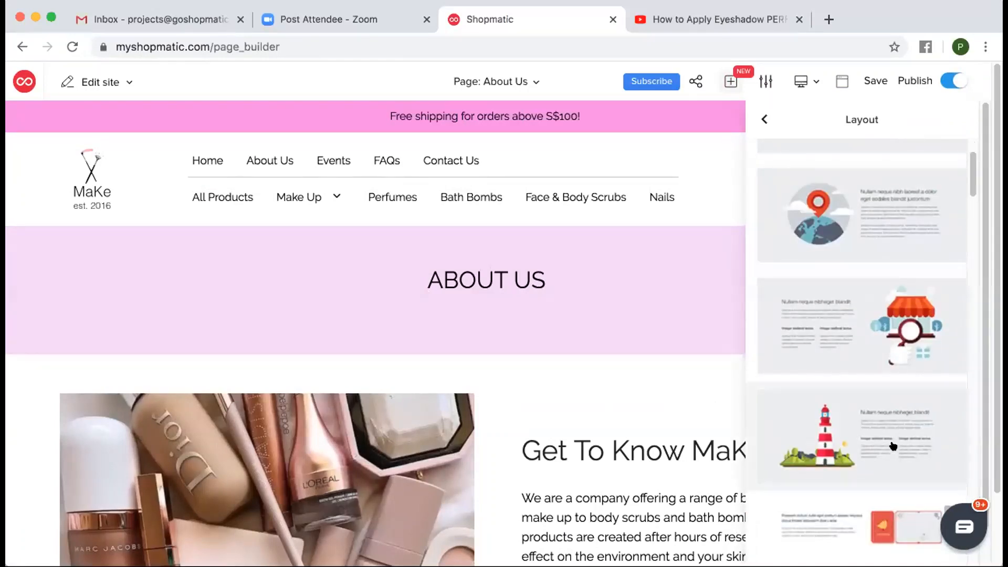
pyautogui.scroll(2, 872, 378)
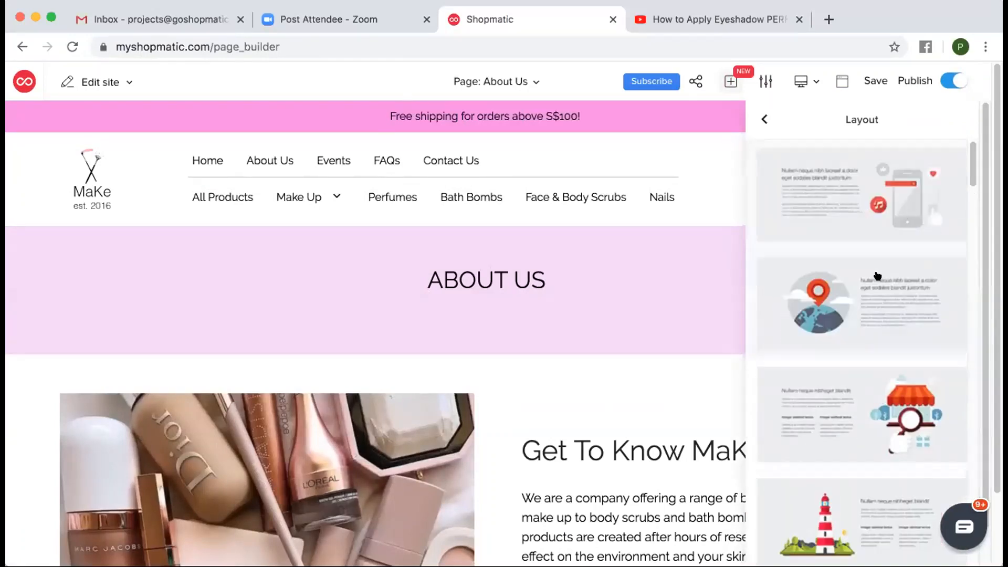
pyautogui.scroll(-6, 856, 196)
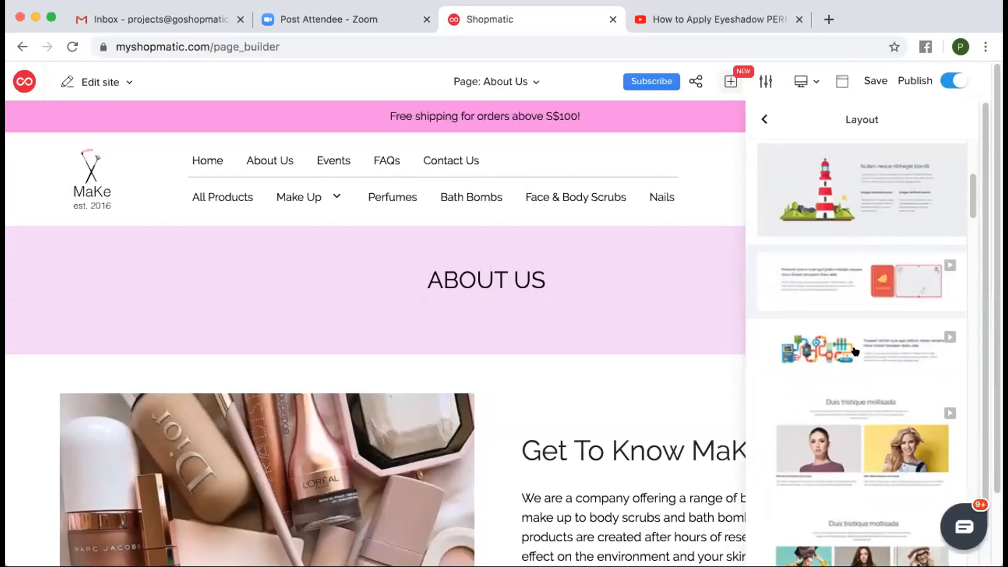
pyautogui.scroll(-4, 867, 220)
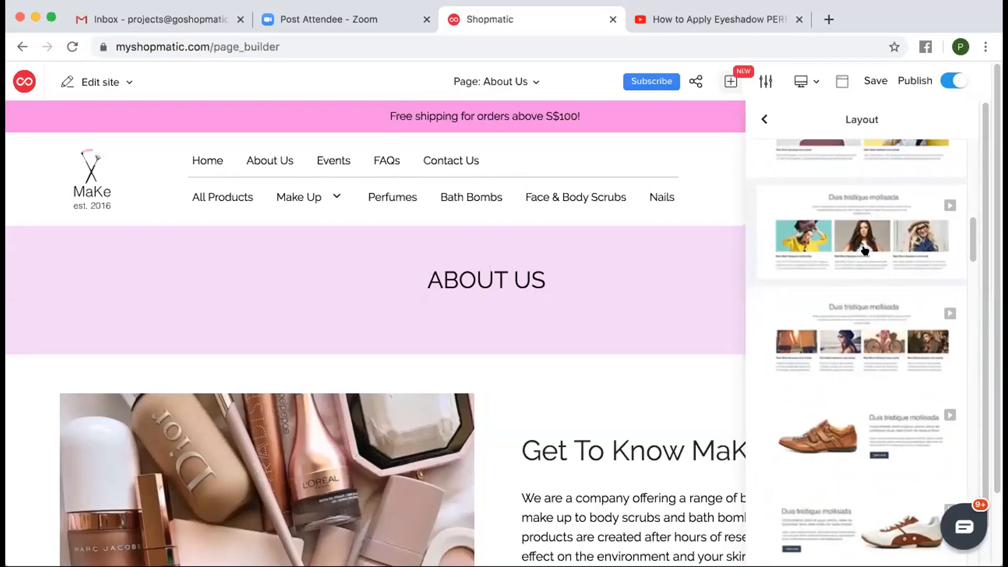
pyautogui.click(729, 78)
pyautogui.scroll(-5, 652, 387)
pyautogui.click(657, 374)
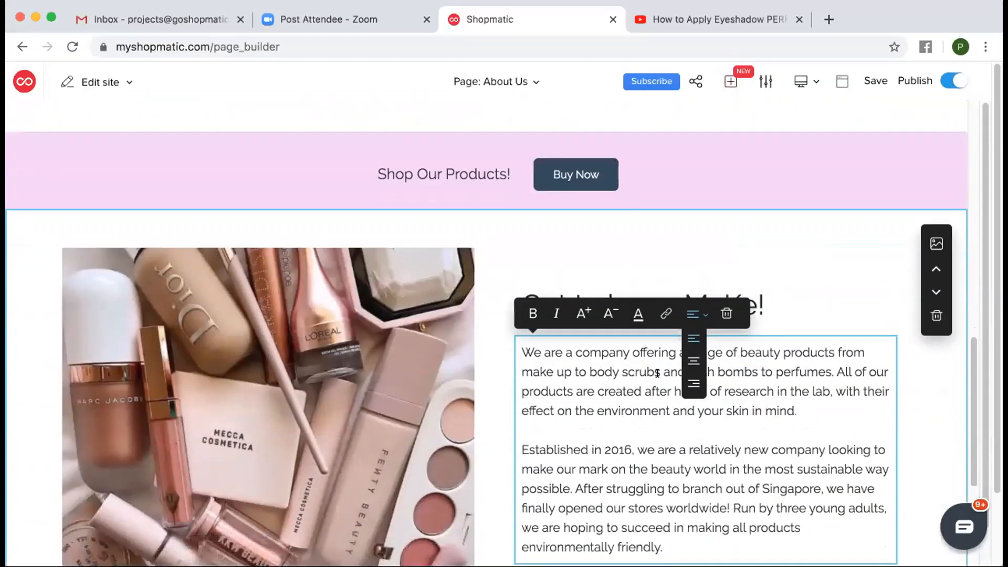
pyautogui.scroll(-5, 657, 374)
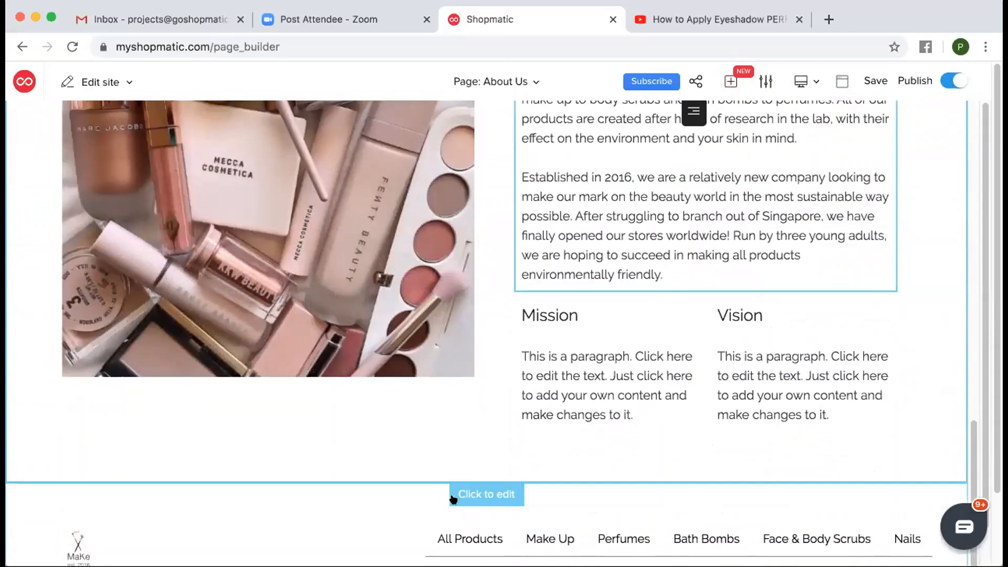
pyautogui.click(453, 499)
pyautogui.scroll(8, 464, 333)
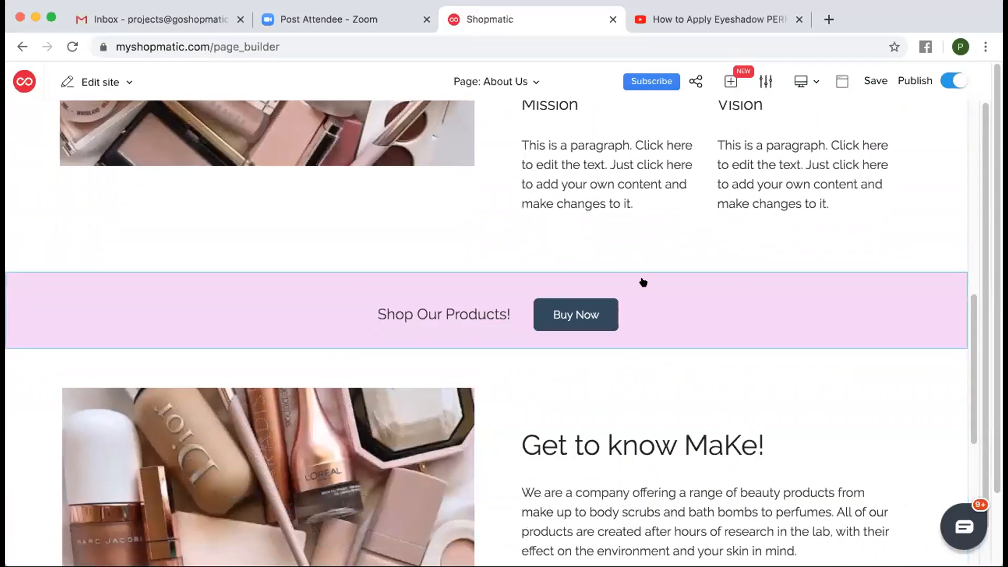
# - Add the "The Winter Collection" image banner from the Element section templates to the About Us page
pyautogui.scroll(1, 641, 281)
pyautogui.click(727, 74)
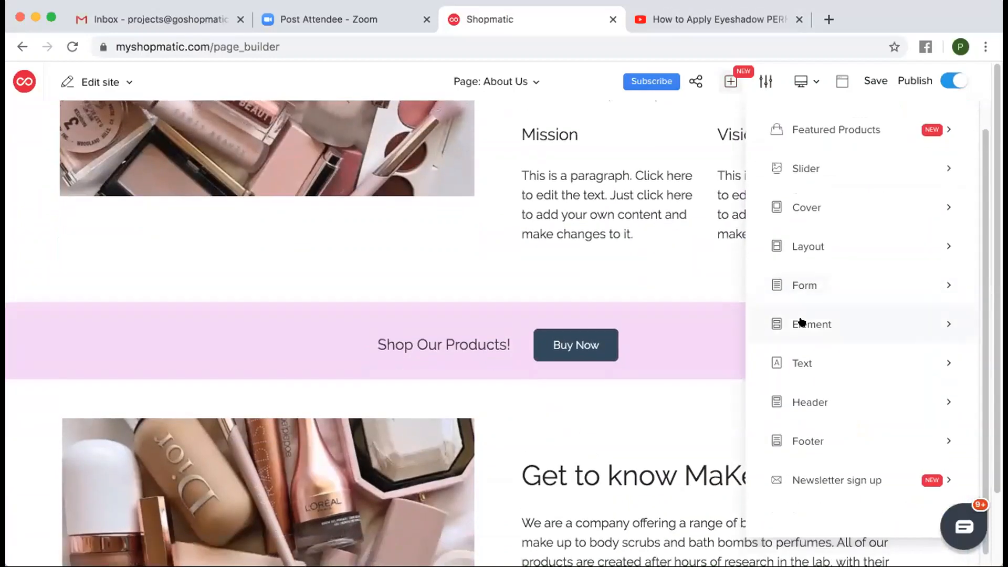
pyautogui.click(792, 322)
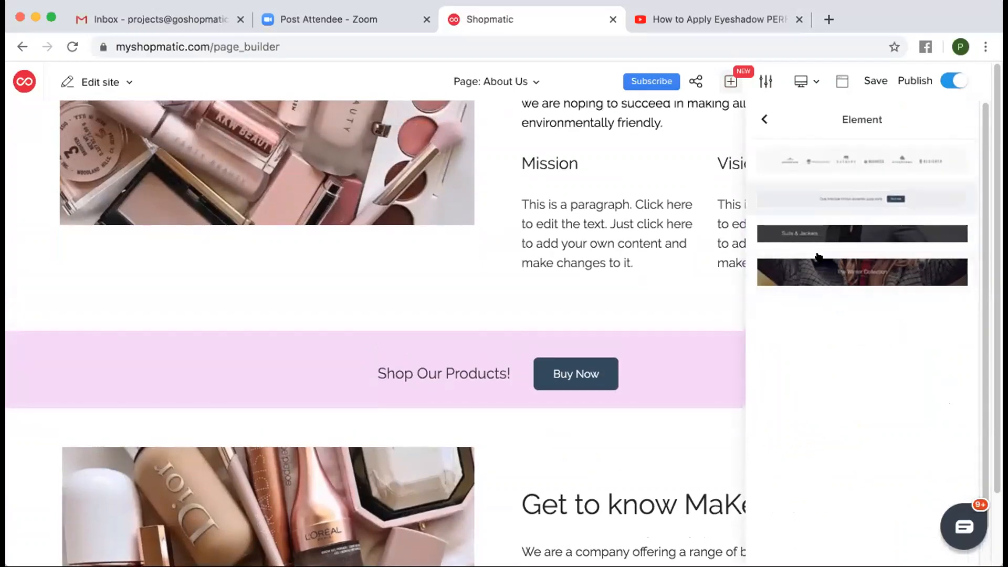
pyautogui.scroll(10, 677, 260)
pyautogui.scroll(3, 677, 261)
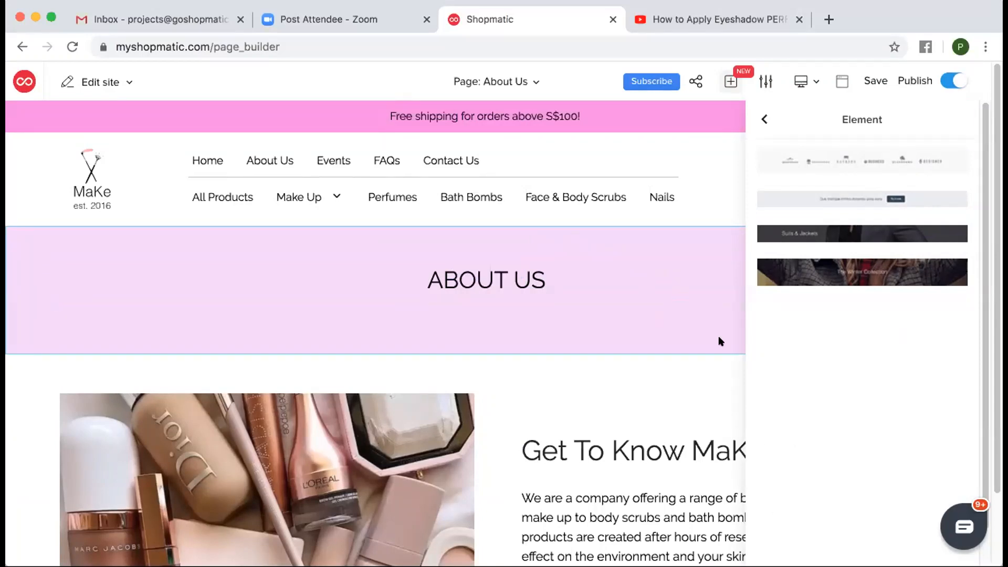
pyautogui.click(819, 271)
pyautogui.scroll(6, 630, 263)
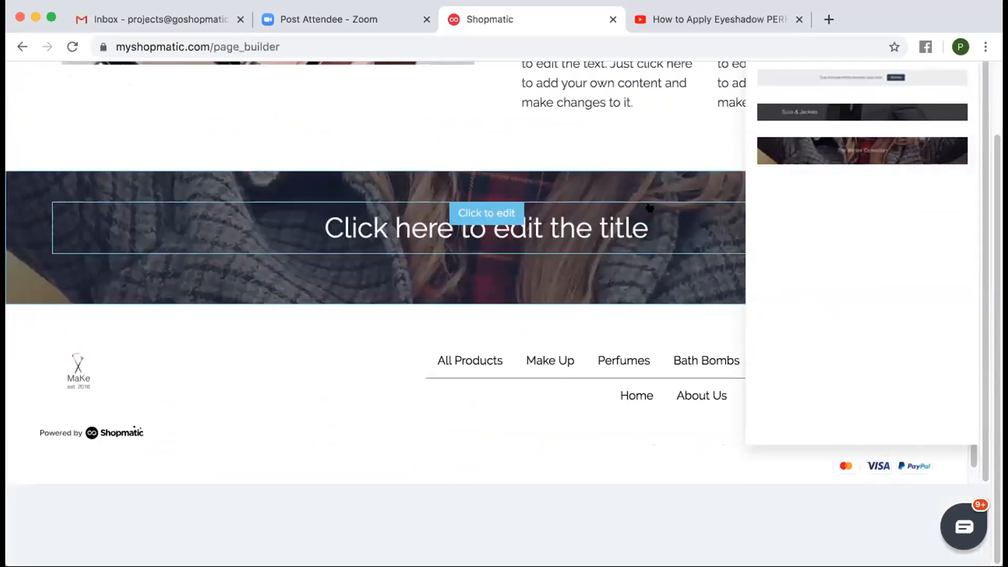
pyautogui.scroll(-5, 670, 297)
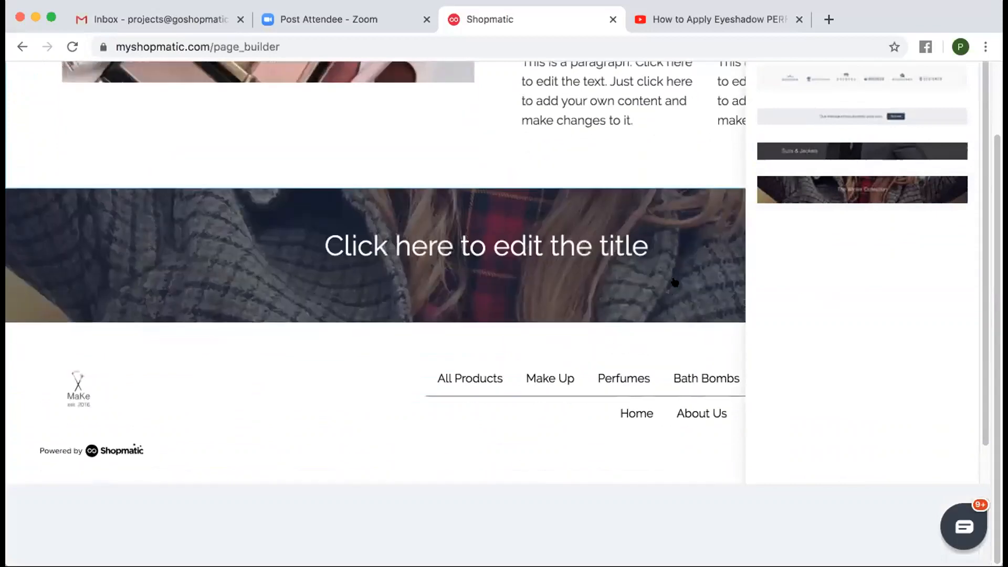
pyautogui.scroll(3, 749, 225)
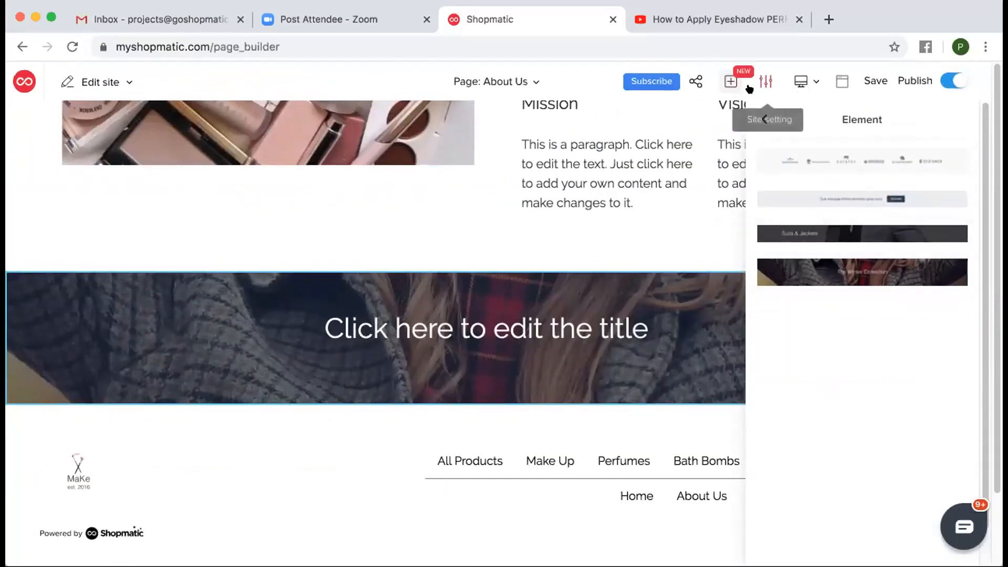
# - Close the template list and move the new banner up directly beneath the ABOUT US header section
pyautogui.click(733, 84)
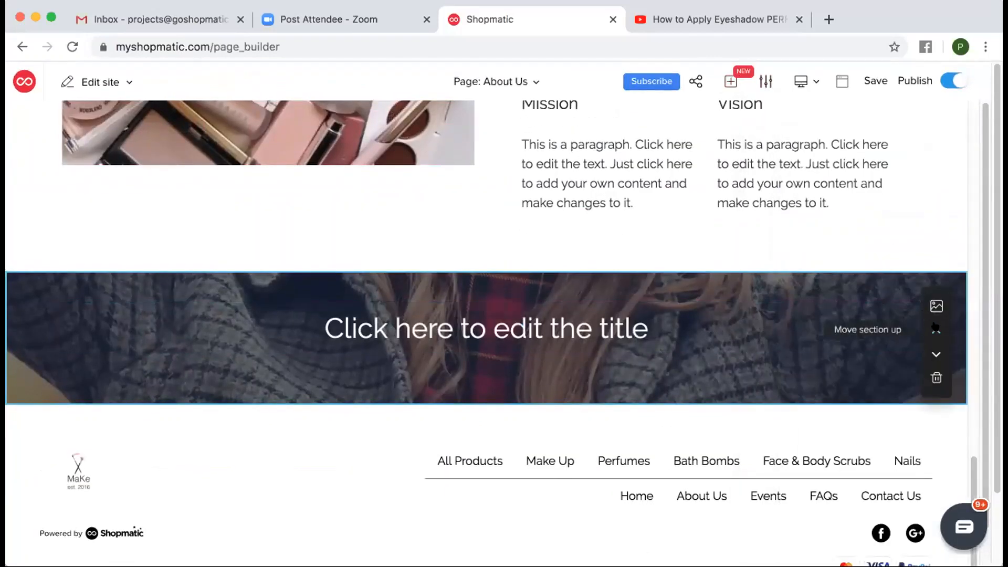
pyautogui.click(936, 329)
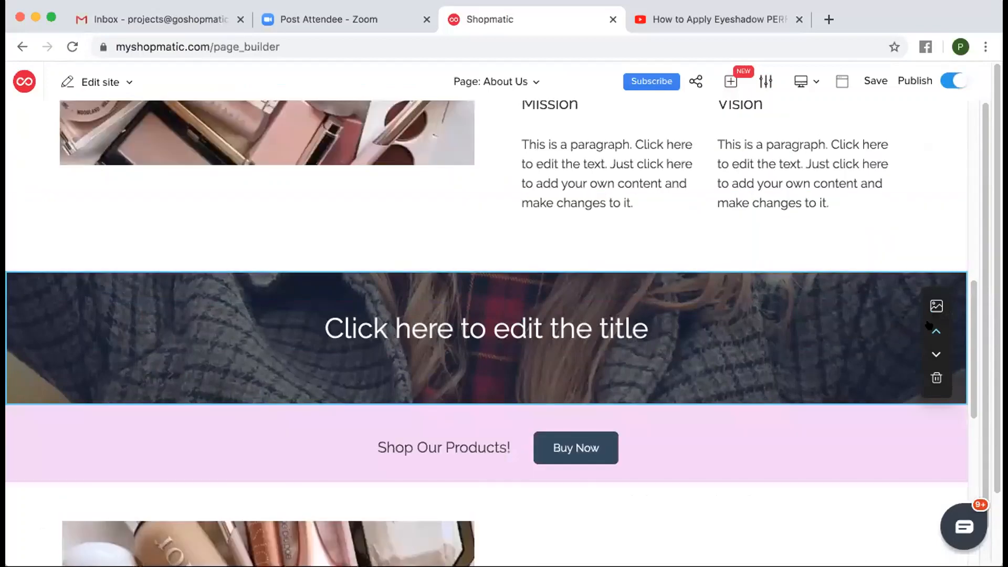
pyautogui.click(931, 333)
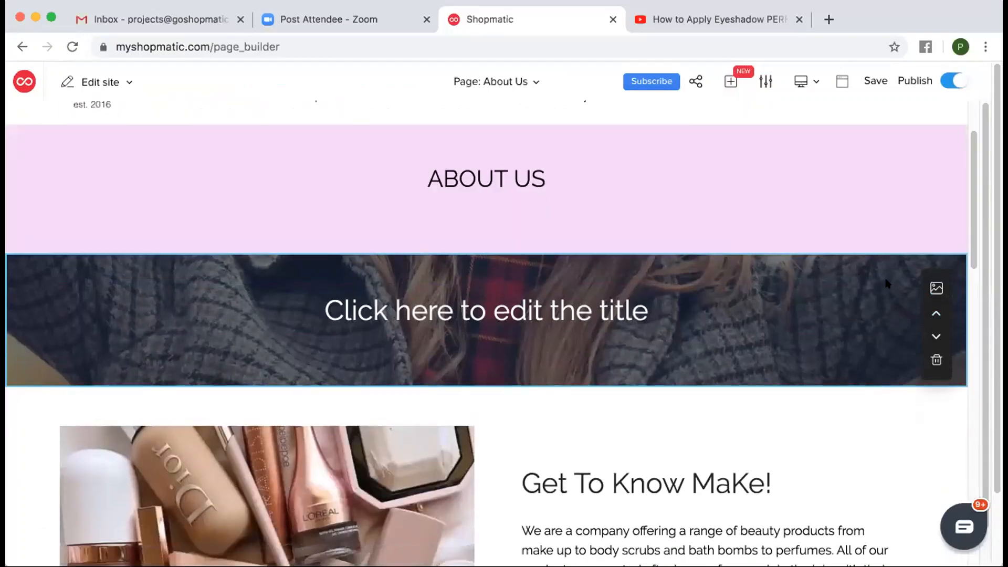
# - Remove the banner's background image and set its background colour to pink FB9FE8 at 46 opacity
pyautogui.click(937, 288)
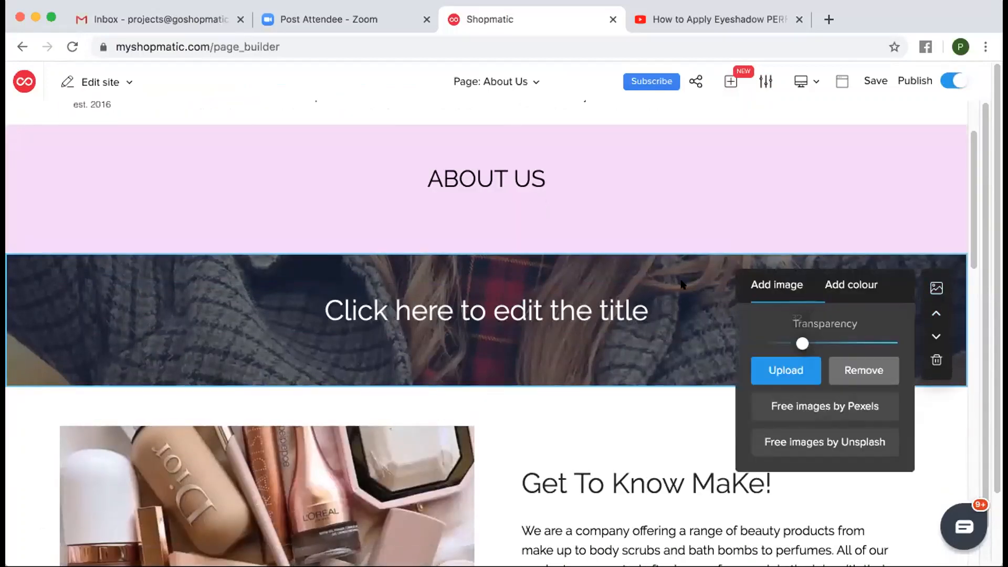
pyautogui.click(853, 370)
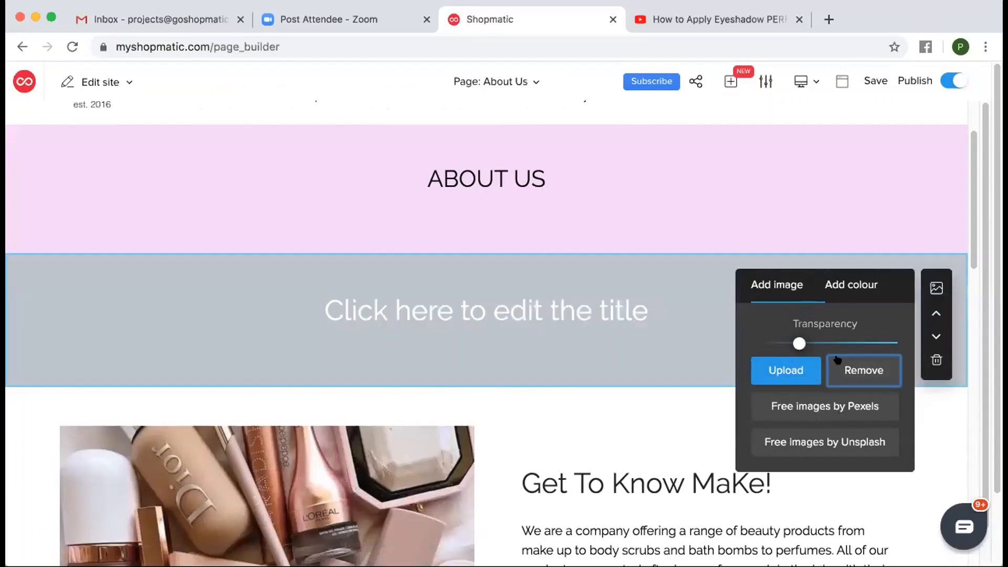
pyautogui.click(854, 289)
pyautogui.click(846, 416)
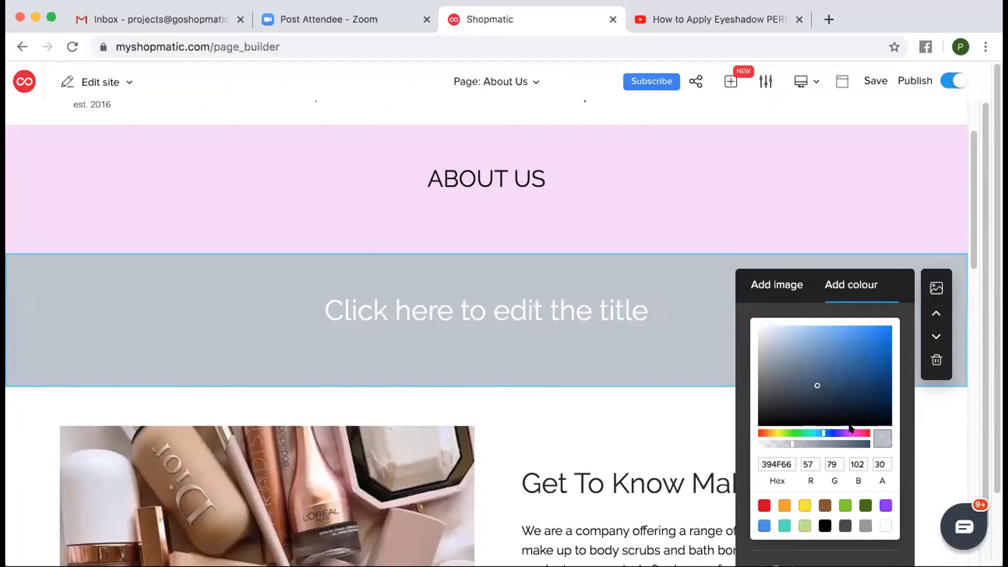
pyautogui.moveTo(851, 430); pyautogui.dragTo(851, 430)
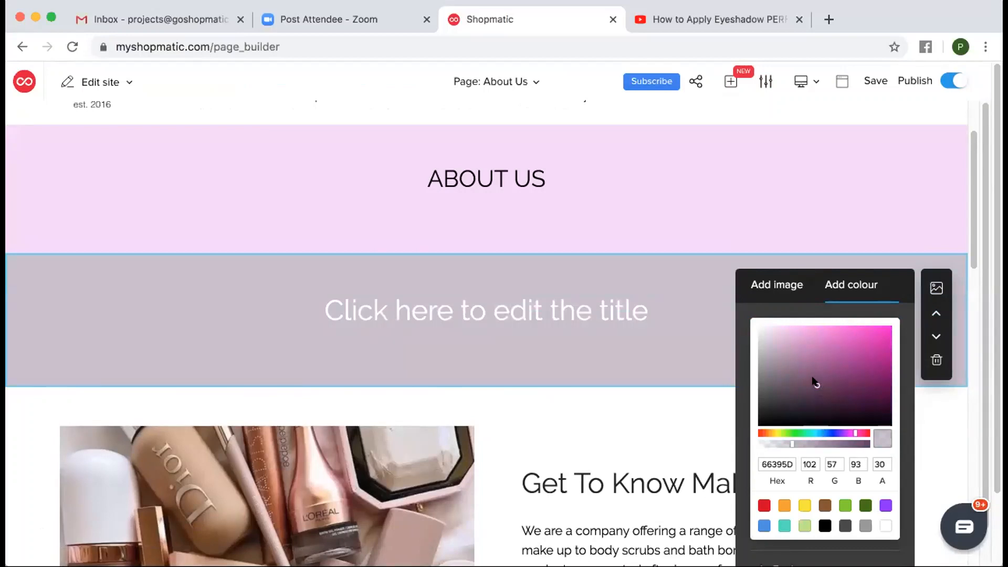
pyautogui.moveTo(813, 382)
pyautogui.mouseDown()
pyautogui.moveTo(793, 322)
pyautogui.moveTo(807, 326)
pyautogui.mouseUp()
pyautogui.moveTo(802, 446); pyautogui.dragTo(808, 443)
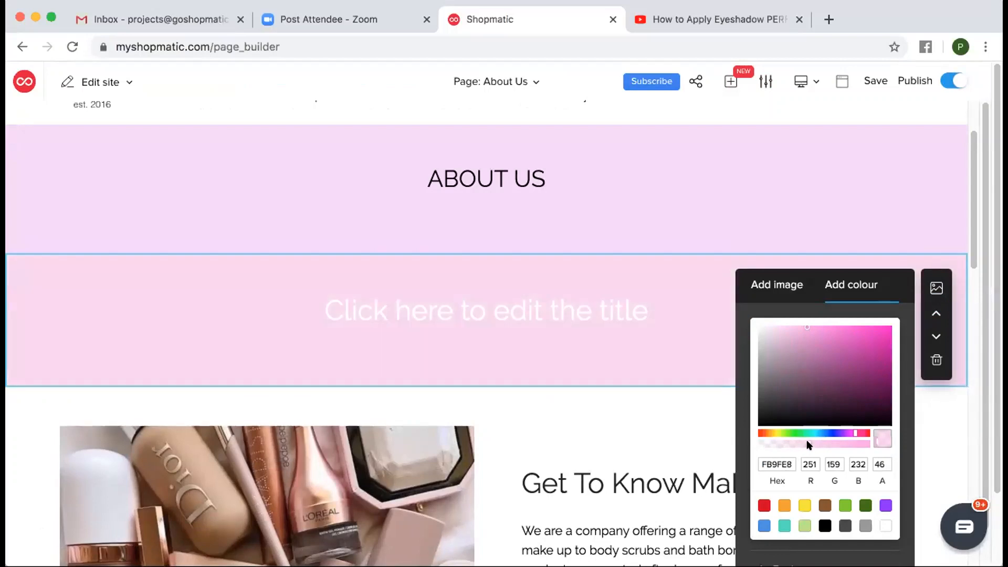
# - Replace the banner's placeholder title with "About Us" and colour the text black
pyautogui.click(590, 305)
pyautogui.click(483, 304)
pyautogui.tripleClick(483, 304)
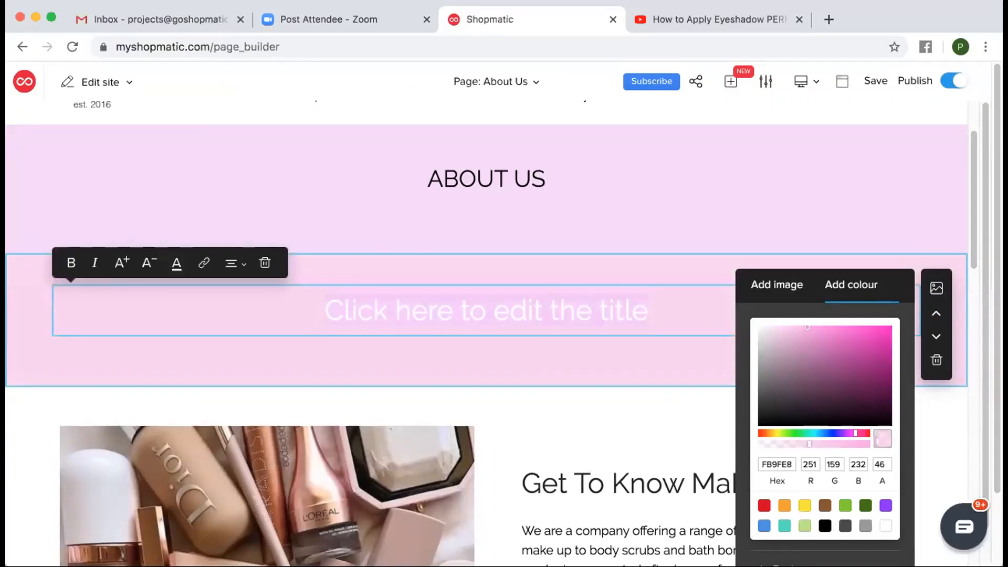
pyautogui.write('About Us')
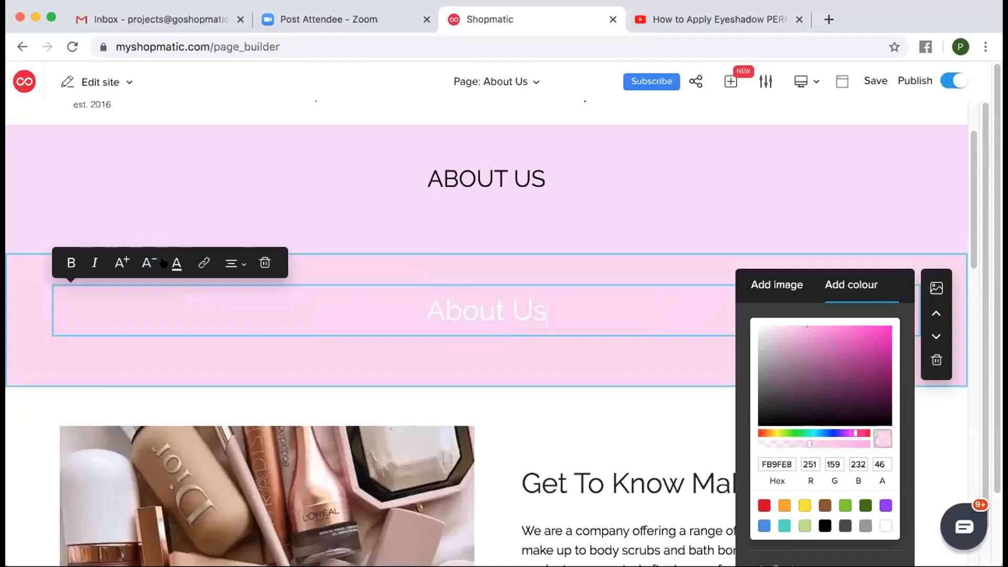
pyautogui.click(178, 263)
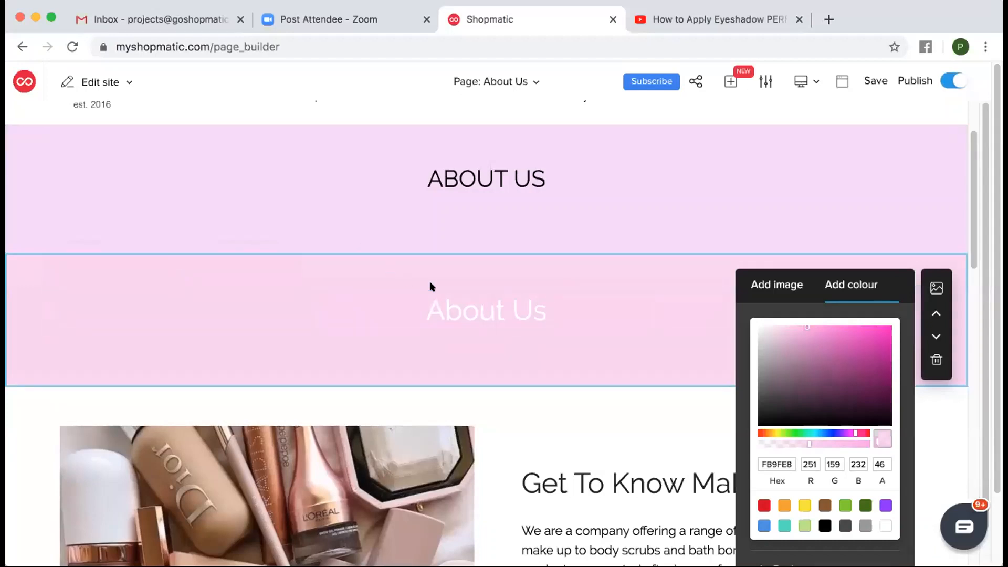
pyautogui.click(473, 295)
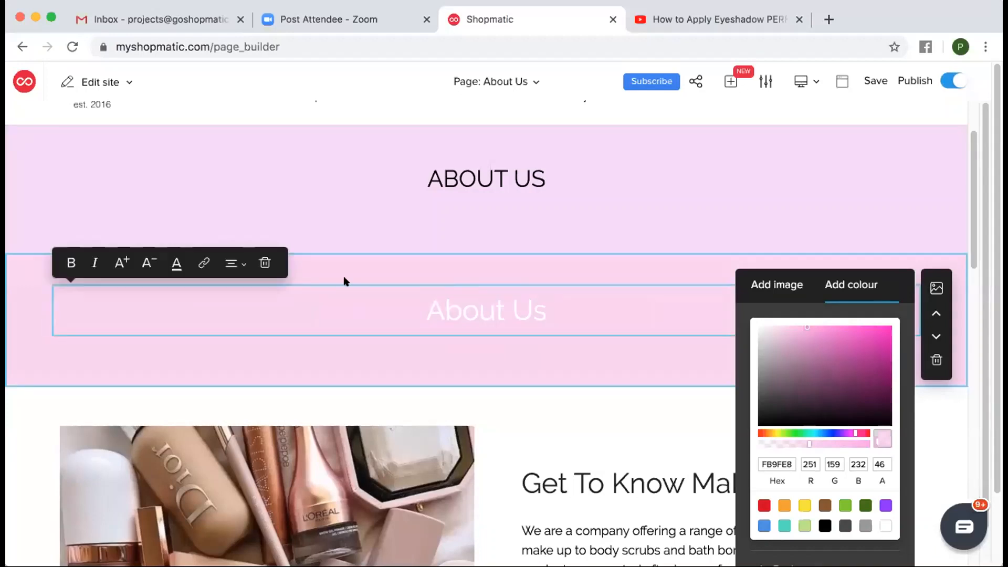
pyautogui.click(178, 262)
pyautogui.click(185, 350)
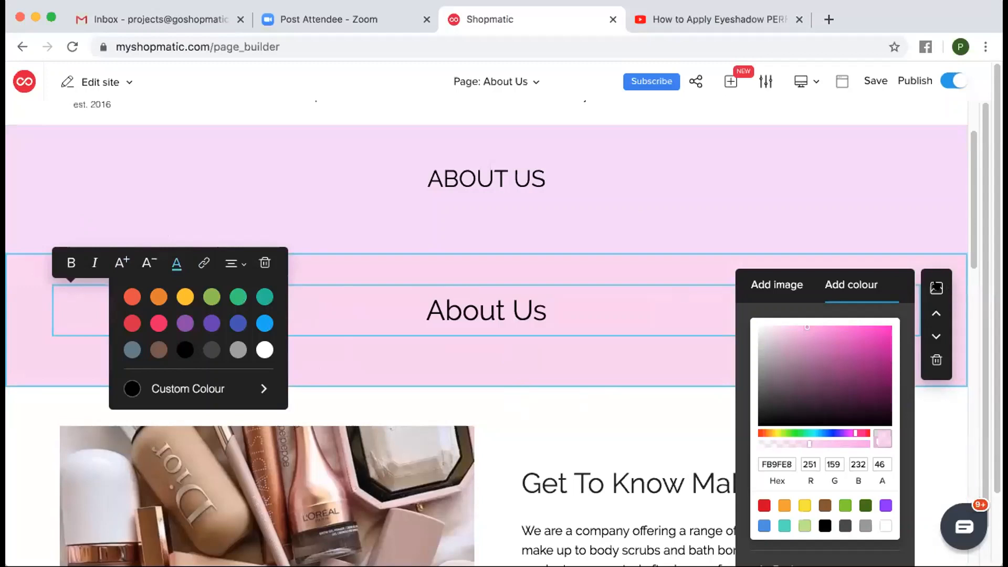
# - Close the banner's background settings and delete the pink "About Us" banner section
pyautogui.click(937, 288)
pyautogui.click(681, 418)
pyautogui.click(720, 372)
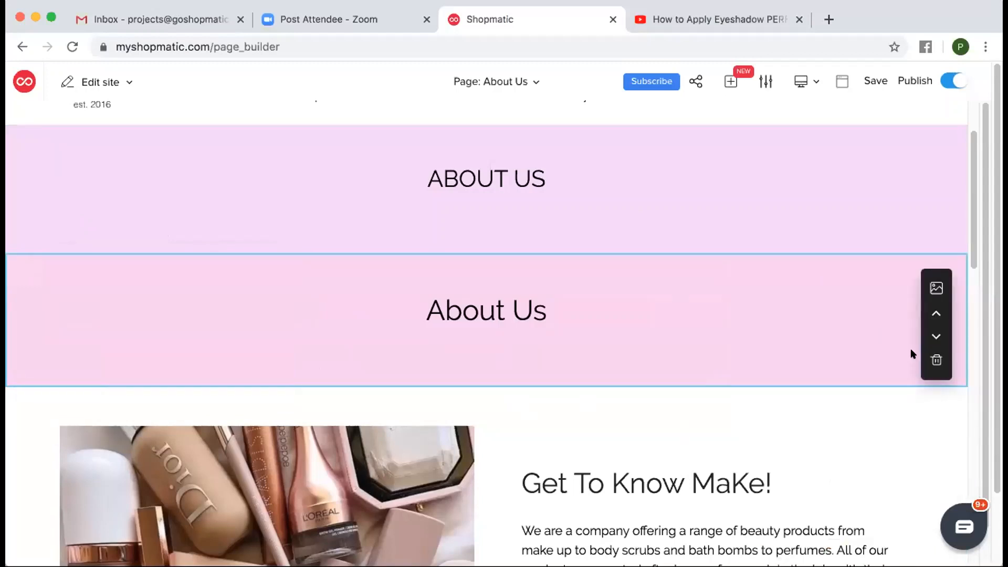
pyautogui.click(927, 360)
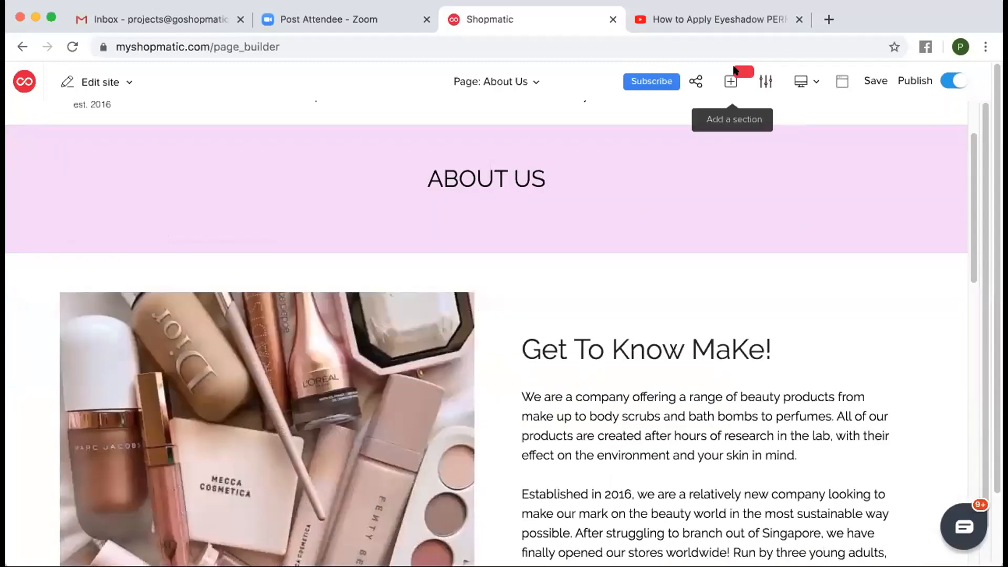
# - Add the element section with a text line and a button to the About Us page, then close the template list
pyautogui.click(730, 81)
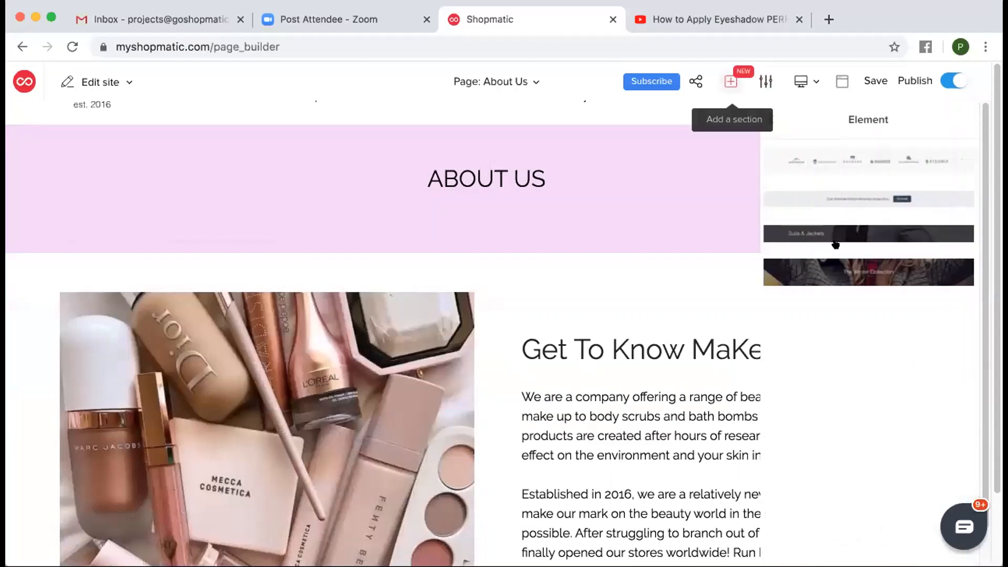
pyautogui.click(819, 198)
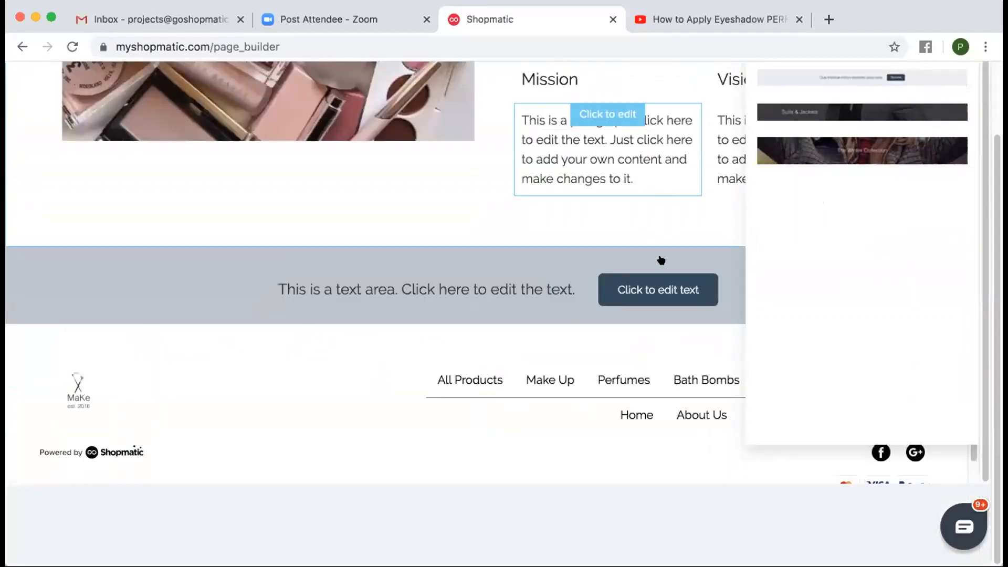
pyautogui.scroll(1, 701, 222)
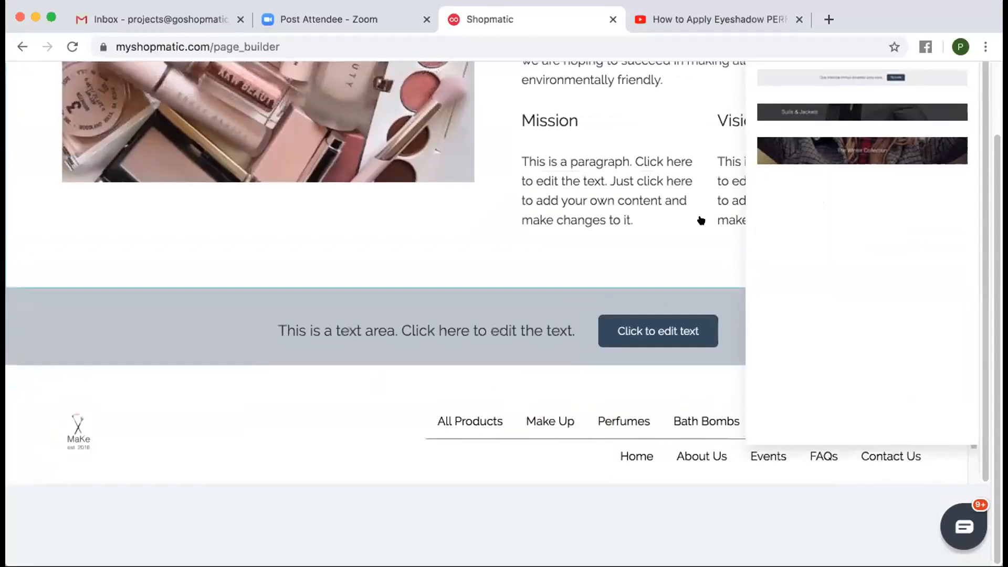
pyautogui.scroll(-1, 714, 270)
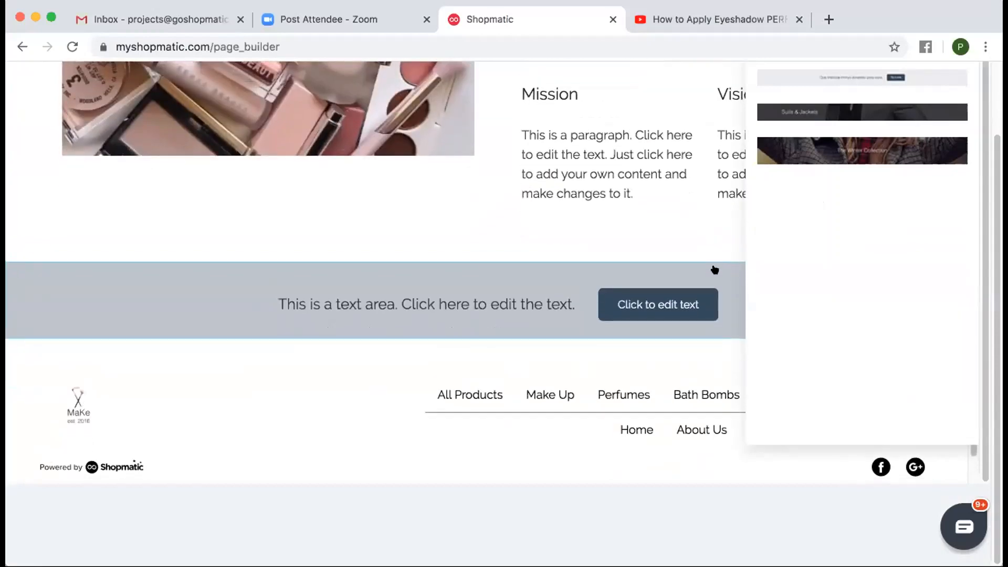
pyautogui.scroll(12, 715, 270)
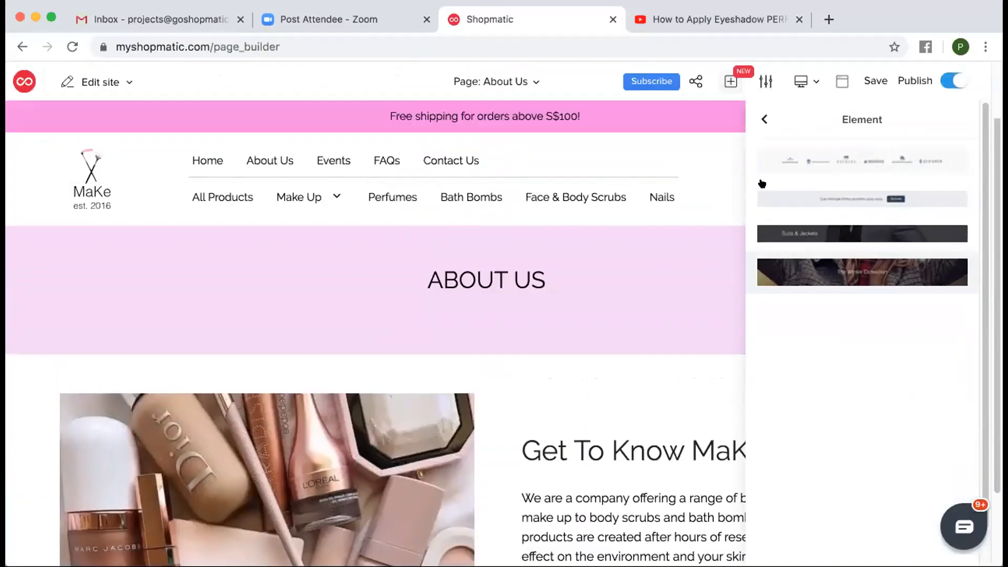
pyautogui.click(731, 80)
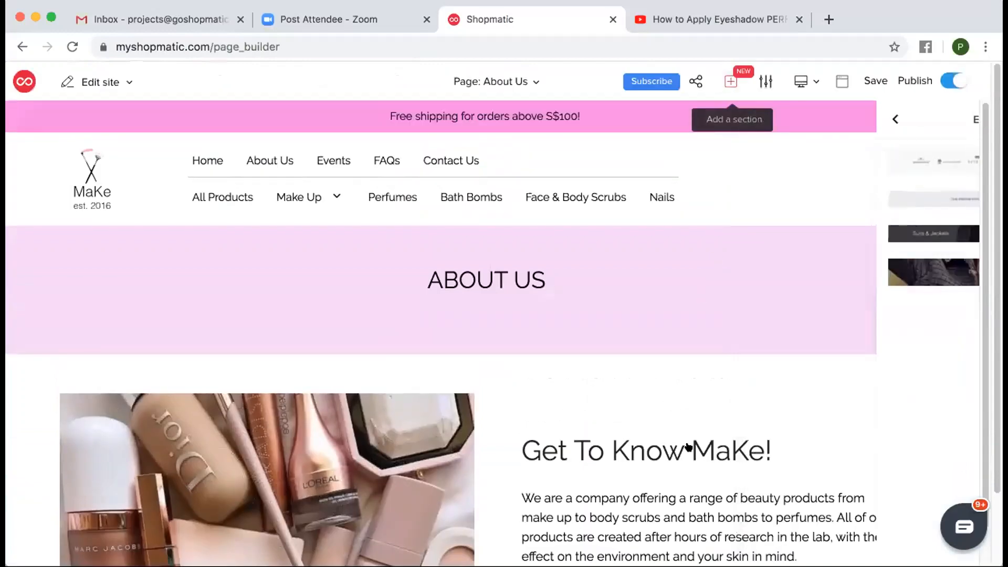
# - Replace the placeholder text in the new section above the footer with "Browse our Collection!"
pyautogui.scroll(-10, 689, 438)
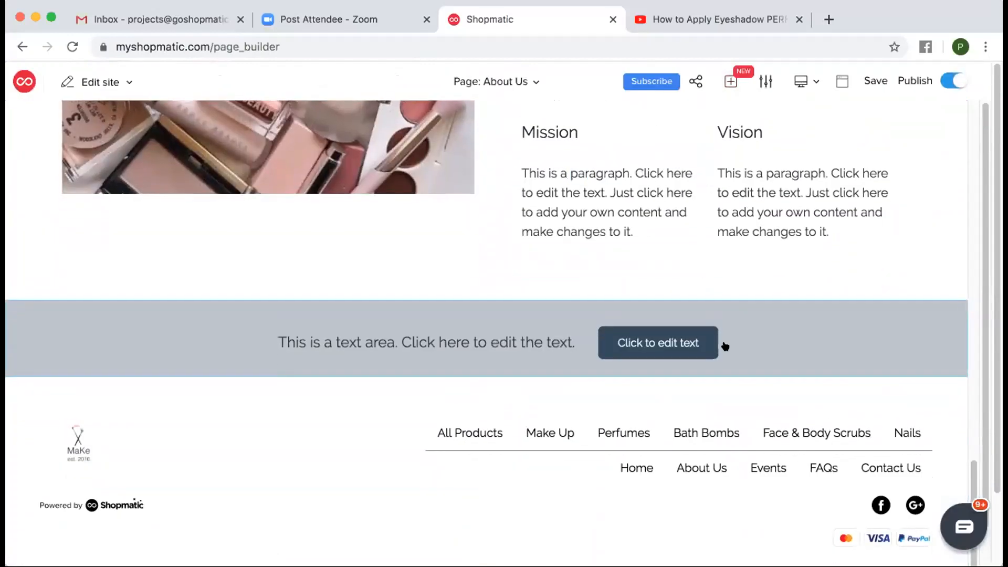
pyautogui.scroll(1, 723, 344)
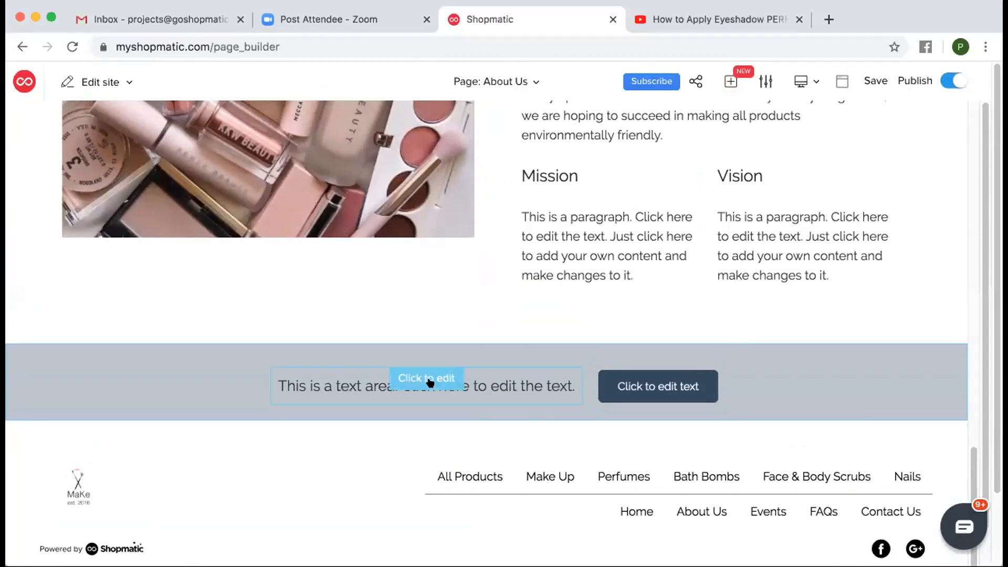
pyautogui.moveTo(422, 382)
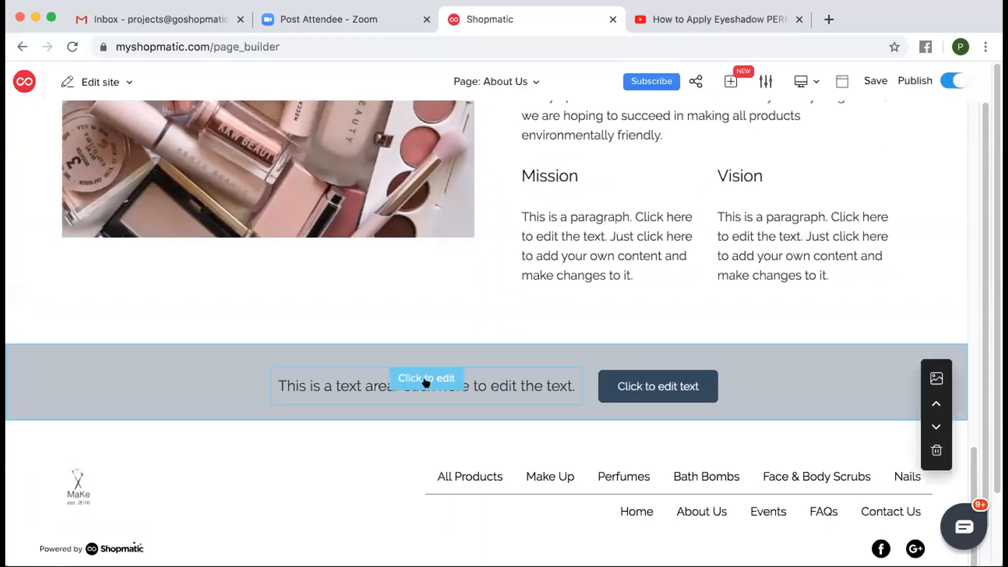
pyautogui.click(410, 378)
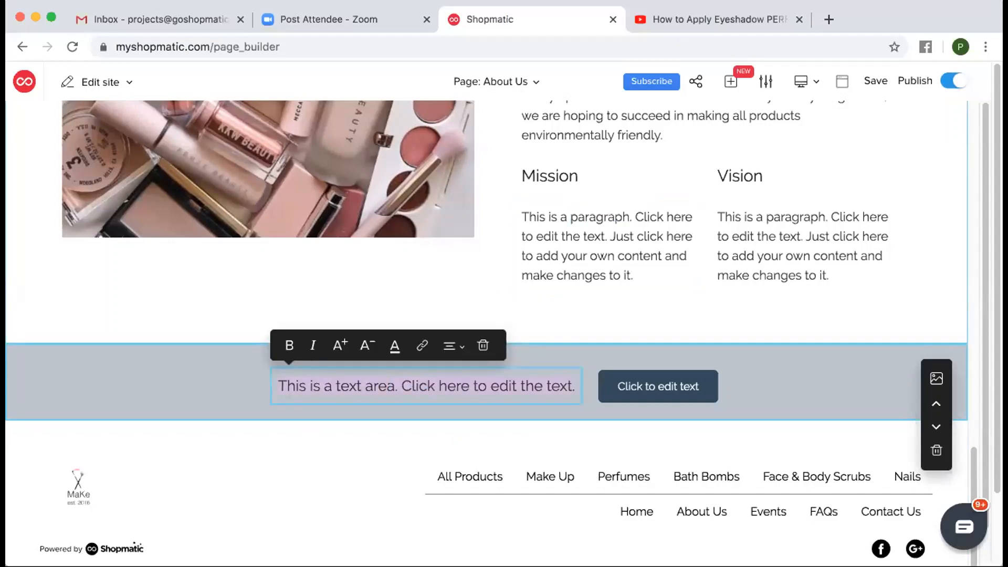
pyautogui.write('Browse our Co')
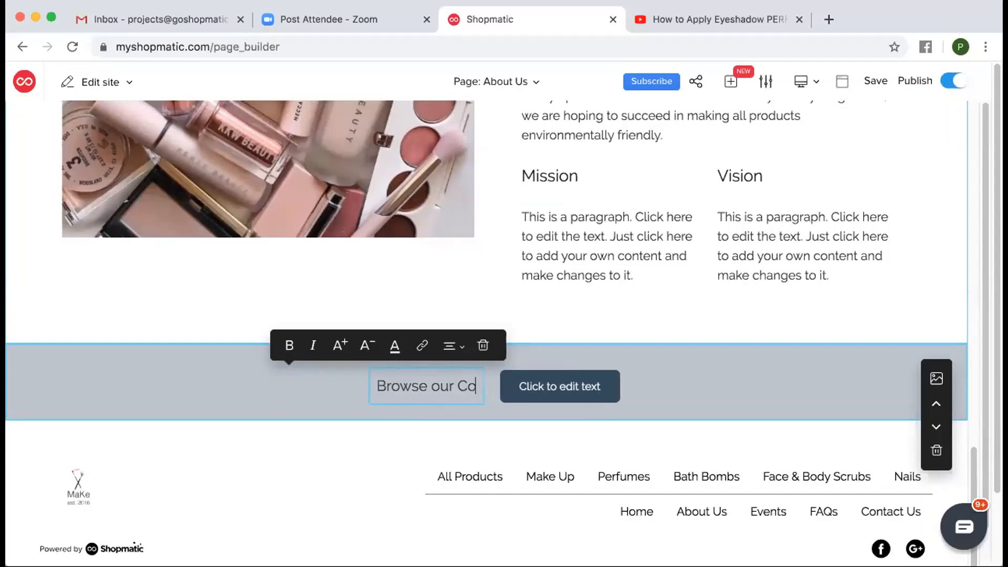
pyautogui.write('lleciton')
pyautogui.press('BackSpace')
pyautogui.press('BackSpace')
pyautogui.press('BackSpace')
pyautogui.press('BackSpace')
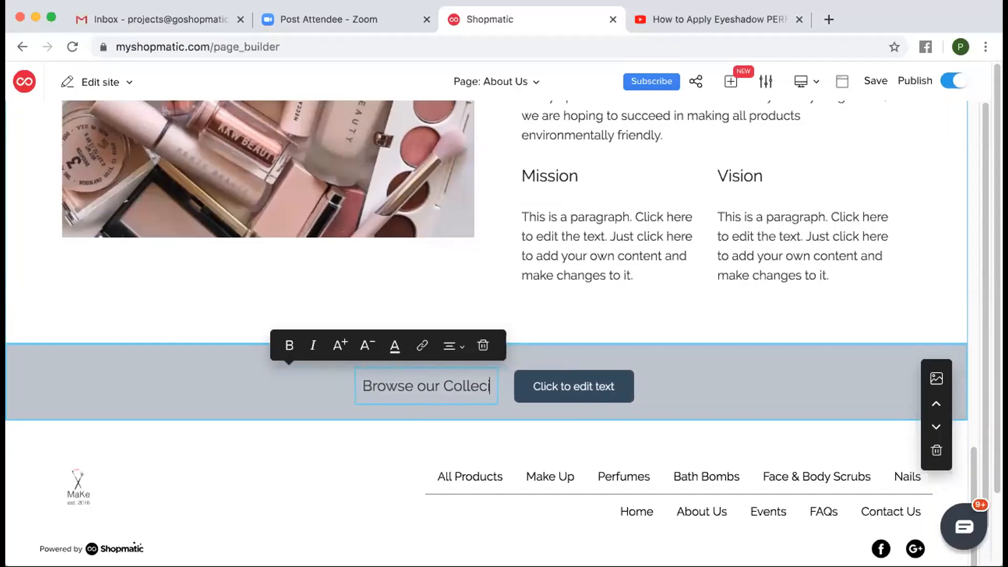
pyautogui.write('tion!')
# - Change the label of the button beside "Browse our Collection!" to "Shop now"
pyautogui.click(588, 375)
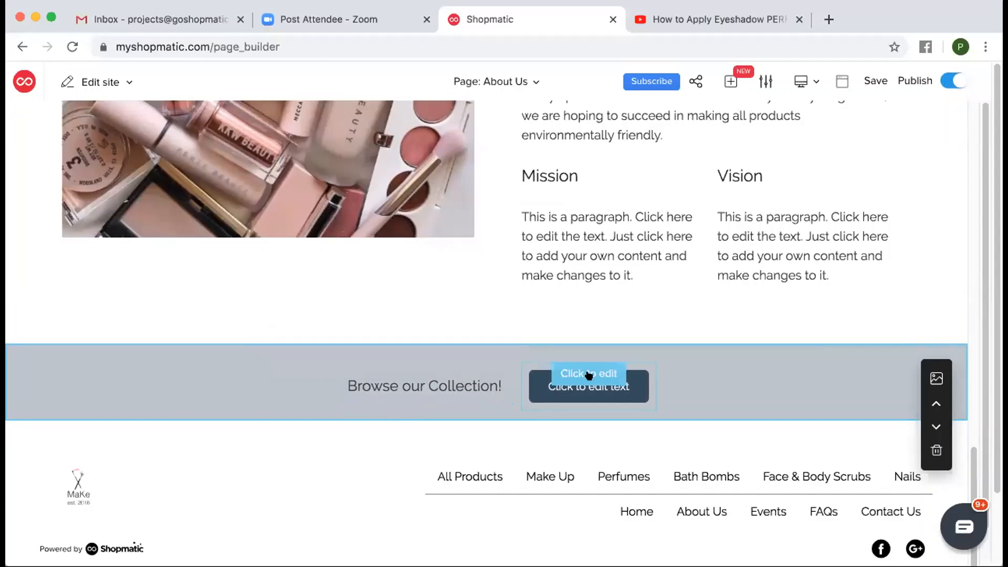
pyautogui.click(582, 378)
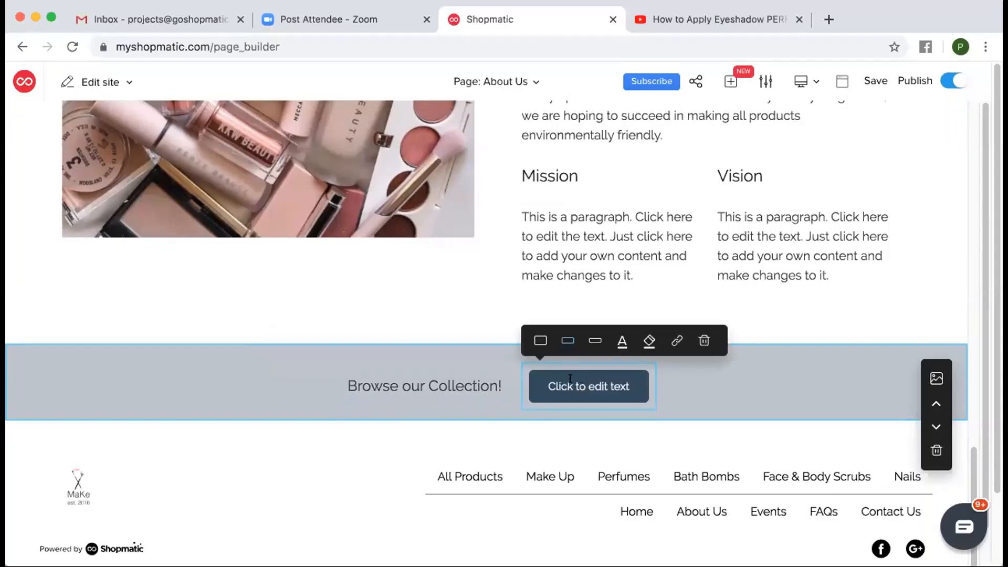
pyautogui.tripleClick(574, 382)
pyautogui.write('Shop now')
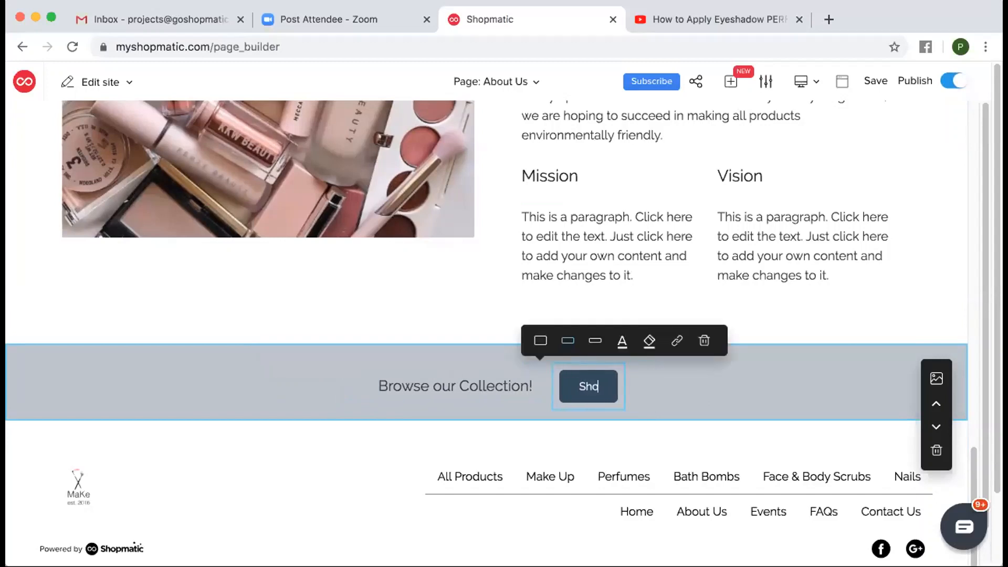
pyautogui.click(706, 448)
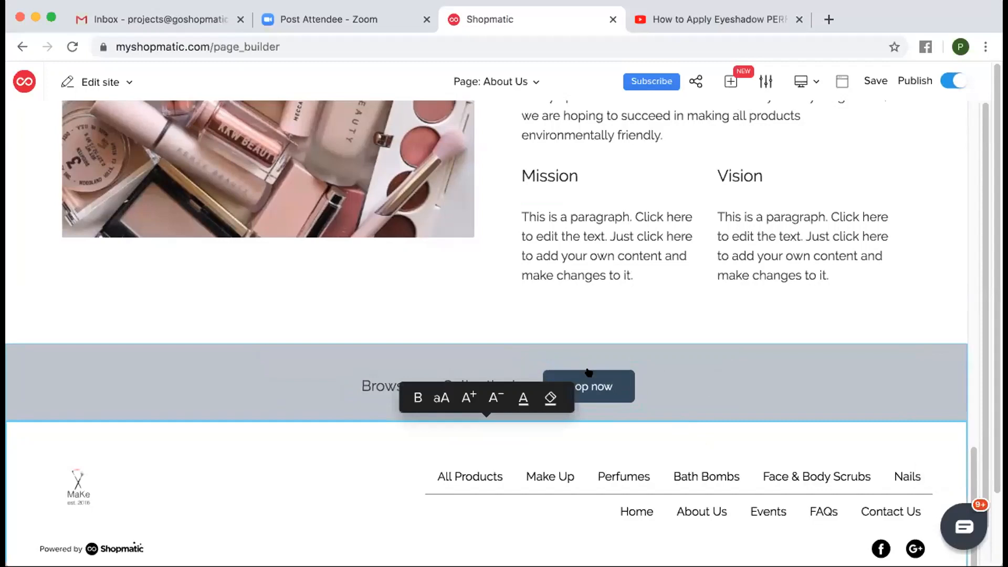
# - Set the "Browse our Collection!" section's background colour to light pink F995F5
pyautogui.click(588, 373)
pyautogui.click(594, 372)
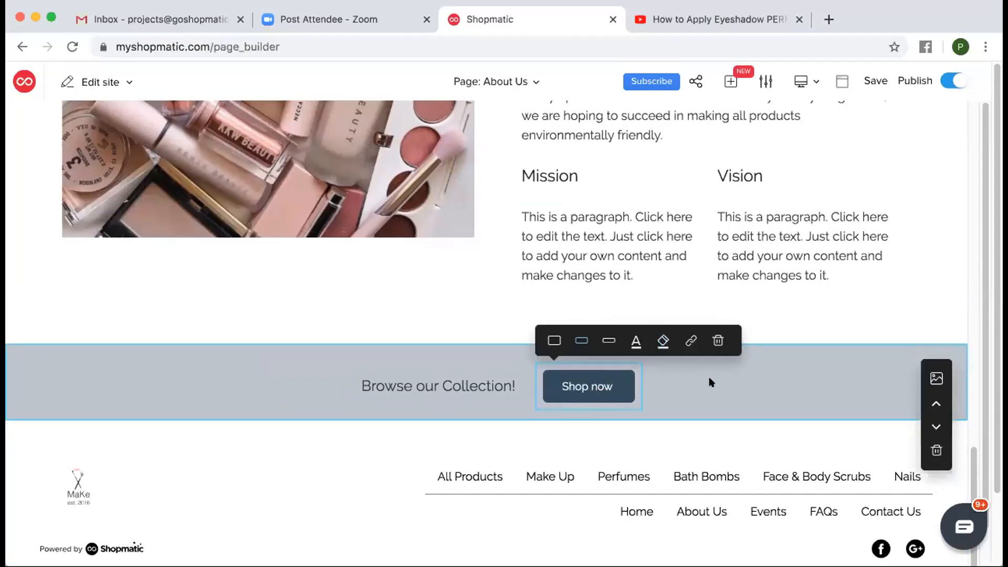
pyautogui.click(935, 378)
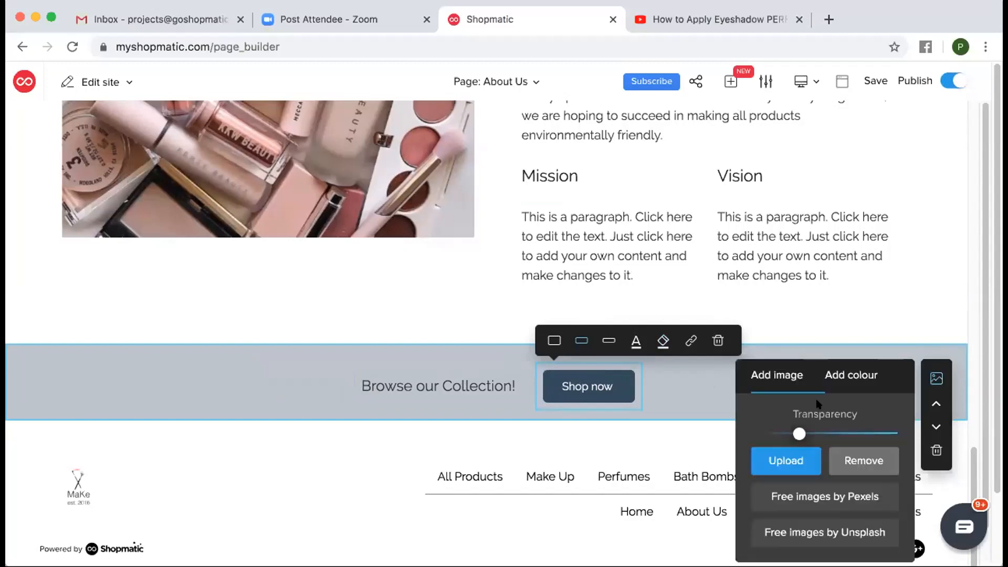
pyautogui.click(830, 382)
pyautogui.click(815, 503)
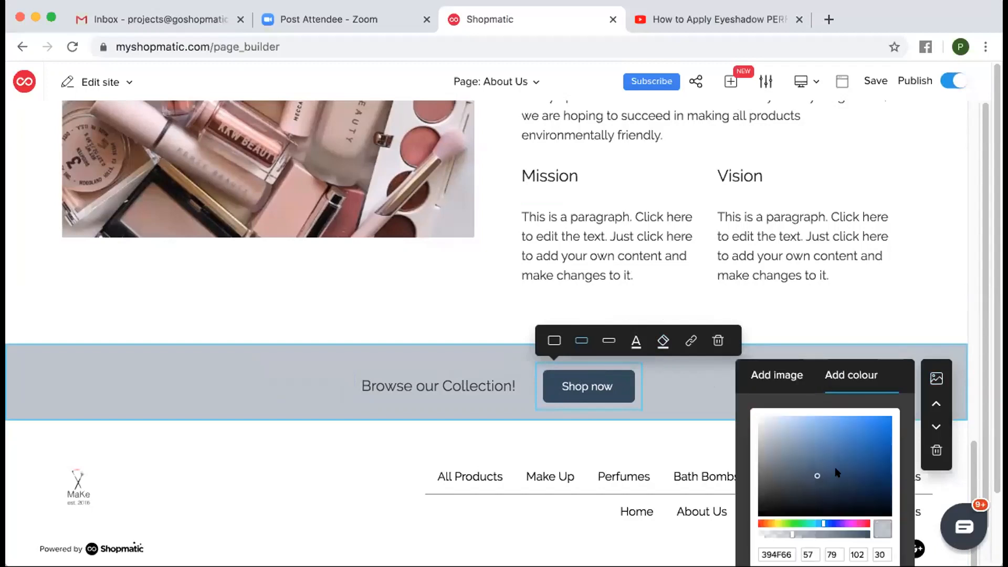
pyautogui.moveTo(845, 520); pyautogui.dragTo(848, 518)
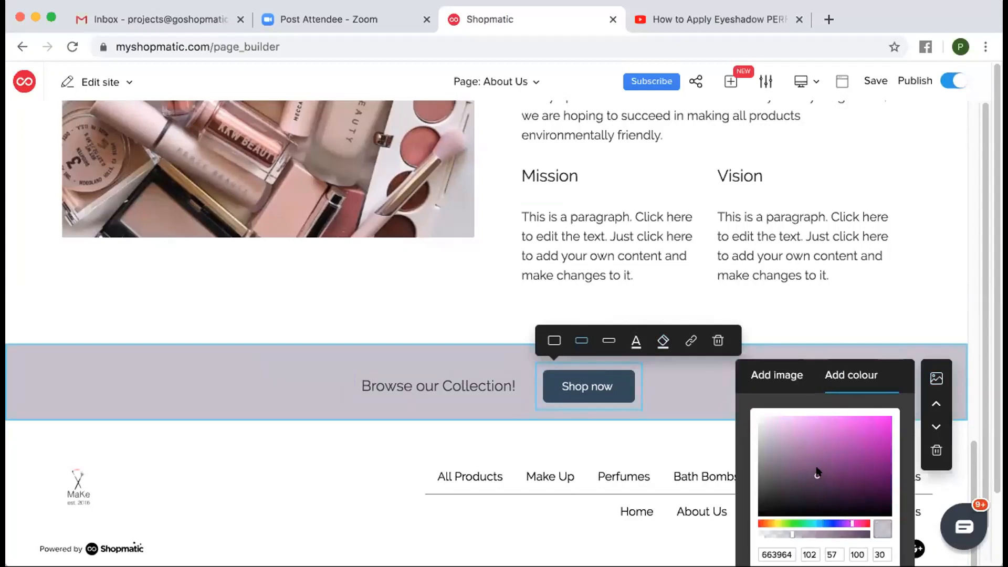
pyautogui.moveTo(817, 473); pyautogui.dragTo(809, 418)
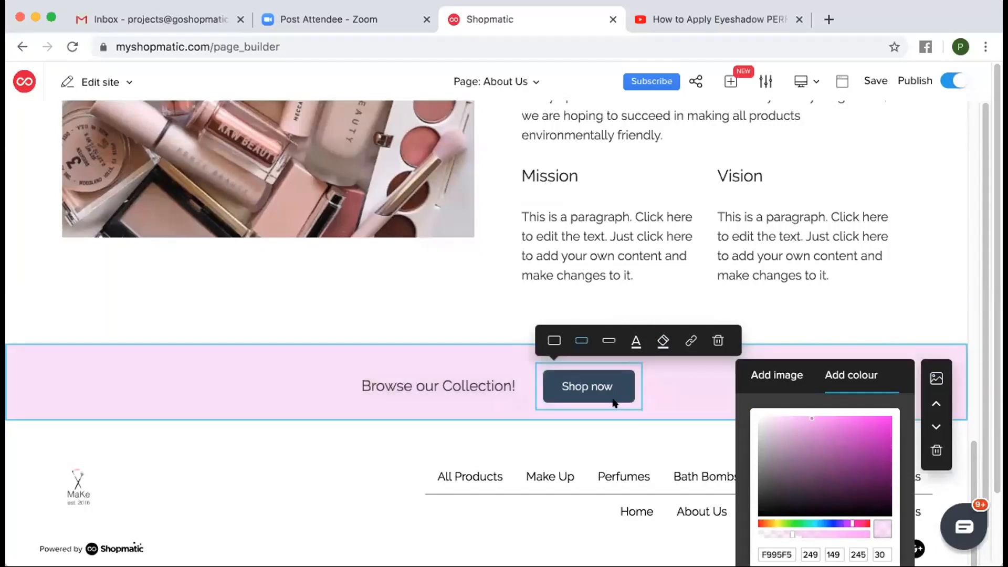
# - Set the "Shop now" button's background colour to black and close the colour settings
pyautogui.click(655, 342)
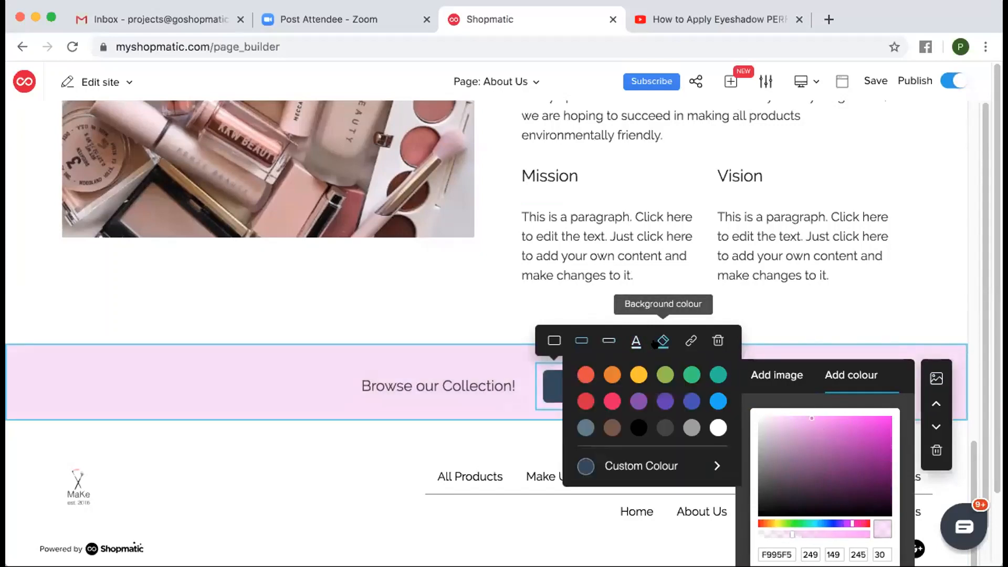
pyautogui.click(638, 427)
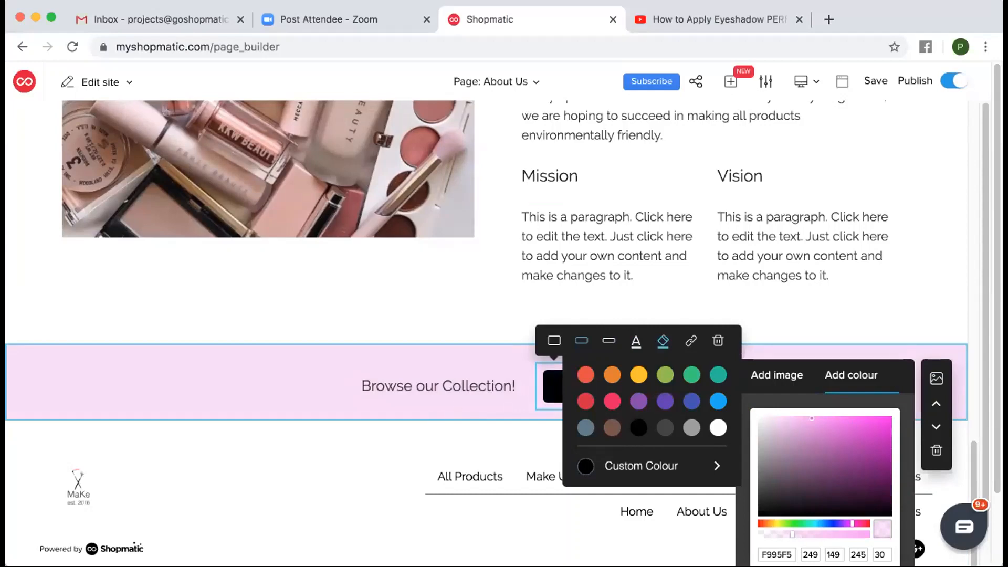
pyautogui.click(636, 341)
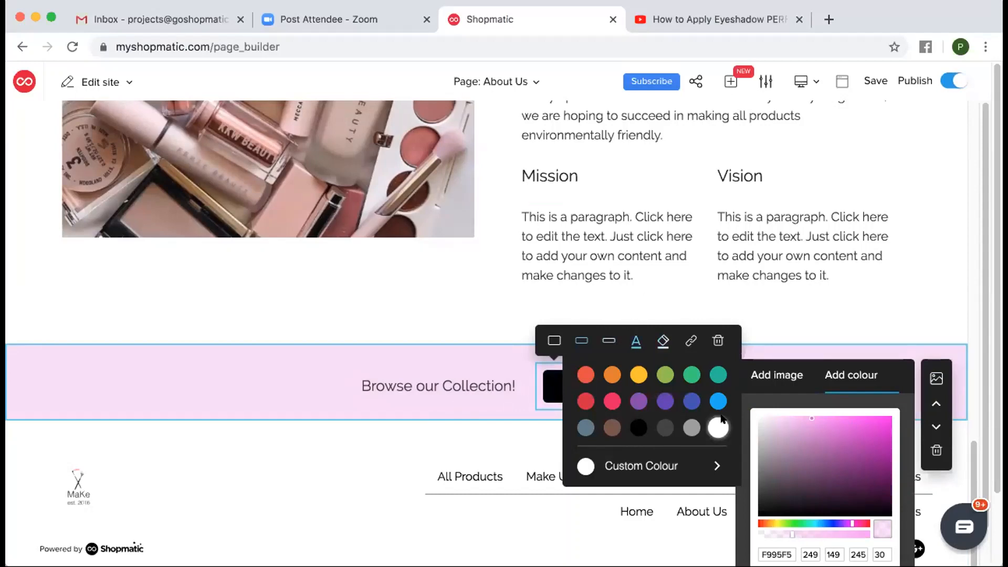
pyautogui.click(467, 313)
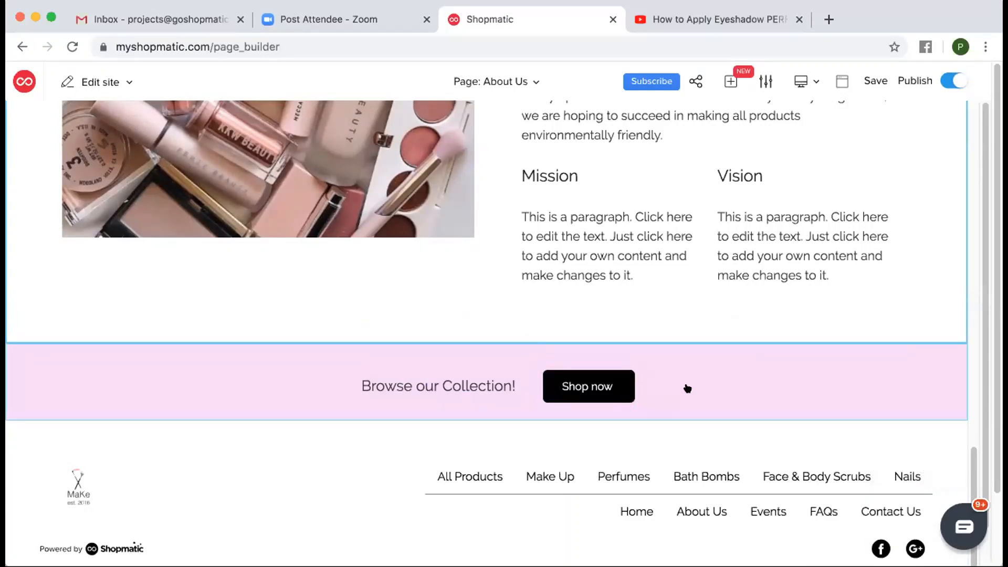
# - Review the About Us page's sections between the header and the footer, including the new "Browse our Collection!" strip
pyautogui.scroll(10, 691, 383)
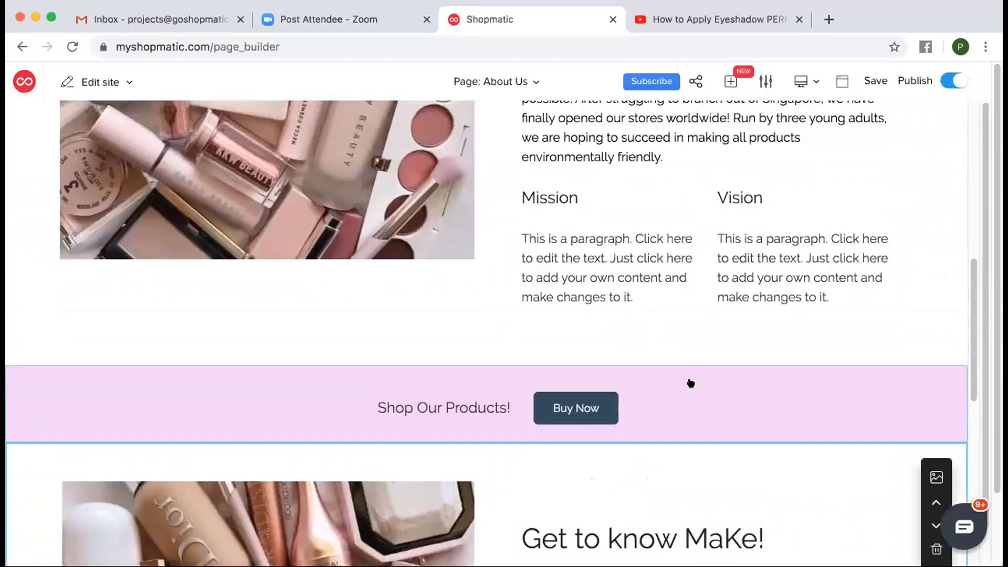
pyautogui.scroll(5, 691, 383)
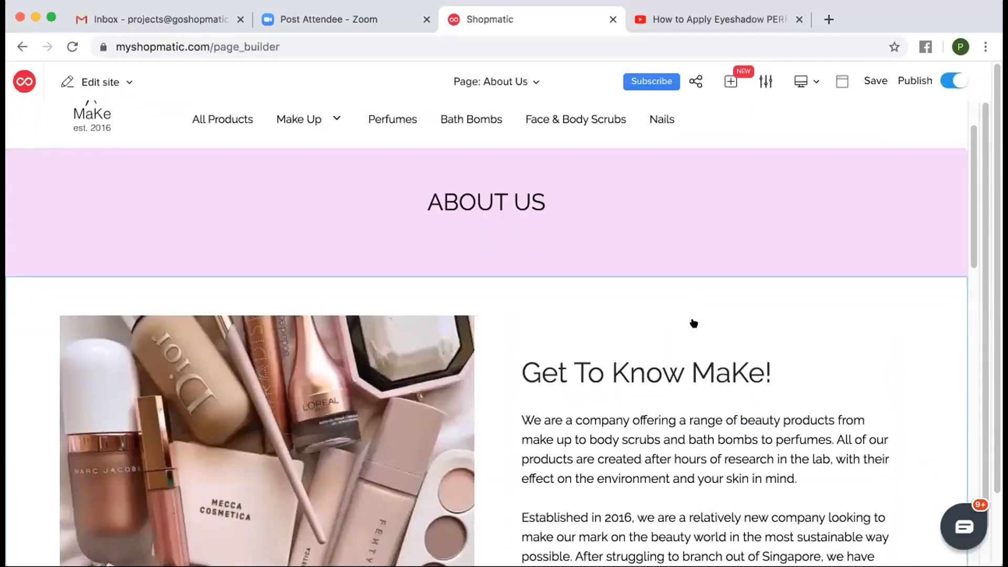
pyautogui.scroll(-10, 690, 285)
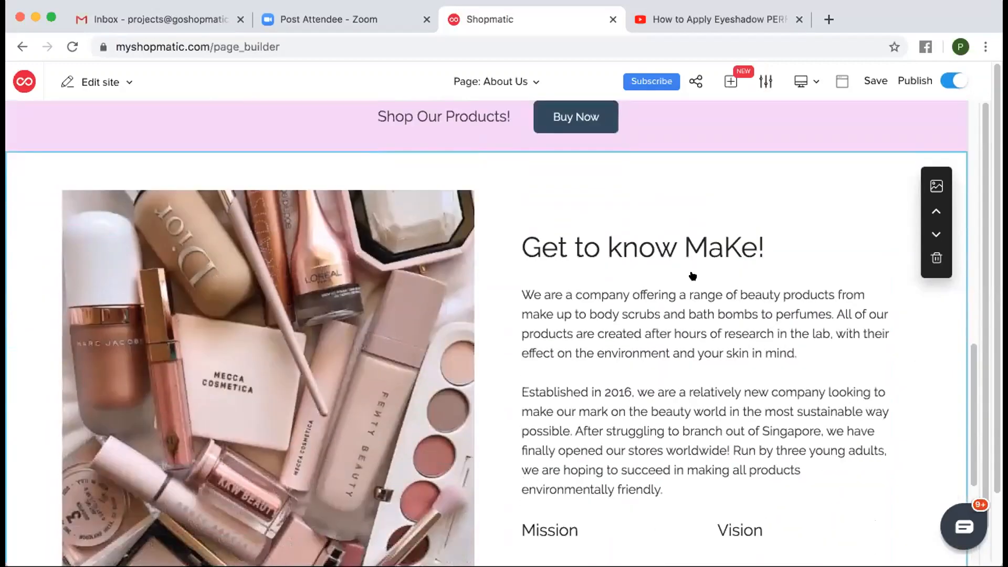
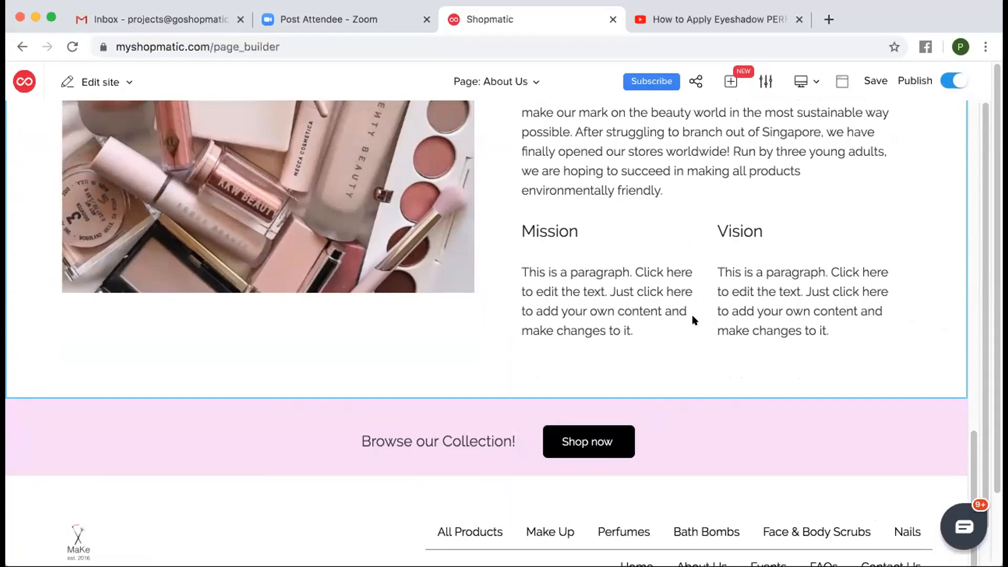
pyautogui.scroll(8, 705, 271)
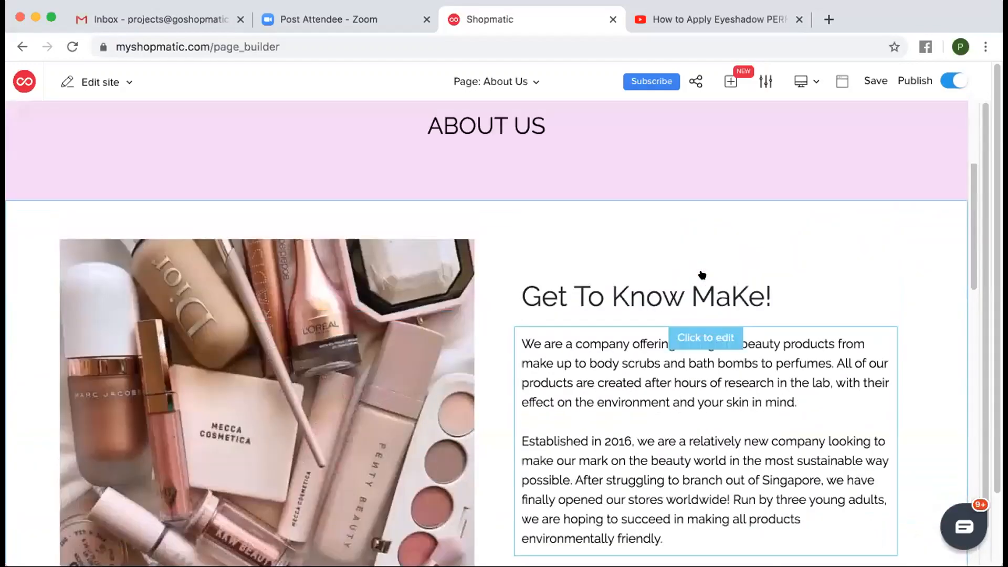
pyautogui.scroll(3, 702, 275)
pyautogui.scroll(-15, 702, 274)
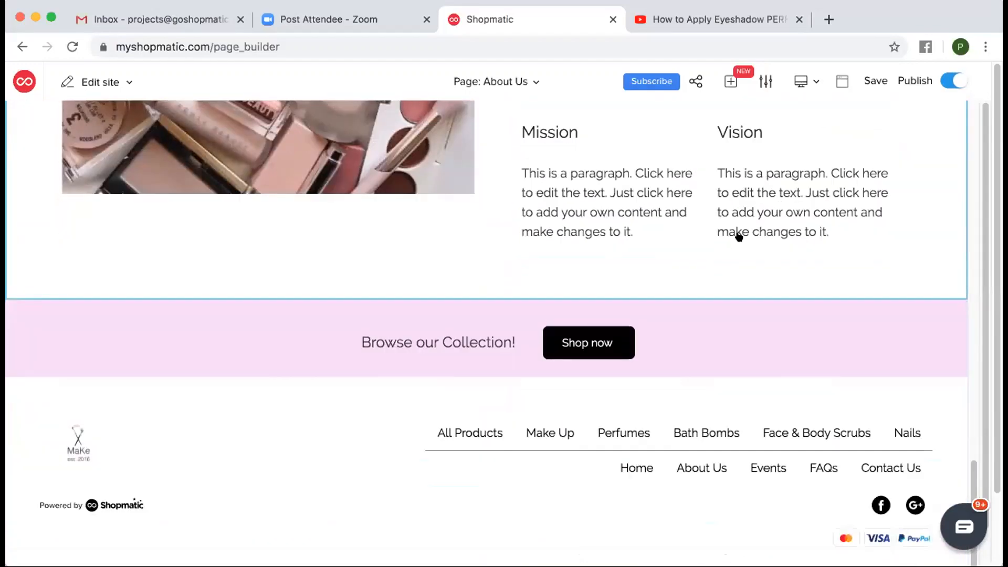
pyautogui.scroll(5, 739, 237)
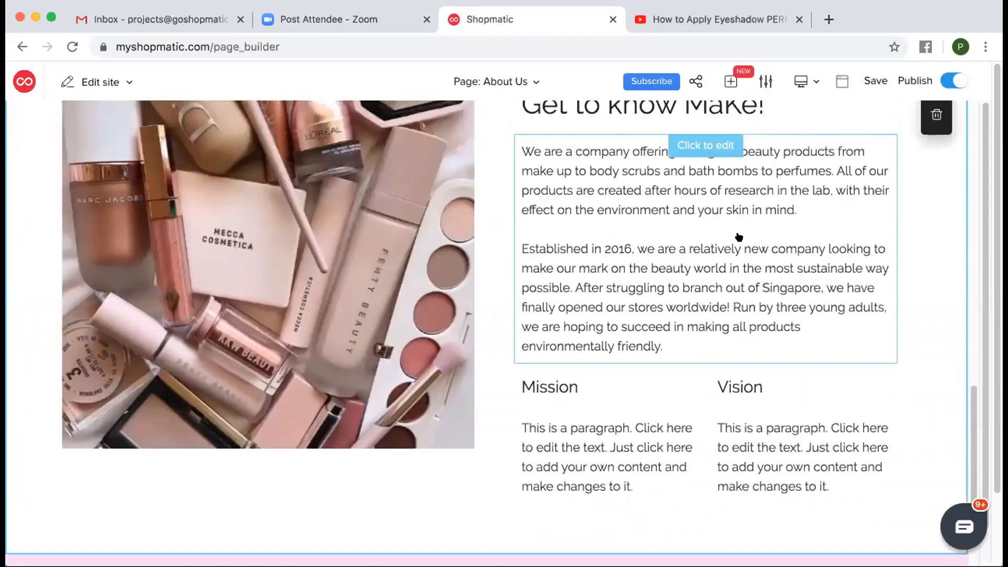
pyautogui.scroll(7, 738, 235)
# - Add the brand logos element section to the About Us page beneath the "Browse our Collection!" strip
pyautogui.click(730, 81)
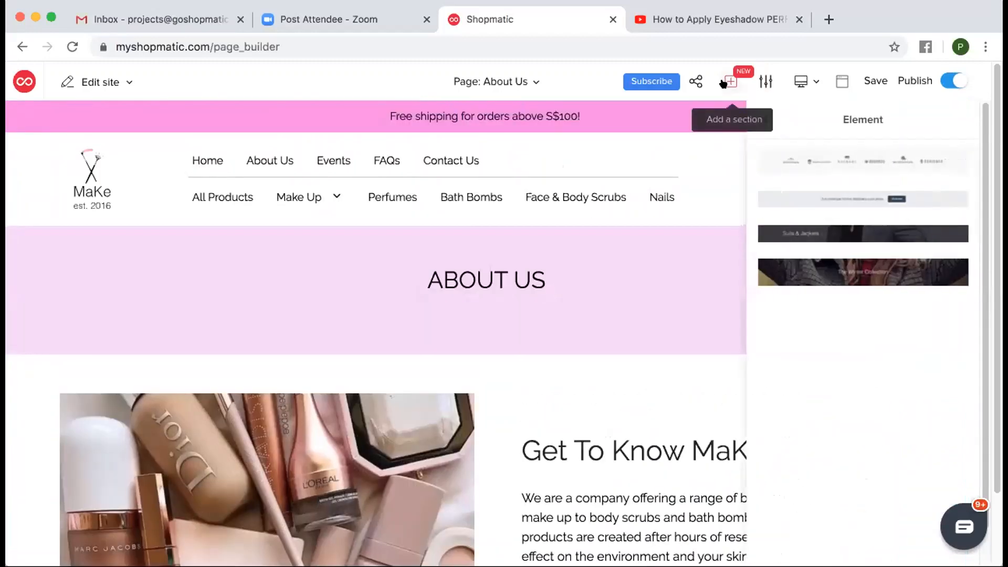
pyautogui.click(812, 160)
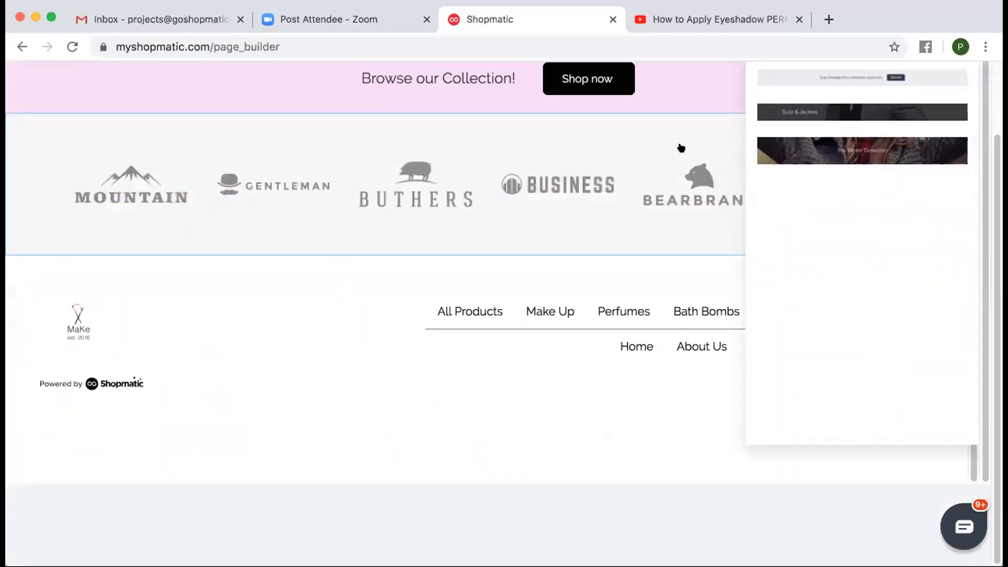
pyautogui.scroll(3, 770, 240)
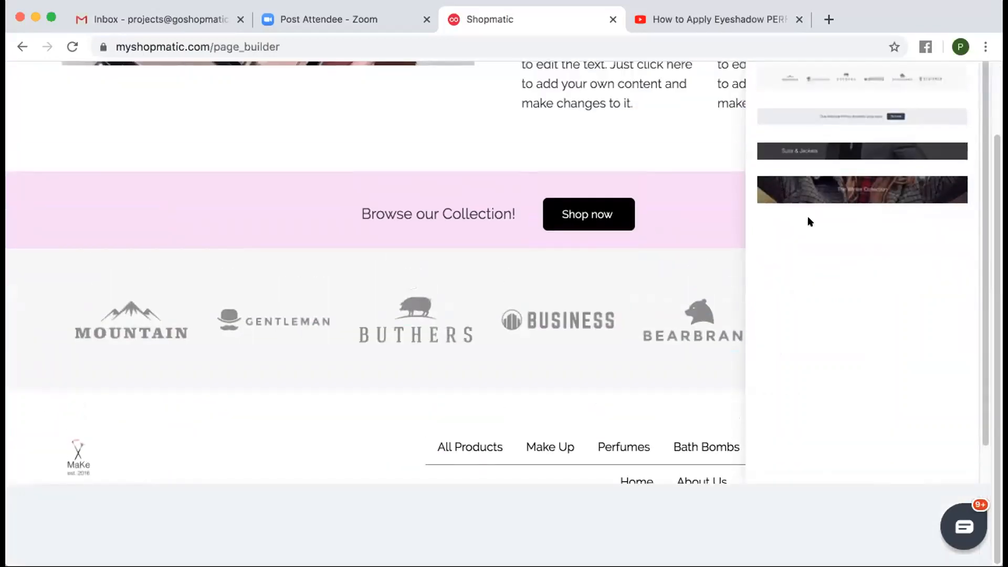
# - Replace the Mountain logo in the brand logos section with the image abhlogo.png
pyautogui.click(731, 82)
pyautogui.scroll(-2, 712, 248)
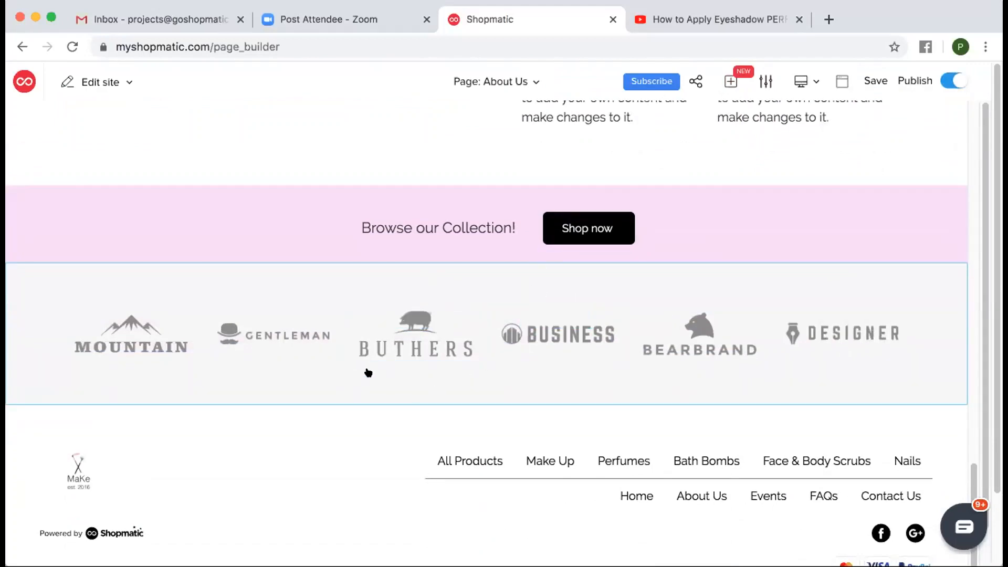
pyautogui.click(456, 295)
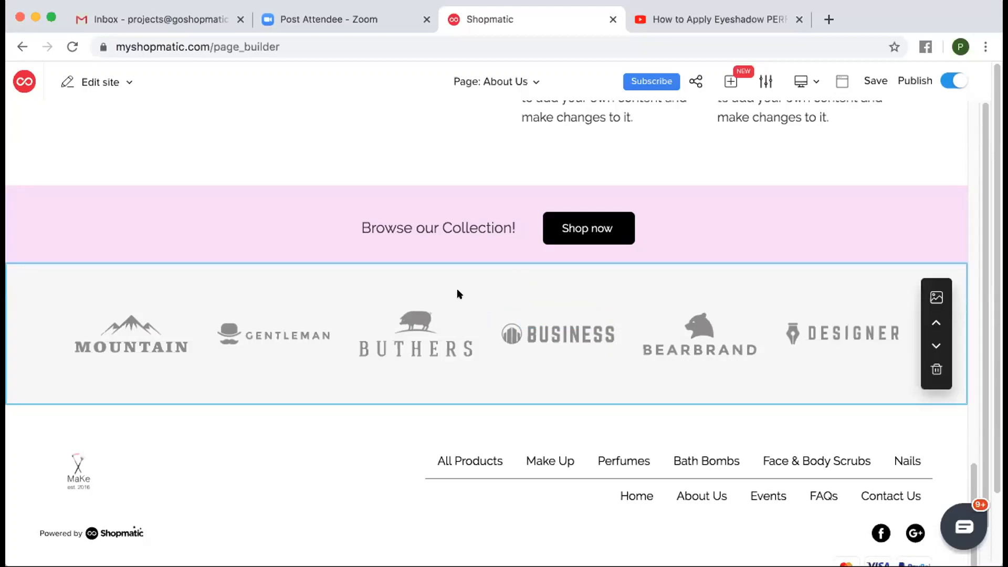
pyautogui.click(138, 319)
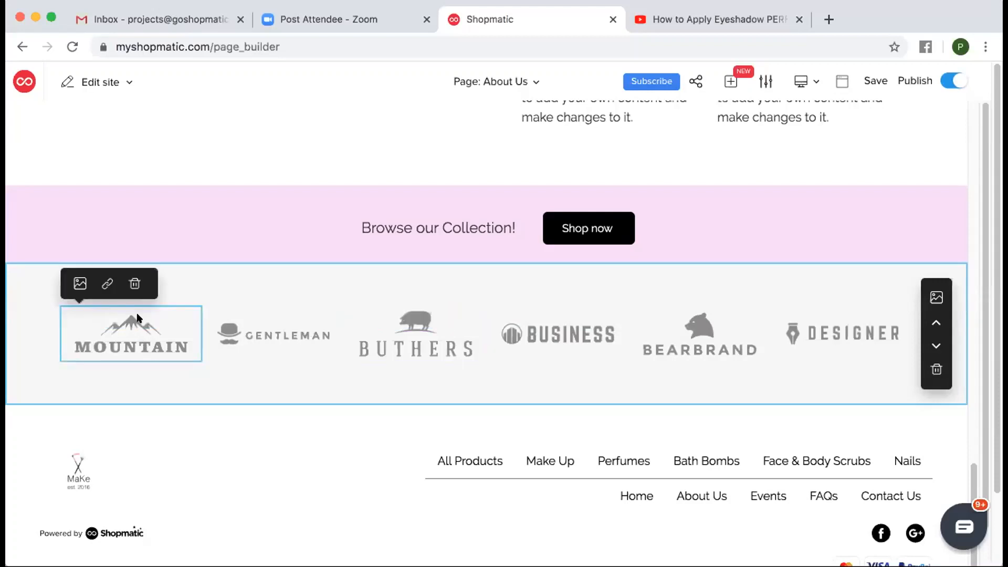
pyautogui.click(80, 284)
pyautogui.click(515, 96)
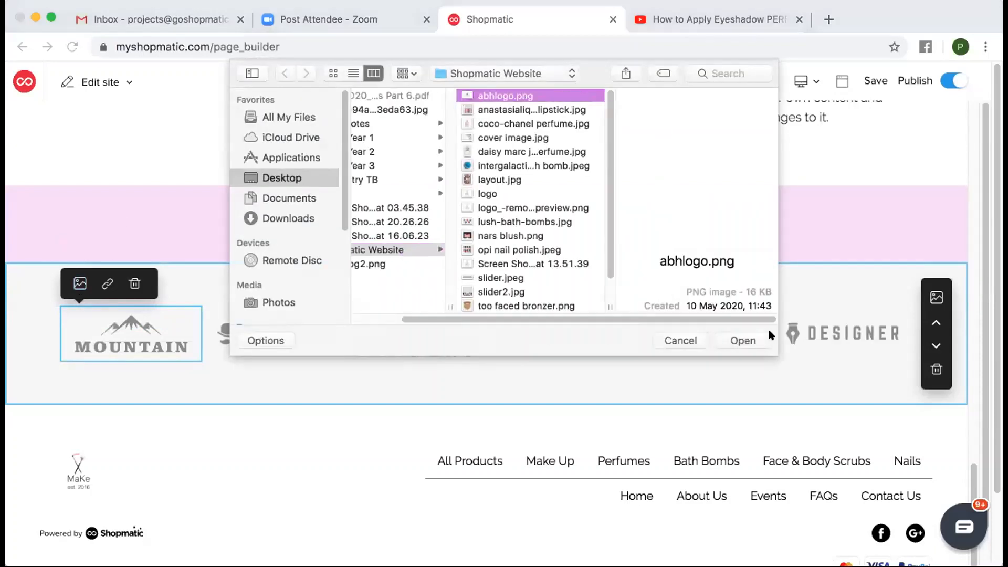
pyautogui.click(740, 341)
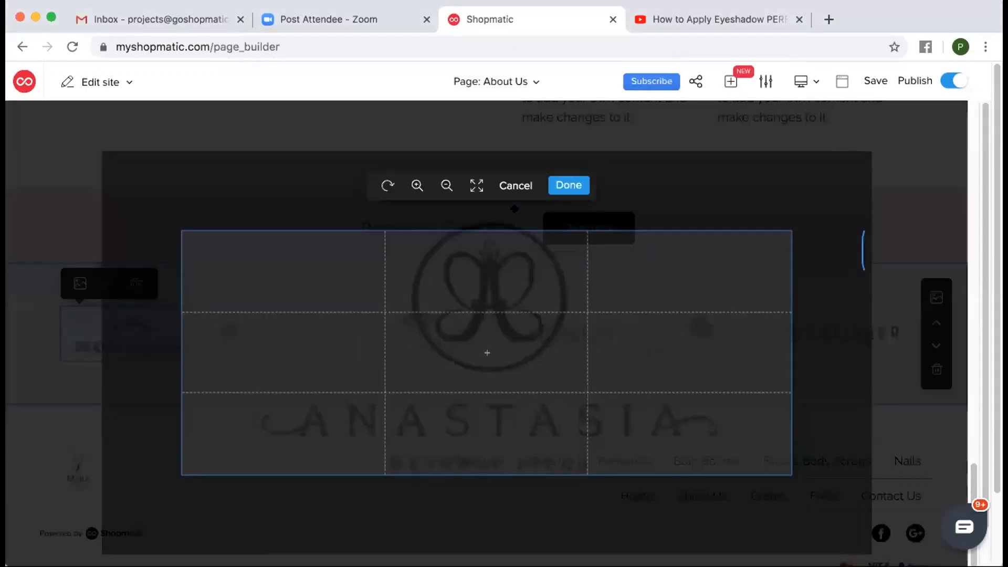
# - Shrink the Anastasia logo so it fits inside the crop frame and apply the crop
pyautogui.doubleClick(446, 186)
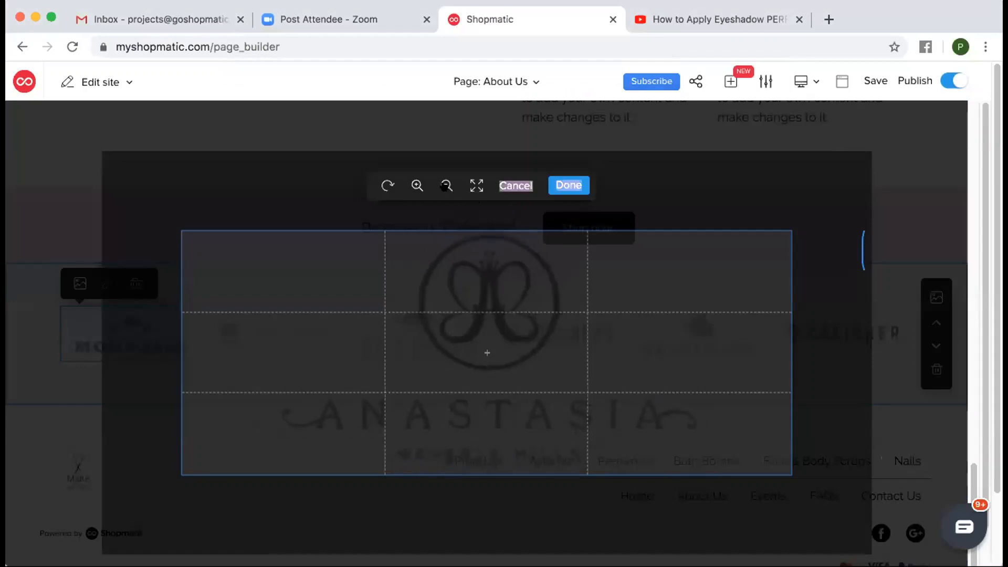
pyautogui.click(446, 185)
pyautogui.moveTo(475, 304); pyautogui.dragTo(475, 306)
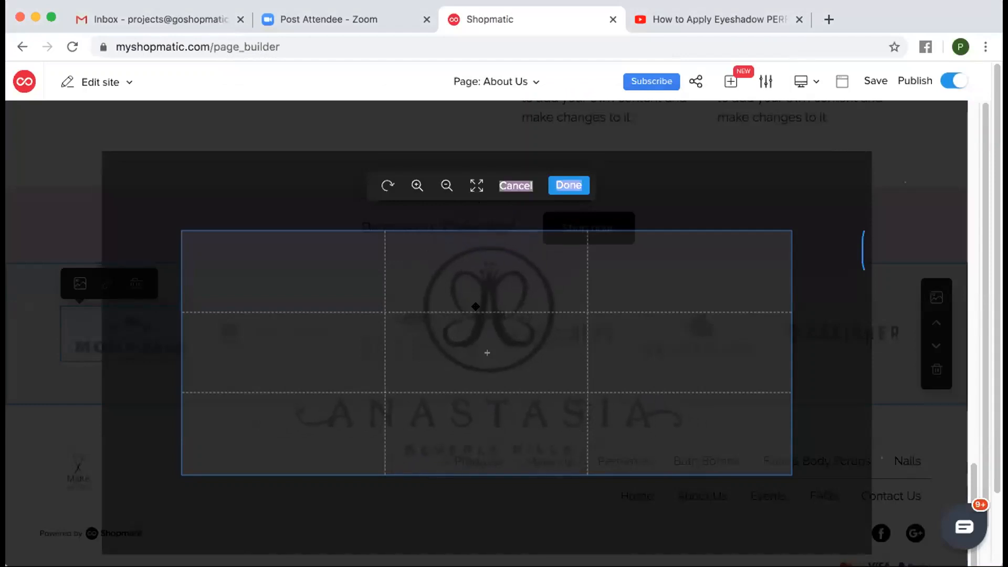
pyautogui.click(562, 184)
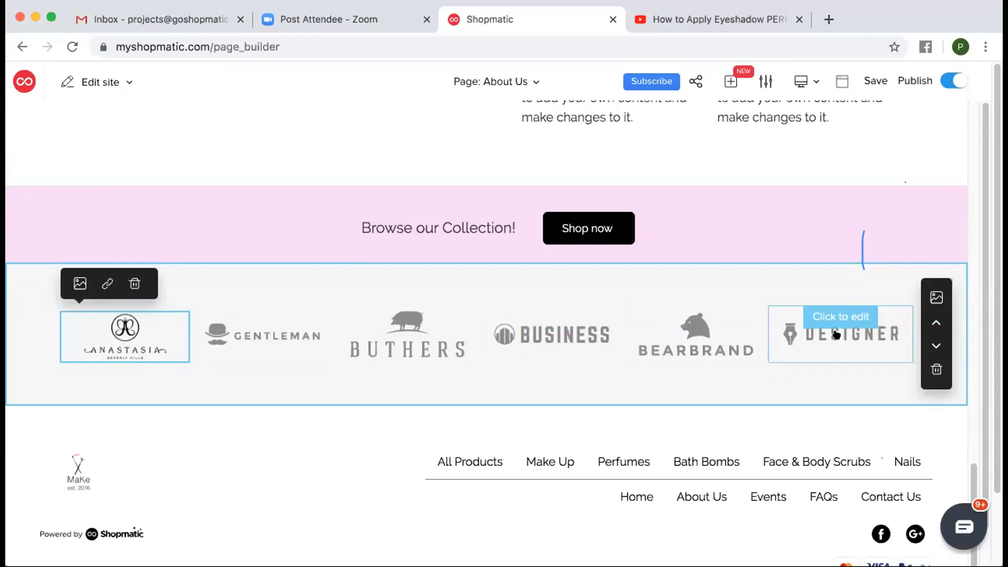
# - Delete the Designer and Bearbrand logos from the brand logos section
pyautogui.click(841, 311)
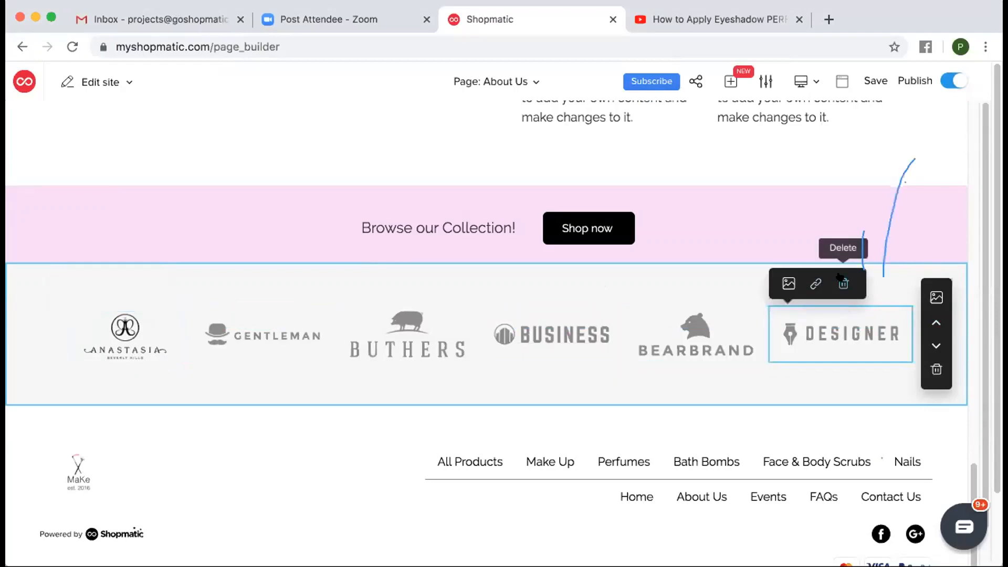
pyautogui.click(842, 283)
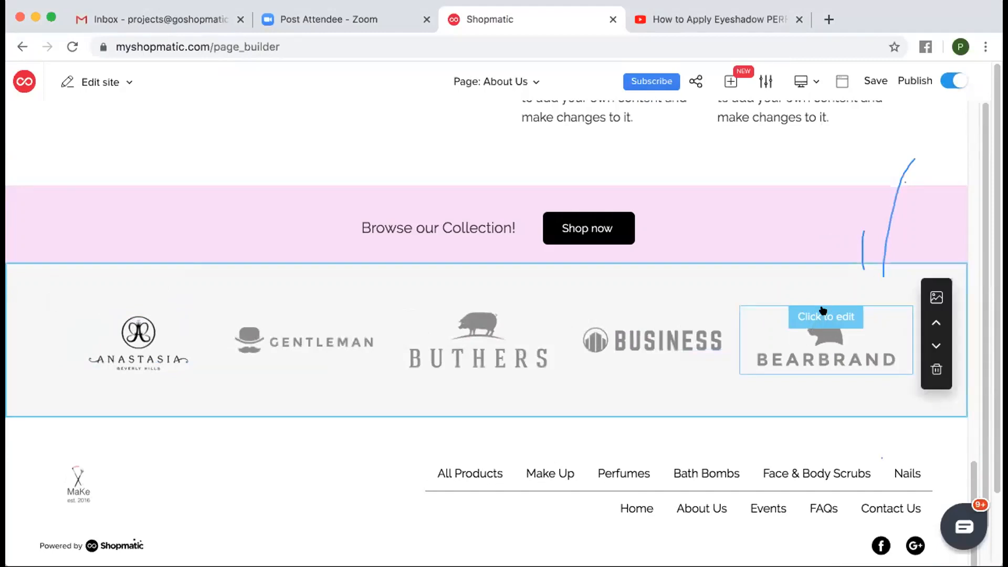
pyautogui.click(825, 313)
pyautogui.click(814, 284)
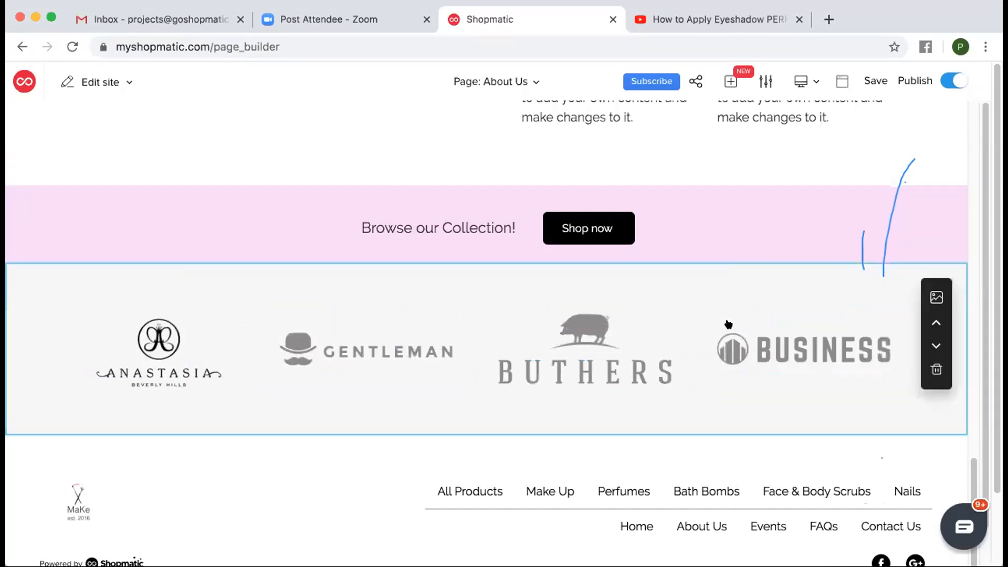
# - Set the brand logos section's background colour to white
pyautogui.click(937, 297)
pyautogui.click(851, 294)
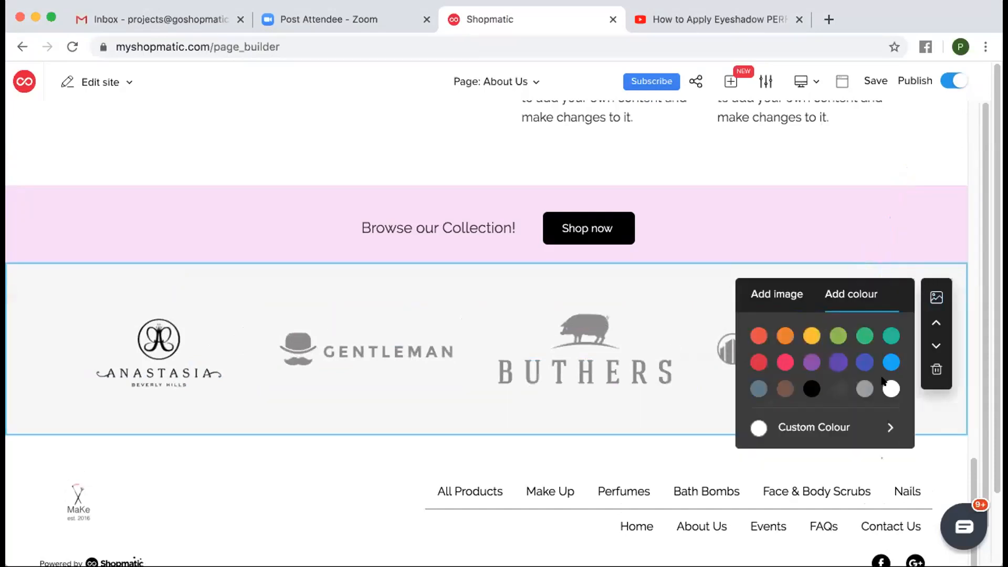
pyautogui.click(891, 388)
pyautogui.click(356, 493)
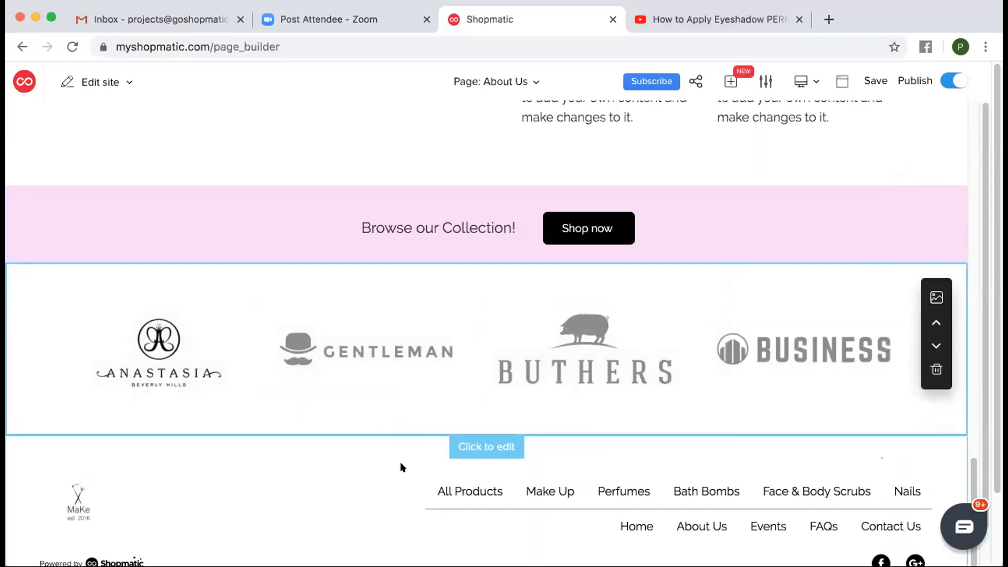
# - Look over the available section types without adding one, and save the About Us page
pyautogui.scroll(15, 477, 286)
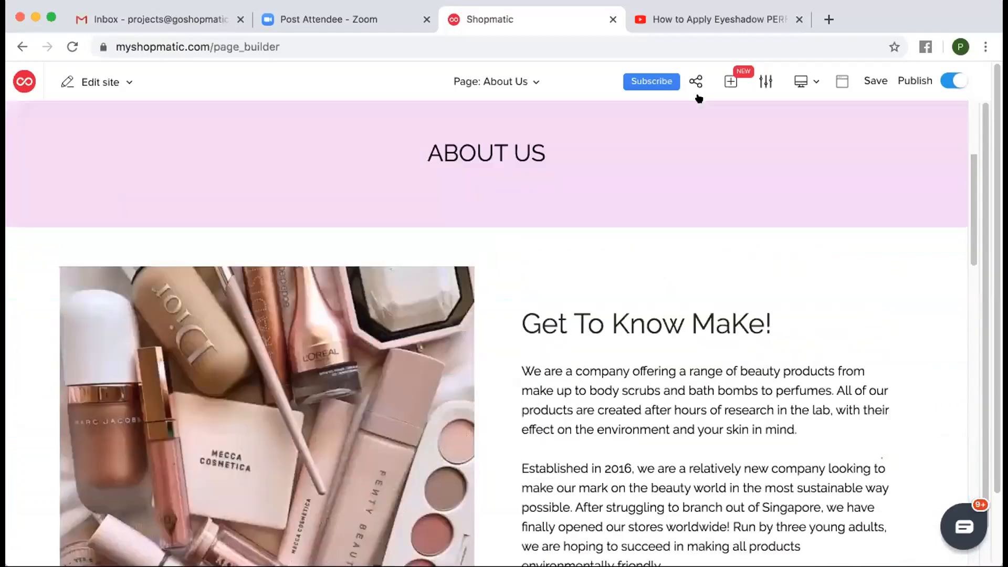
pyautogui.click(731, 81)
pyautogui.click(763, 117)
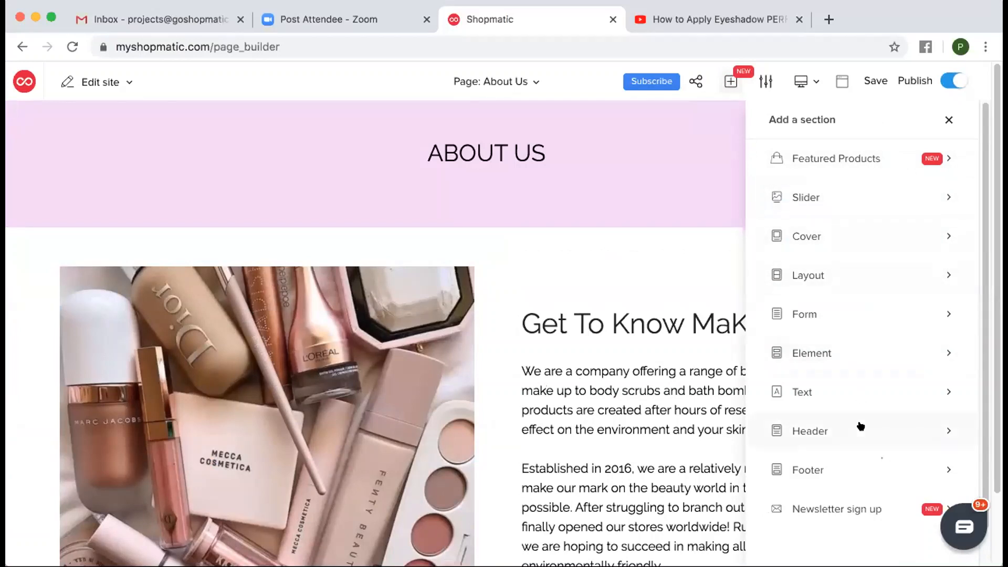
pyautogui.click(944, 120)
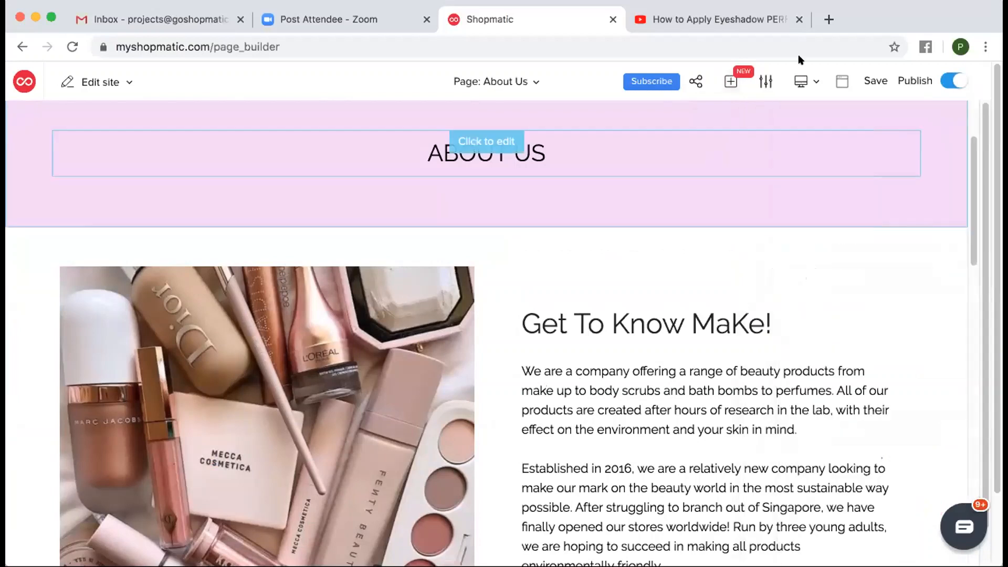
pyautogui.click(875, 79)
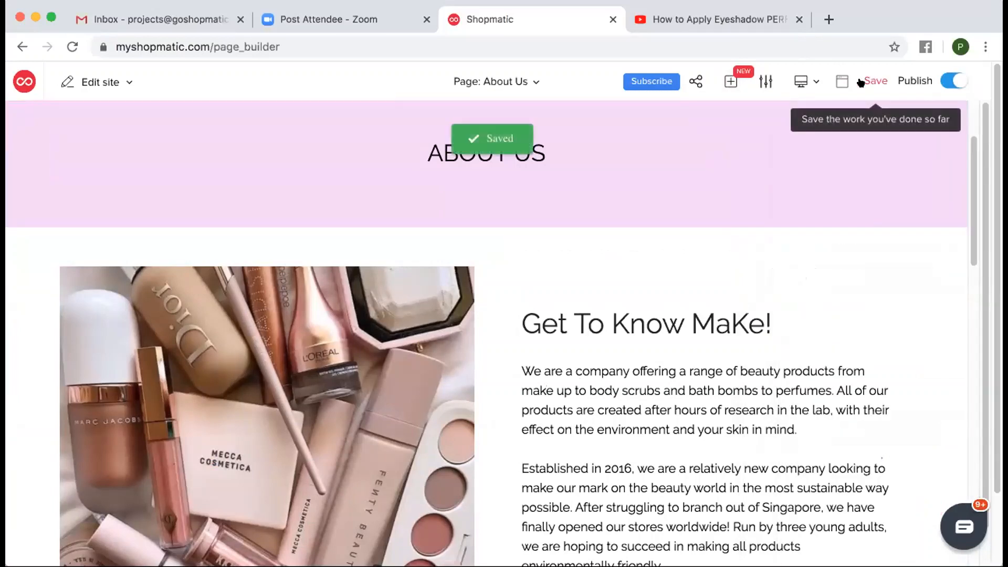
# - Switch to the Events page and review its make up tutorials section and video
pyautogui.click(528, 84)
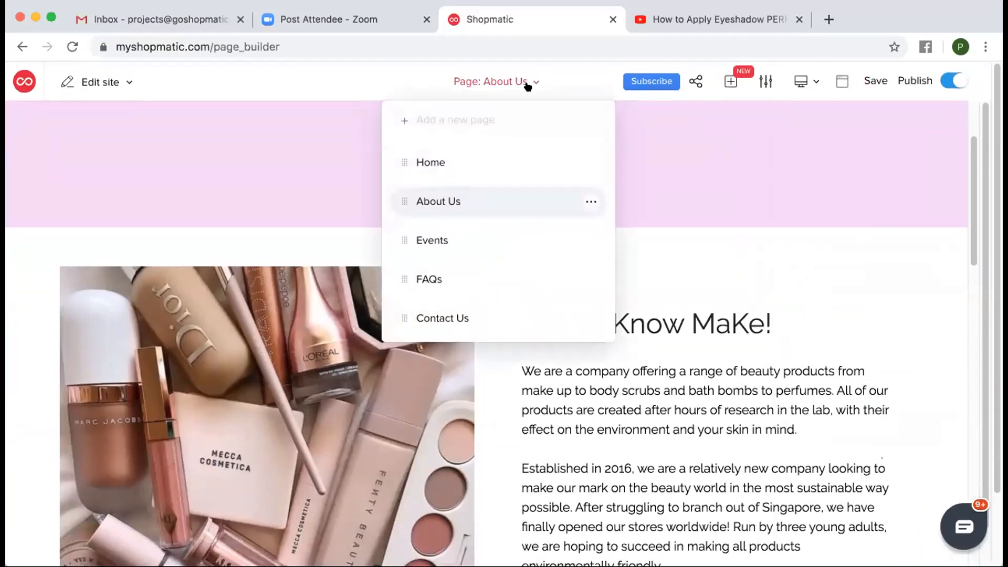
pyautogui.click(481, 240)
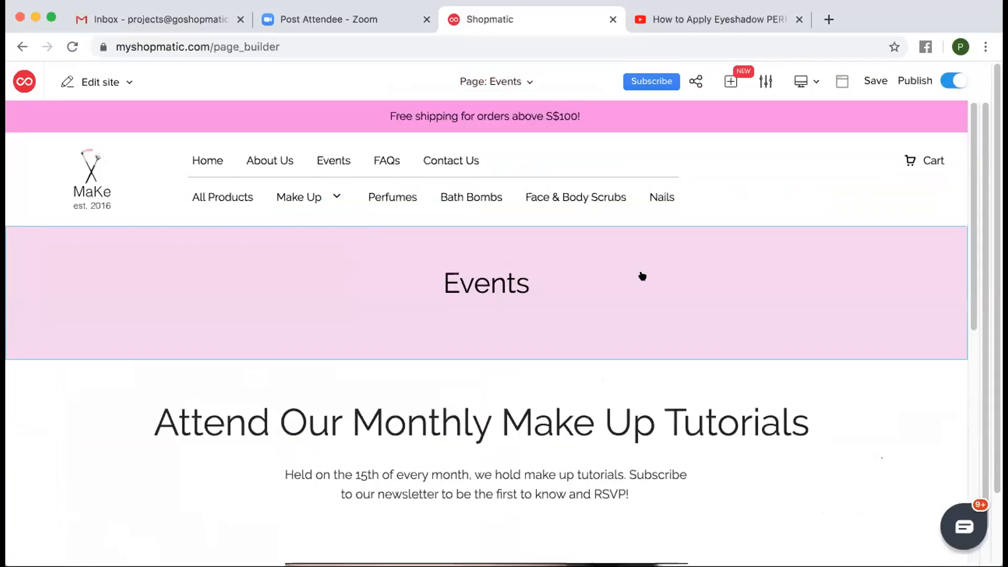
pyautogui.scroll(-3, 642, 276)
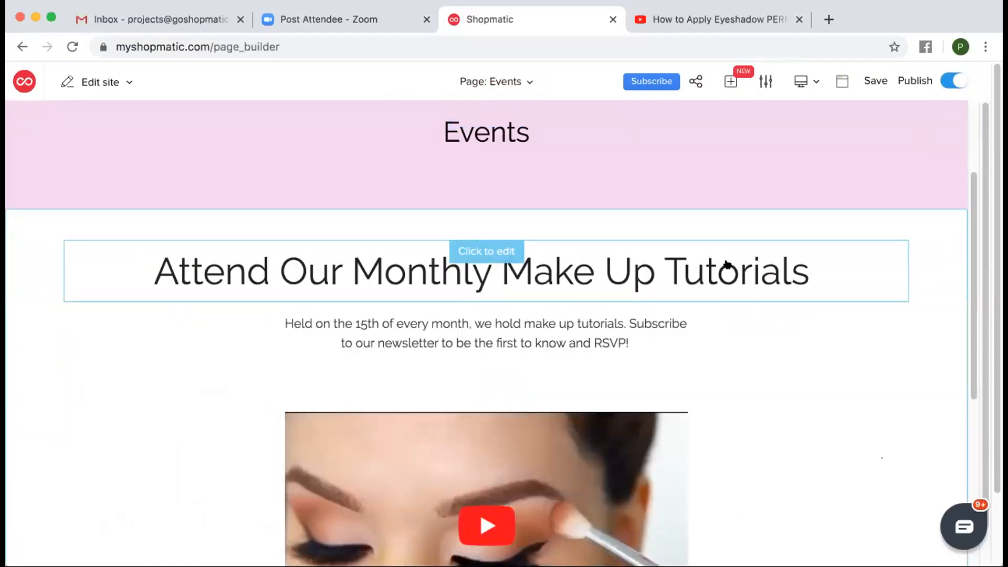
pyautogui.scroll(-6, 726, 264)
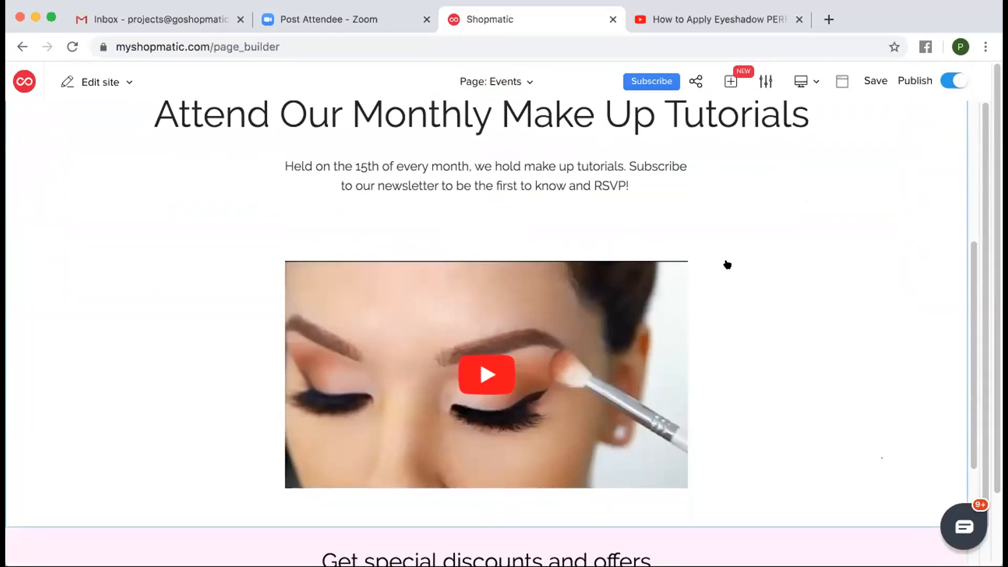
pyautogui.scroll(9, 725, 263)
# - Add the Layout-014 section, with title, text, button and image, to the Events page
pyautogui.click(729, 84)
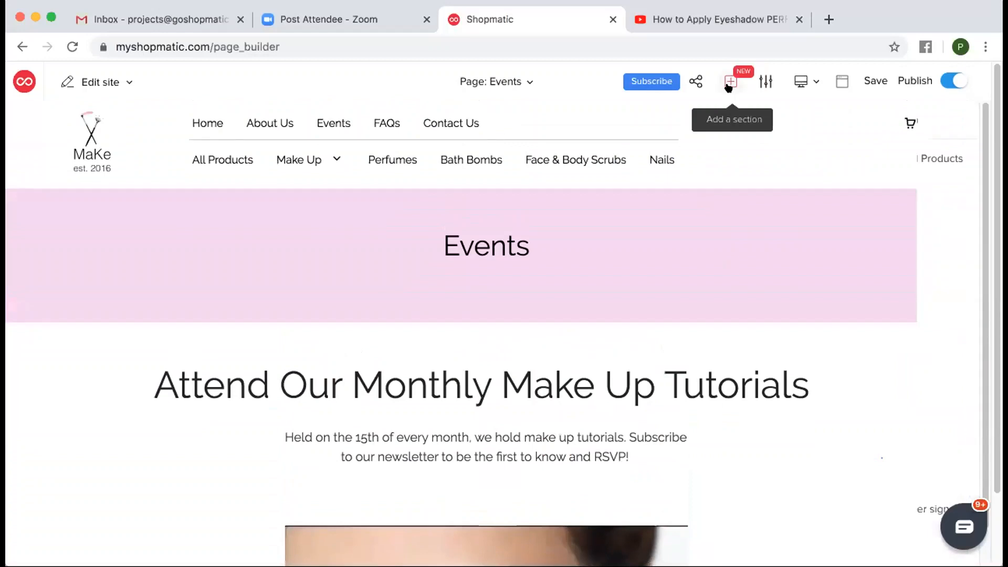
pyautogui.click(824, 275)
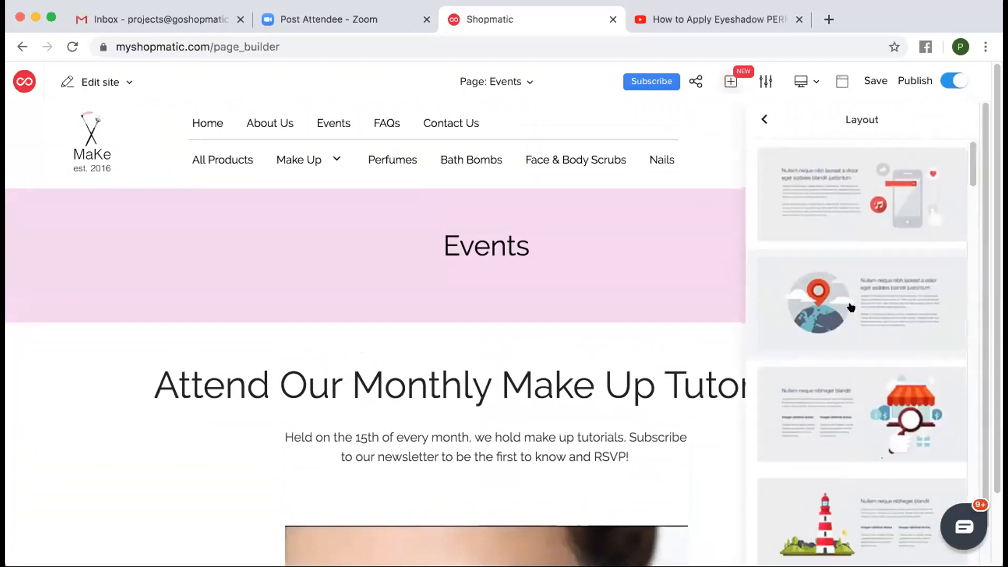
pyautogui.scroll(-10, 827, 279)
pyautogui.scroll(-12, 851, 307)
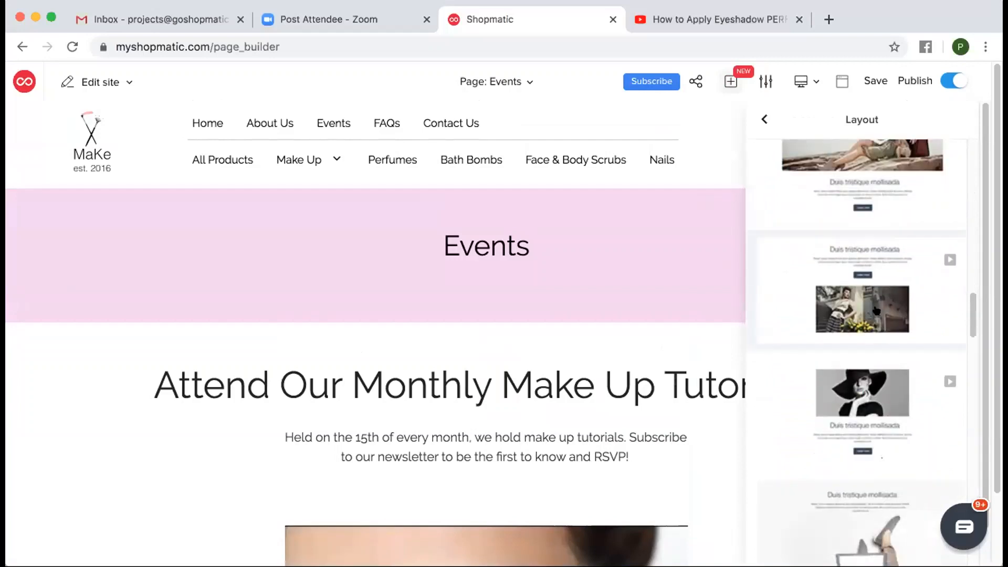
pyautogui.scroll(-1, 893, 278)
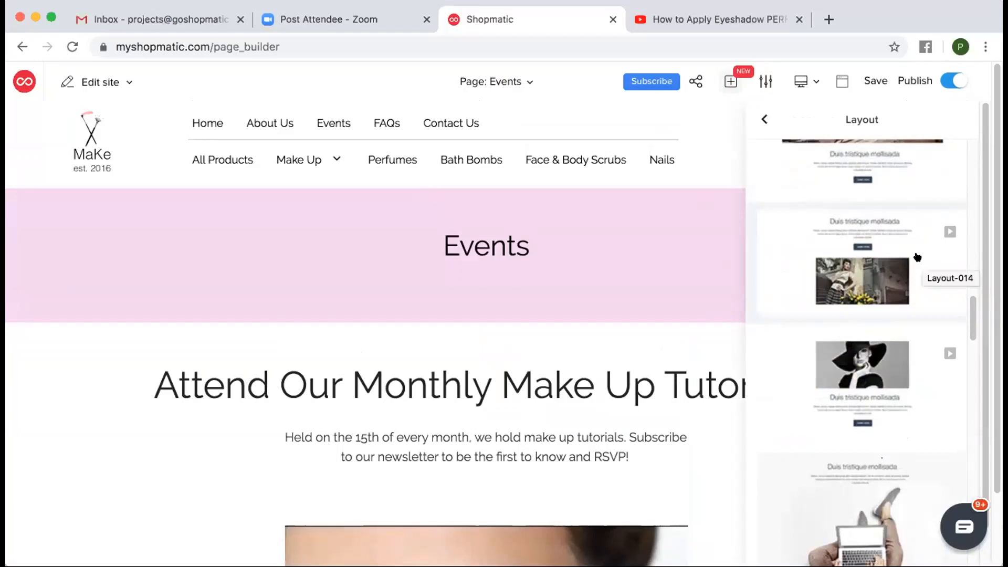
pyautogui.click(875, 259)
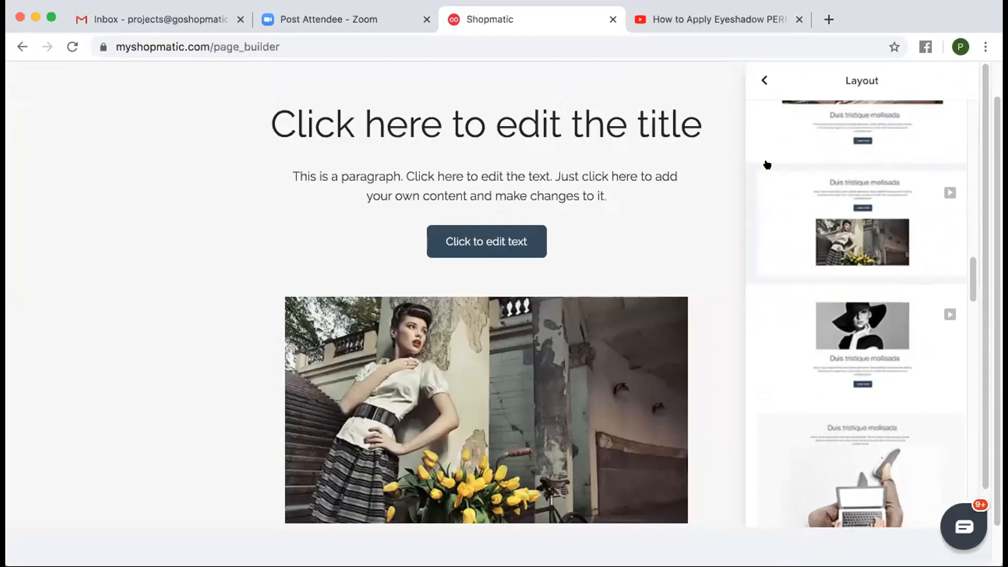
pyautogui.click(765, 82)
pyautogui.click(946, 79)
# - Change the new layout section's title to "Attend our Monthly Tutorials!"
pyautogui.scroll(2, 646, 155)
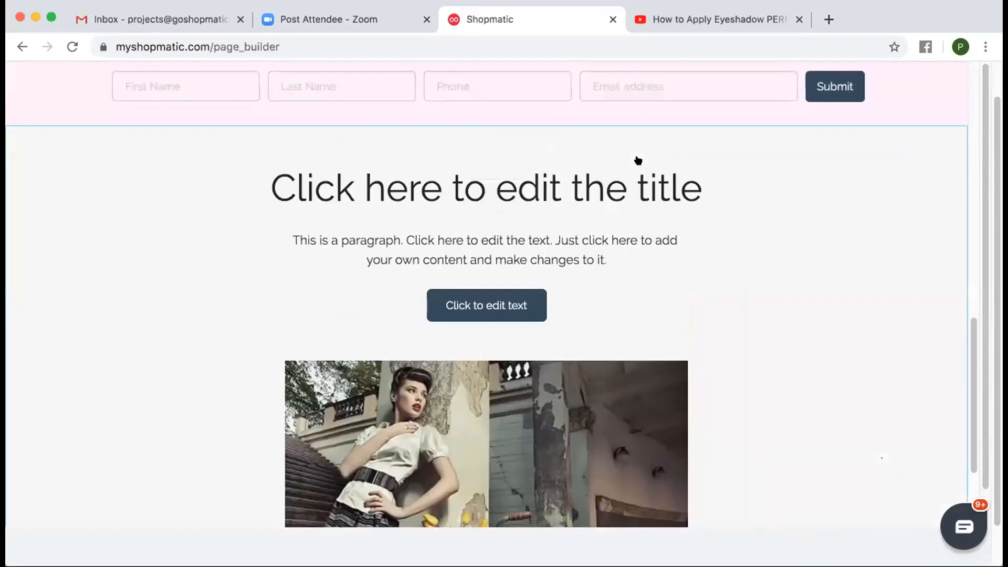
pyautogui.scroll(12, 599, 195)
pyautogui.scroll(-12, 601, 199)
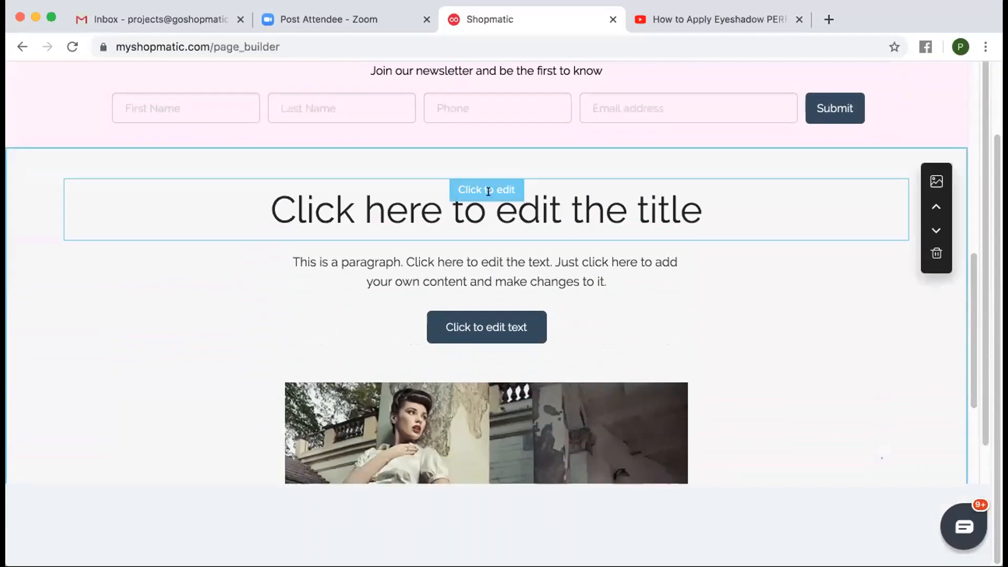
pyautogui.click(489, 192)
pyautogui.press('super+a')
pyautogui.write('Attend o')
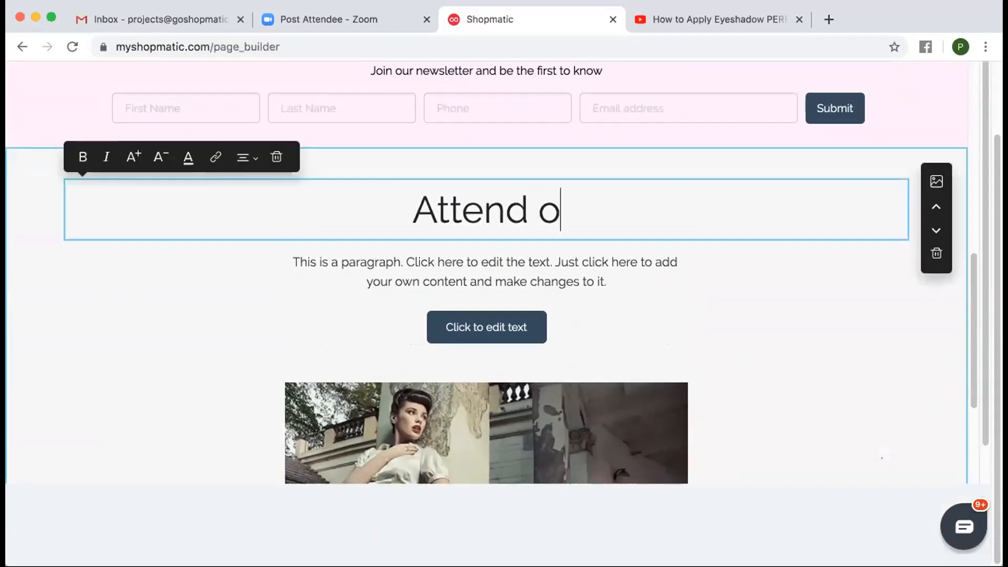
pyautogui.write('ur Monthly ')
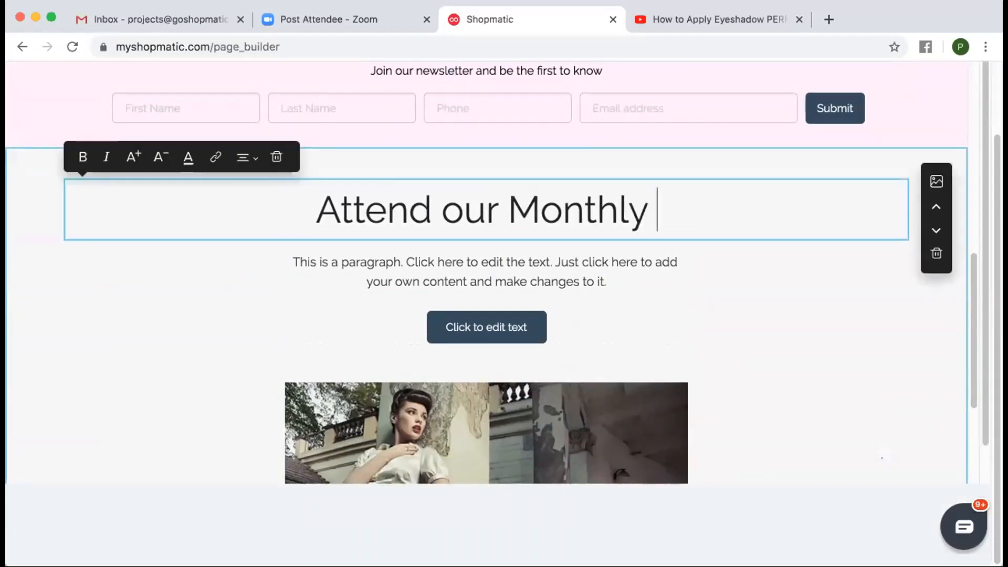
pyautogui.write('Tutro')
pyautogui.press('BackSpace')
pyautogui.press('BackSpace')
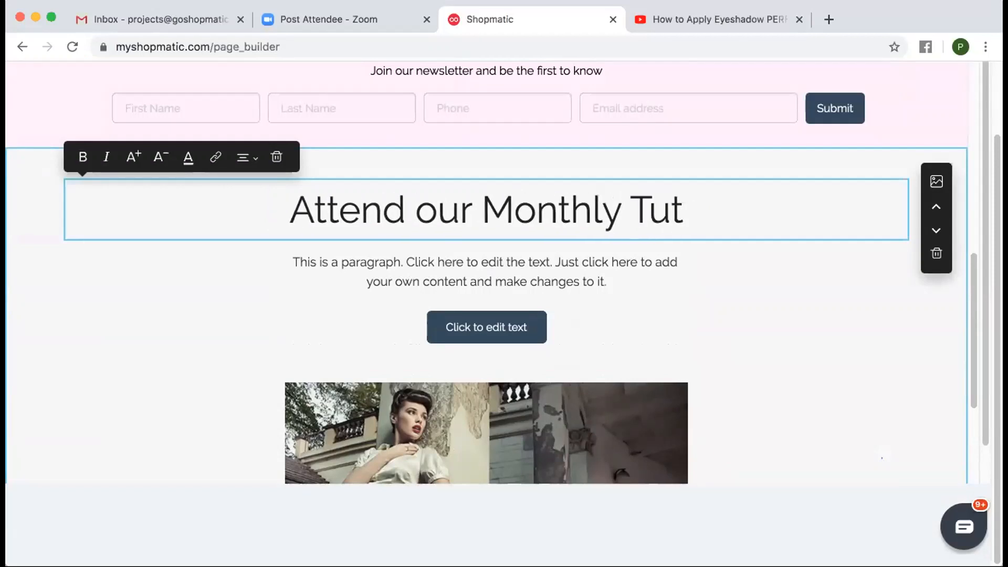
pyautogui.write('orials!')
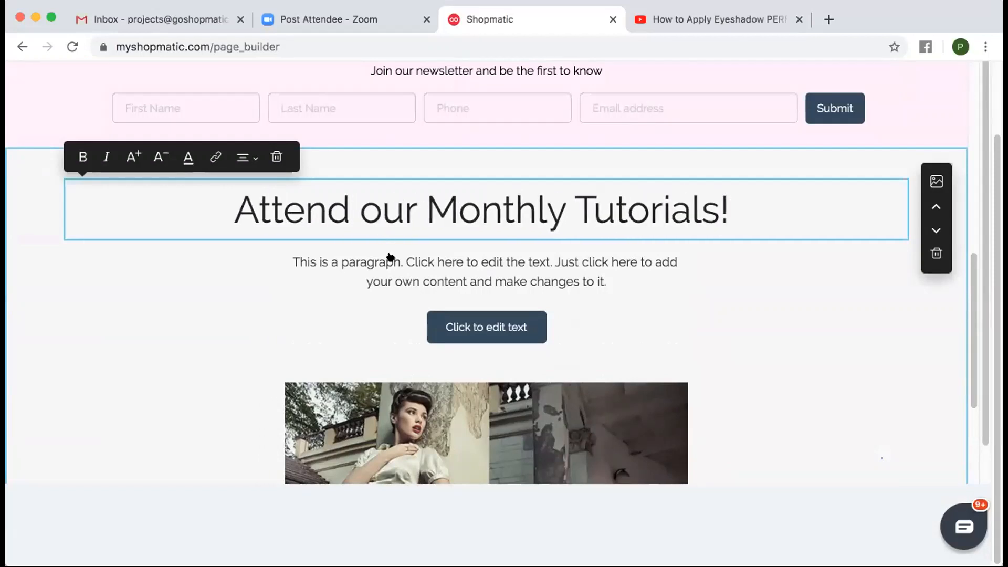
# - Select the paragraph beneath the existing "Attend Our Monthly Make Up Tutorials" heading for editing
pyautogui.click(457, 257)
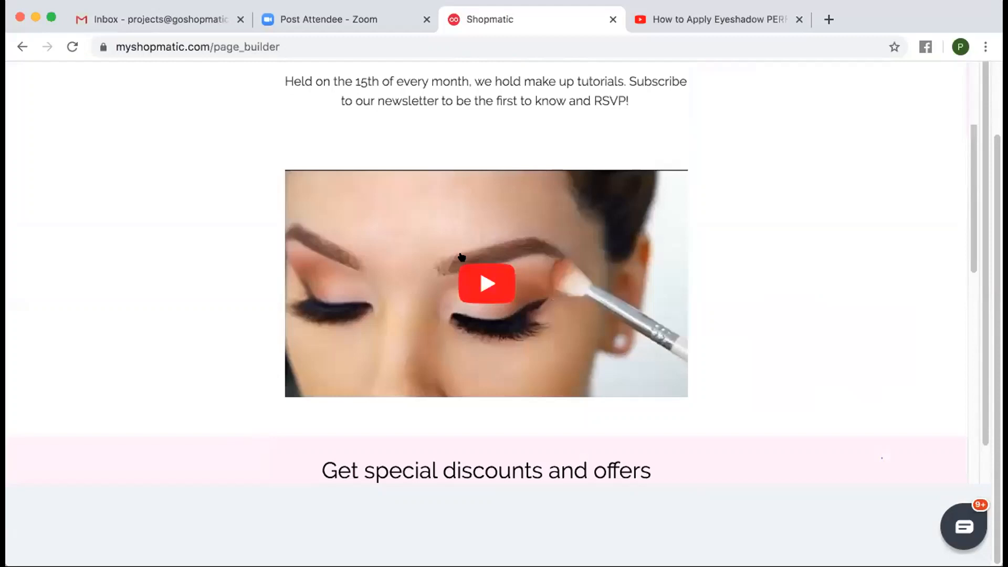
pyautogui.scroll(4, 453, 285)
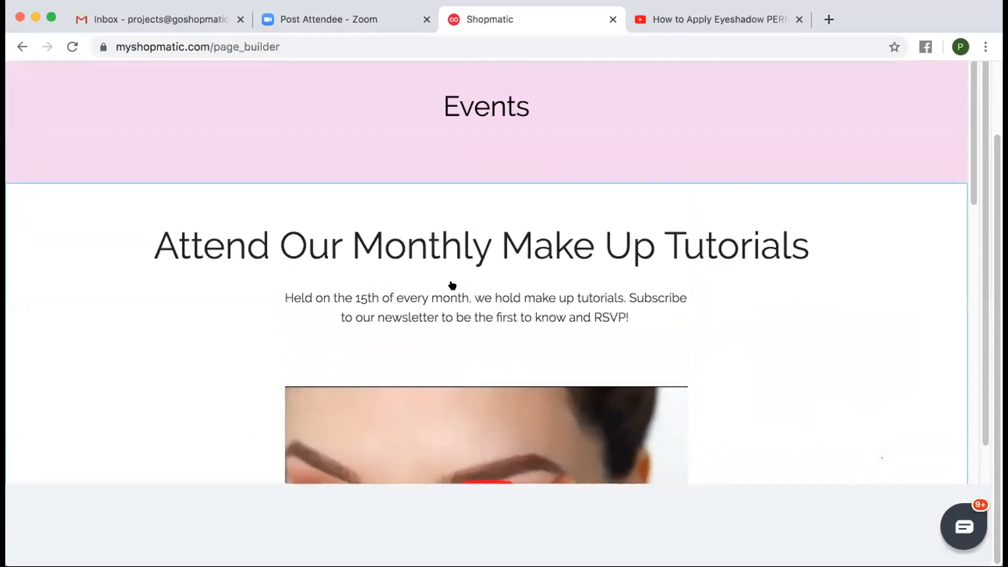
pyautogui.click(462, 317)
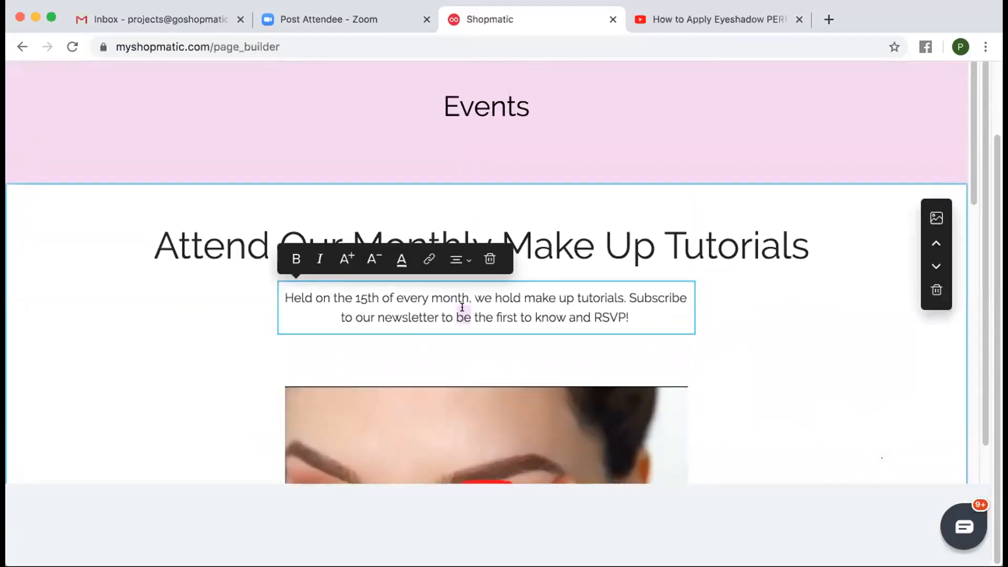
# - Replace the placeholder paragraph under "Attend our Monthly Tutorials!" with the text copied from the upper "Attend Our Monthly Make Up Tutorials" section
pyautogui.tripleClick(462, 307)
pyautogui.hotkey('ctrl', 'c')
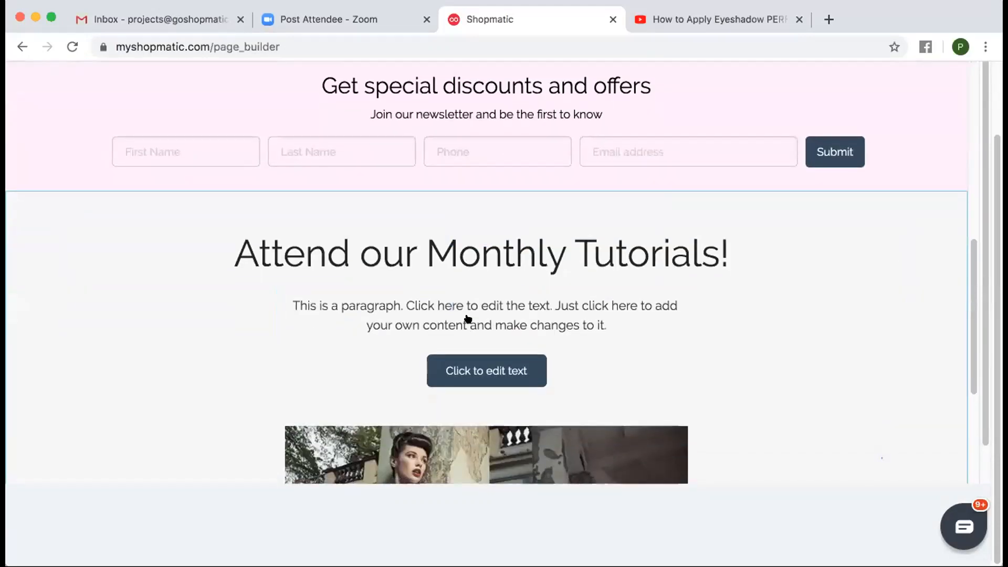
pyautogui.click(466, 308)
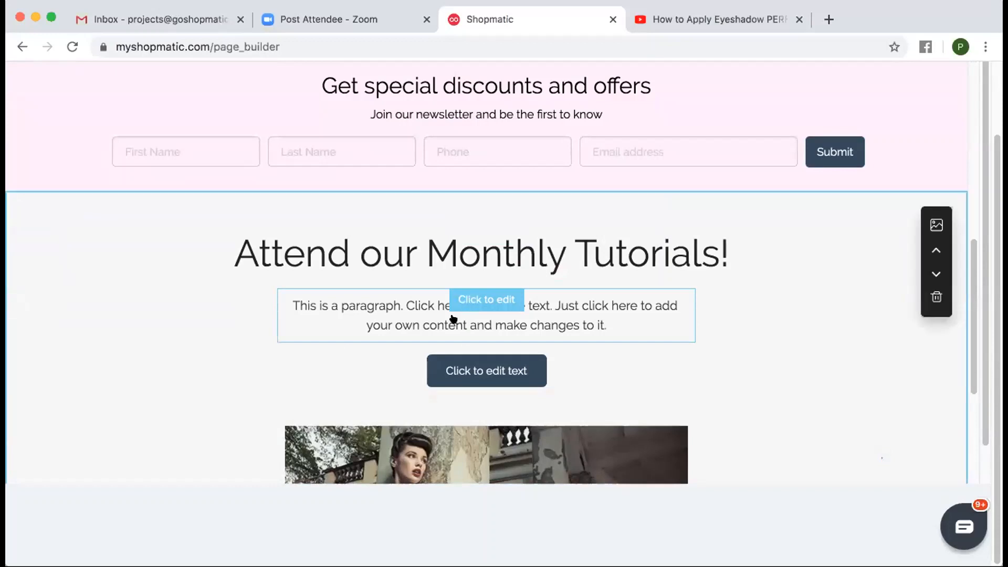
pyautogui.click(500, 310)
pyautogui.tripleClick(500, 310)
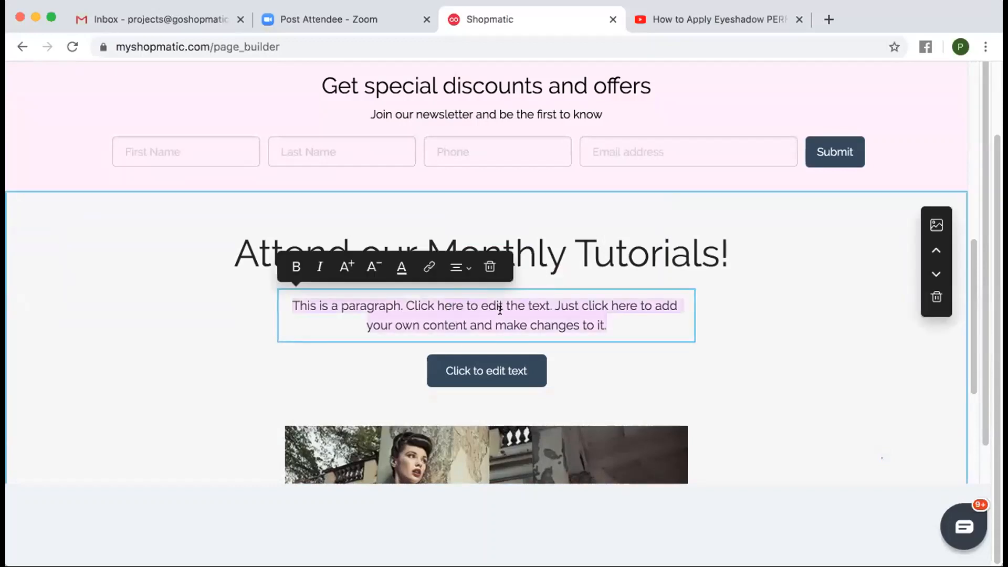
pyautogui.hotkey('ctrl', 'v')
pyautogui.click(581, 357)
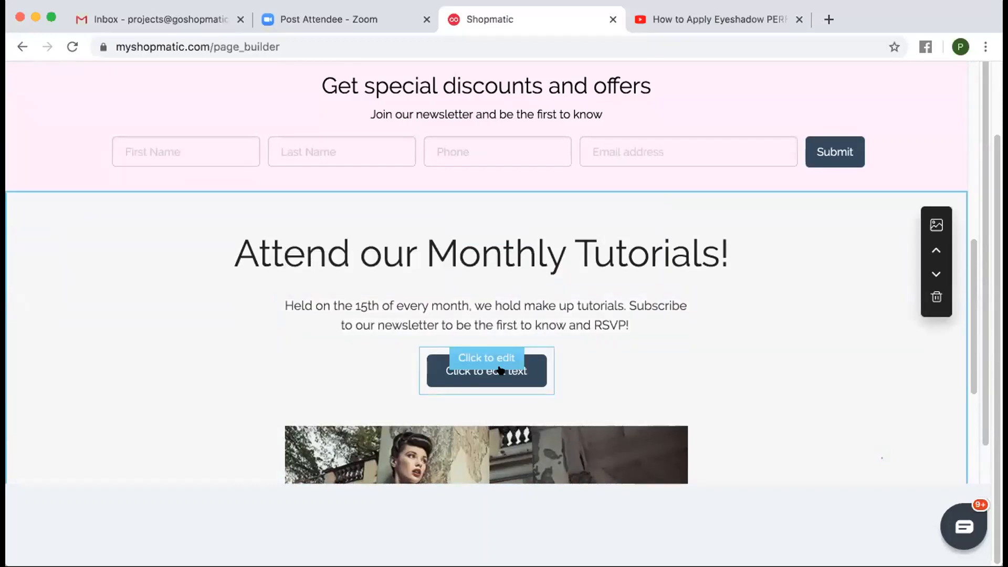
# - Delete the placeholder button labelled "Click to edit text" from the "Attend our Monthly Tutorials!" section
pyautogui.scroll(-1, 500, 370)
pyautogui.click(496, 296)
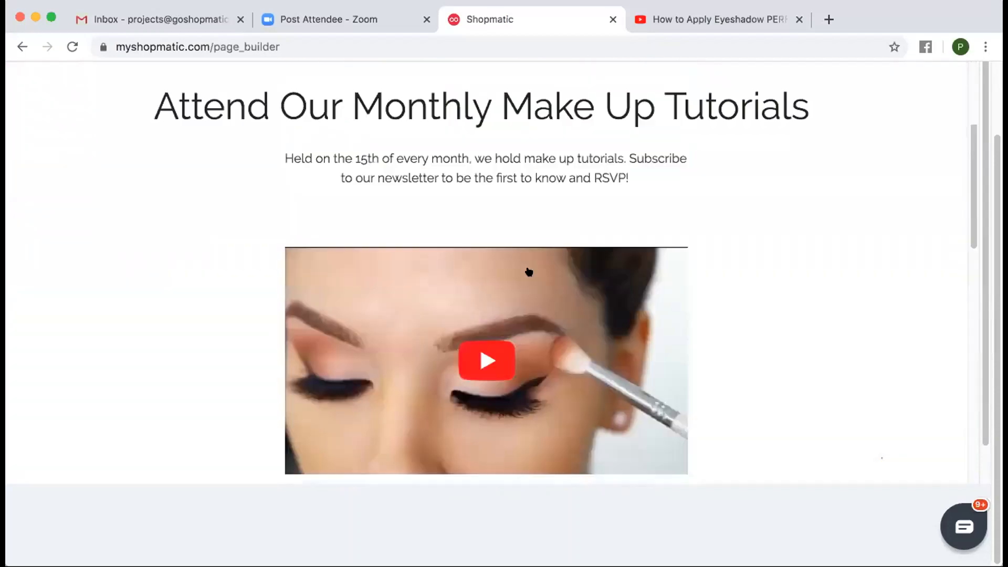
pyautogui.scroll(-2, 533, 271)
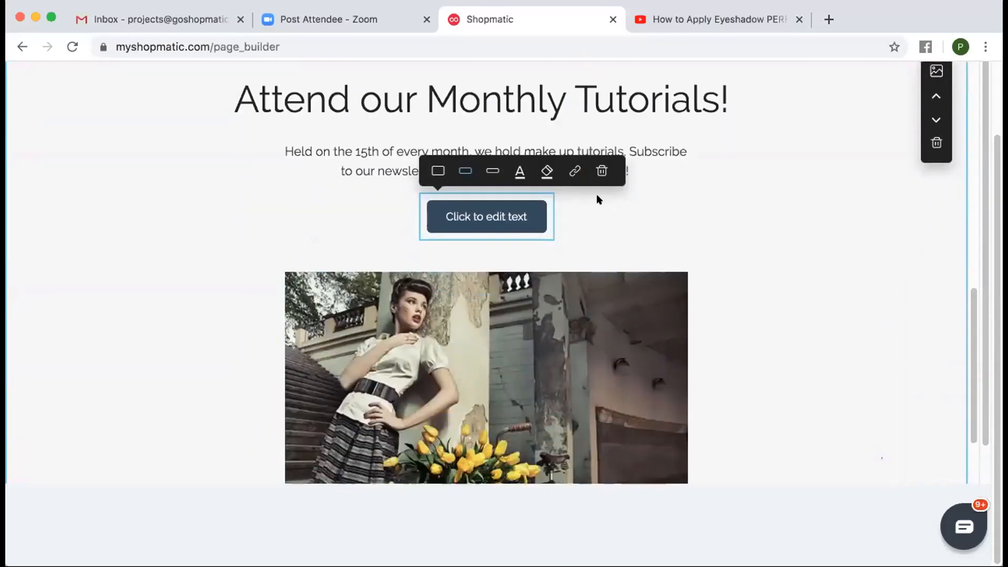
pyautogui.scroll(1, 598, 199)
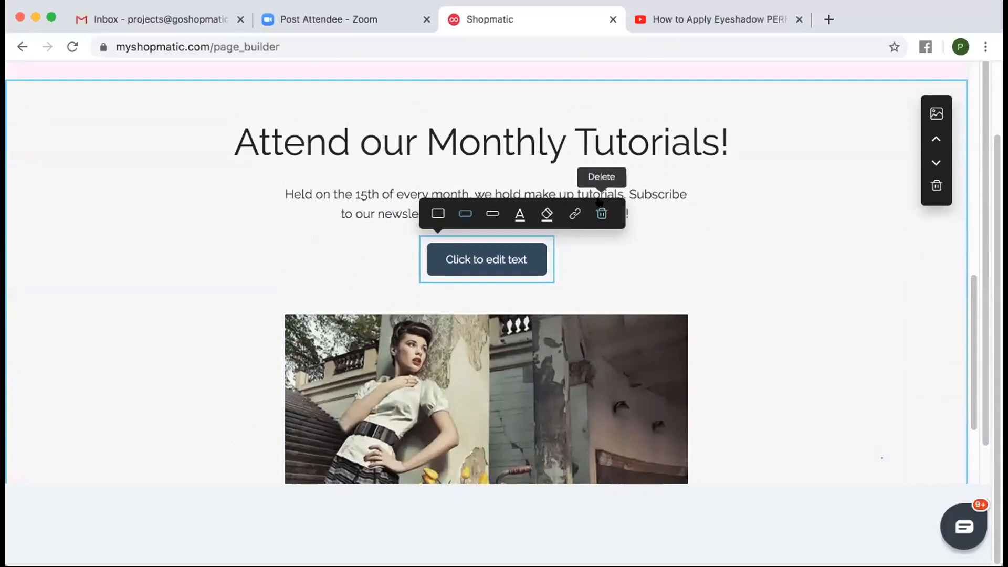
pyautogui.click(601, 211)
# - Replace the tutorials section's placeholder image with the eyeshadow video open on YouTube, using its link youtube.com/watch?v=W4W-4VL1ABU
pyautogui.scroll(-3, 483, 294)
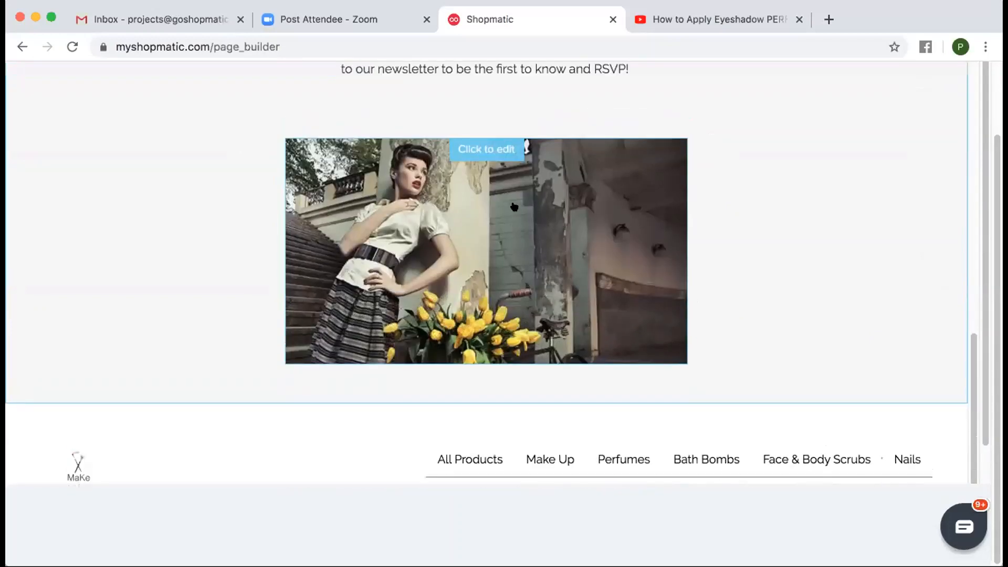
pyautogui.scroll(1, 482, 168)
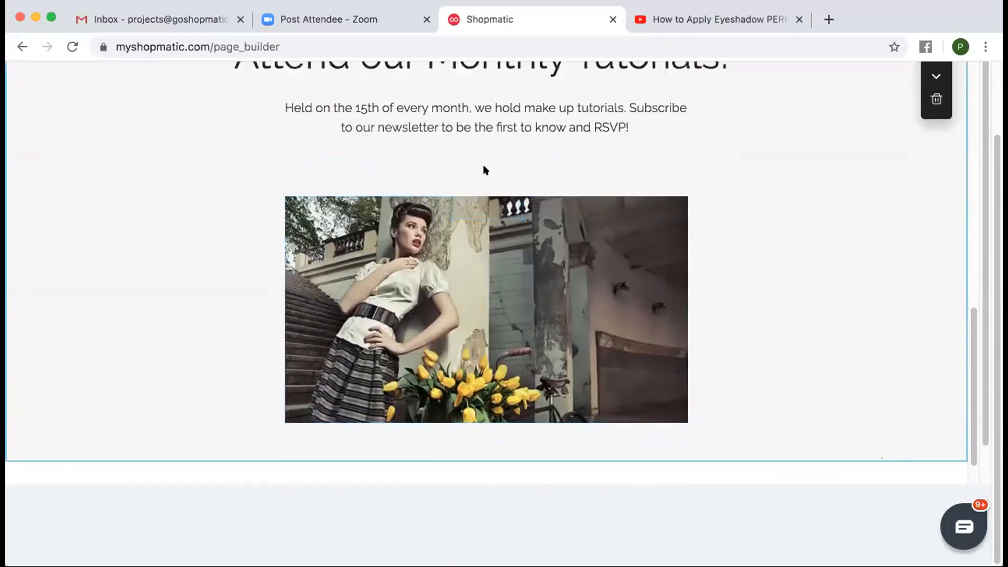
pyautogui.click(463, 218)
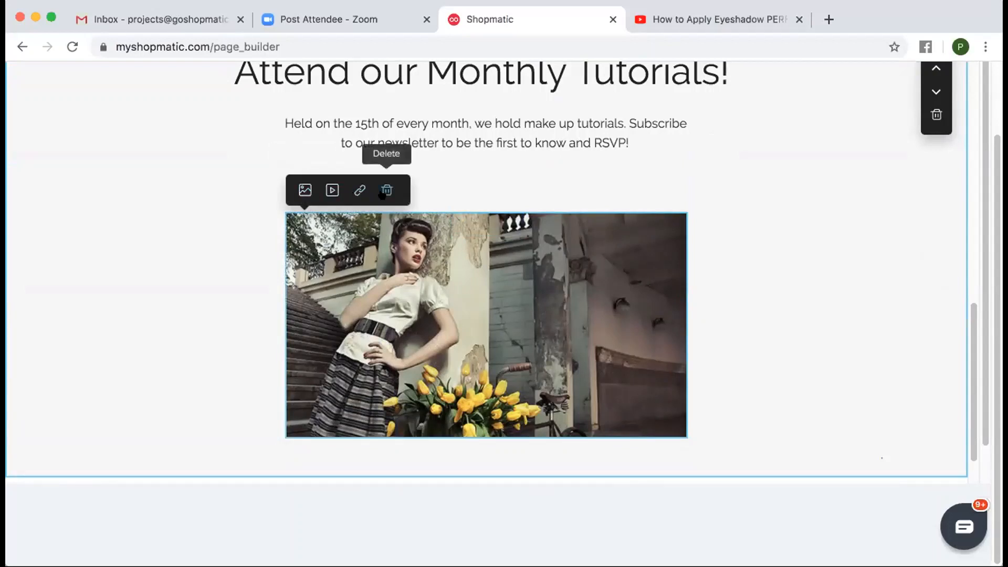
pyautogui.click(332, 192)
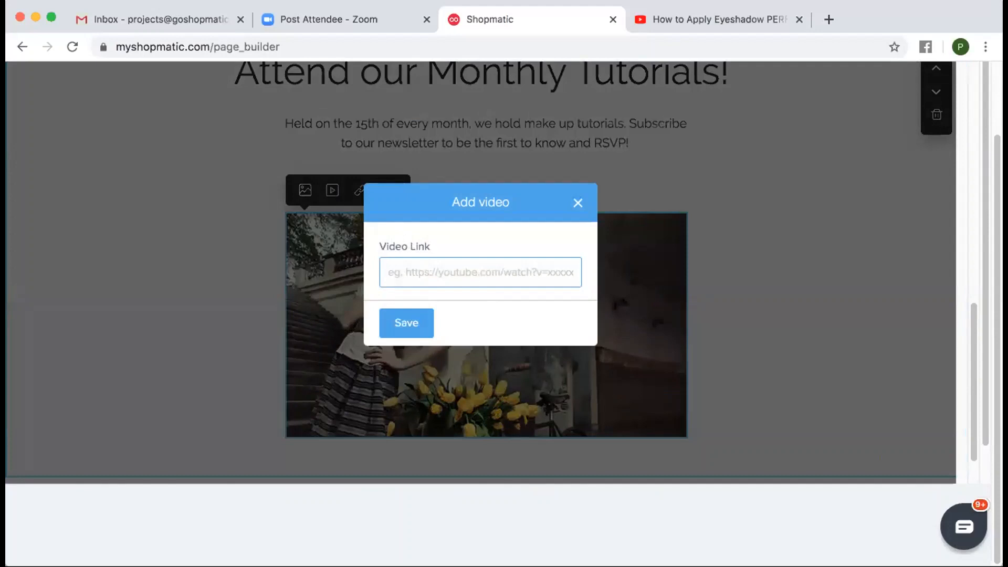
pyautogui.click(785, 19)
pyautogui.click(158, 47)
pyautogui.press('super+c')
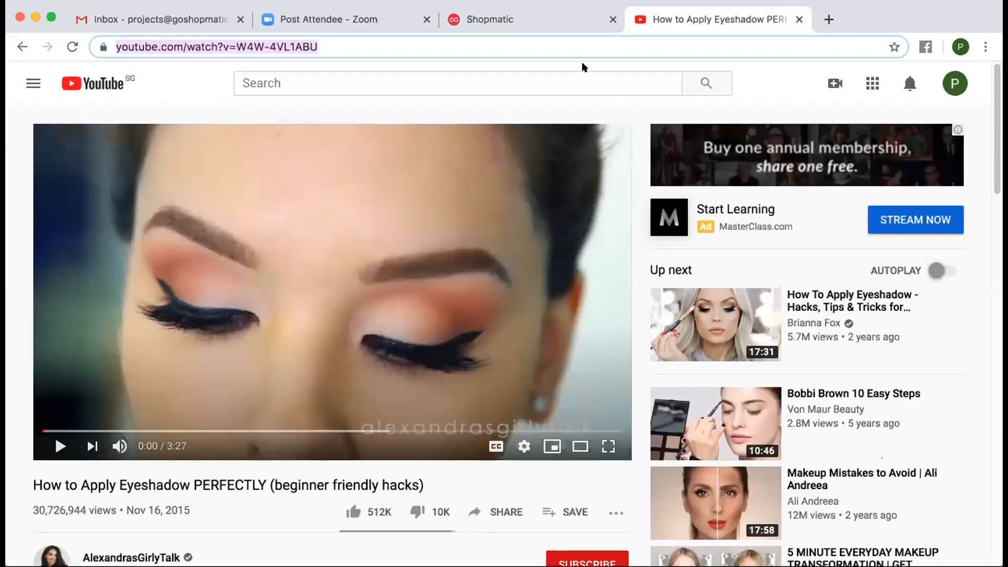
pyautogui.click(549, 24)
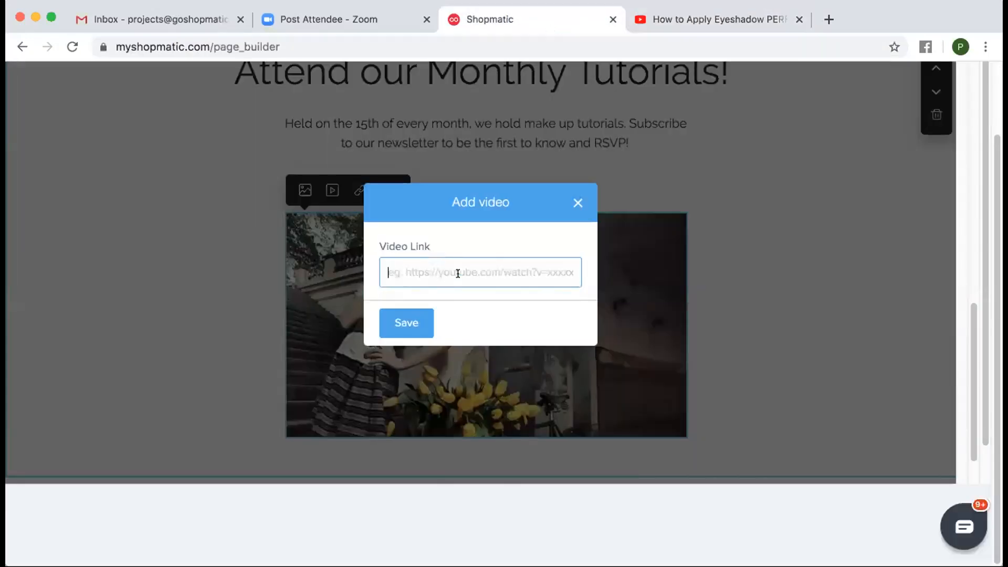
pyautogui.press('super+v')
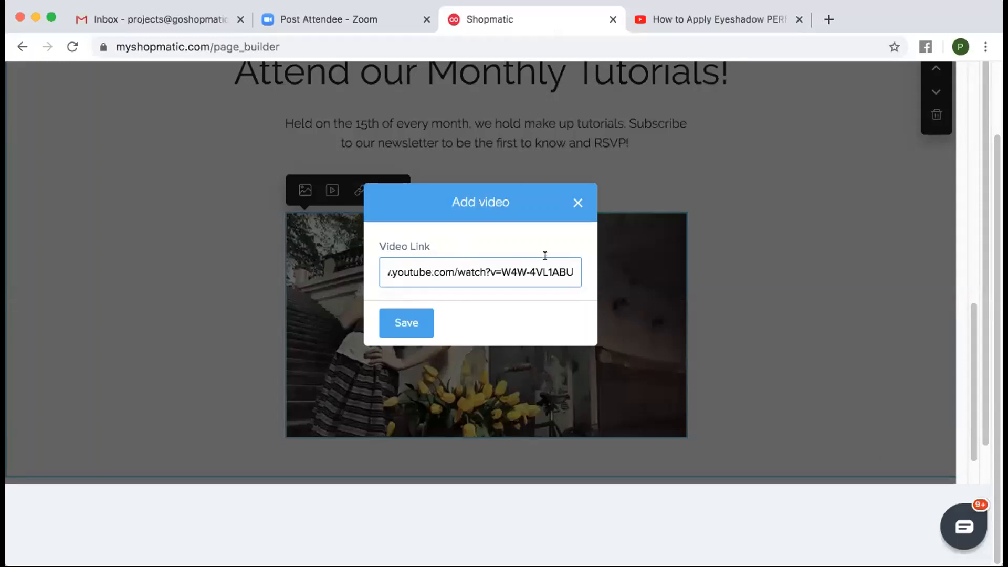
pyautogui.click(407, 323)
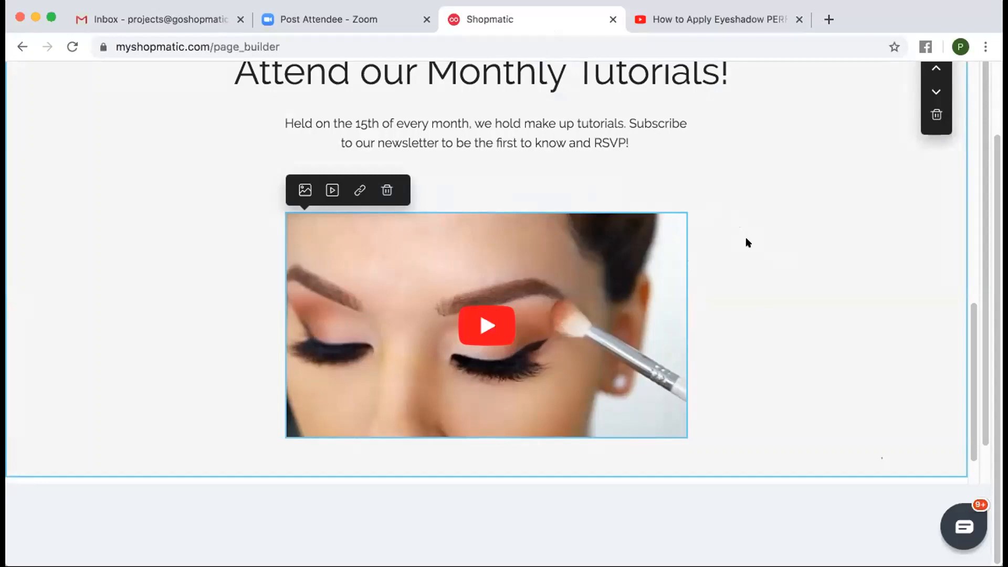
# - Add a Newsletter sign up section to the Events page and close the section picker
pyautogui.scroll(6, 747, 239)
pyautogui.scroll(-7, 748, 239)
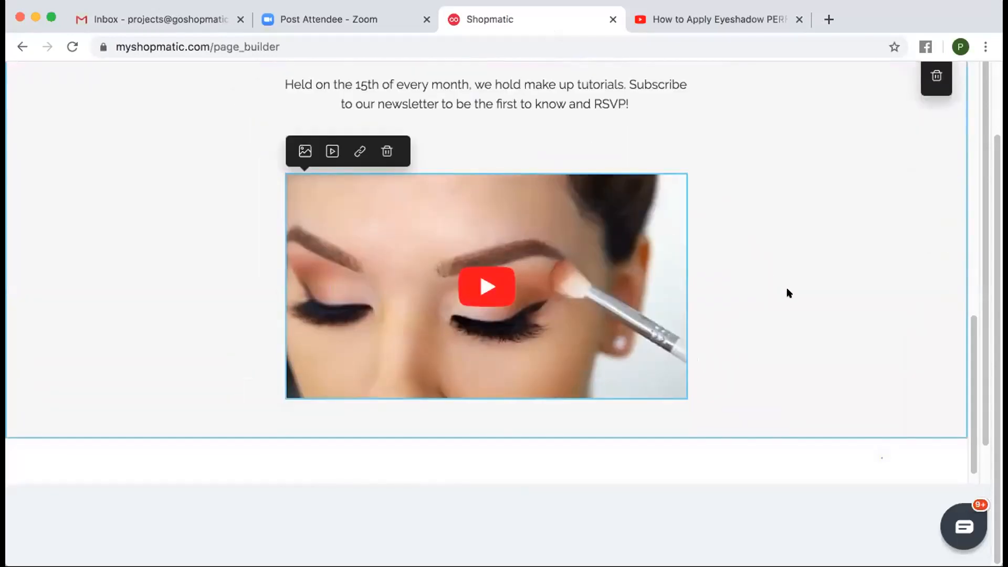
pyautogui.scroll(3, 784, 229)
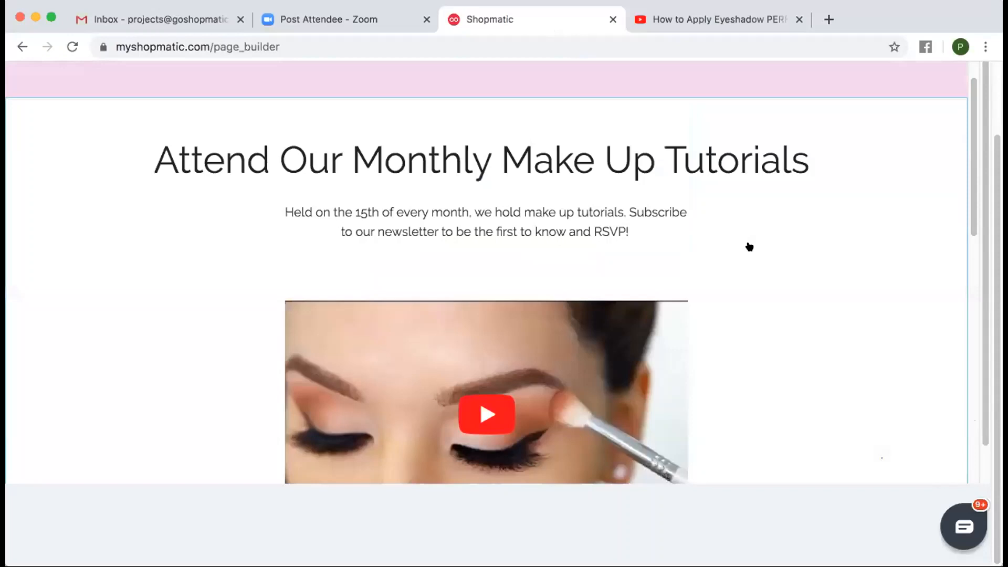
pyautogui.scroll(3, 748, 244)
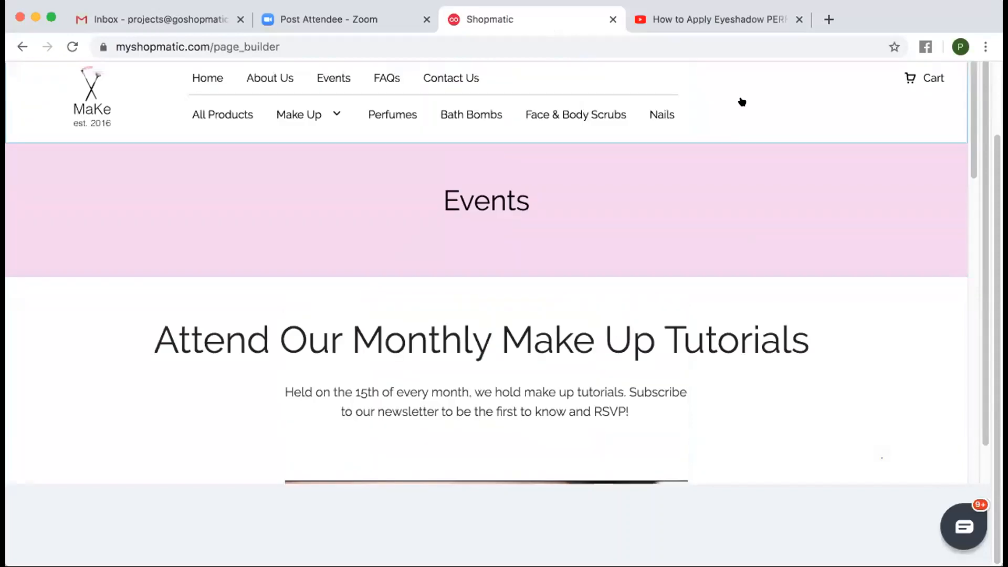
pyautogui.scroll(2, 743, 101)
pyautogui.click(730, 82)
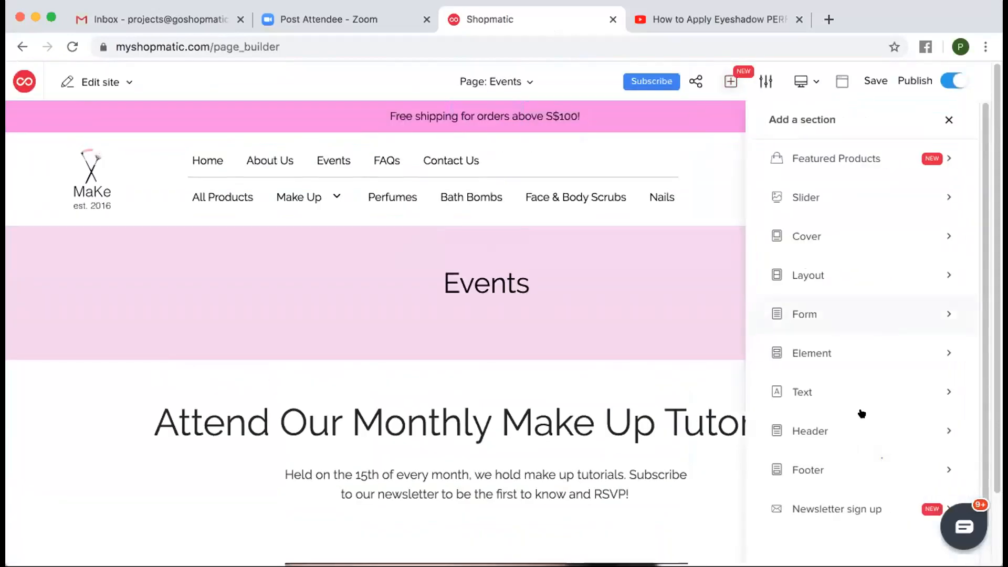
pyautogui.scroll(-2, 861, 414)
pyautogui.click(854, 471)
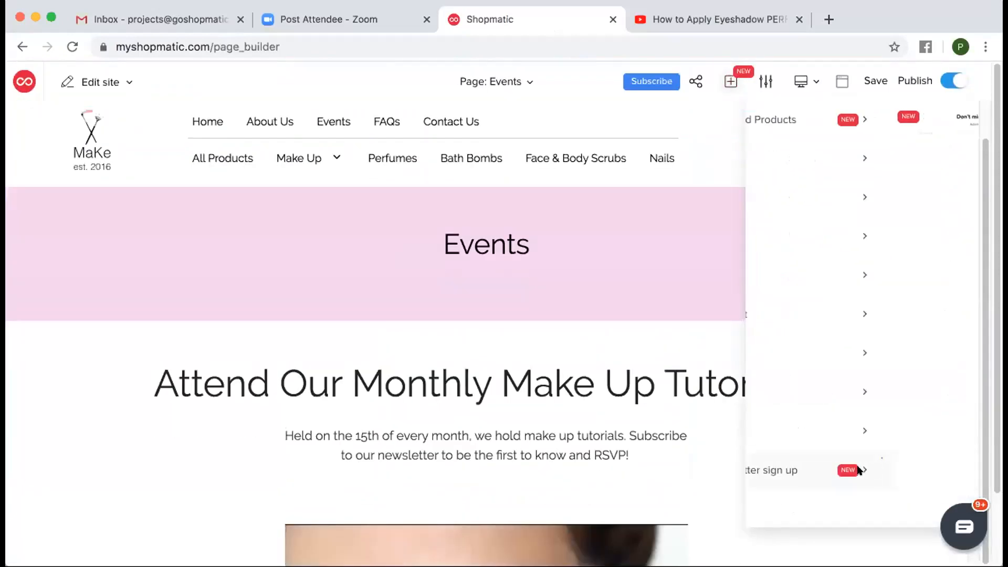
pyautogui.click(829, 127)
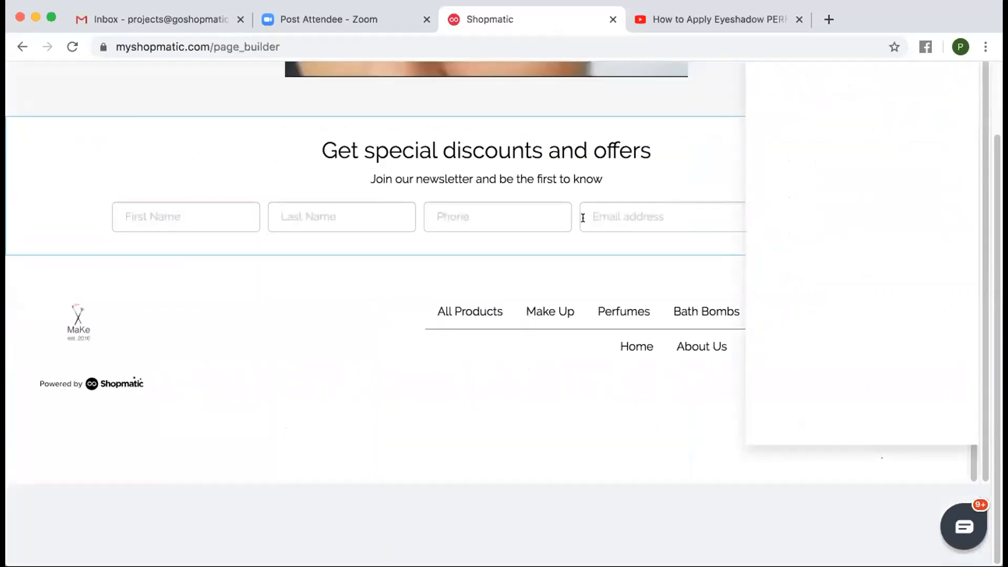
pyautogui.scroll(2, 581, 247)
pyautogui.scroll(10, 730, 200)
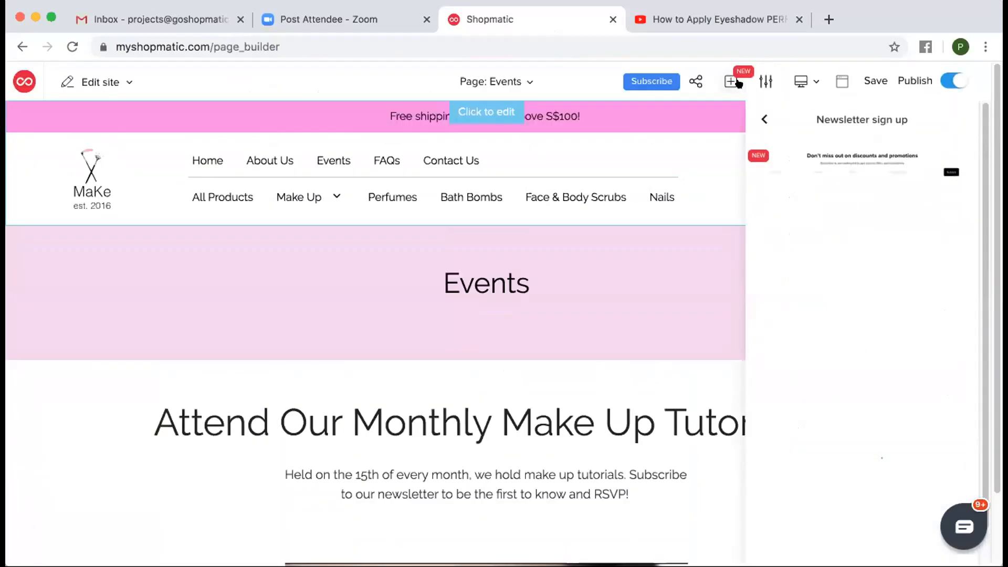
pyautogui.click(738, 83)
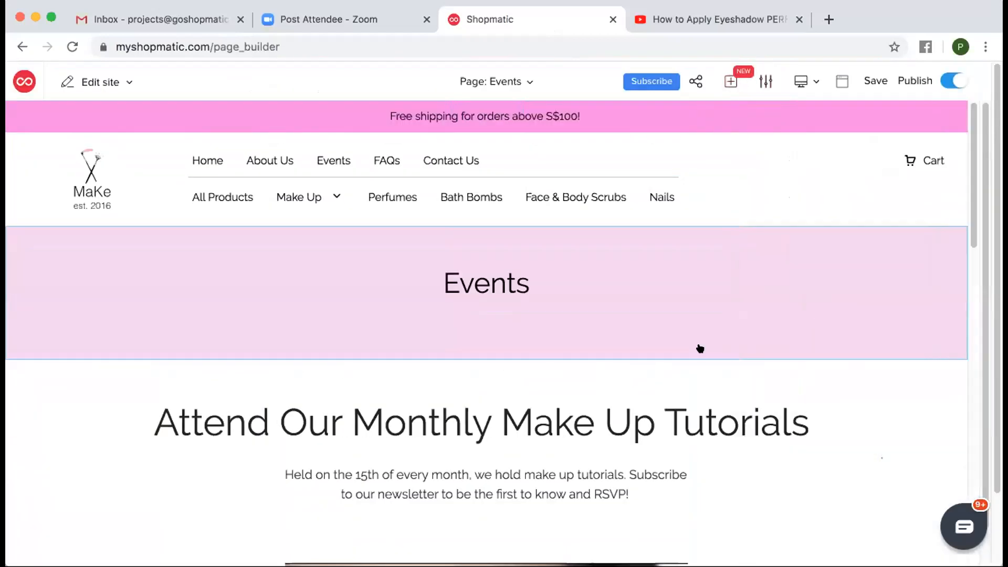
# - Set the new newsletter section's background to the custom light pink colour FFF2FD
pyautogui.scroll(-10, 698, 347)
pyautogui.scroll(2, 551, 231)
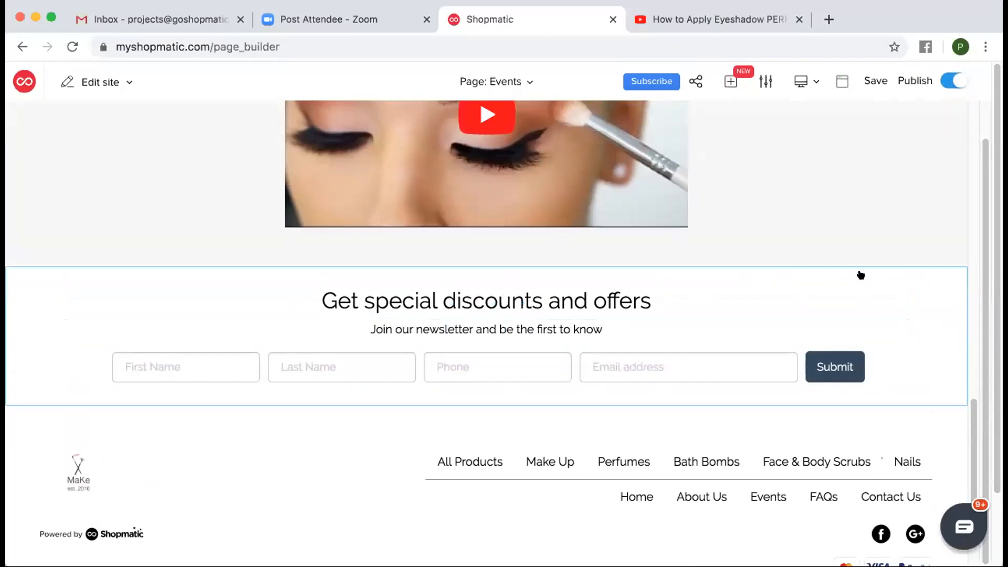
pyautogui.moveTo(894, 299)
pyautogui.click(937, 300)
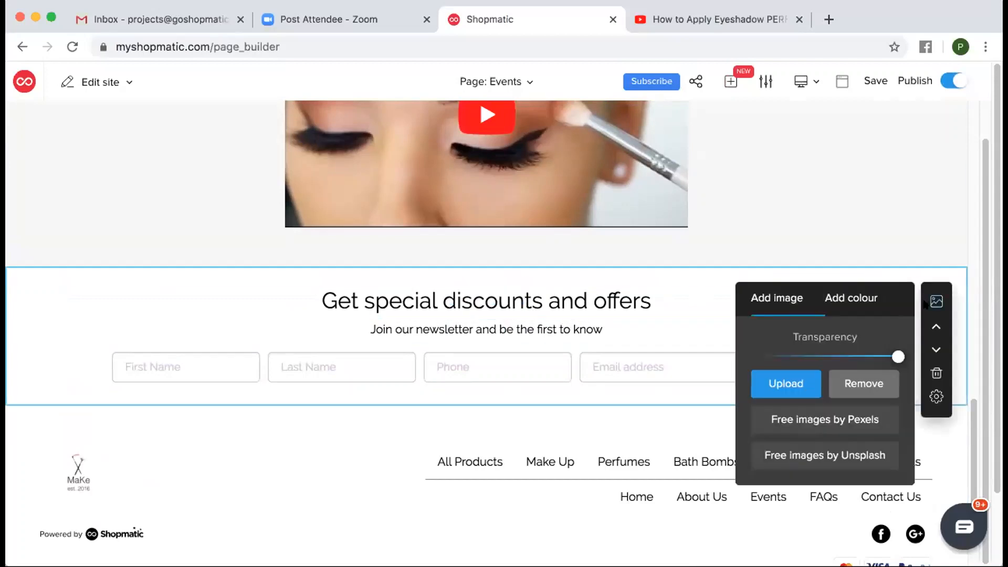
pyautogui.click(861, 302)
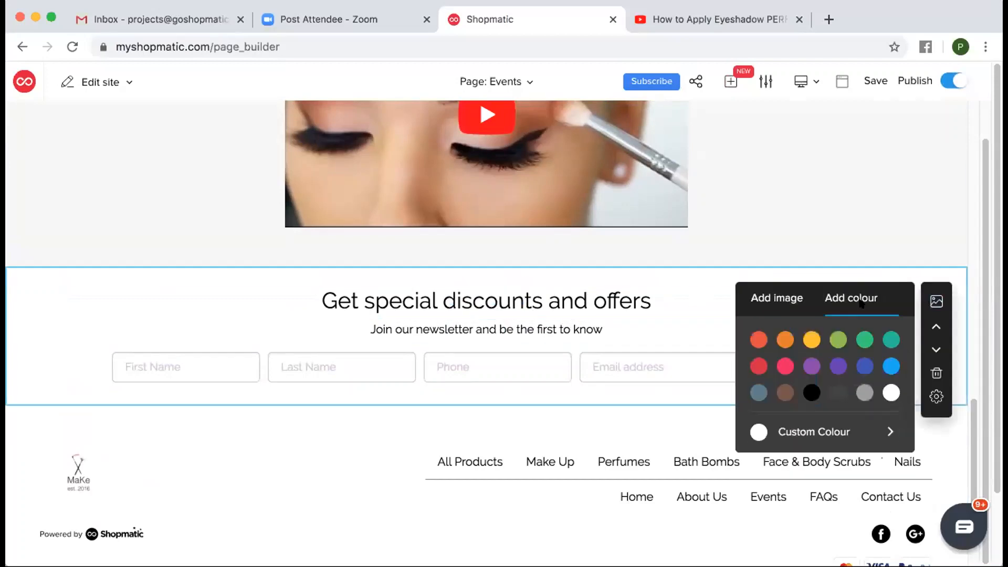
pyautogui.click(837, 432)
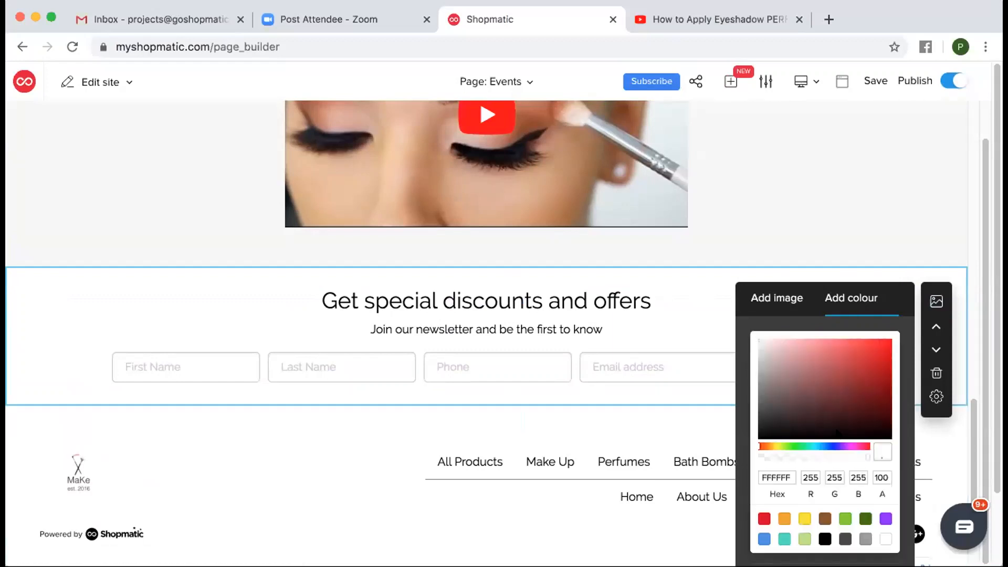
pyautogui.click(848, 446)
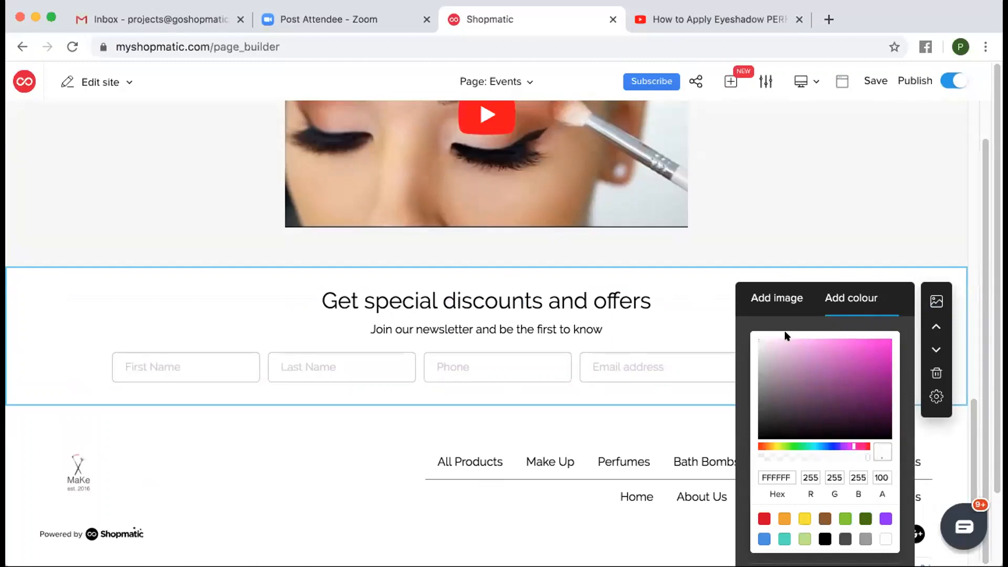
pyautogui.moveTo(797, 341); pyautogui.dragTo(760, 335)
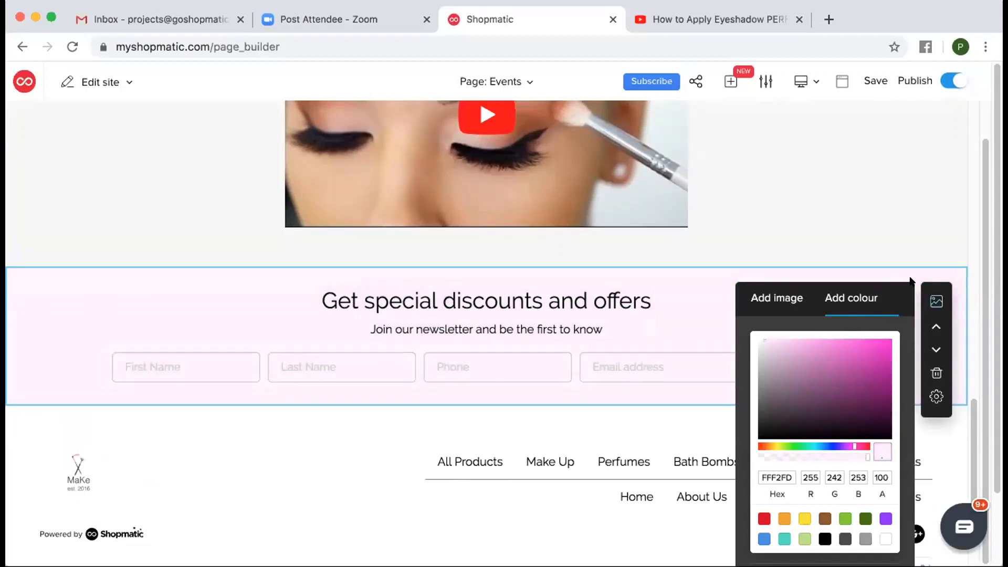
pyautogui.click(898, 248)
pyautogui.scroll(1, 584, 336)
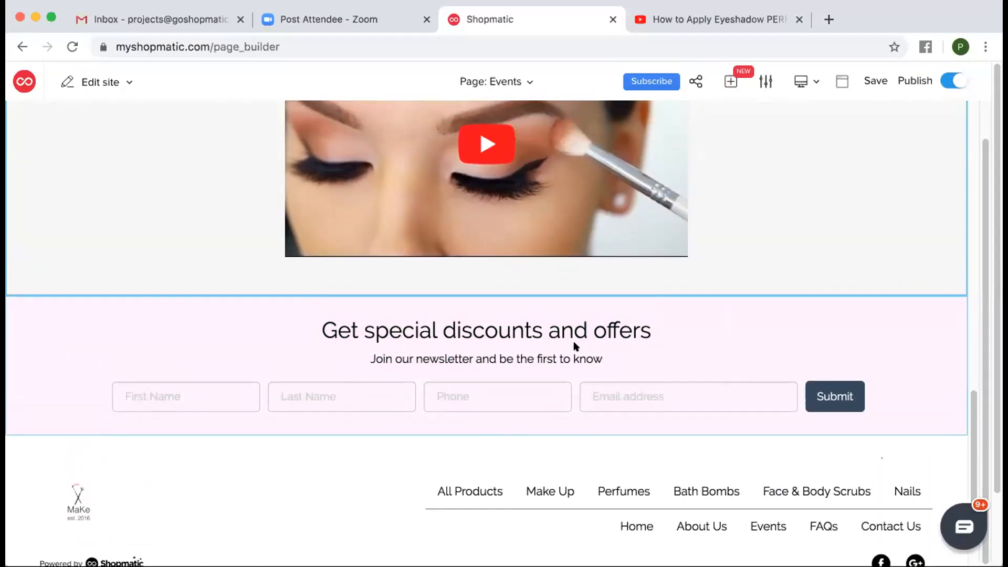
pyautogui.scroll(7, 697, 263)
pyautogui.scroll(-5, 699, 264)
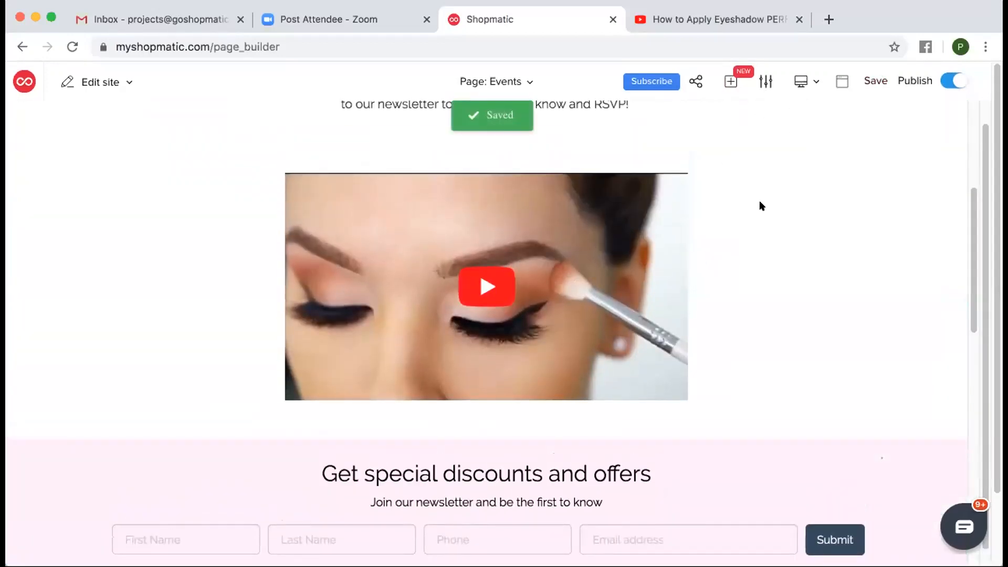
# - Switch to the FAQs page and look through its header and question-and-answer blocks
pyautogui.click(518, 82)
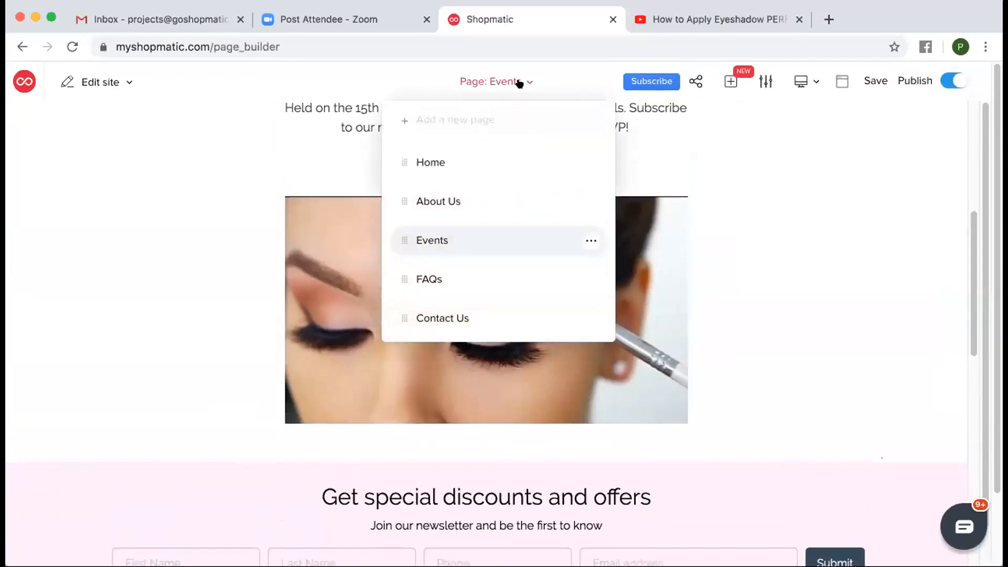
pyautogui.click(511, 269)
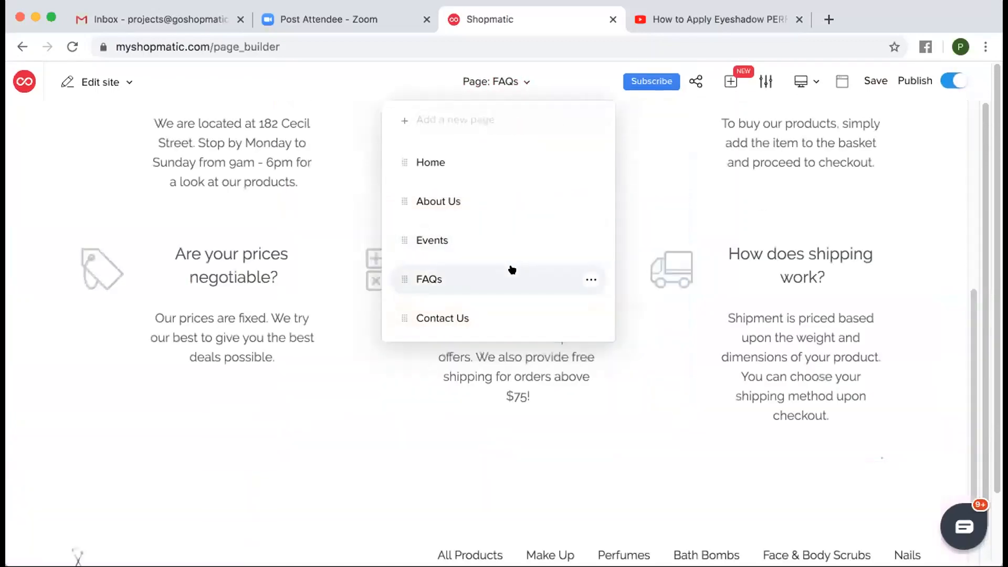
pyautogui.click(524, 84)
pyautogui.scroll(7, 553, 290)
pyautogui.scroll(-5, 553, 290)
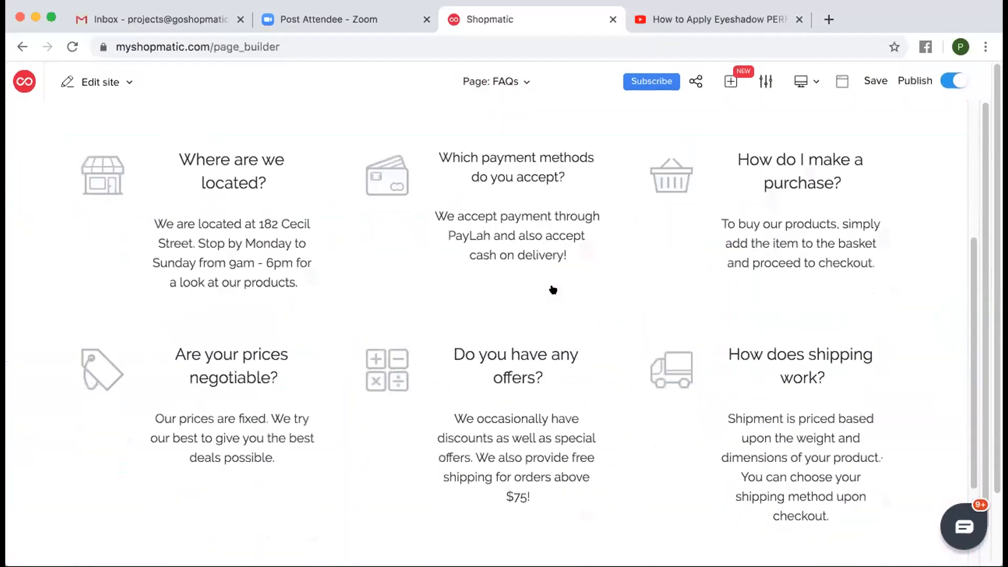
pyautogui.scroll(5, 553, 289)
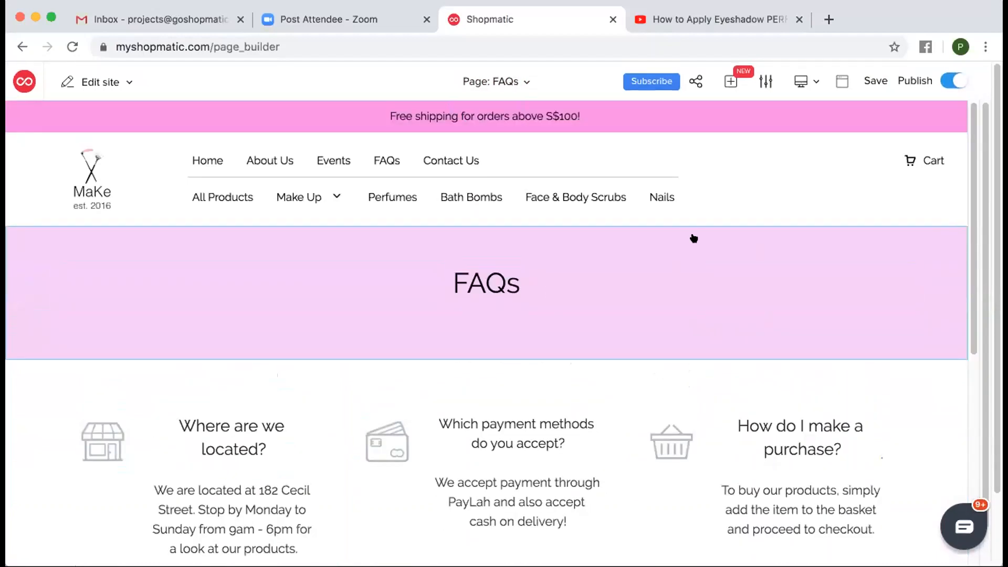
# - Add the Text section with six small icon-and-text blocks to the FAQs page and close the section picker
pyautogui.click(731, 82)
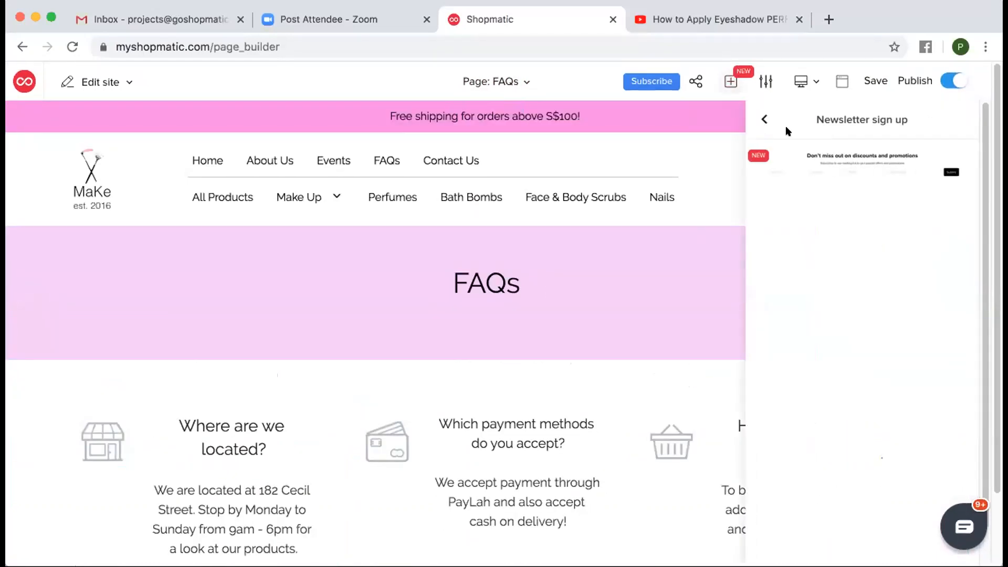
pyautogui.click(765, 119)
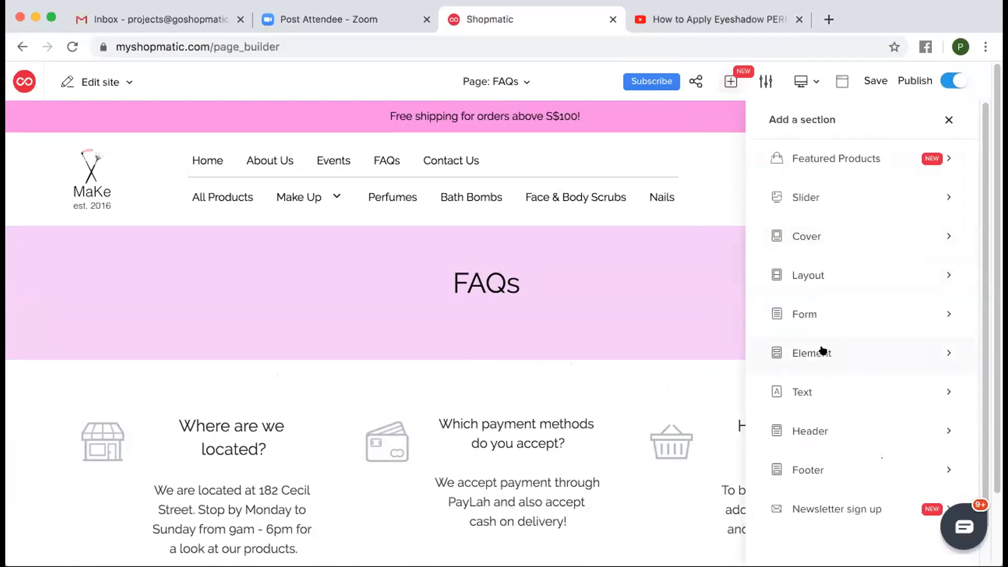
pyautogui.click(823, 351)
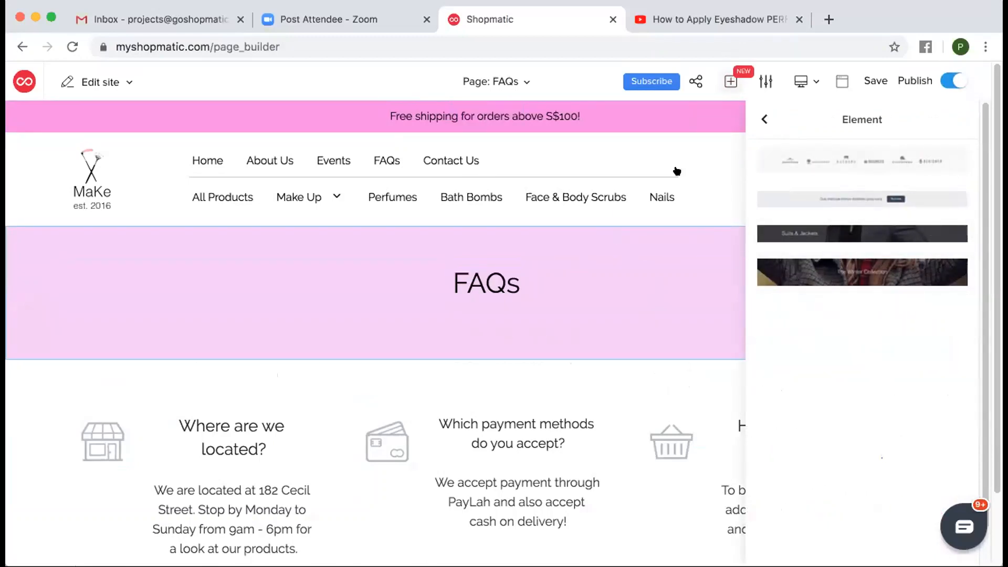
pyautogui.click(755, 119)
pyautogui.scroll(-3, 527, 401)
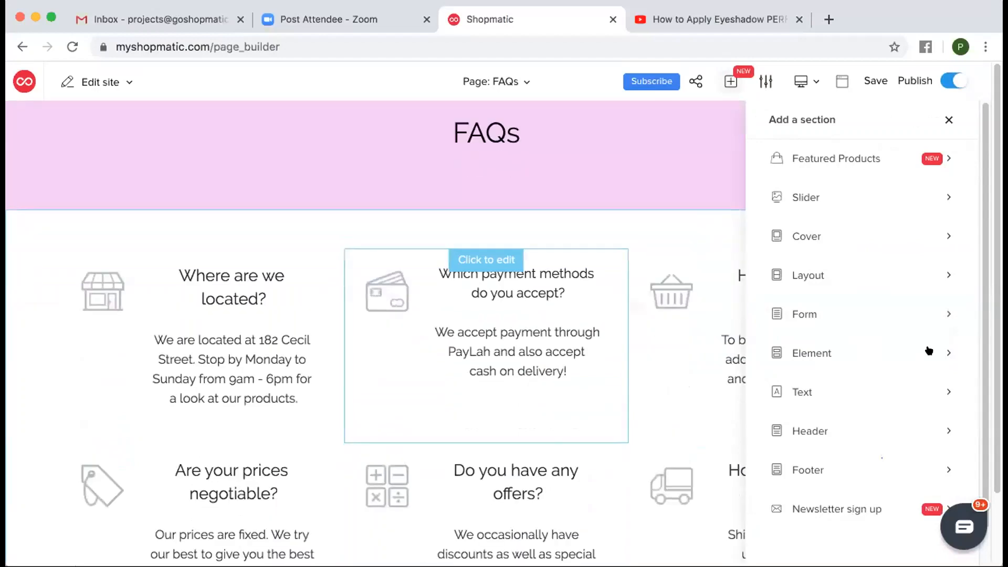
pyautogui.click(889, 388)
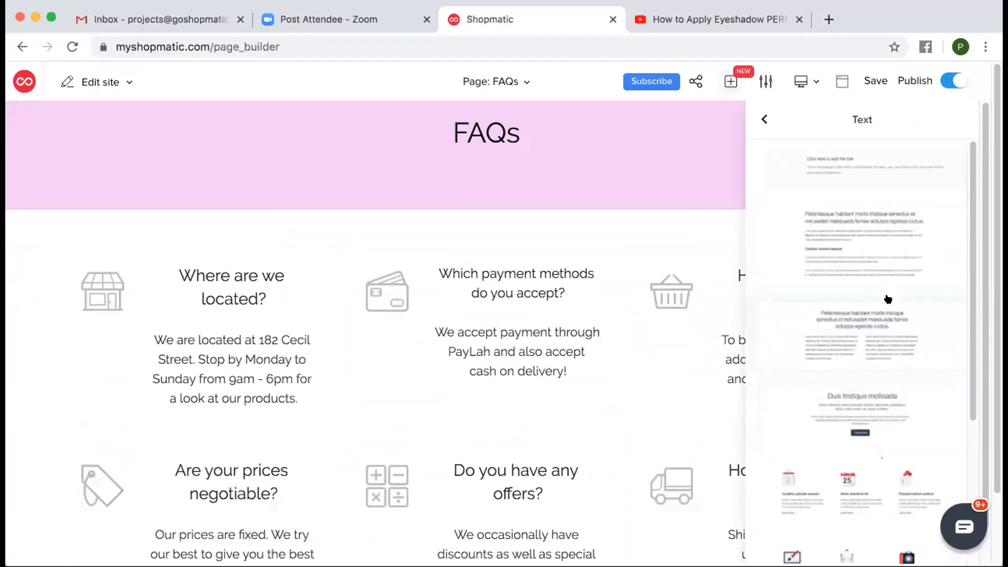
pyautogui.scroll(-5, 888, 299)
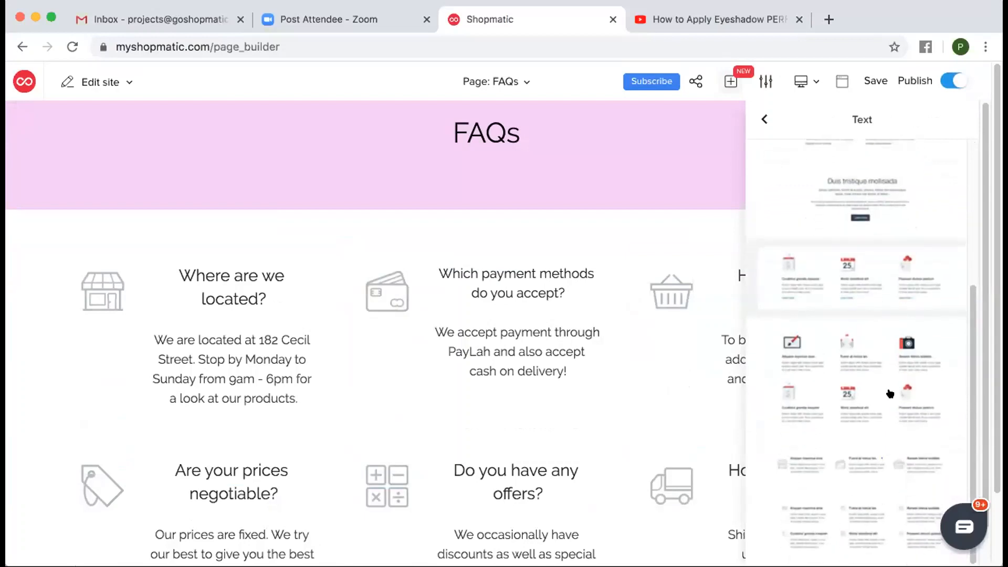
pyautogui.scroll(-5, 889, 394)
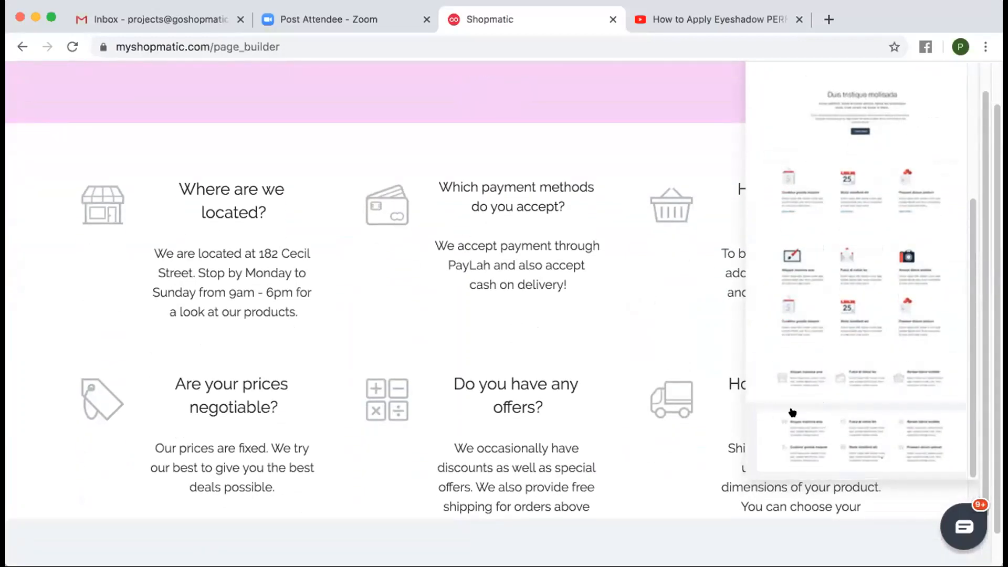
pyautogui.click(827, 433)
pyautogui.scroll(15, 676, 289)
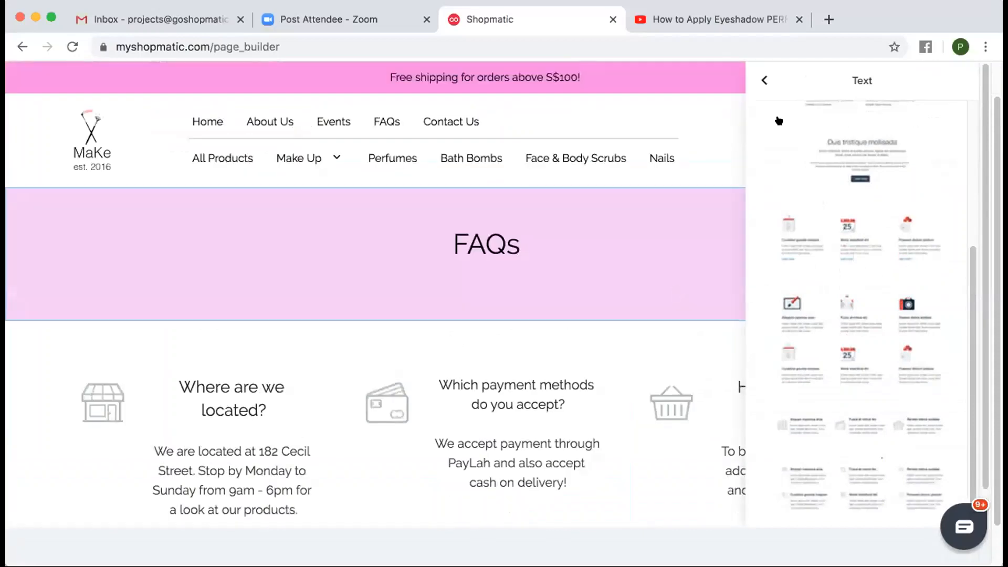
pyautogui.click(763, 82)
pyautogui.click(944, 79)
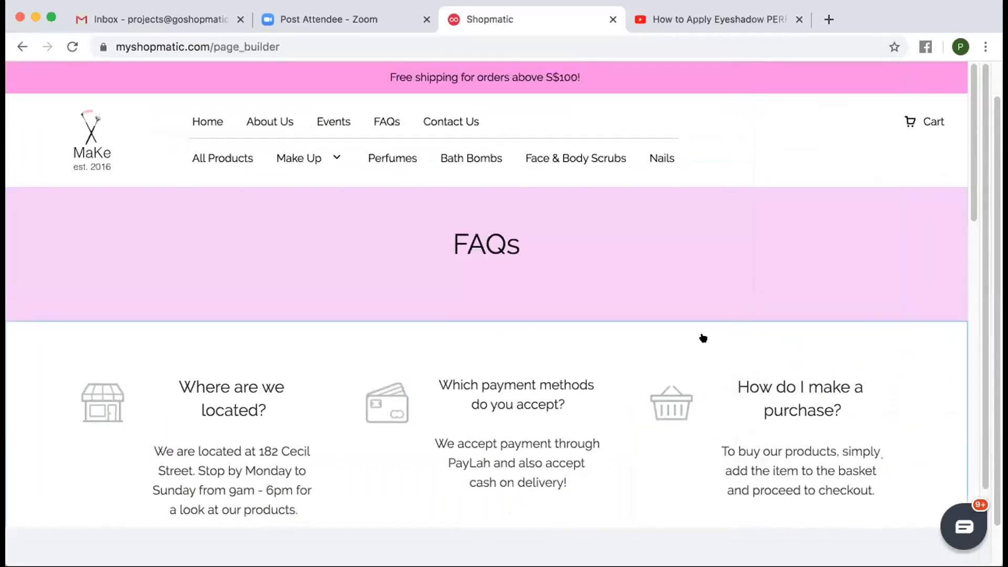
# - Examine the new six-block placeholder section and compare it with the completed question-and-answer blocks above it
pyautogui.scroll(-15, 705, 338)
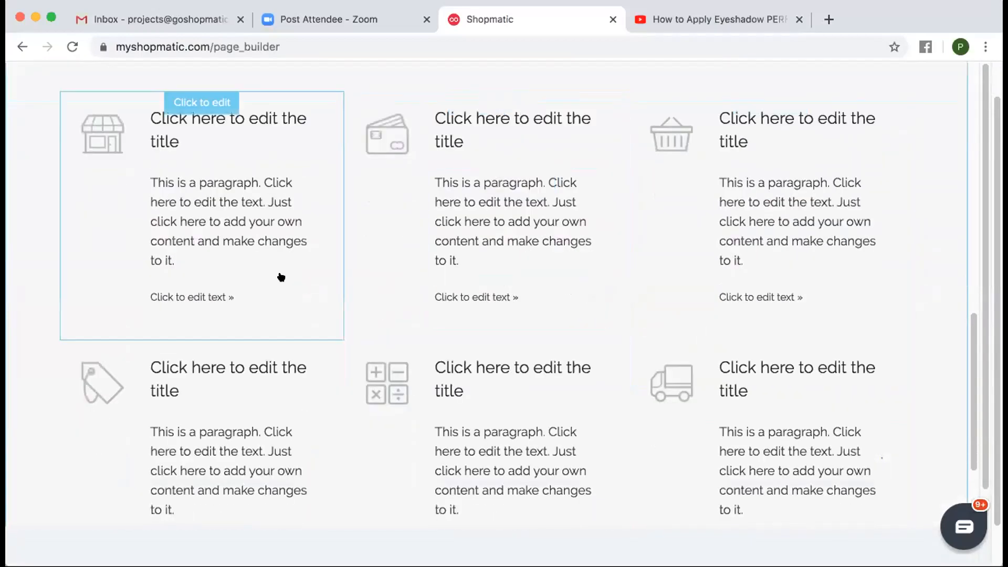
pyautogui.scroll(1, 278, 272)
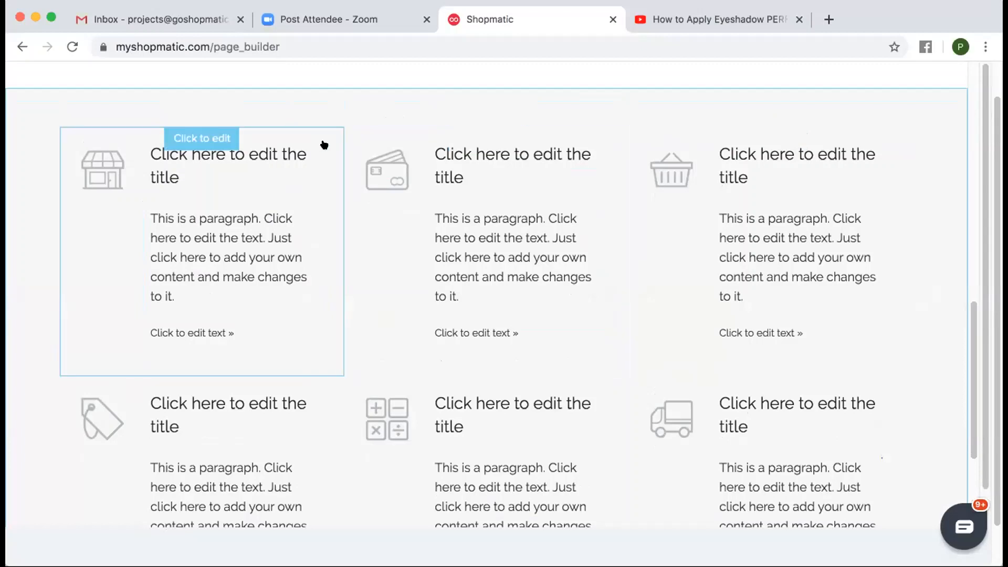
pyautogui.scroll(-5, 353, 308)
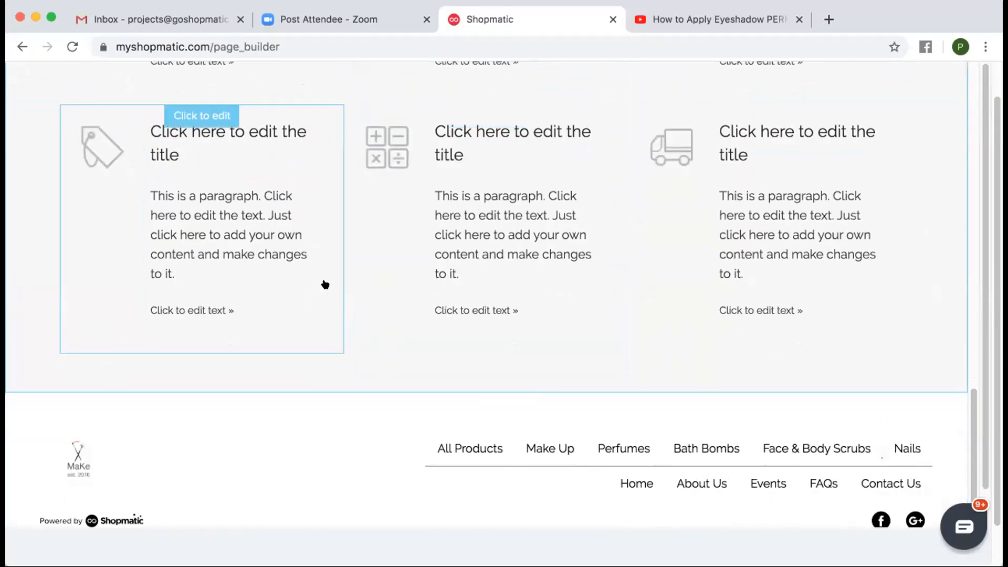
pyautogui.scroll(6, 326, 284)
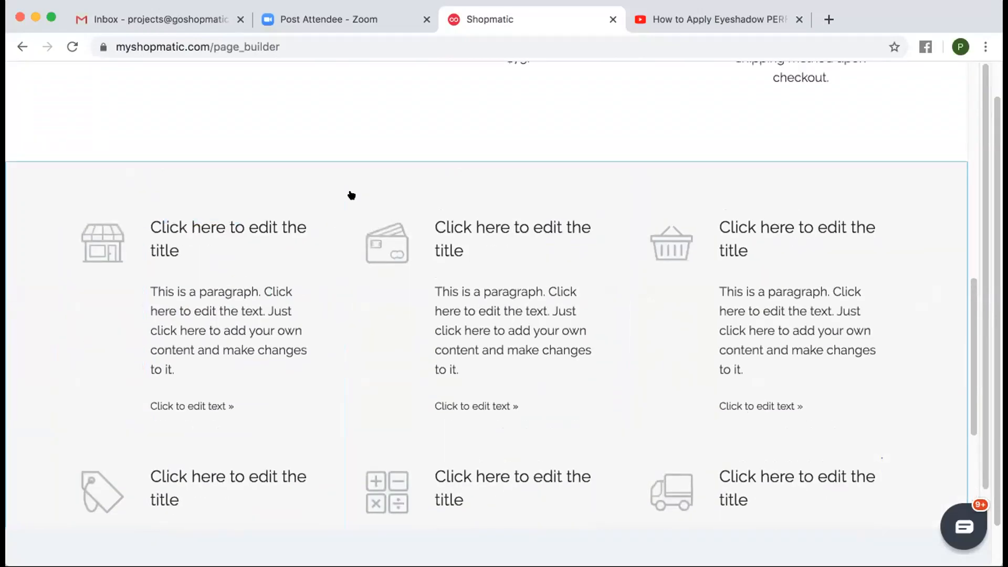
pyautogui.scroll(-1, 417, 198)
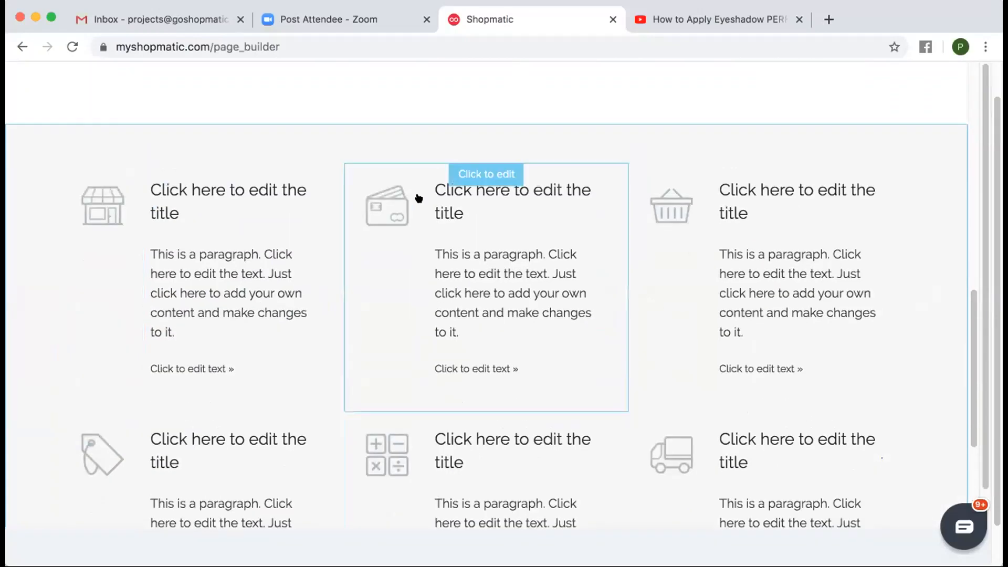
pyautogui.scroll(9, 416, 198)
pyautogui.scroll(-3, 418, 198)
pyautogui.scroll(2, 418, 198)
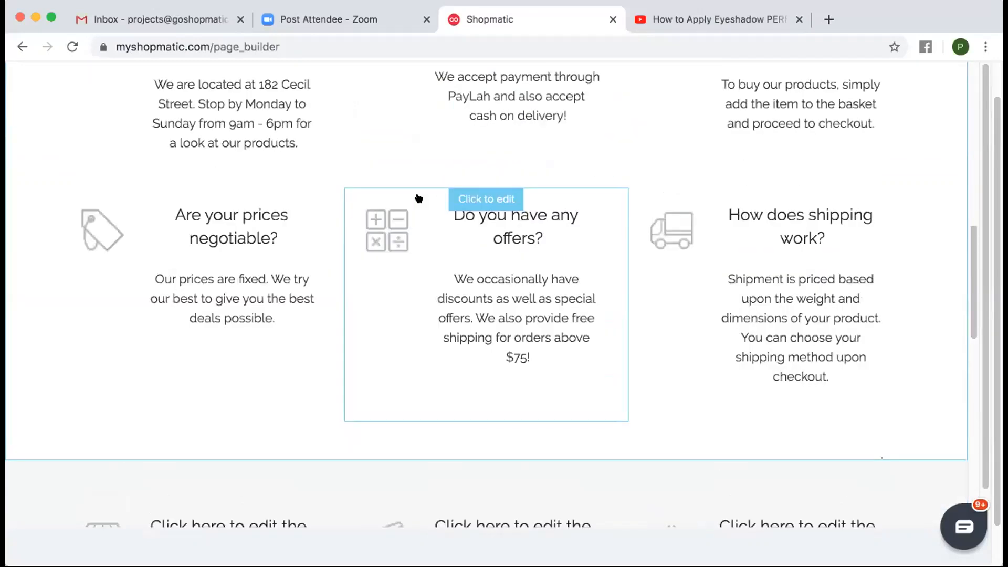
pyautogui.scroll(1, 543, 437)
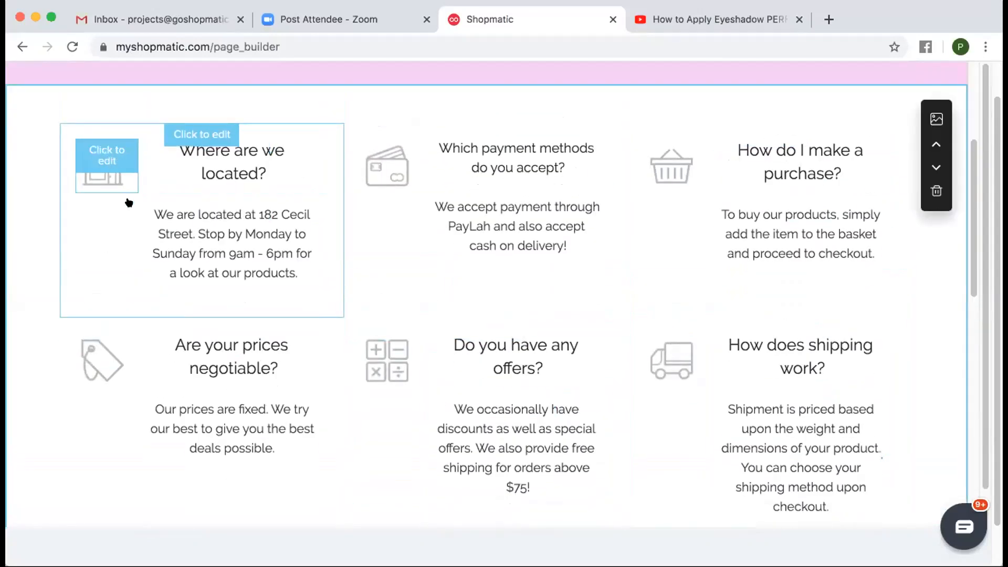
# - Look over the image replacement, link and alignment options for the icon and text of the "Where are we located?" block
pyautogui.click(99, 156)
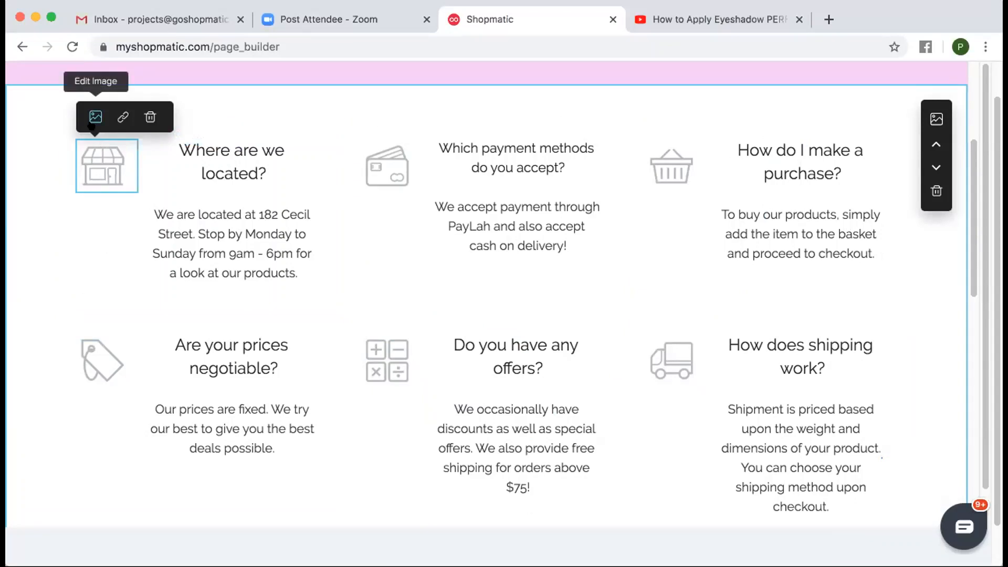
pyautogui.click(105, 115)
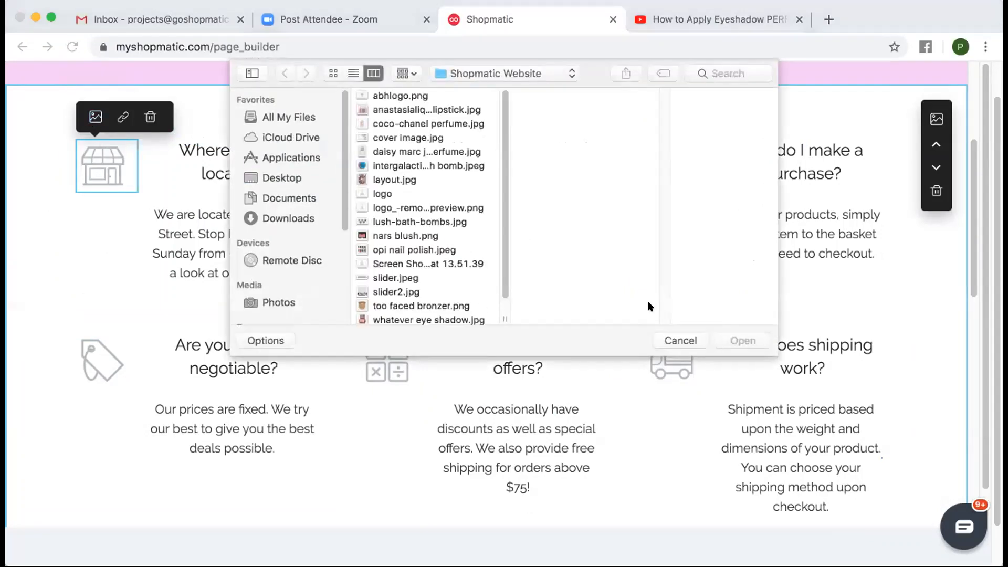
pyautogui.click(681, 342)
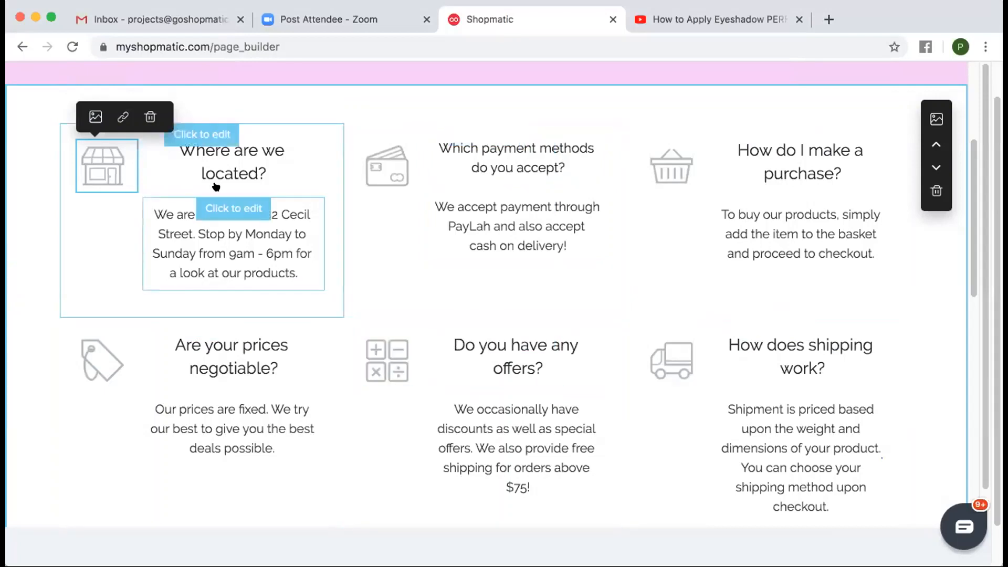
pyautogui.click(223, 146)
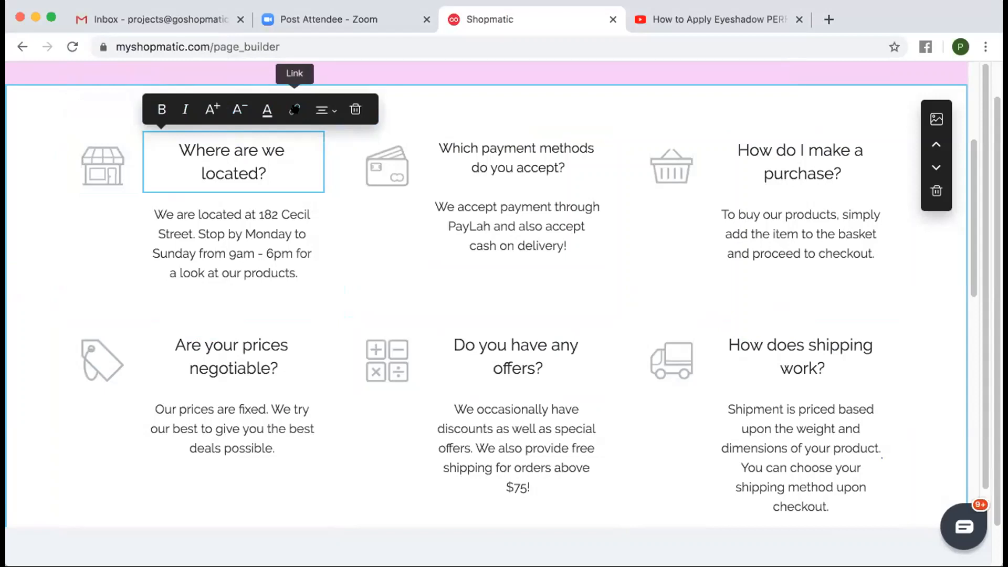
pyautogui.click(294, 109)
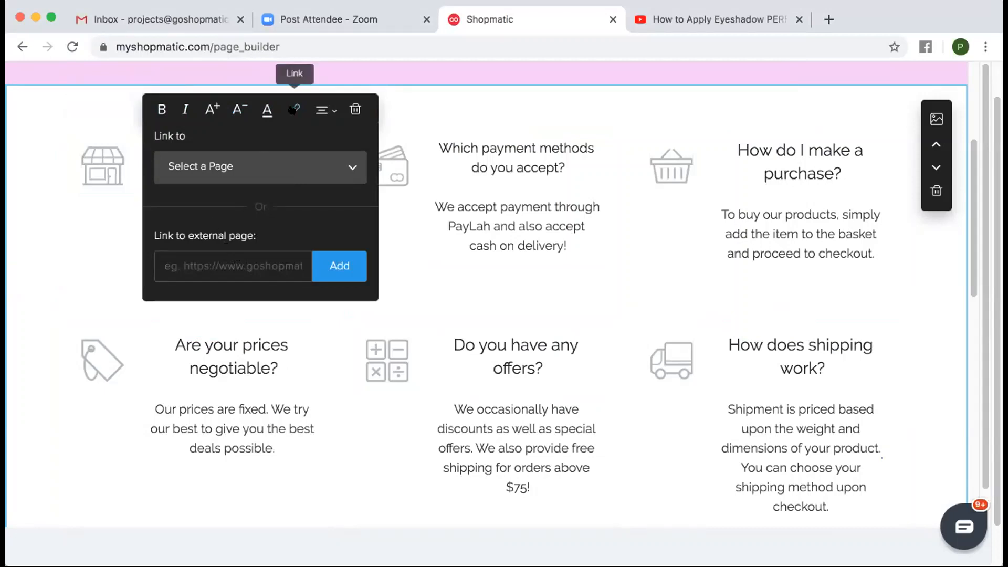
pyautogui.click(292, 109)
pyautogui.click(321, 110)
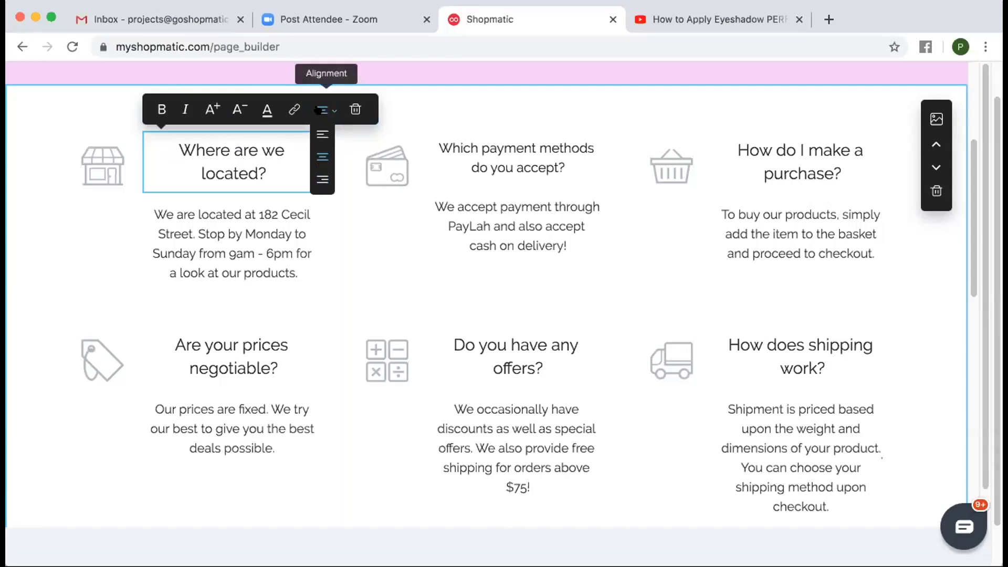
pyautogui.click(322, 110)
pyautogui.click(302, 225)
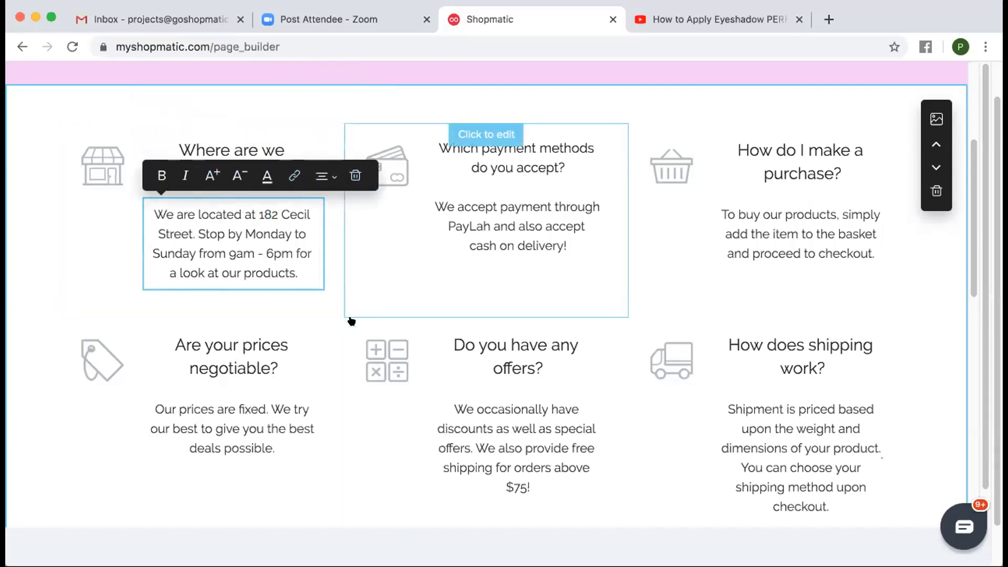
# - Save the FAQs page with its added text section
pyautogui.scroll(-10, 352, 321)
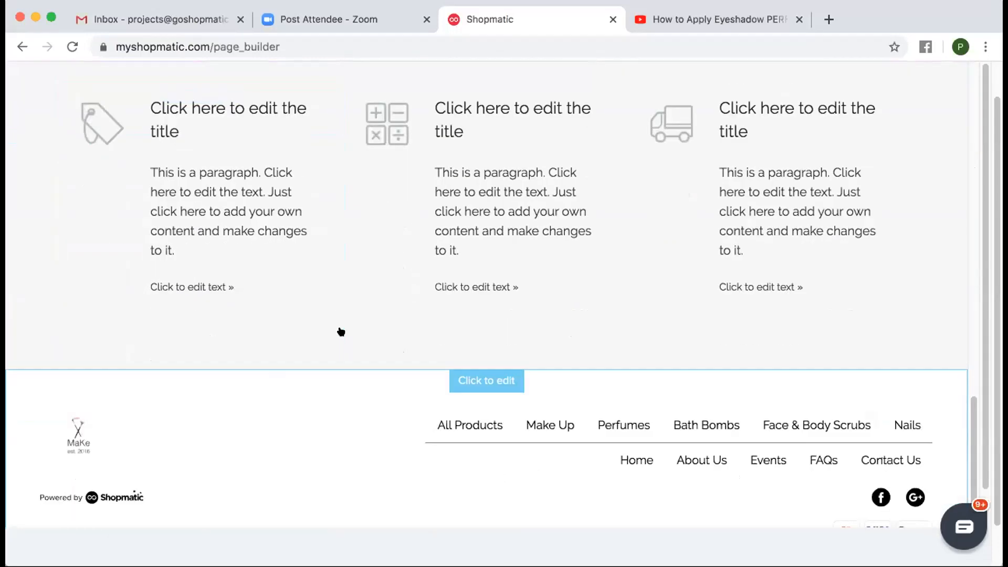
pyautogui.scroll(15, 339, 333)
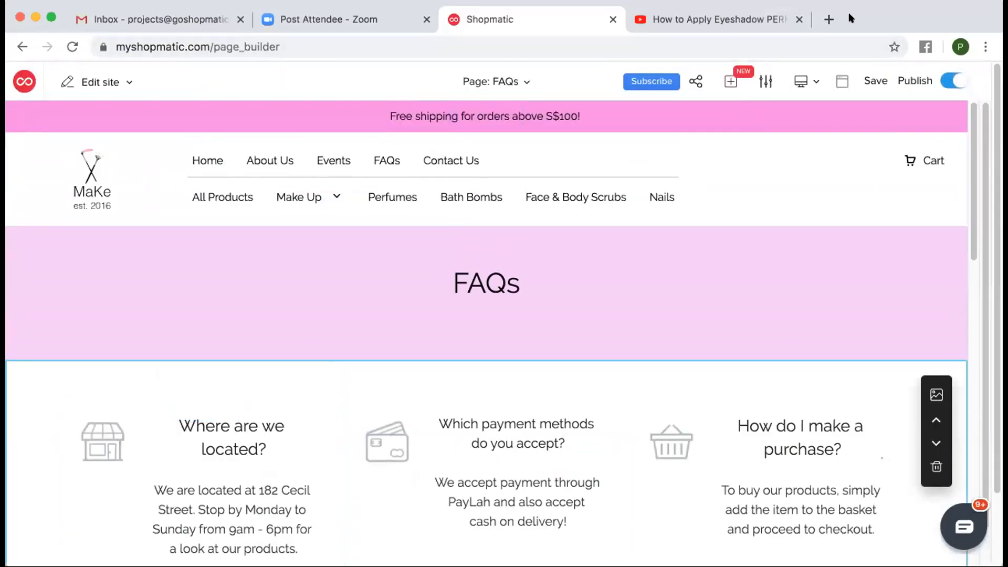
pyautogui.click(876, 80)
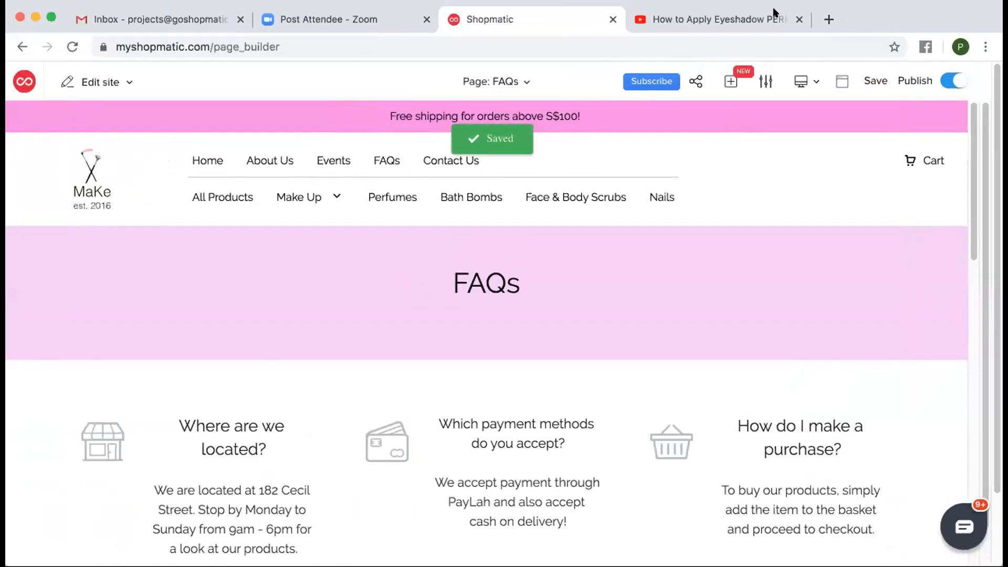
# - Switch to the Contact Us page and look through its header and map section
pyautogui.click(514, 80)
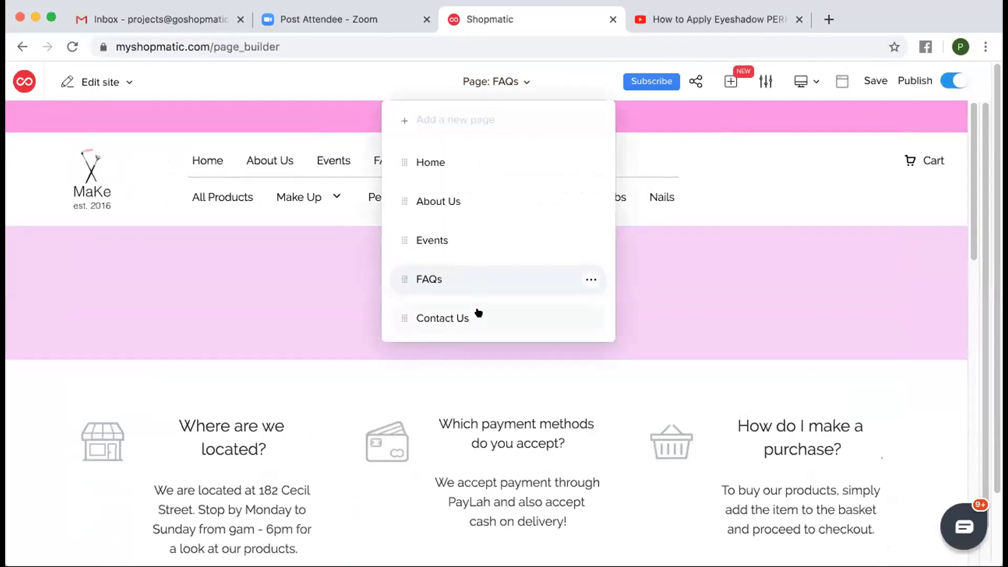
pyautogui.click(730, 81)
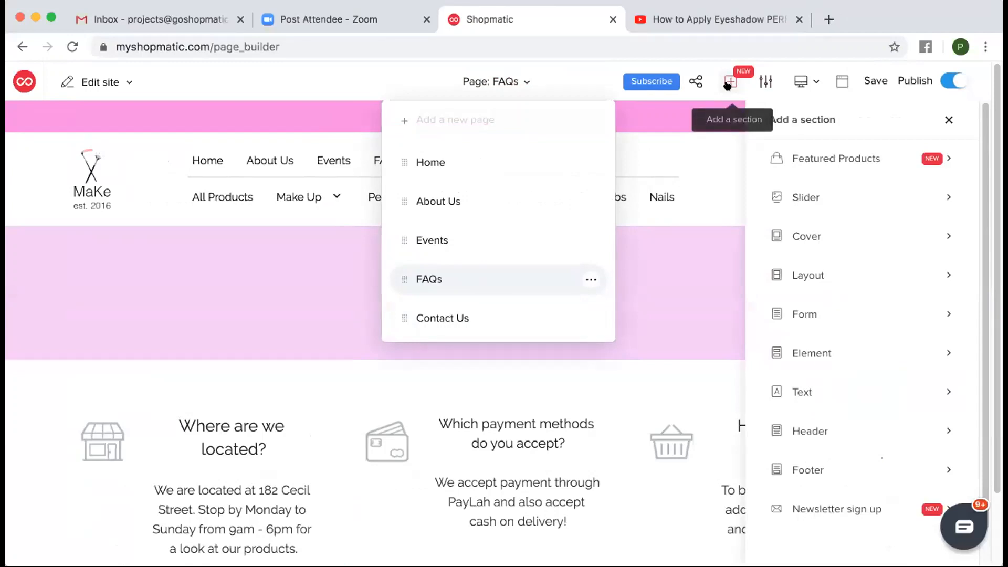
pyautogui.click(431, 319)
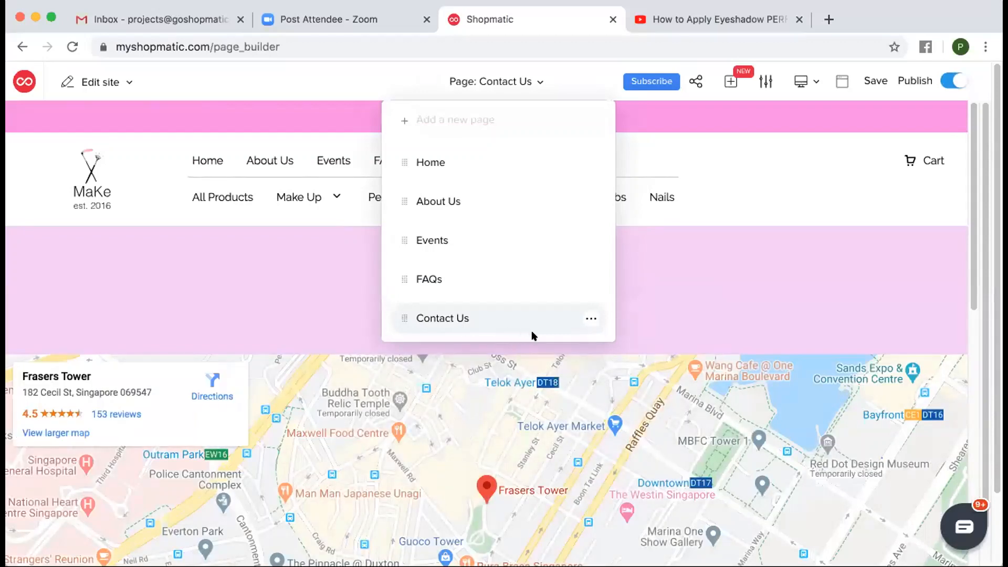
pyautogui.click(480, 318)
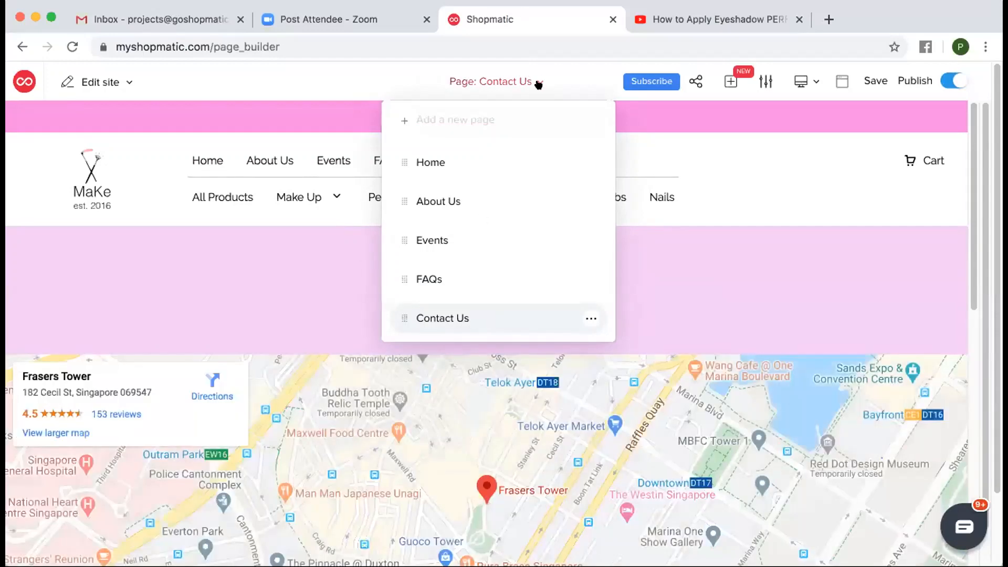
pyautogui.click(538, 82)
pyautogui.scroll(-2, 556, 320)
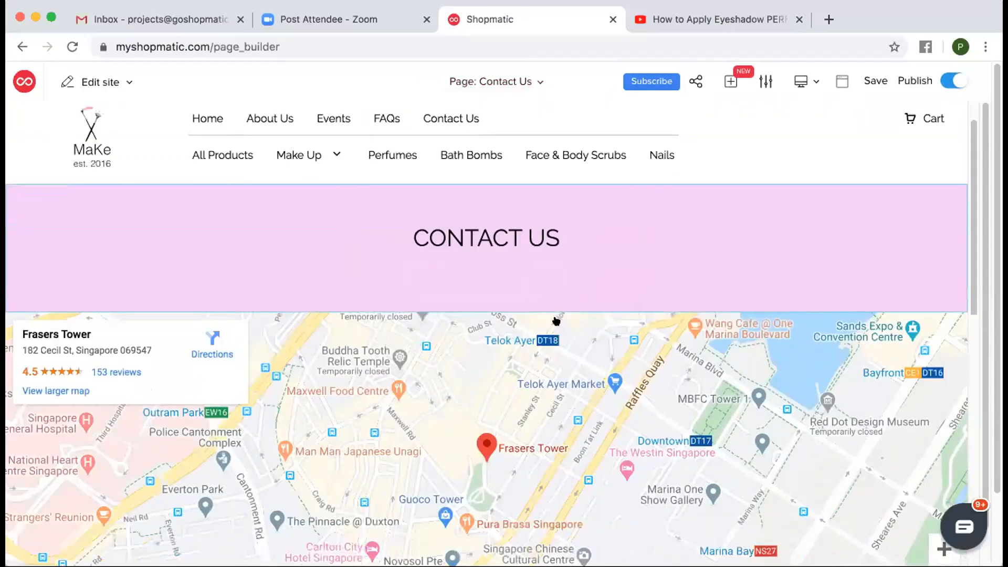
pyautogui.scroll(-10, 557, 320)
pyautogui.scroll(10, 557, 320)
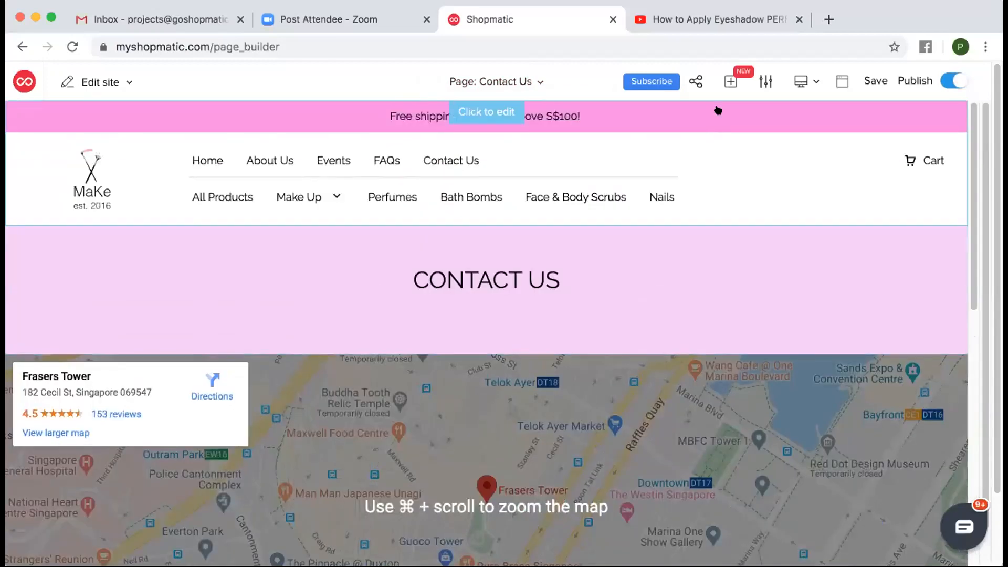
# - Add the Form-002 section, which combines a map with a contact form, to the Contact Us page
pyautogui.click(731, 82)
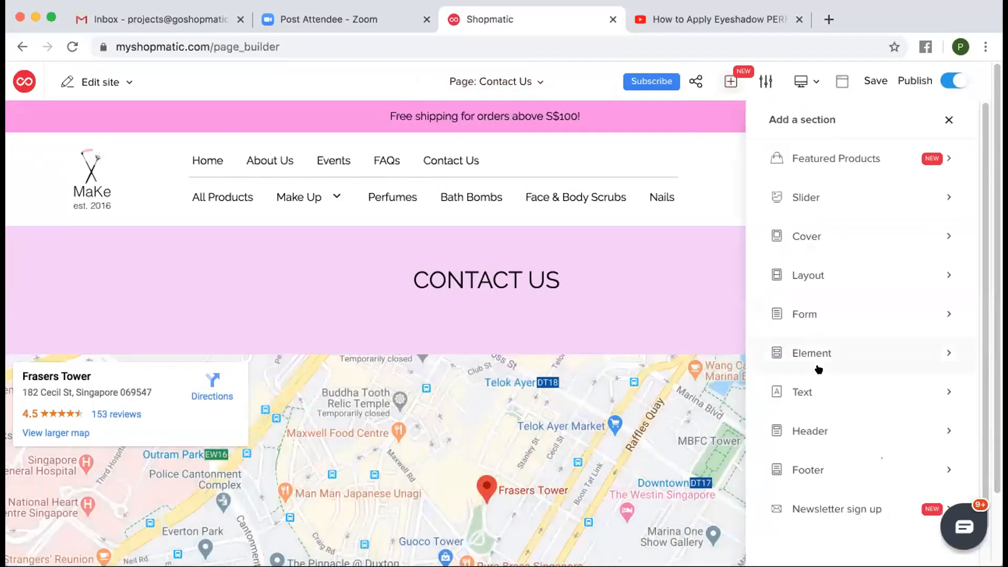
pyautogui.click(831, 311)
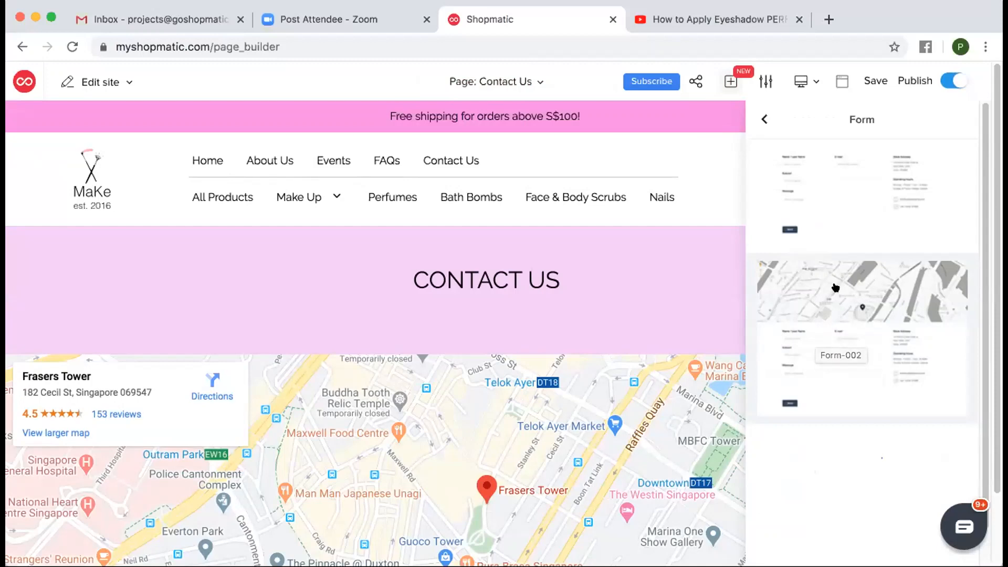
pyautogui.click(813, 282)
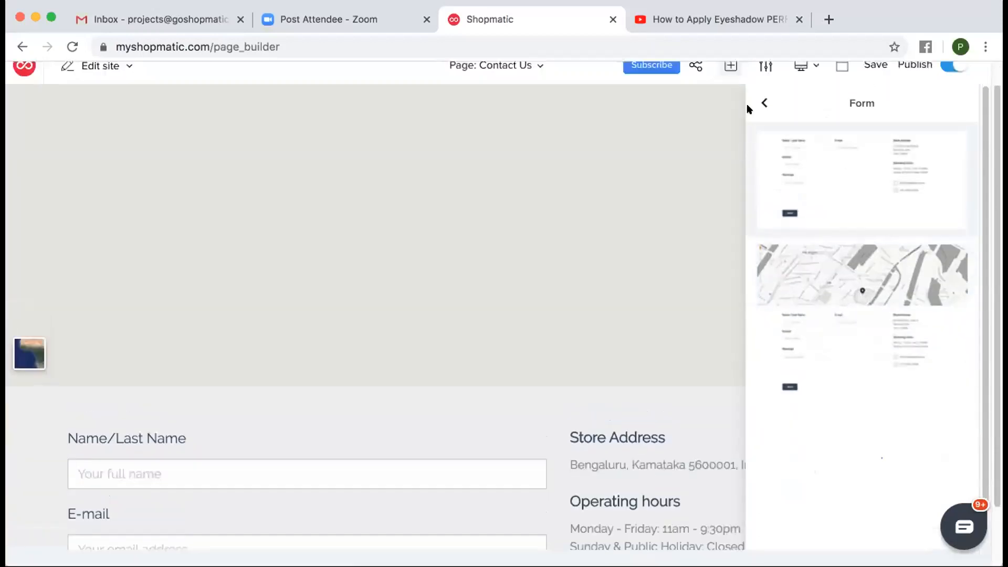
# - Look over the new map-and-form section's contact fields, default store address, operating hours and contact details
pyautogui.click(761, 104)
pyautogui.click(939, 96)
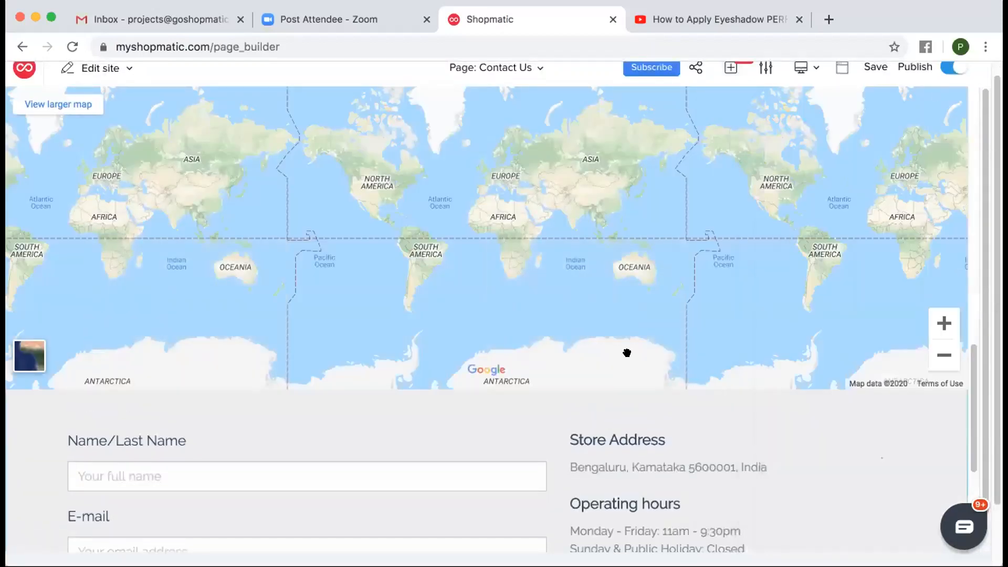
pyautogui.scroll(-6, 603, 349)
pyautogui.scroll(1, 599, 319)
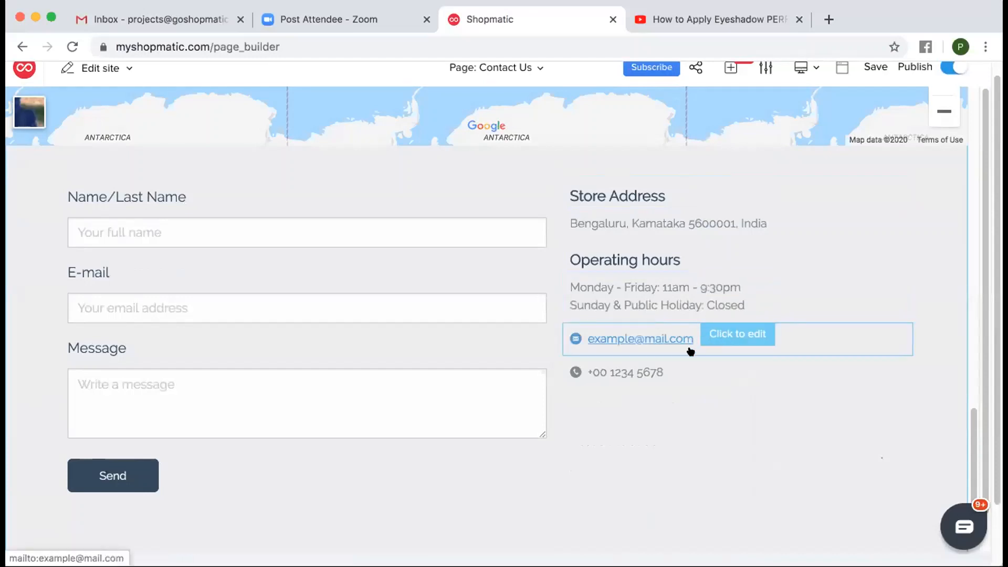
pyautogui.scroll(1, 657, 311)
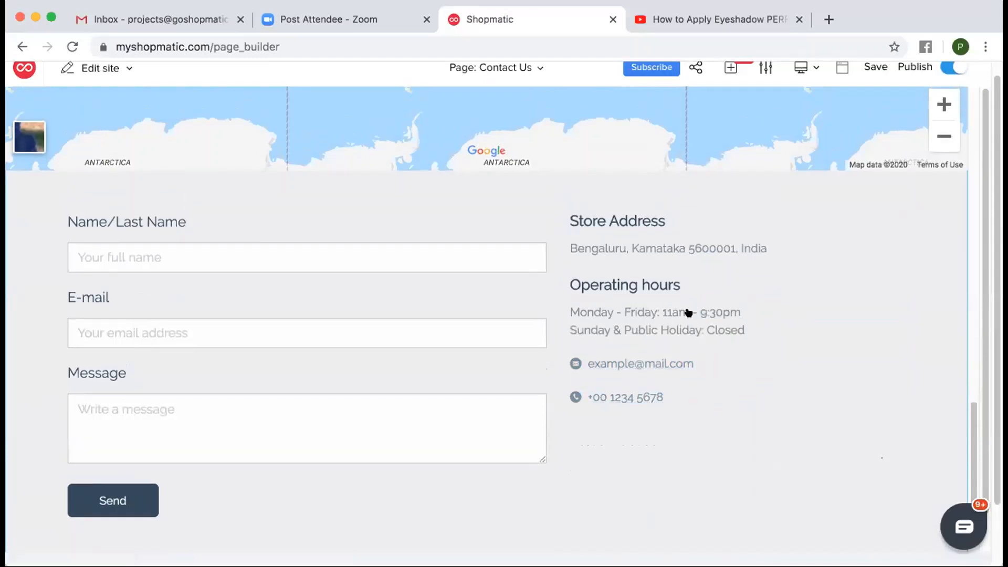
pyautogui.scroll(-1, 282, 285)
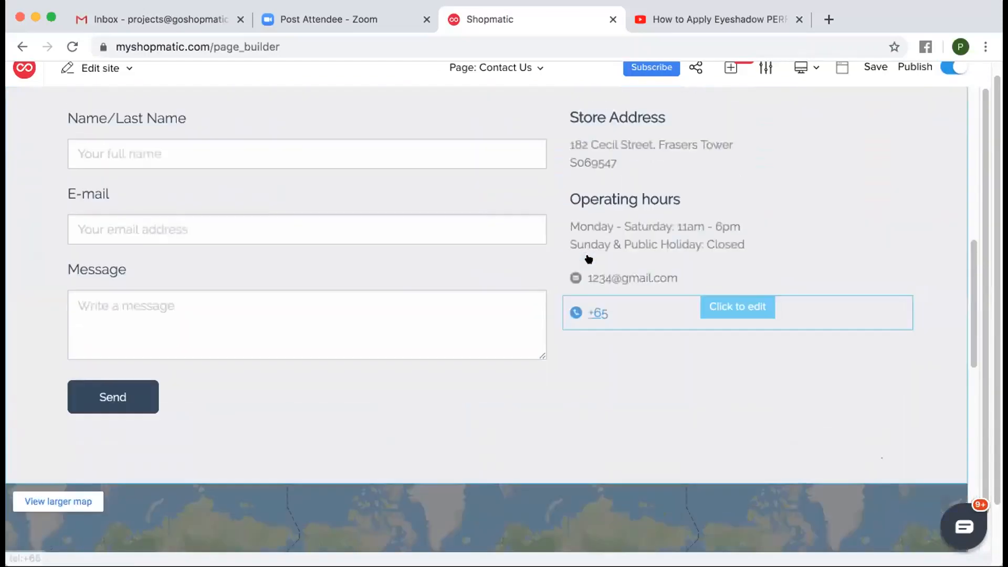
# - Look over the existing section's store map, form and contact details, and check the text formatting options of its "Store Address" heading and address
pyautogui.scroll(-1, 630, 294)
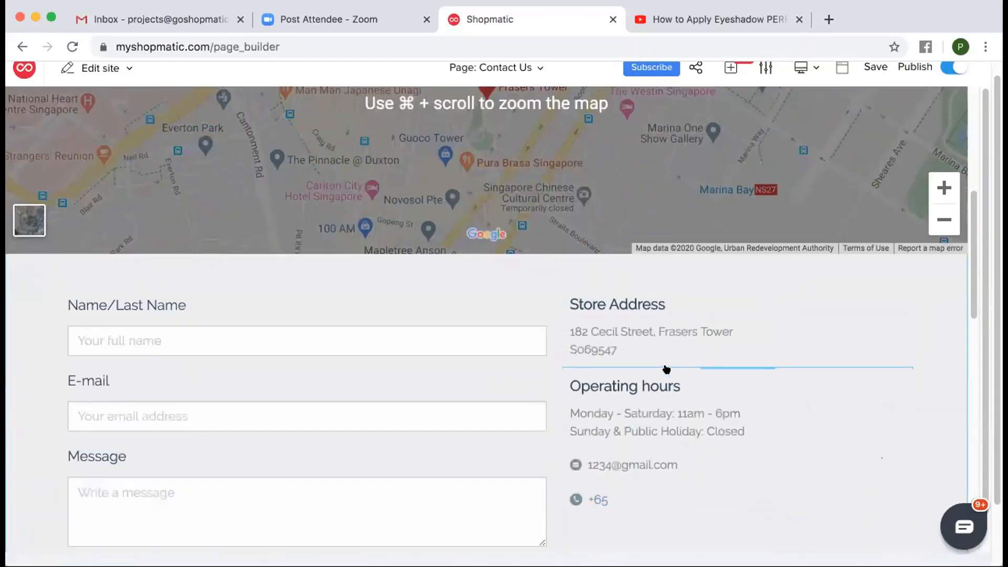
pyautogui.scroll(3, 664, 367)
pyautogui.scroll(3, 666, 438)
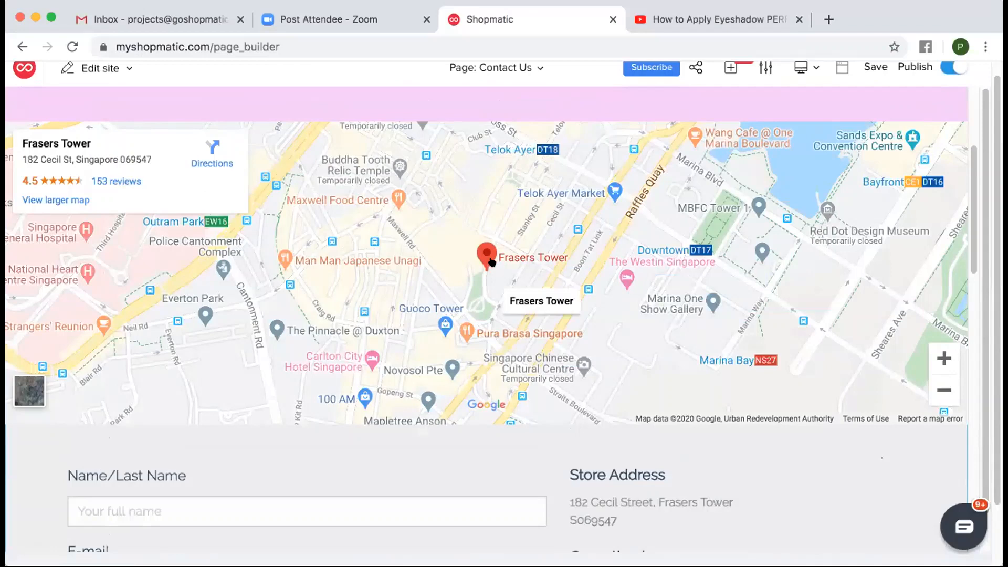
pyautogui.scroll(-8, 514, 268)
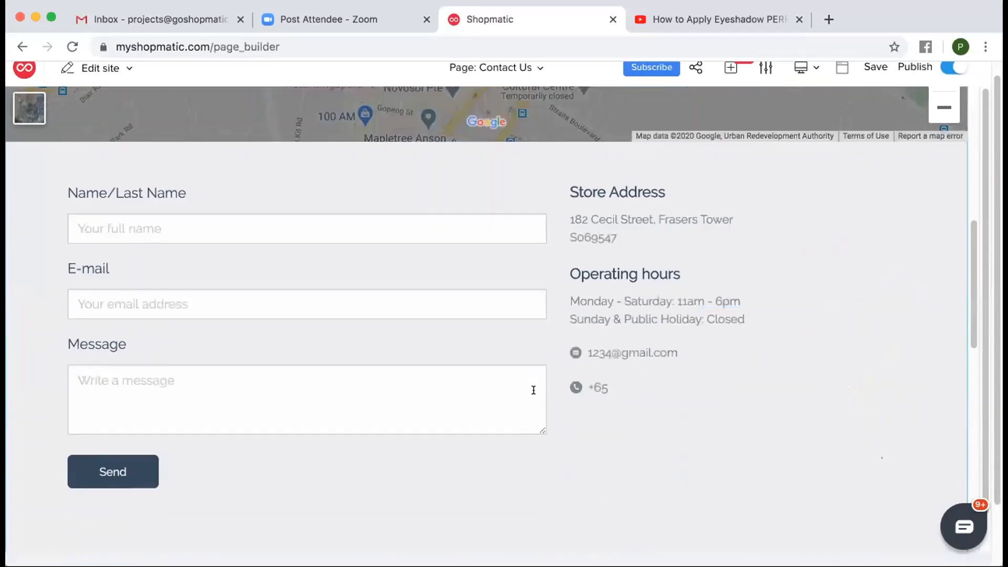
pyautogui.scroll(8, 835, 222)
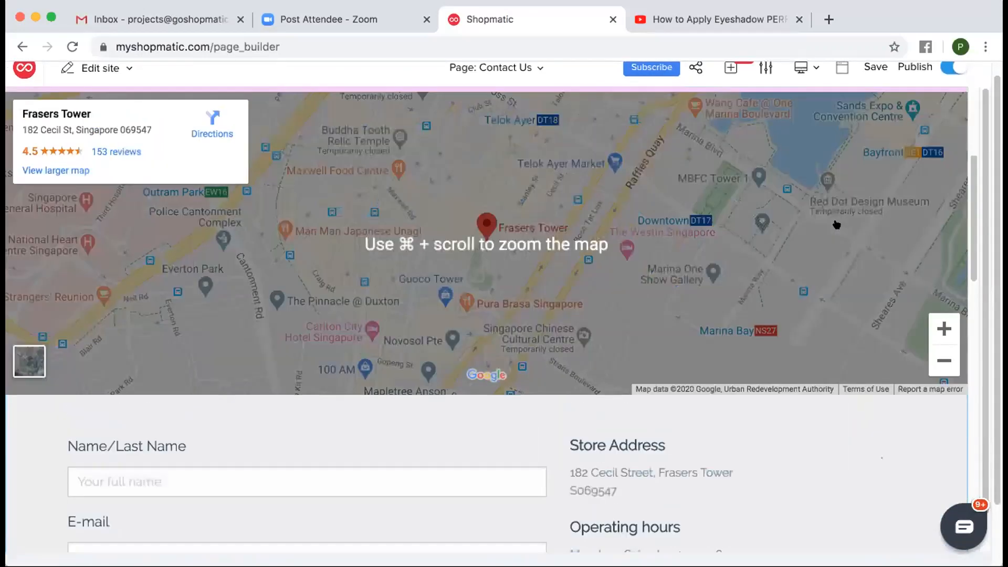
pyautogui.scroll(-3, 849, 320)
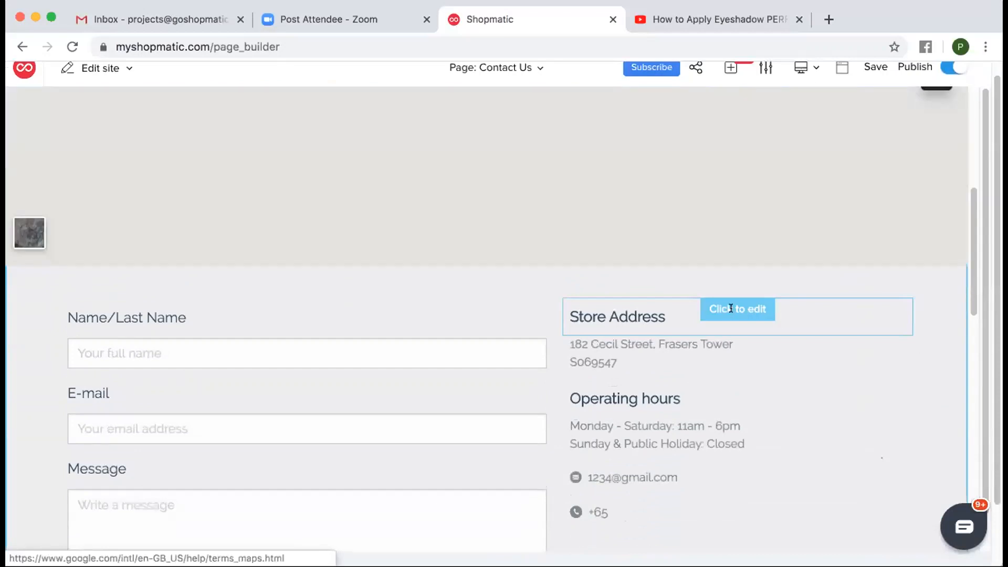
pyautogui.click(728, 309)
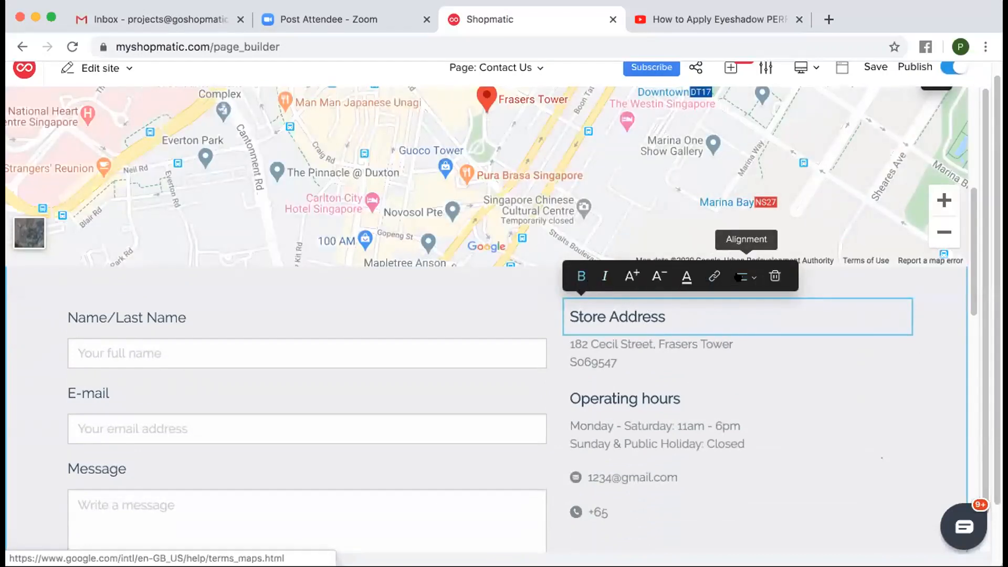
pyautogui.click(794, 364)
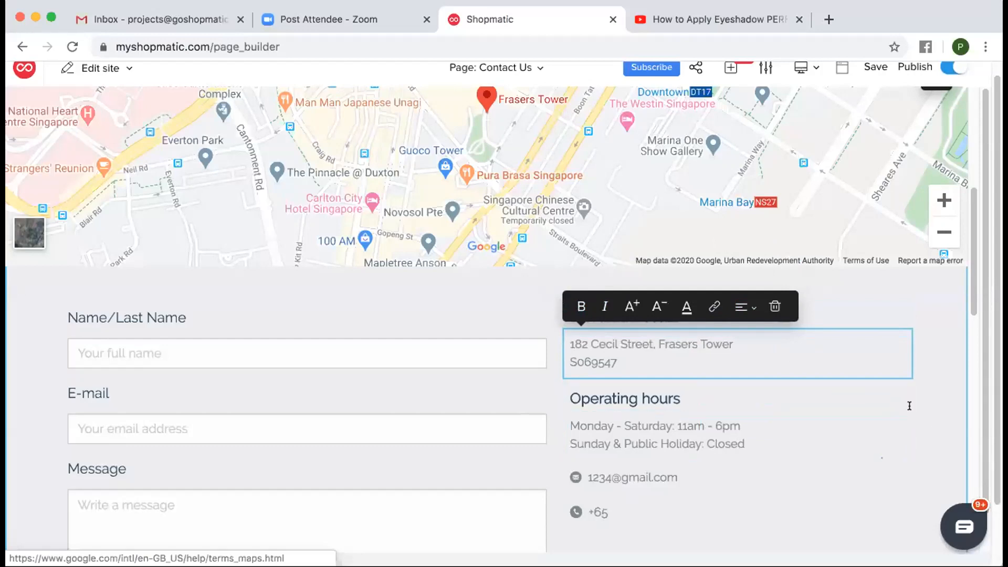
# - Delete the added duplicate map-and-form section showing the world map and save the Contact Us page
pyautogui.scroll(-10, 910, 406)
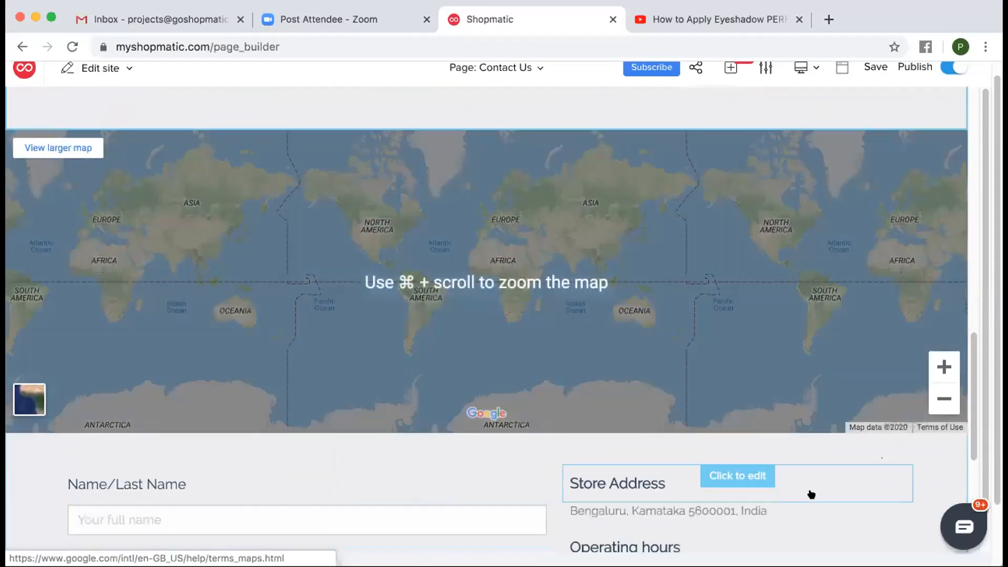
pyautogui.moveTo(826, 484)
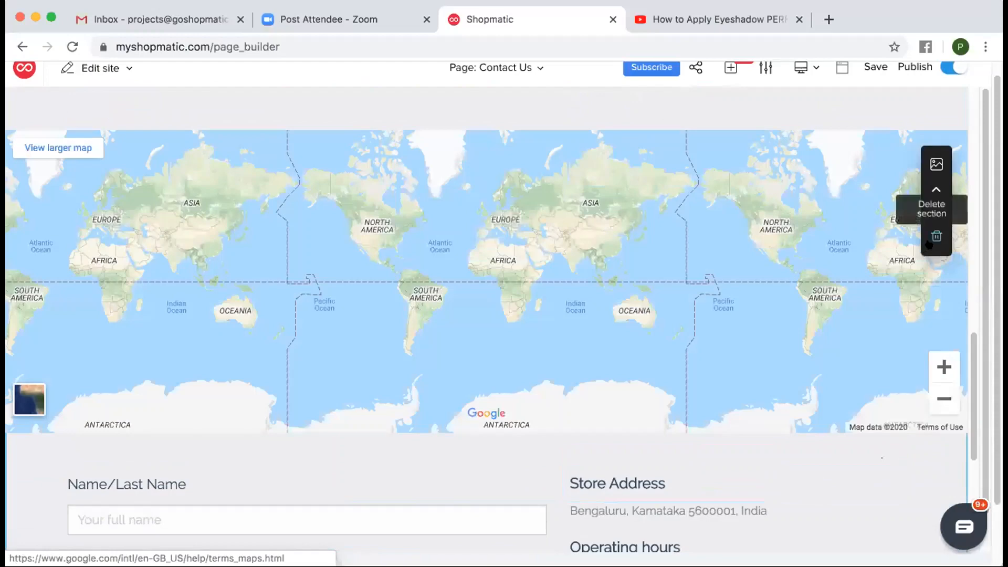
pyautogui.click(929, 241)
pyautogui.scroll(15, 761, 299)
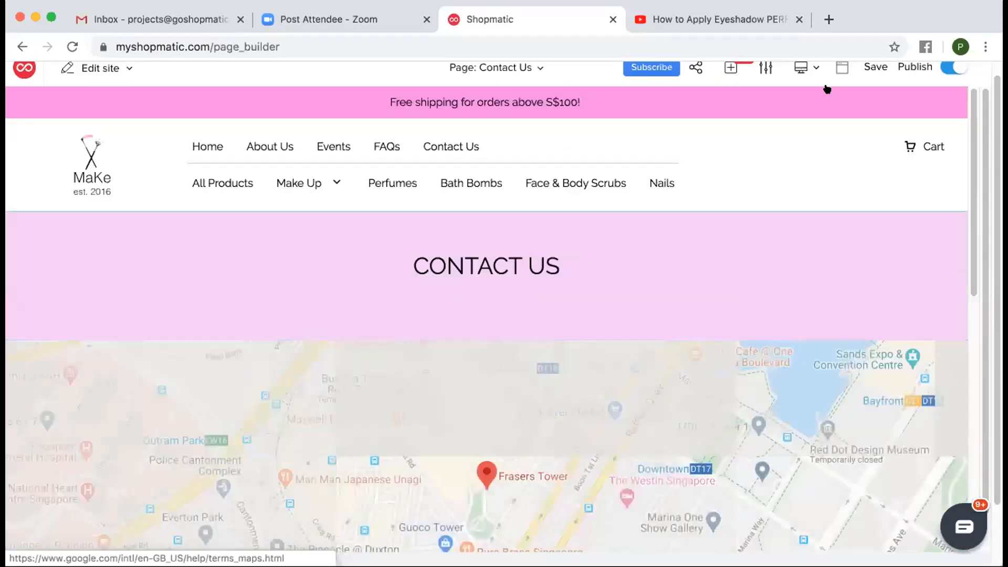
pyautogui.click(874, 81)
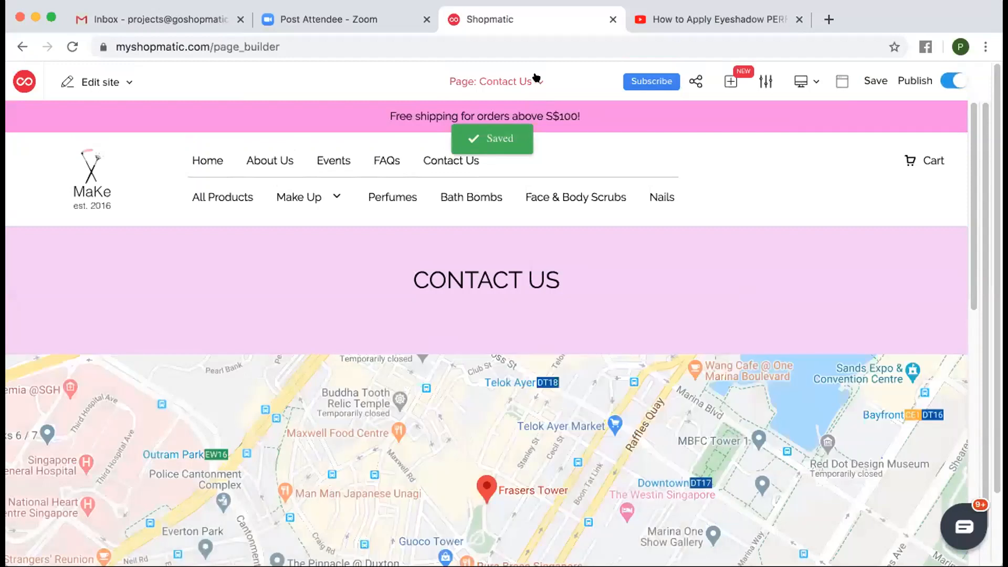
# - Switch the page being edited to Home
pyautogui.click(524, 81)
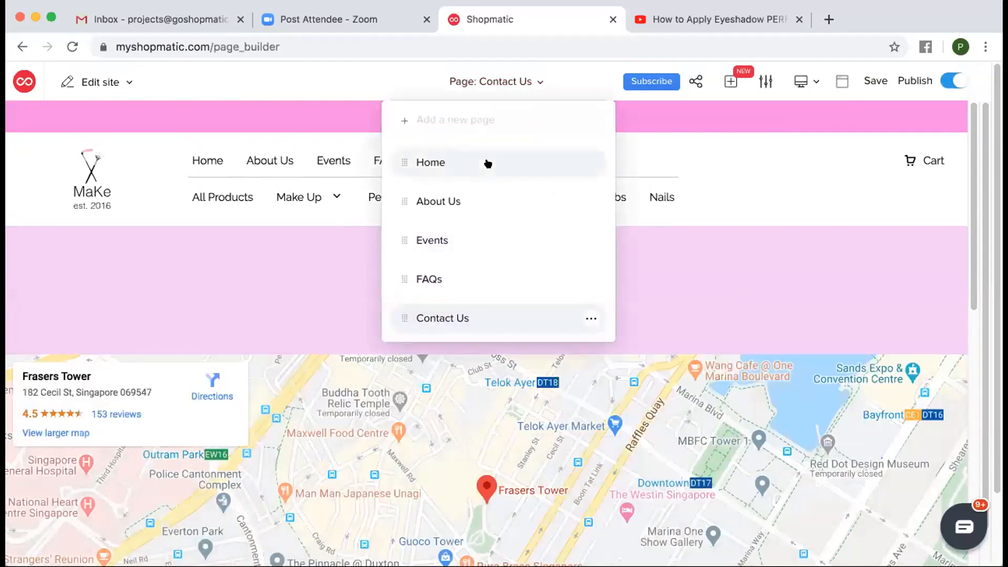
pyautogui.click(487, 163)
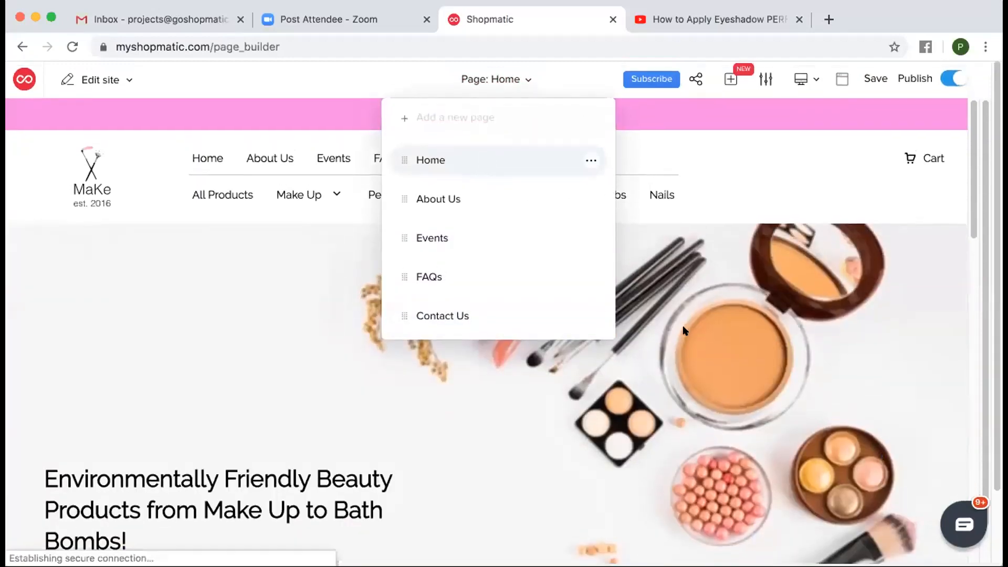
pyautogui.click(764, 196)
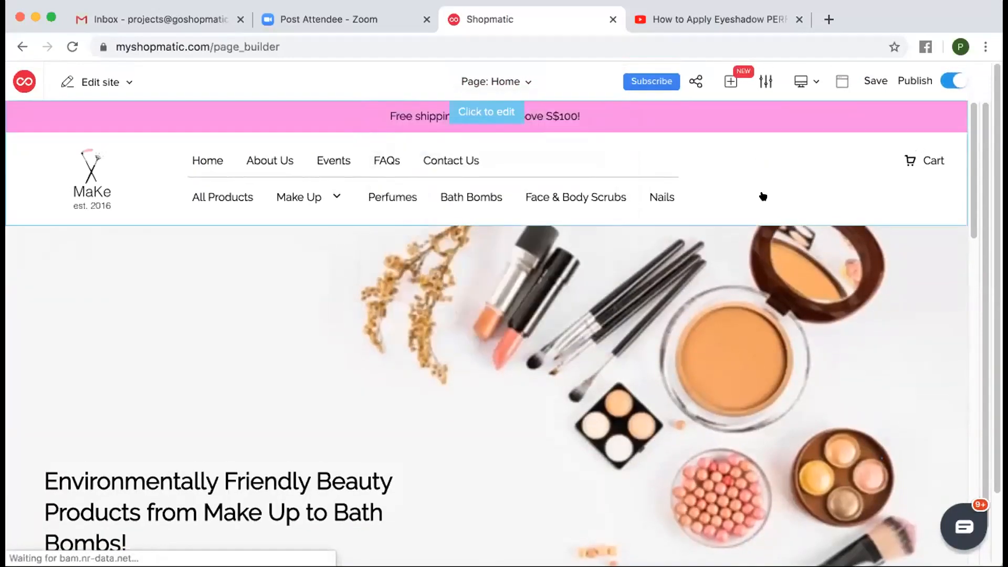
# - Replace the Home page footer with the first footer template, which has a brand logo beside two rows of menu links
pyautogui.scroll(-15, 763, 196)
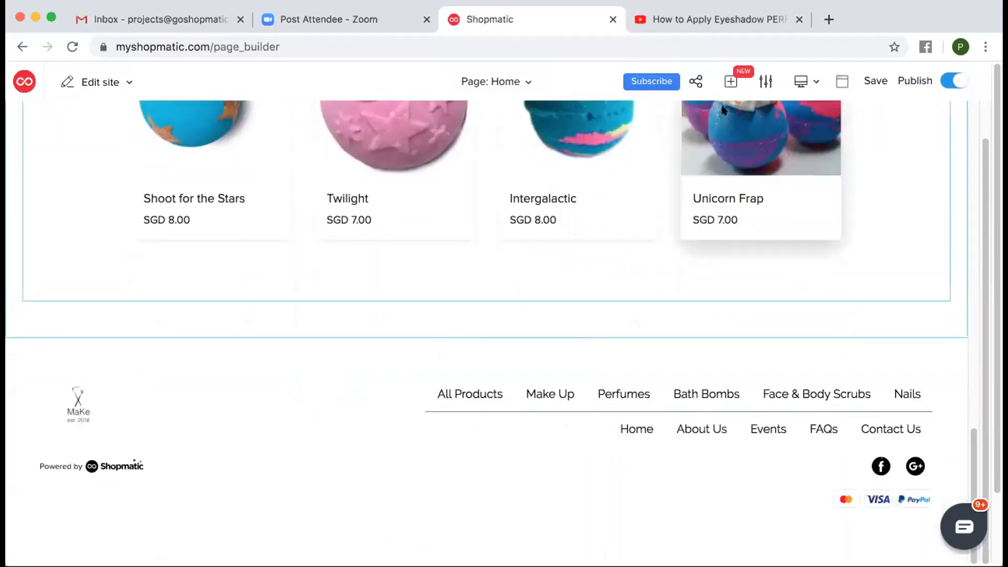
pyautogui.click(731, 81)
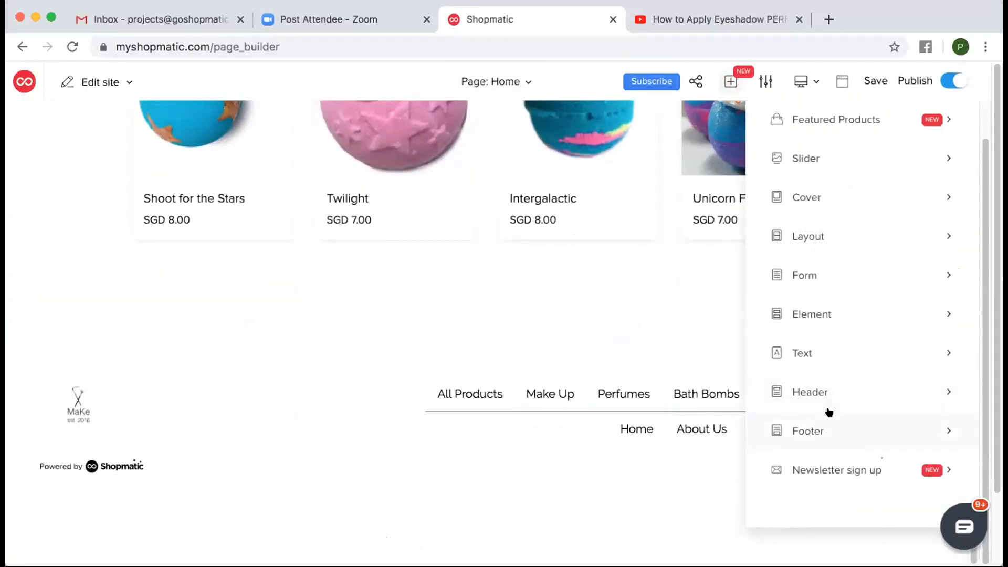
pyautogui.click(828, 409)
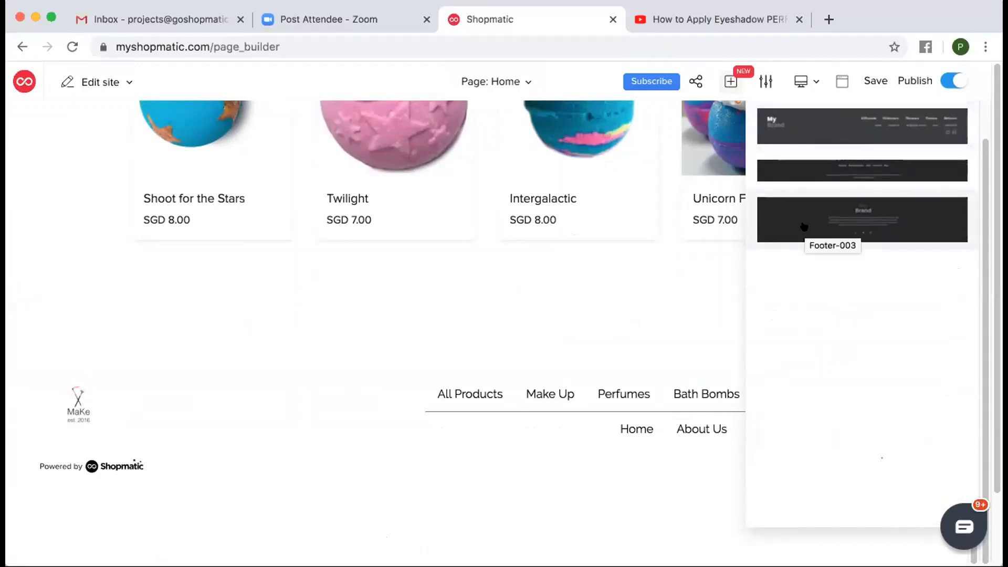
pyautogui.click(825, 131)
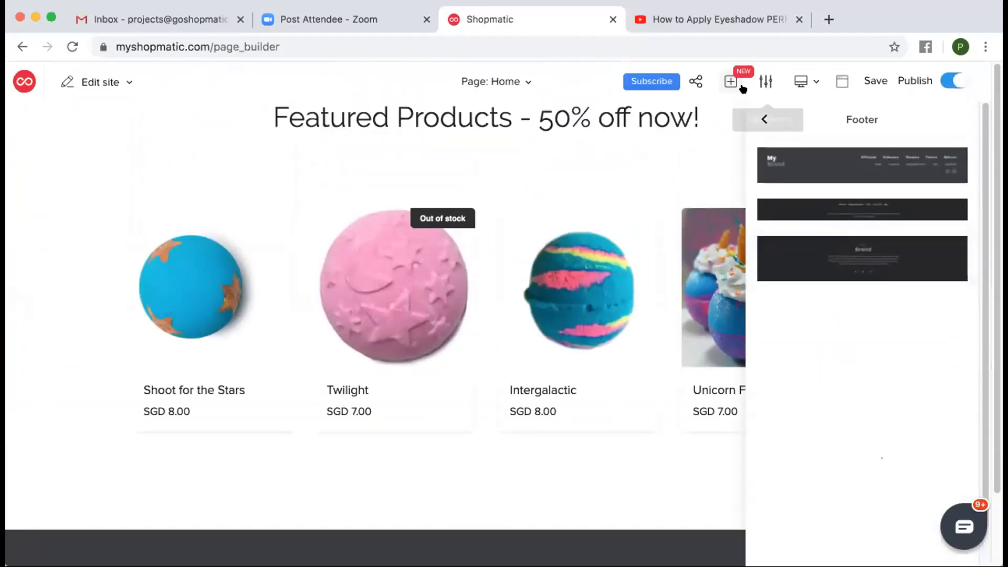
pyautogui.click(741, 86)
pyautogui.scroll(-5, 685, 418)
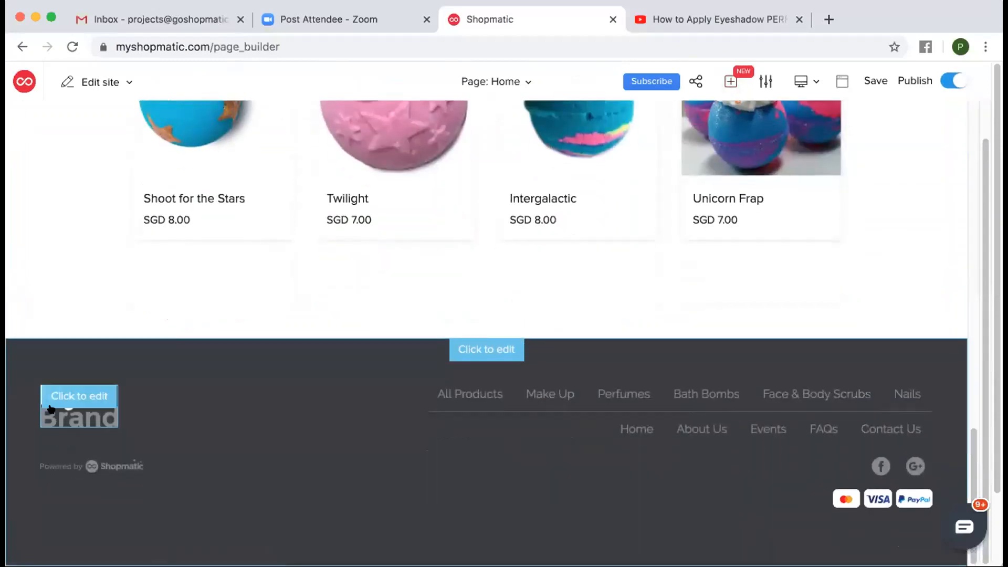
# - Replace the footer's "My Brand" logo with the MaKe logo PNG with its background removed, zoomed out so the whole logo fits the crop frame
pyautogui.click(66, 398)
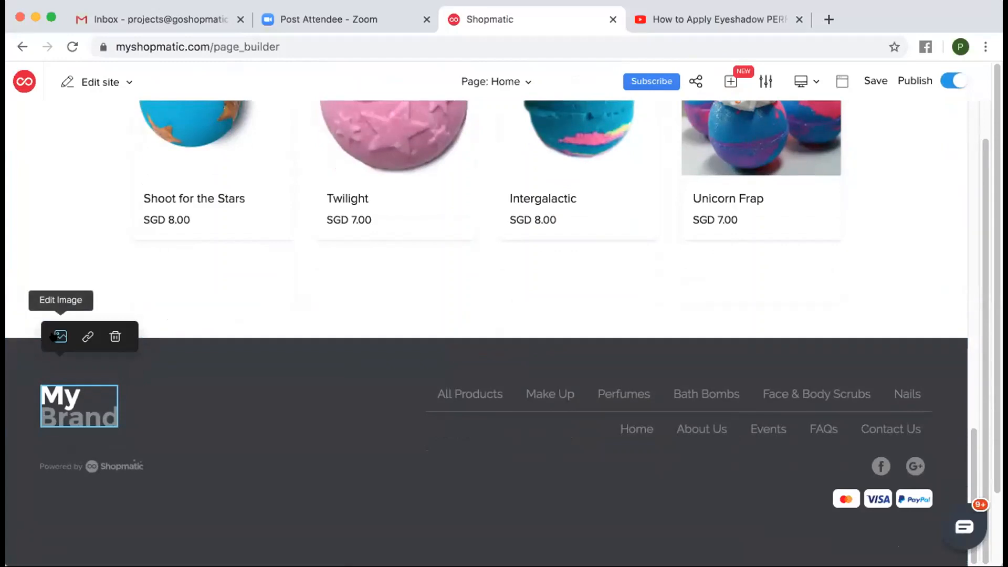
pyautogui.click(58, 336)
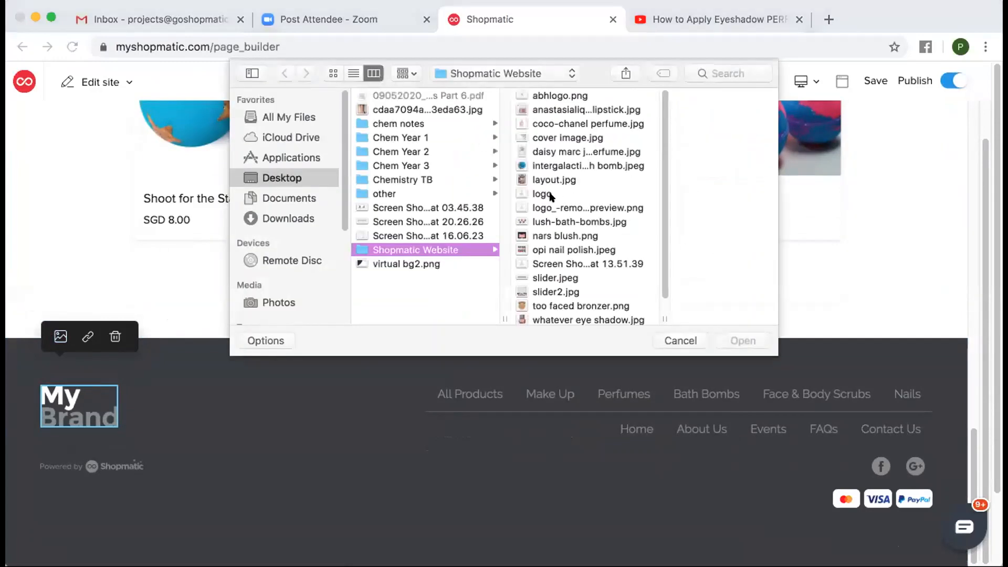
pyautogui.click(552, 208)
pyautogui.click(738, 341)
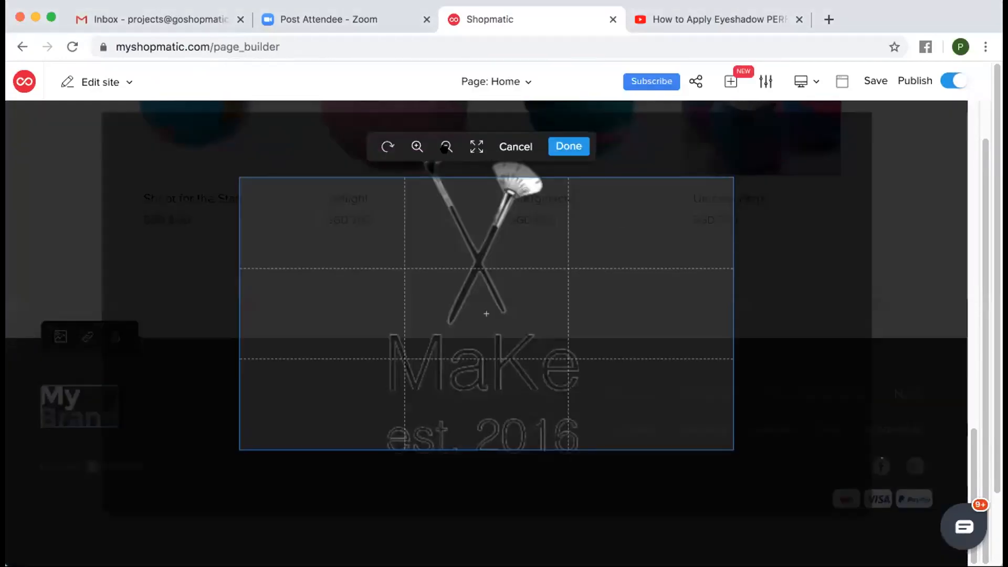
pyautogui.click(446, 147)
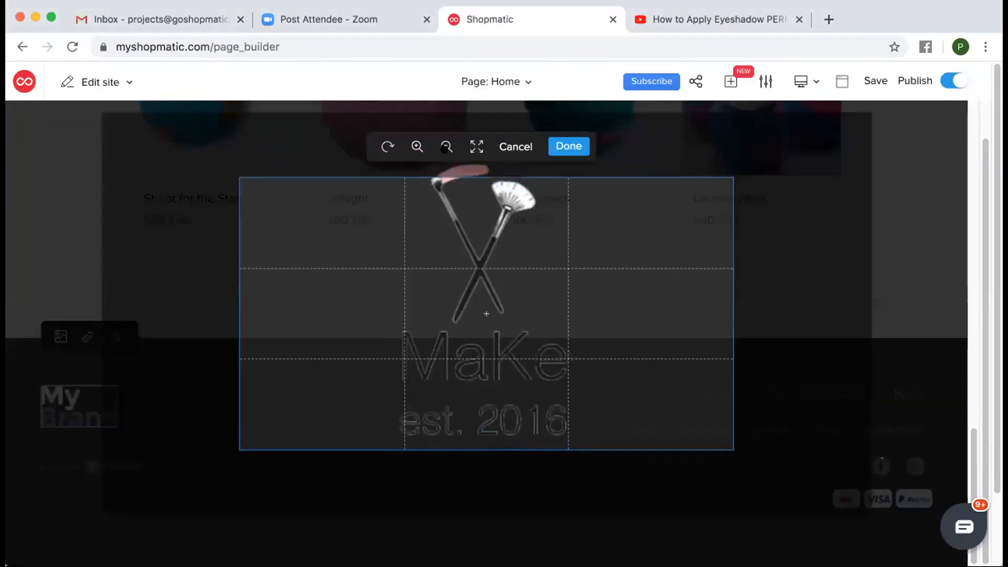
pyautogui.moveTo(495, 272); pyautogui.dragTo(499, 281)
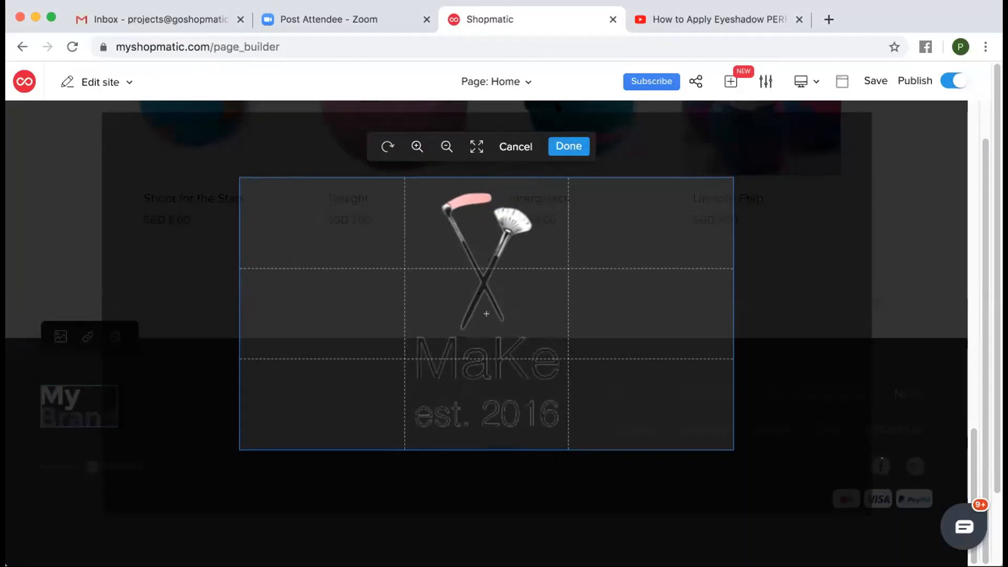
pyautogui.click(560, 145)
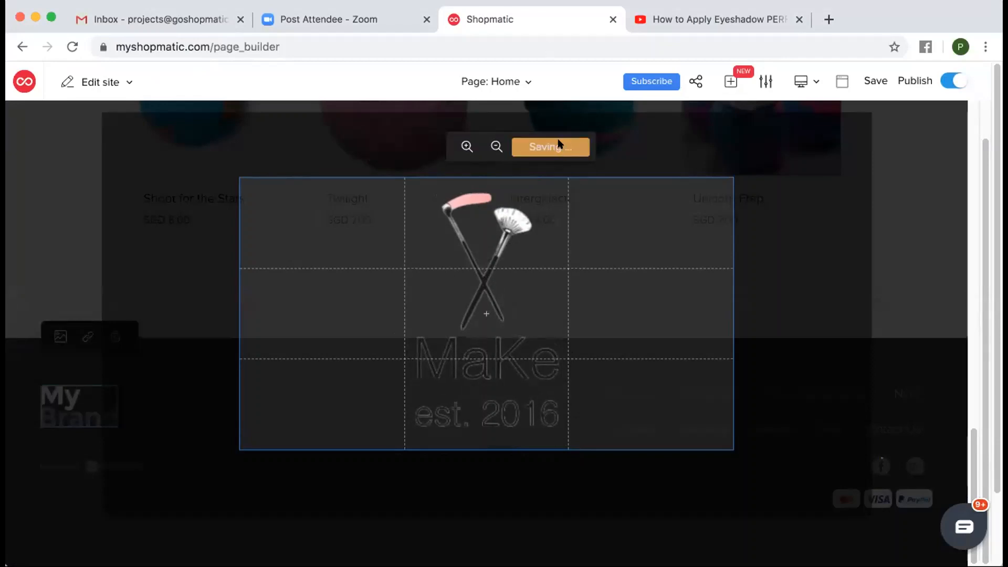
pyautogui.scroll(-1, 443, 313)
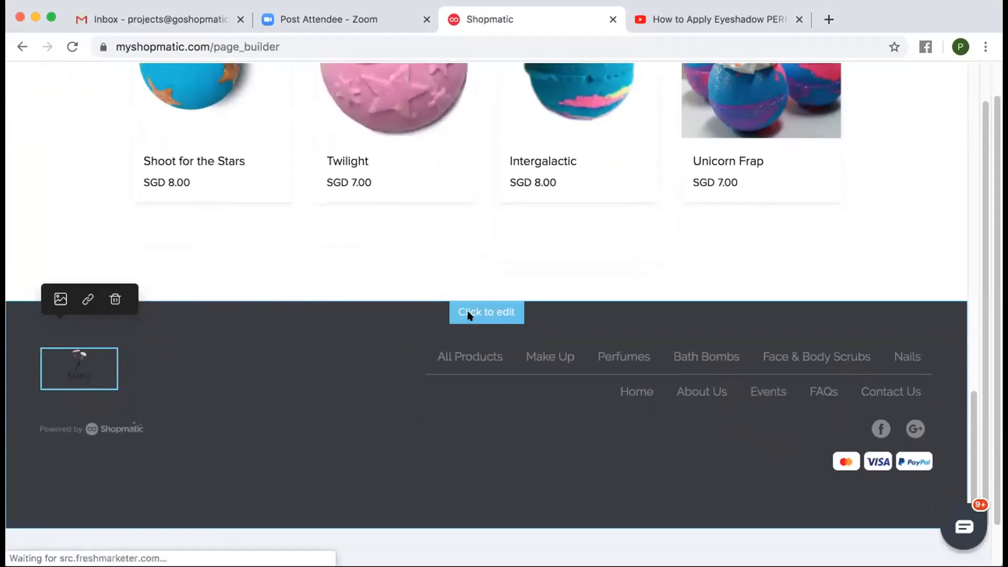
# - Set the footer's background colour to white and its text colour to black
pyautogui.click(503, 289)
pyautogui.click(548, 251)
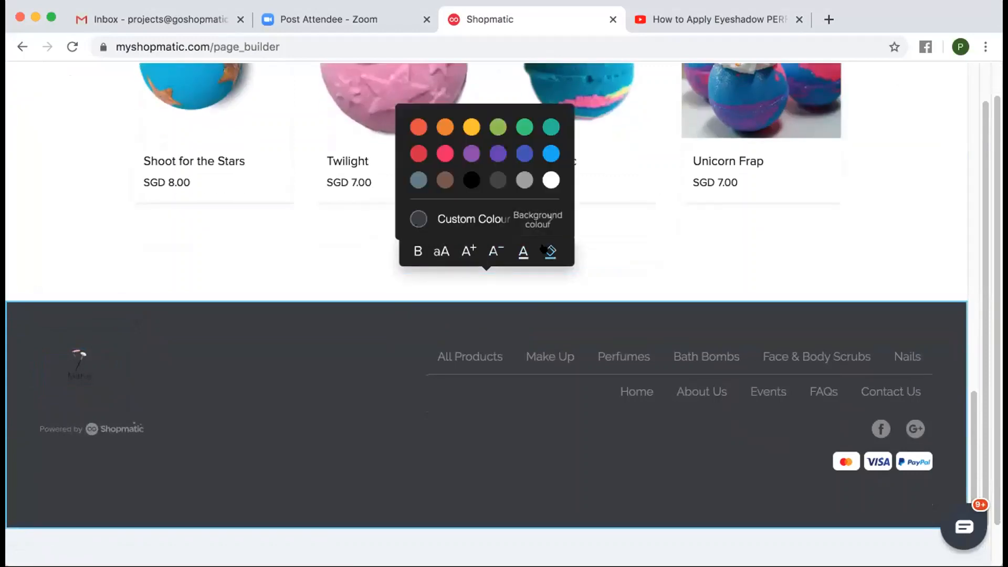
pyautogui.click(551, 180)
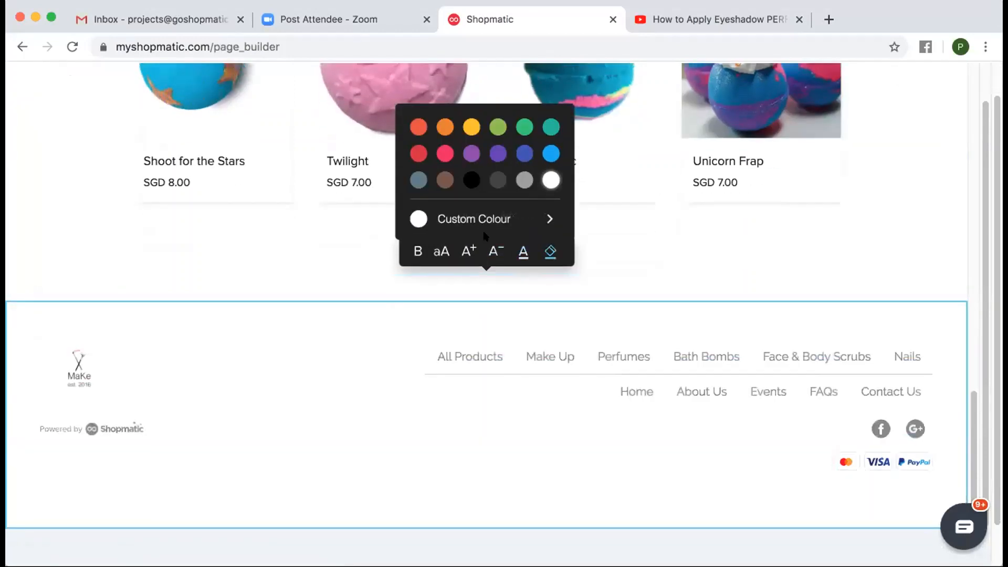
pyautogui.click(524, 252)
pyautogui.click(416, 177)
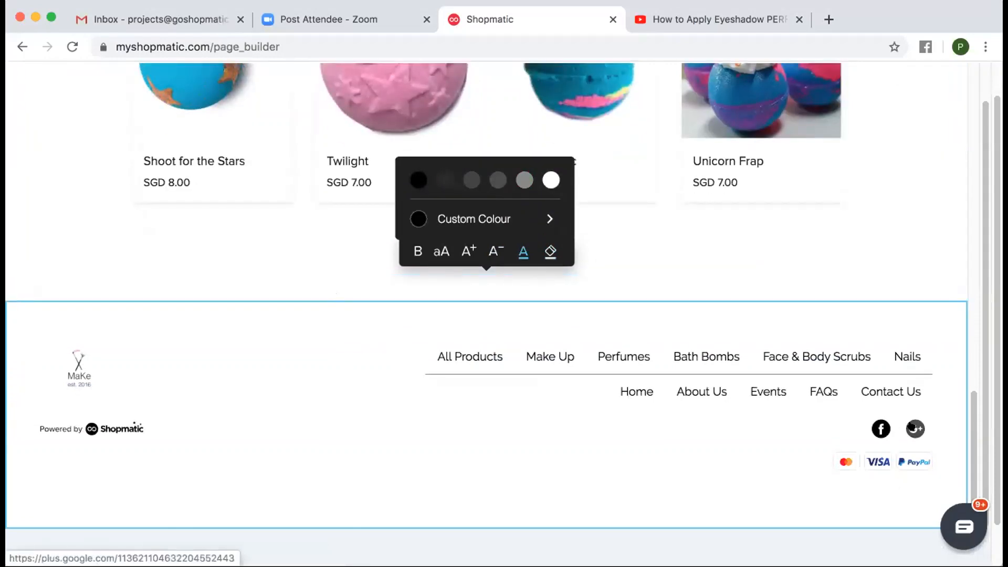
pyautogui.click(372, 272)
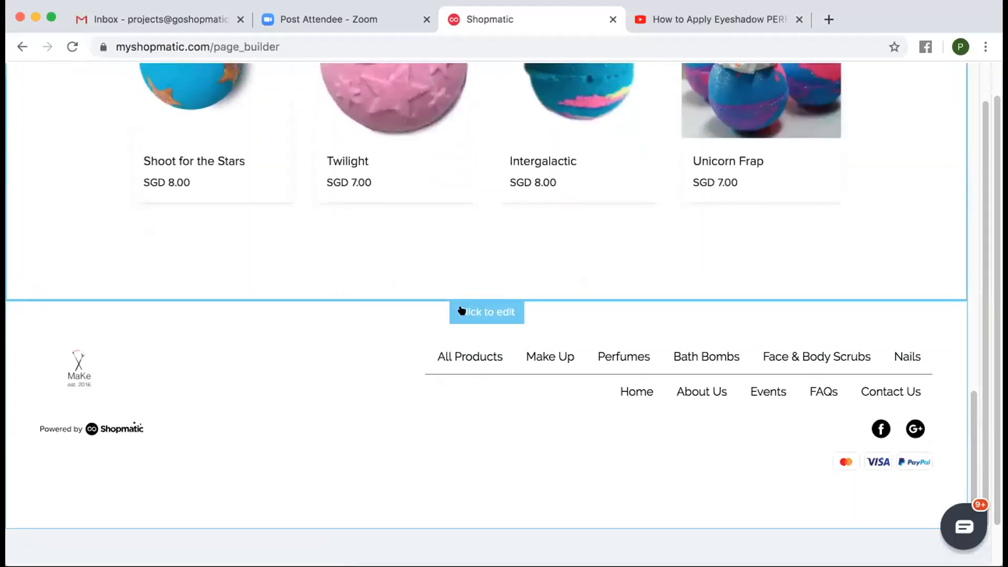
pyautogui.scroll(15, 413, 374)
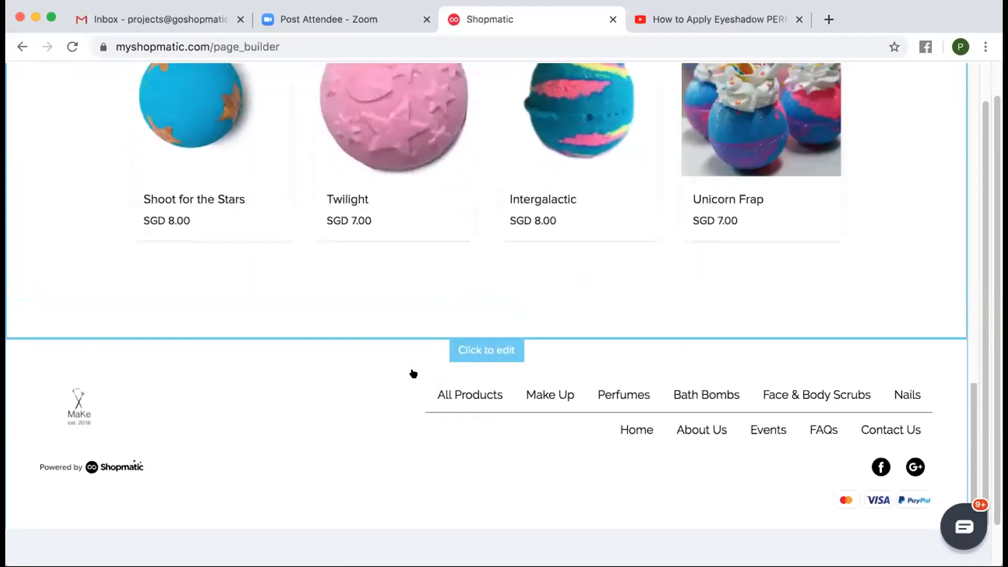
# - Open the site-wide font settings and look over the Home page's current header and body text
pyautogui.scroll(2, 665, 239)
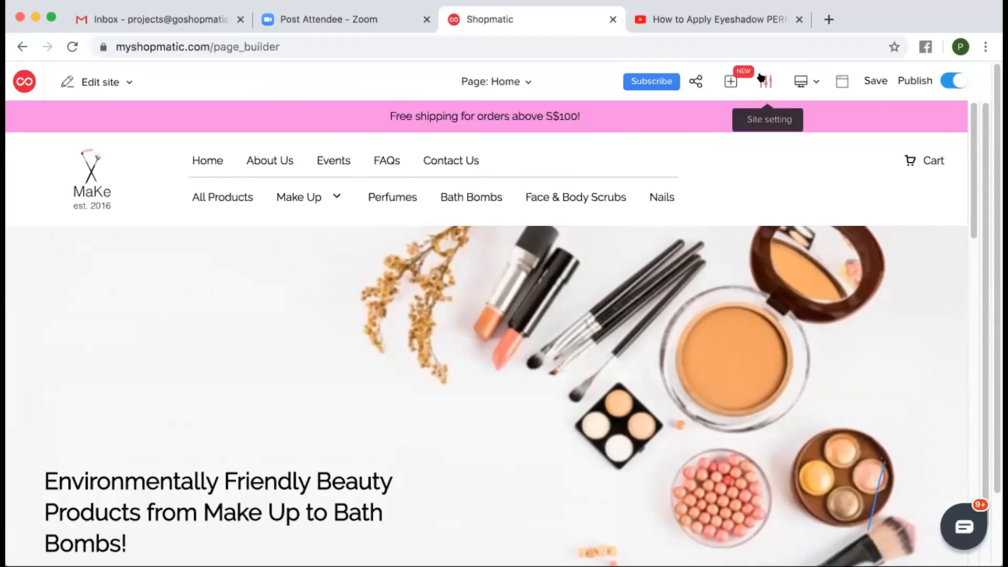
pyautogui.click(762, 78)
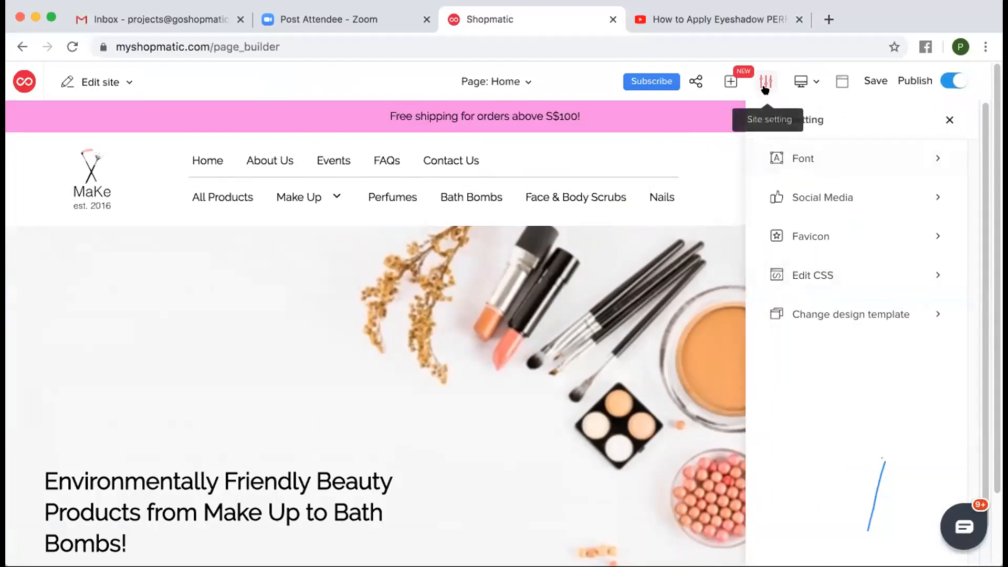
pyautogui.click(731, 82)
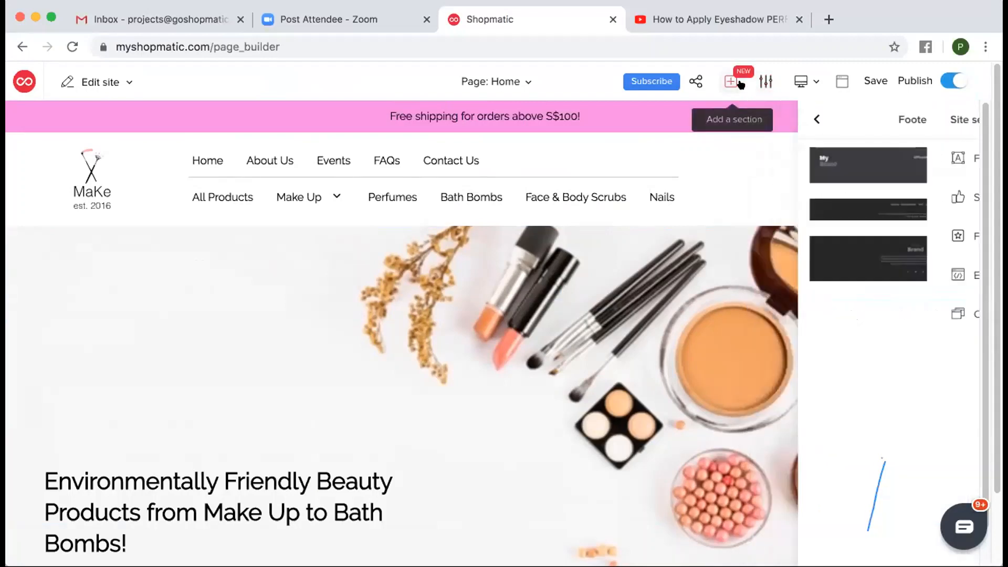
pyautogui.click(767, 84)
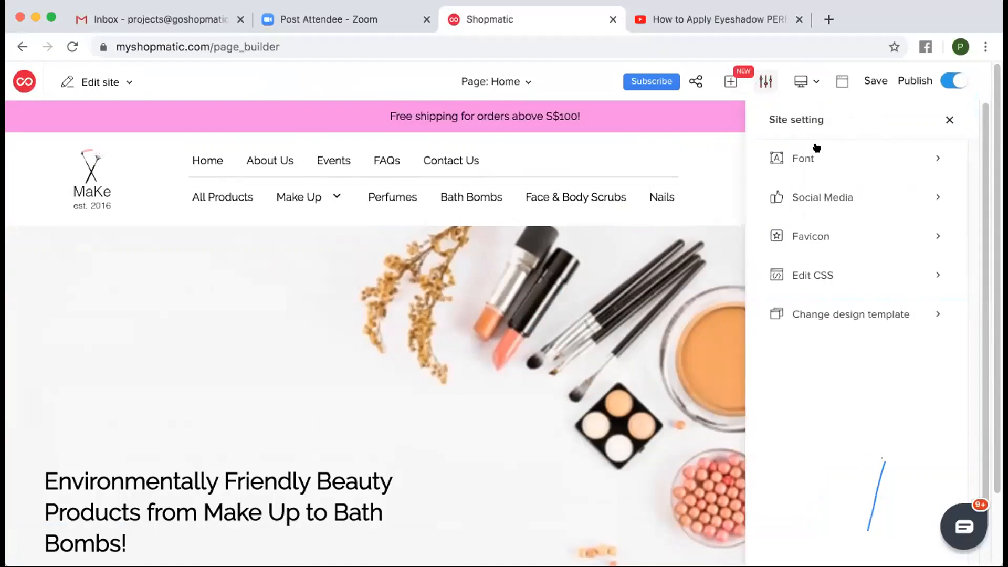
pyautogui.click(850, 158)
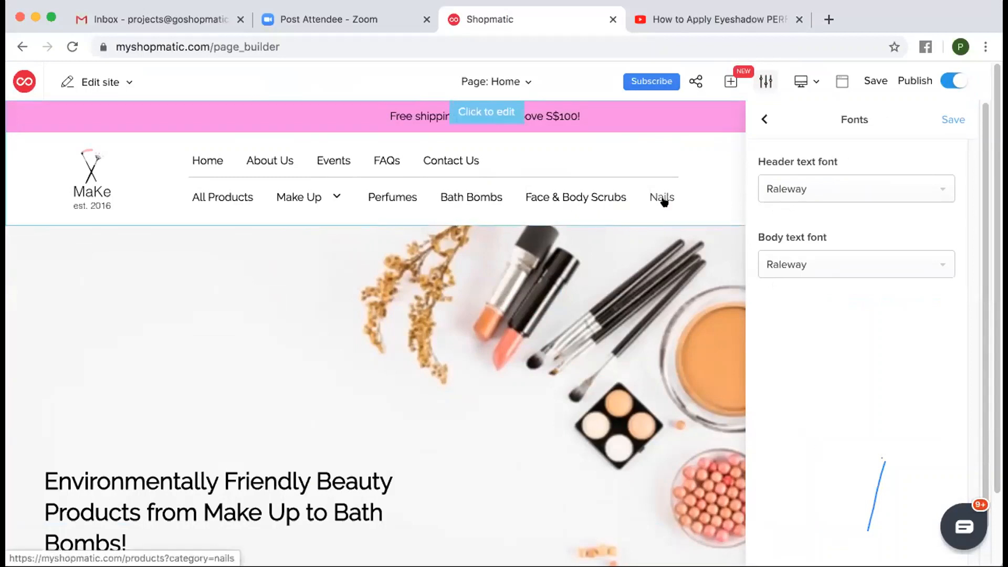
pyautogui.scroll(-3, 315, 333)
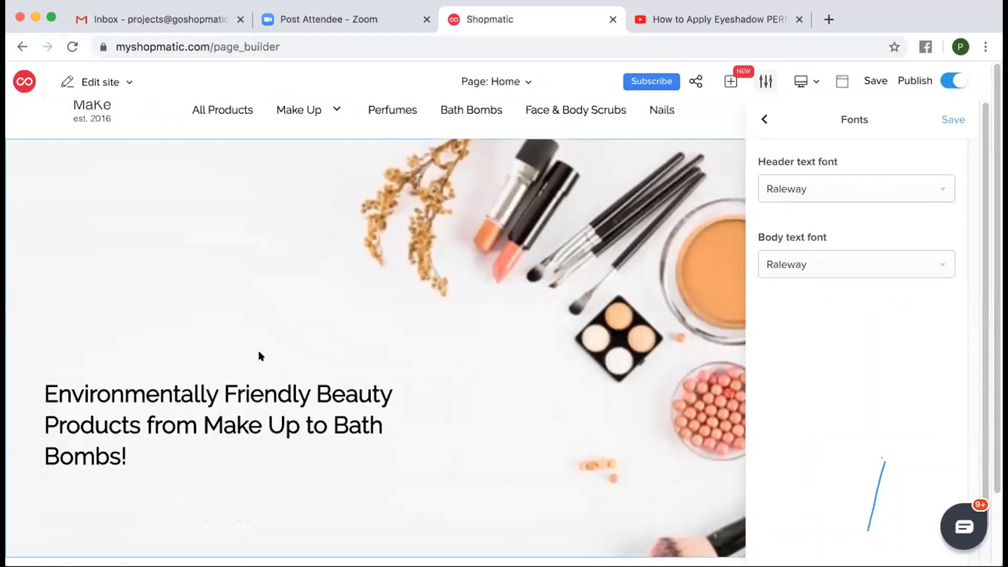
pyautogui.scroll(3, 305, 311)
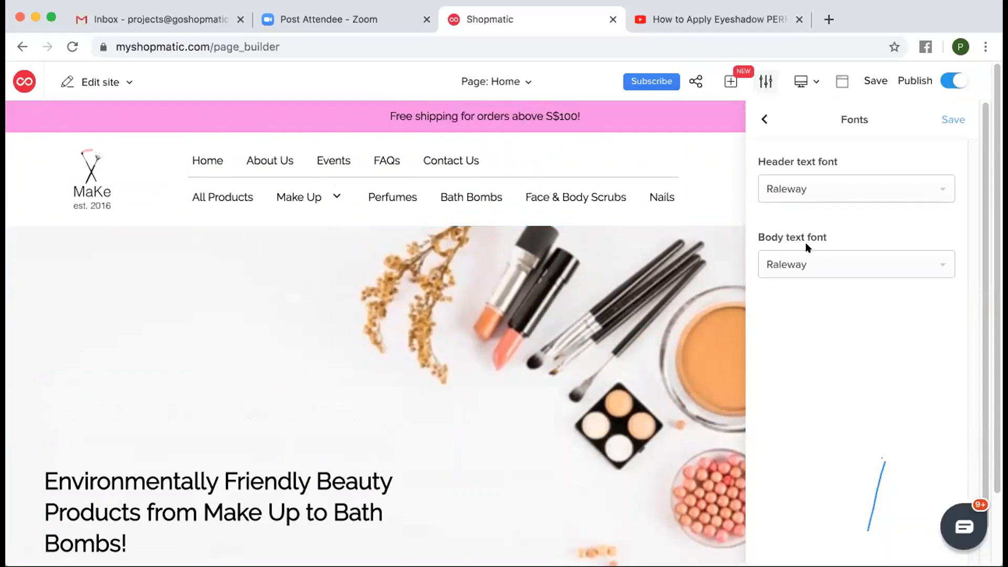
# - Set the site's header text font to Oswald, save it, and check the headings down the Home page
pyautogui.click(821, 189)
pyautogui.scroll(-5, 836, 262)
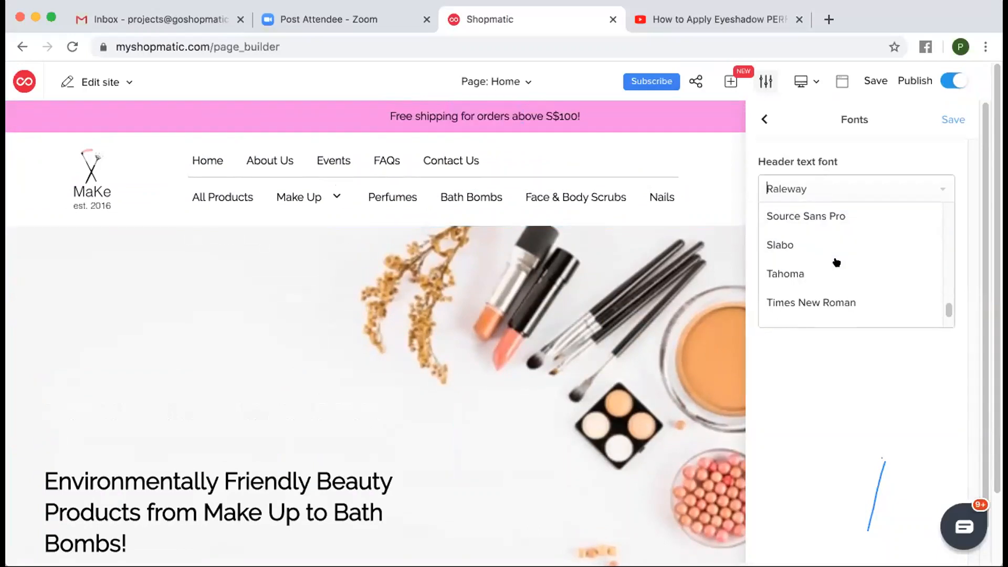
pyautogui.scroll(10, 836, 262)
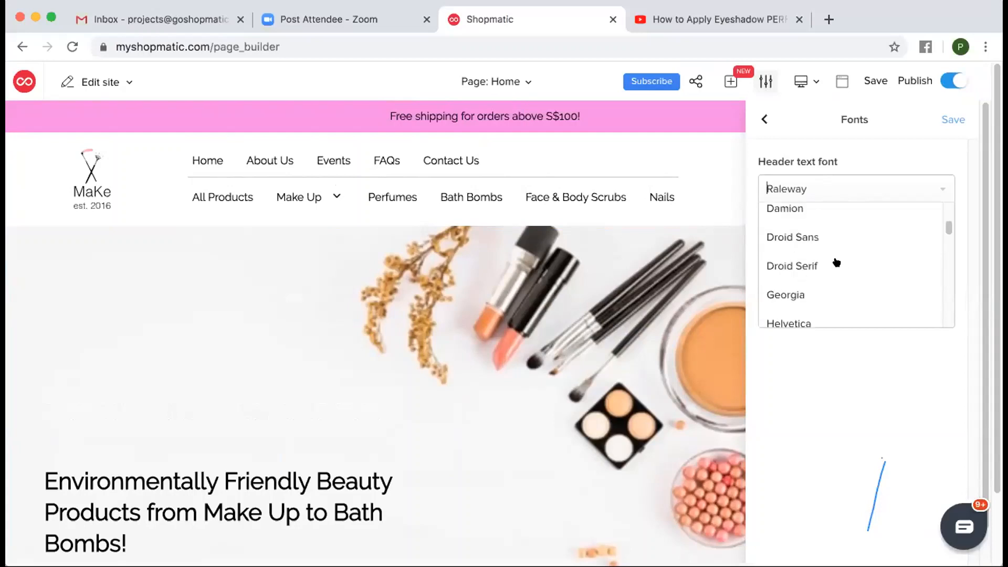
pyautogui.scroll(1, 837, 262)
pyautogui.scroll(-6, 837, 262)
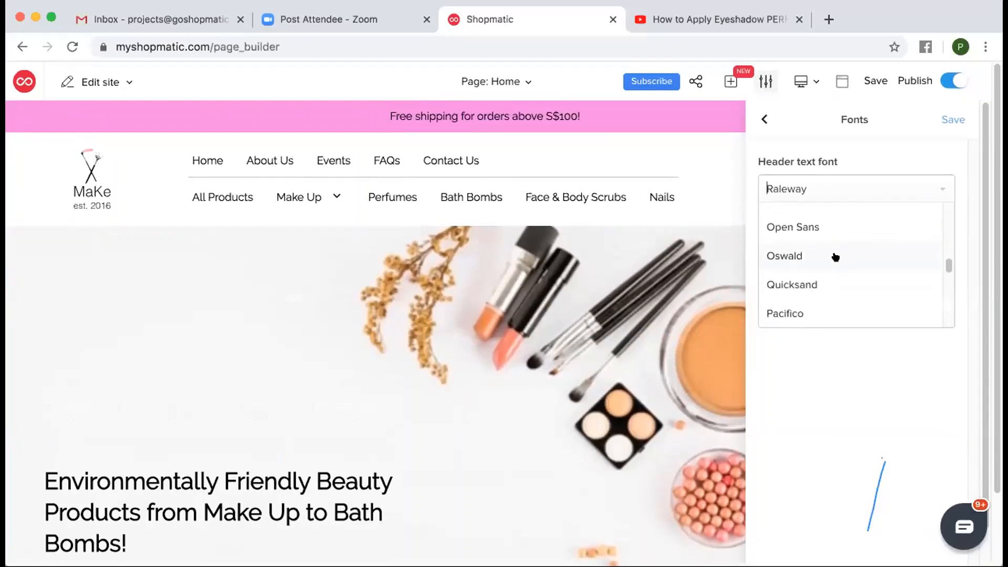
pyautogui.click(835, 255)
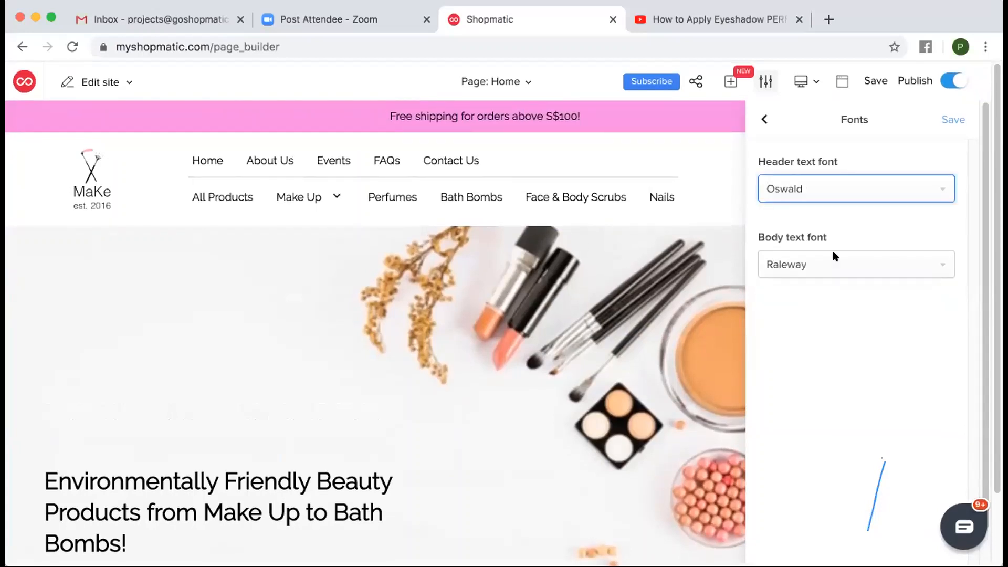
pyautogui.click(946, 120)
pyautogui.scroll(-2, 576, 323)
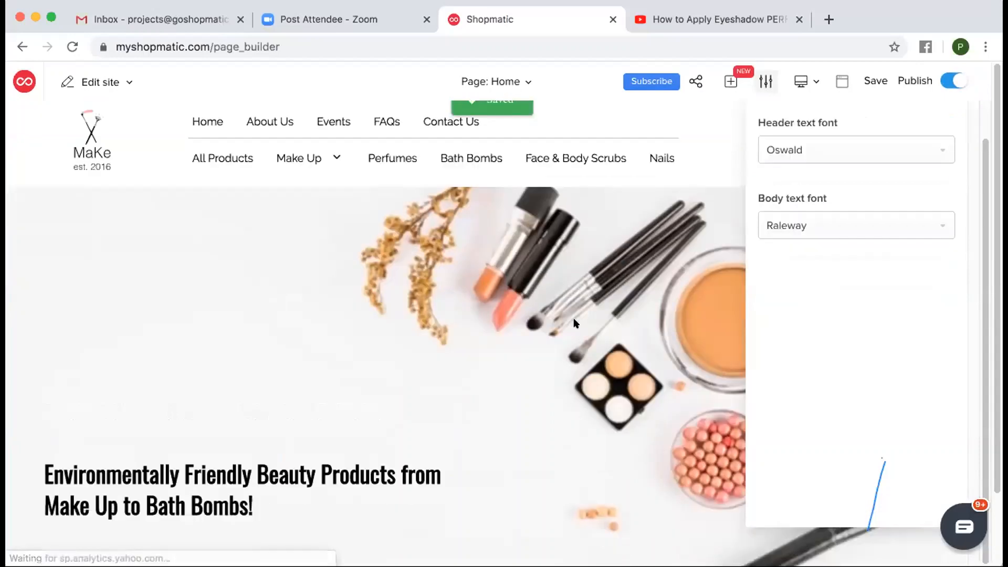
pyautogui.scroll(2, 267, 508)
pyautogui.scroll(-3, 287, 495)
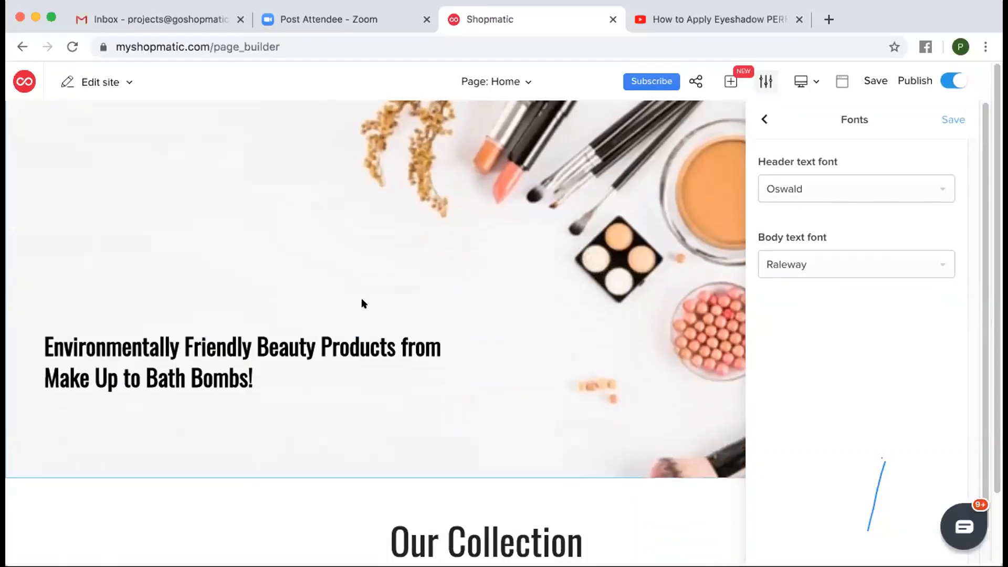
pyautogui.scroll(-6, 481, 234)
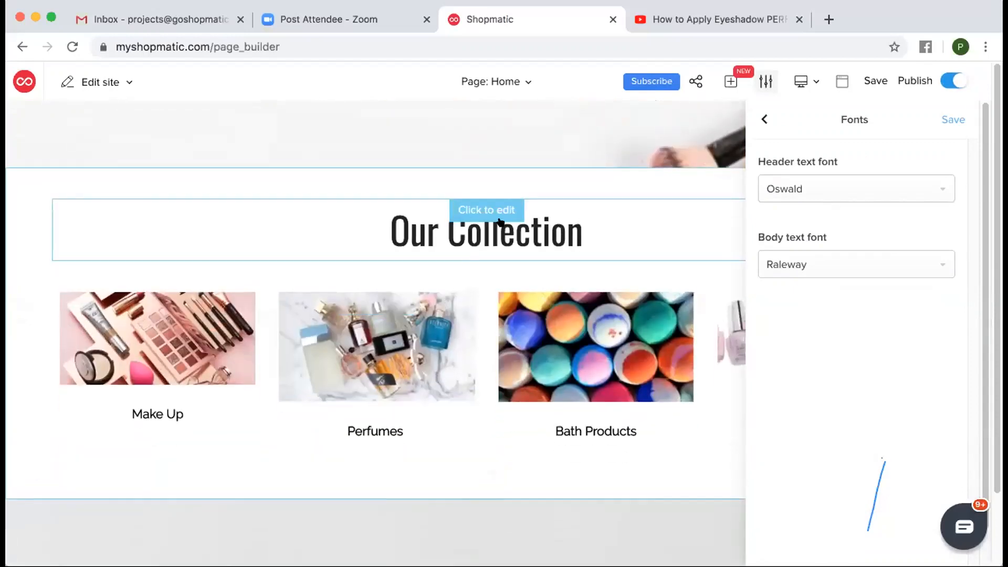
pyautogui.scroll(8, 500, 220)
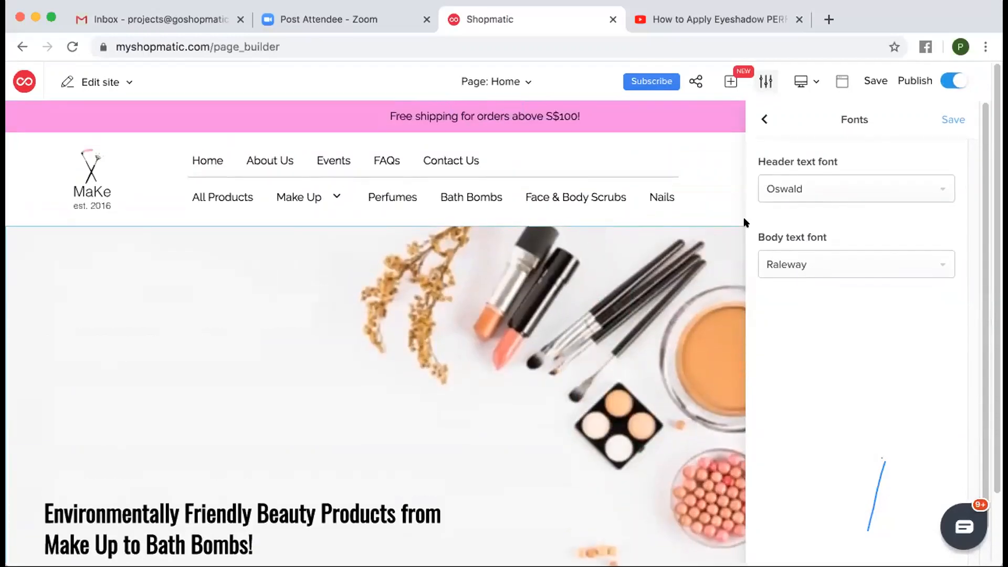
# - Set the site's header text font back to Raleway and save the font settings
pyautogui.click(824, 188)
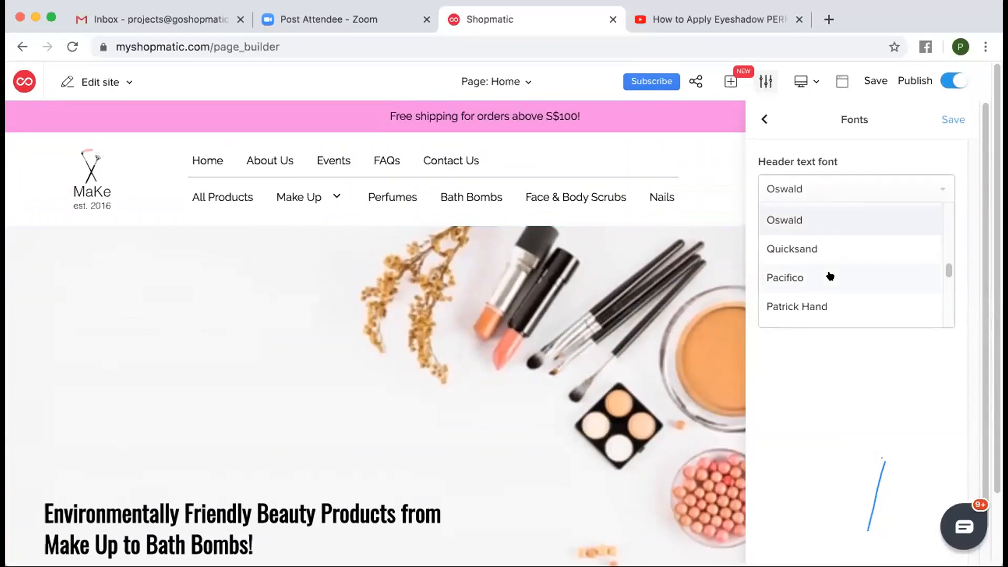
pyautogui.scroll(-2, 828, 275)
pyautogui.scroll(5, 829, 275)
pyautogui.scroll(-5, 829, 275)
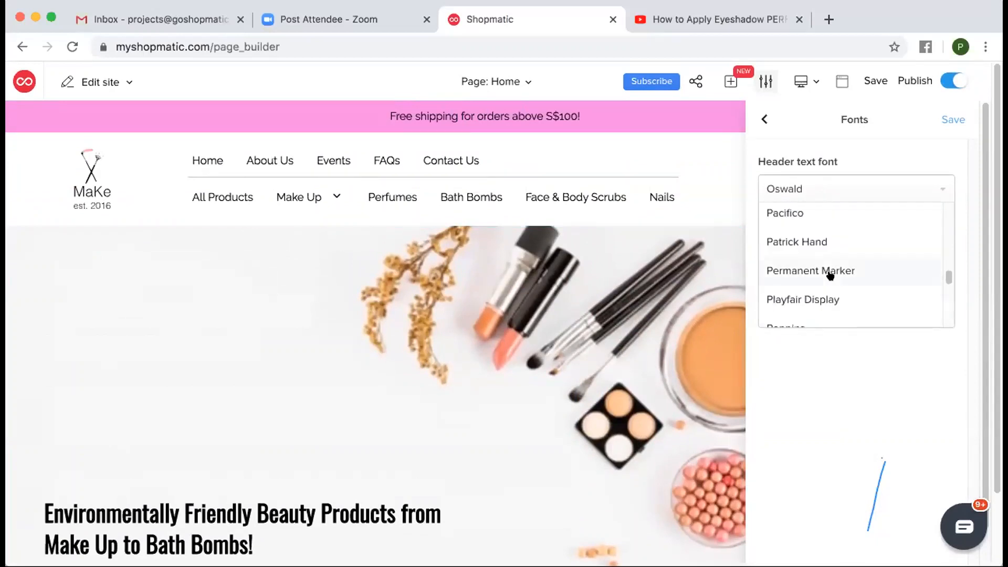
pyautogui.click(818, 250)
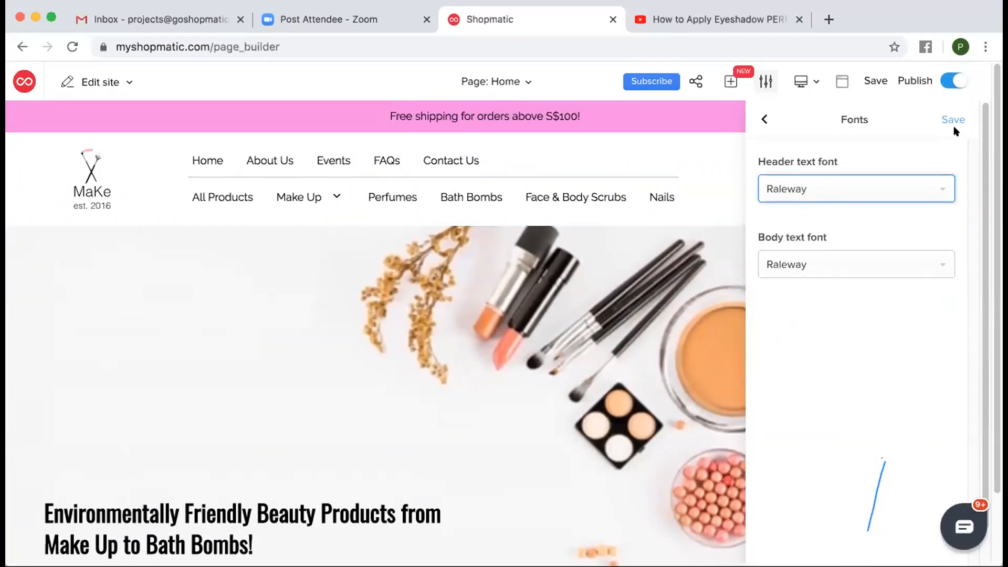
pyautogui.click(953, 120)
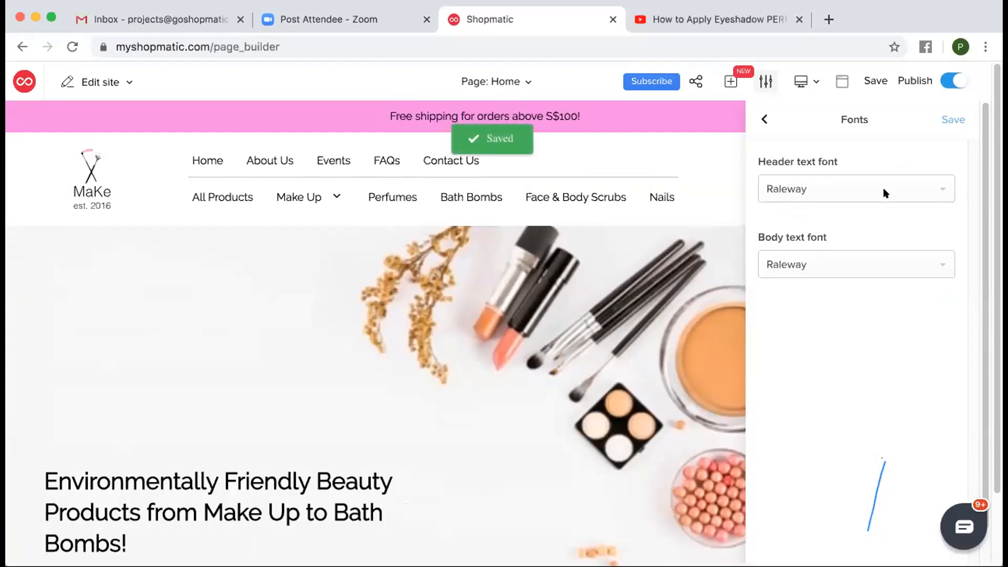
# - Open the site's social media link settings and look at the Home page footer where the social icons belong
pyautogui.click(762, 121)
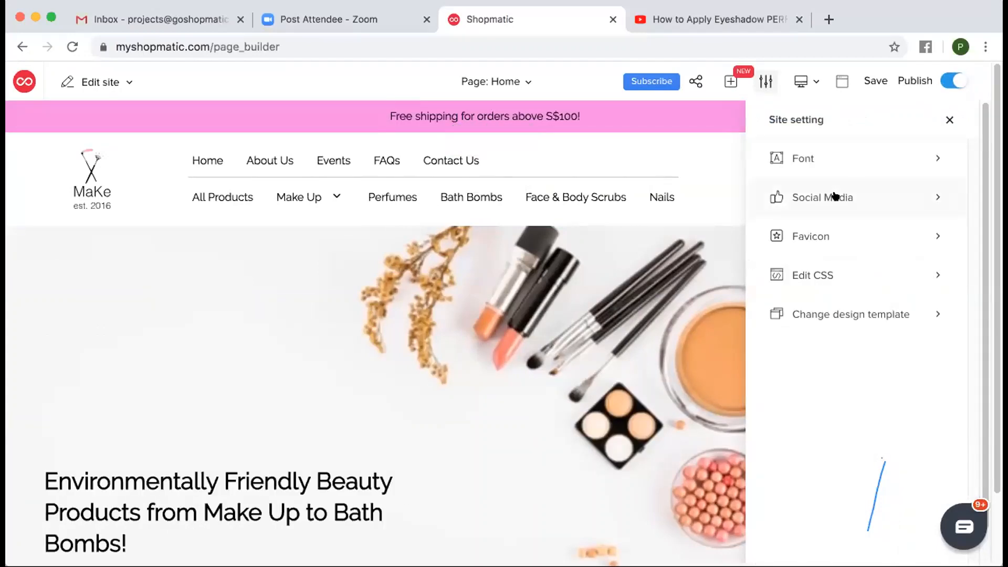
pyautogui.click(835, 196)
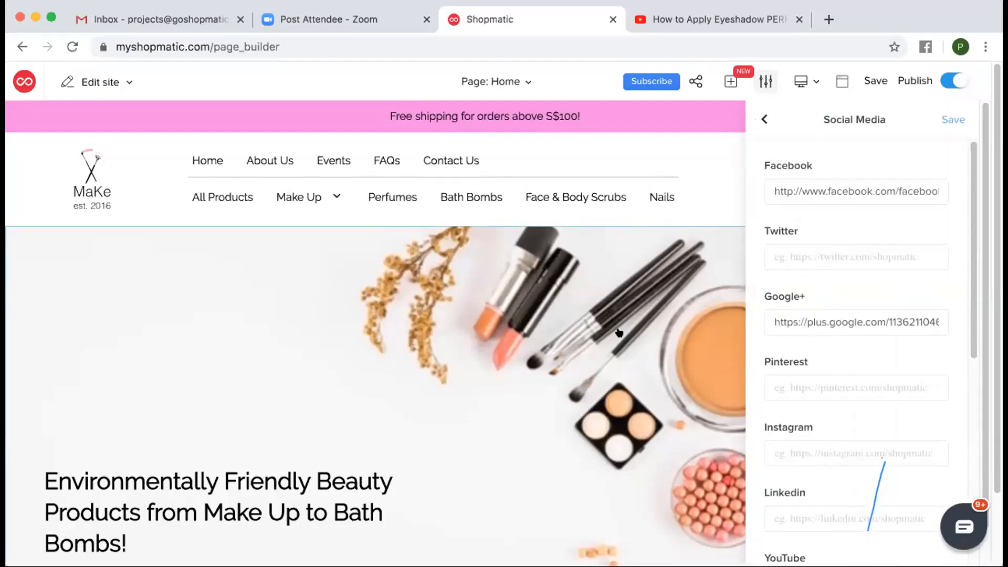
pyautogui.scroll(-15, 619, 333)
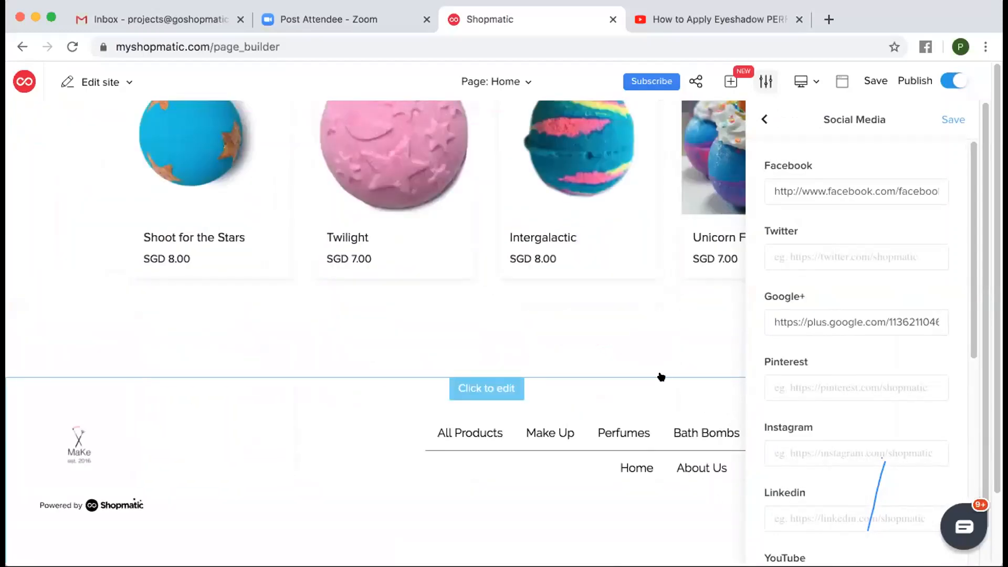
pyautogui.scroll(10, 661, 377)
pyautogui.scroll(5, 661, 376)
# - Review the social media link fields from Facebook and Twitter down to Askfm and Vimeo, and save the settings
pyautogui.click(817, 194)
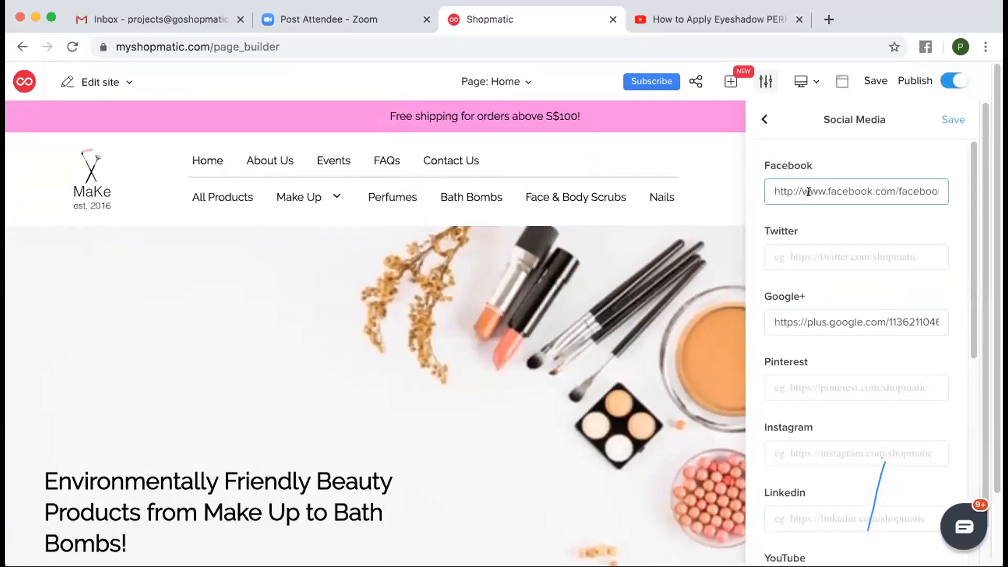
pyautogui.click(812, 257)
pyautogui.scroll(-3, 812, 257)
pyautogui.click(812, 256)
pyautogui.scroll(3, 812, 257)
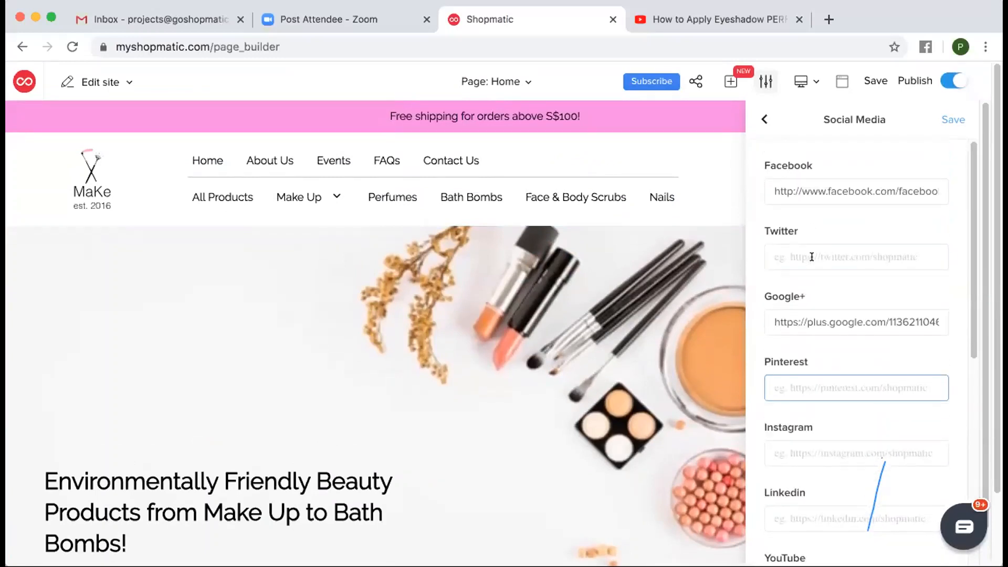
pyautogui.click(812, 257)
pyautogui.click(817, 189)
pyautogui.click(822, 218)
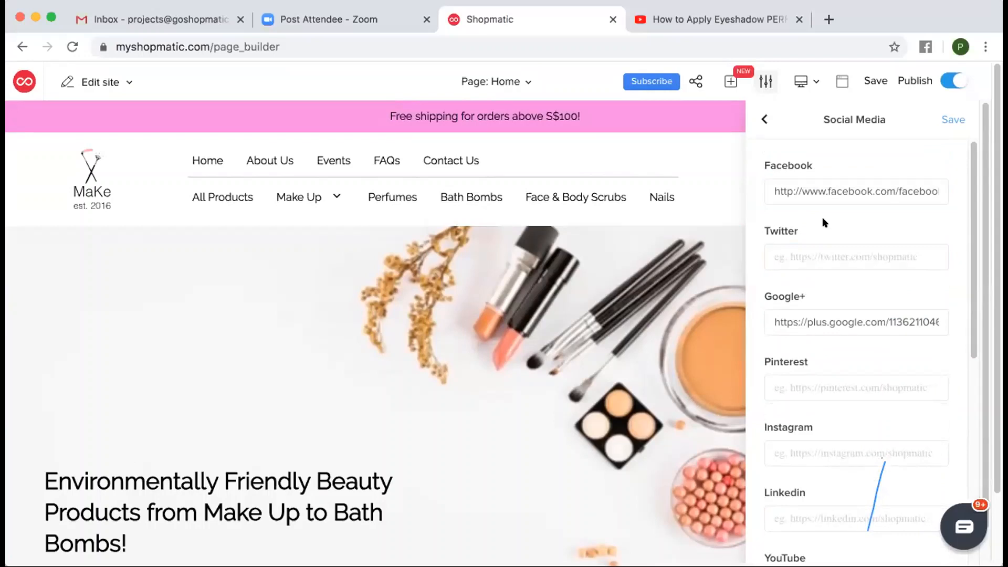
pyautogui.click(834, 186)
pyautogui.click(812, 255)
pyautogui.scroll(-3, 812, 255)
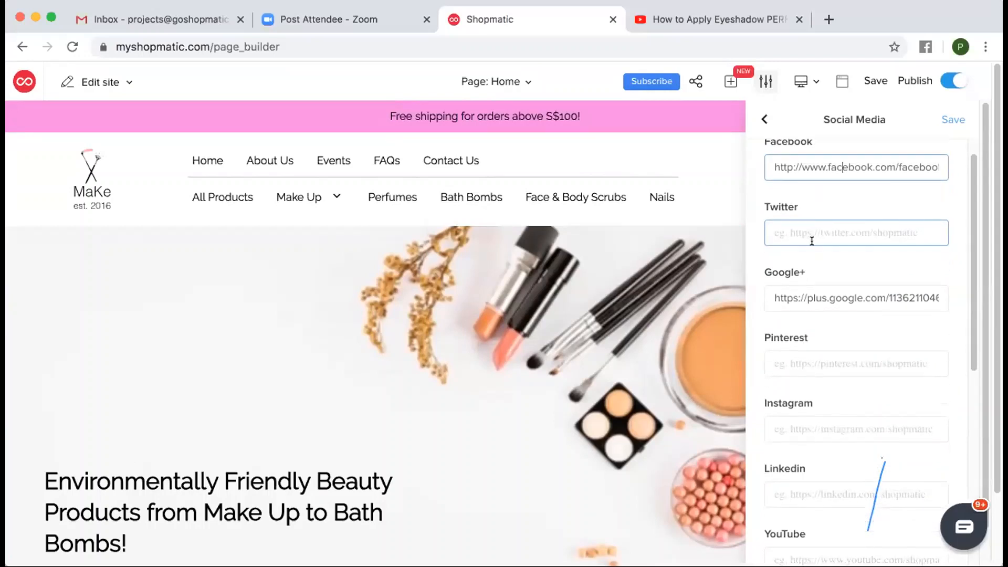
pyautogui.click(782, 294)
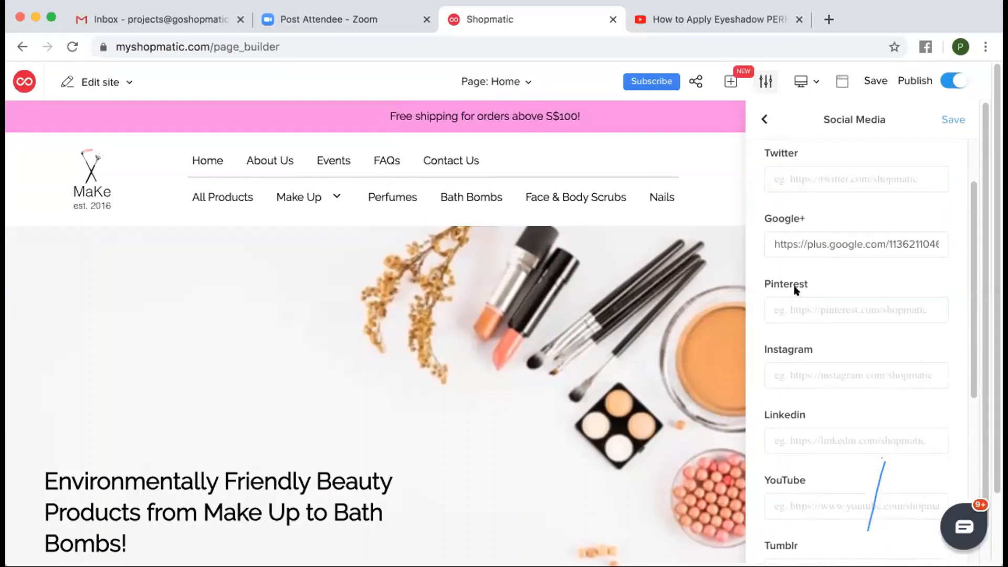
pyautogui.scroll(-6, 781, 300)
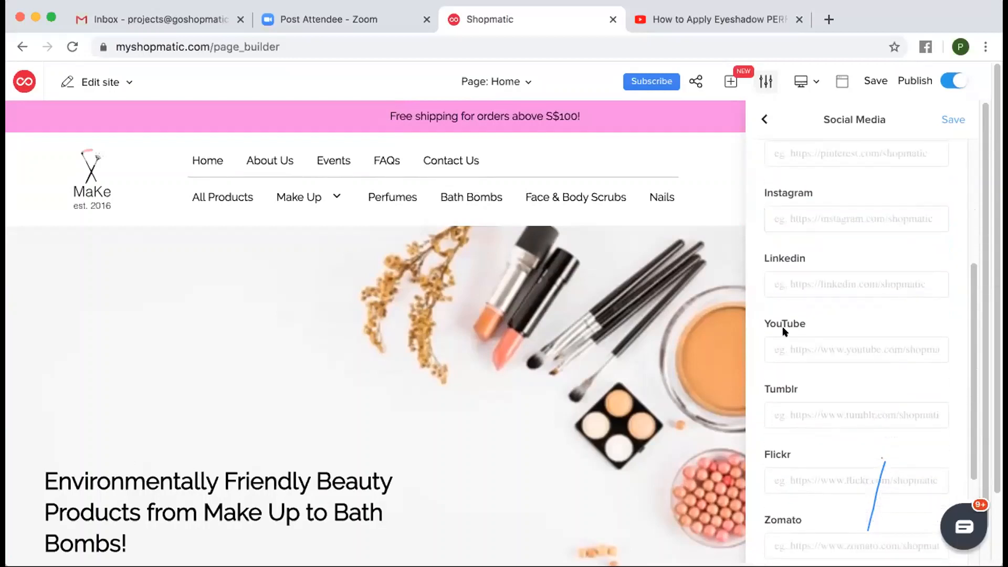
pyautogui.scroll(-3, 786, 342)
pyautogui.click(796, 407)
pyautogui.scroll(-3, 796, 407)
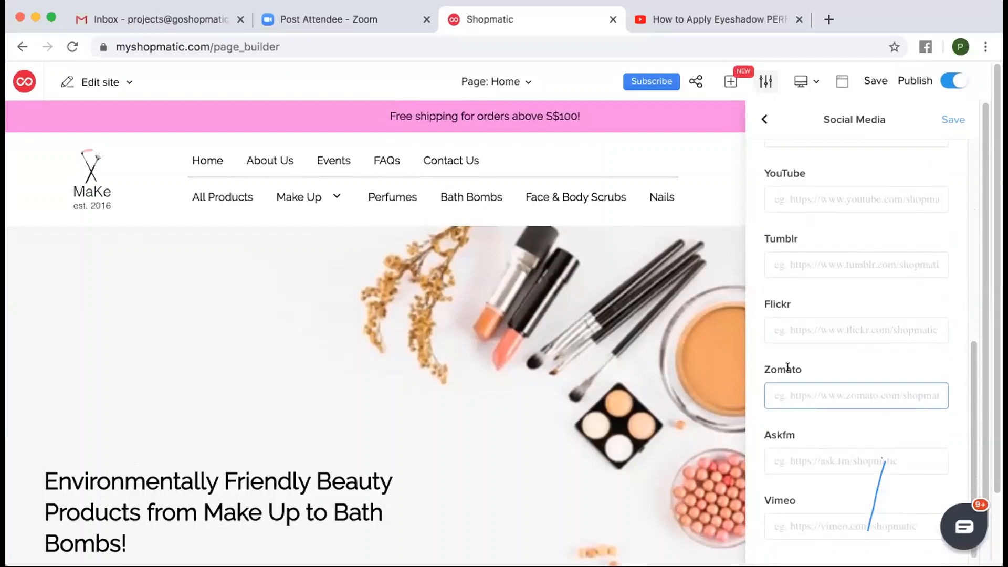
pyautogui.click(785, 432)
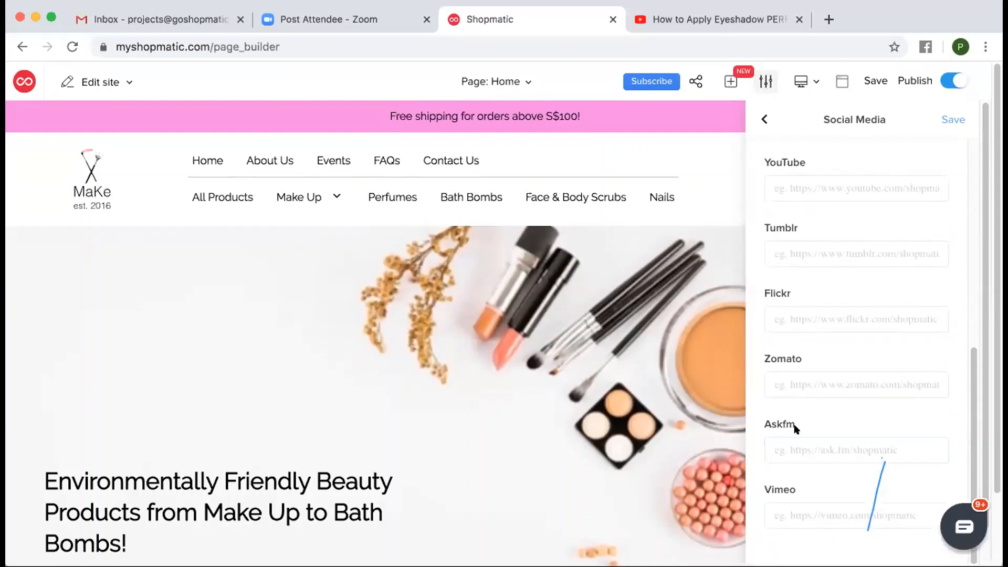
pyautogui.scroll(10, 795, 428)
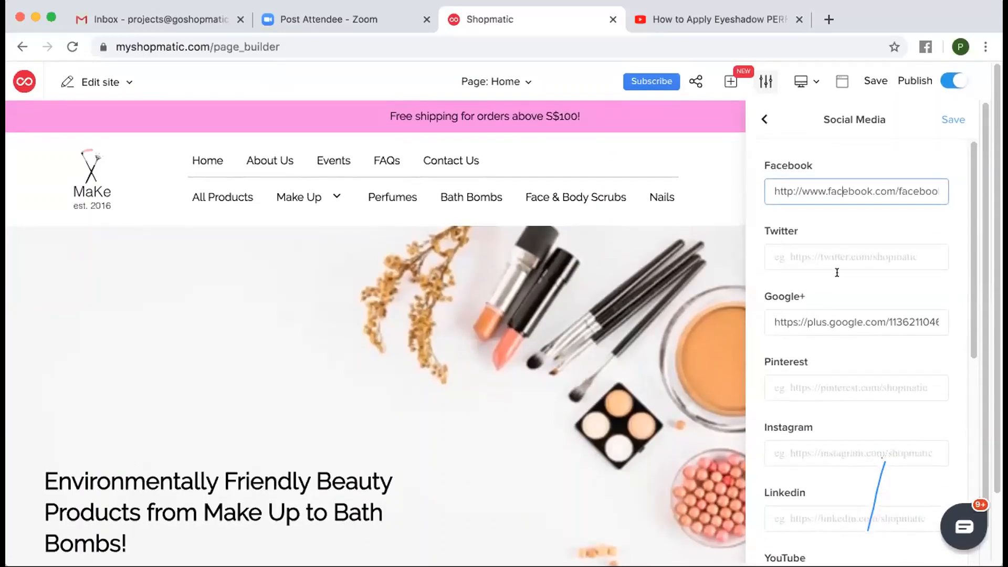
pyautogui.click(834, 256)
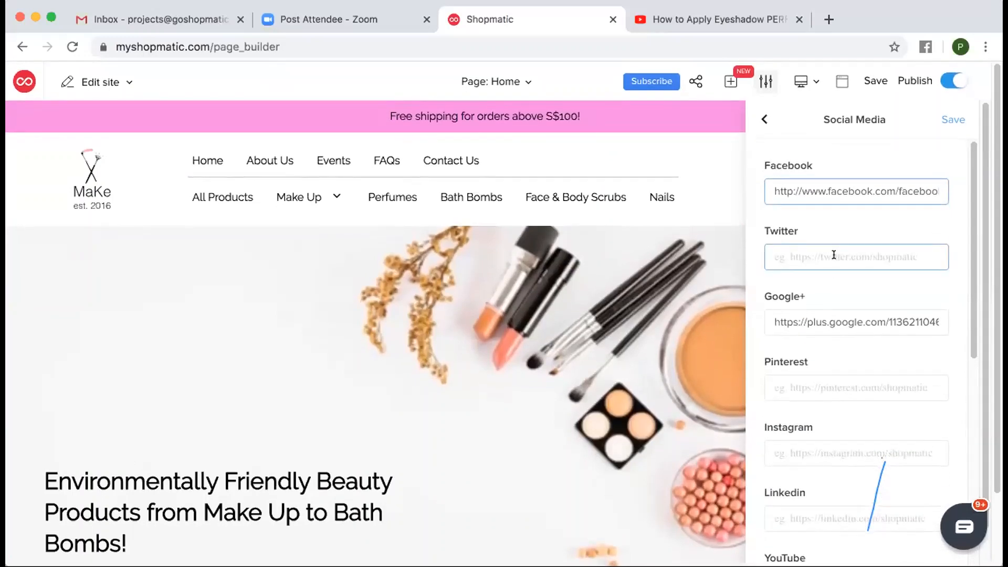
pyautogui.click(953, 120)
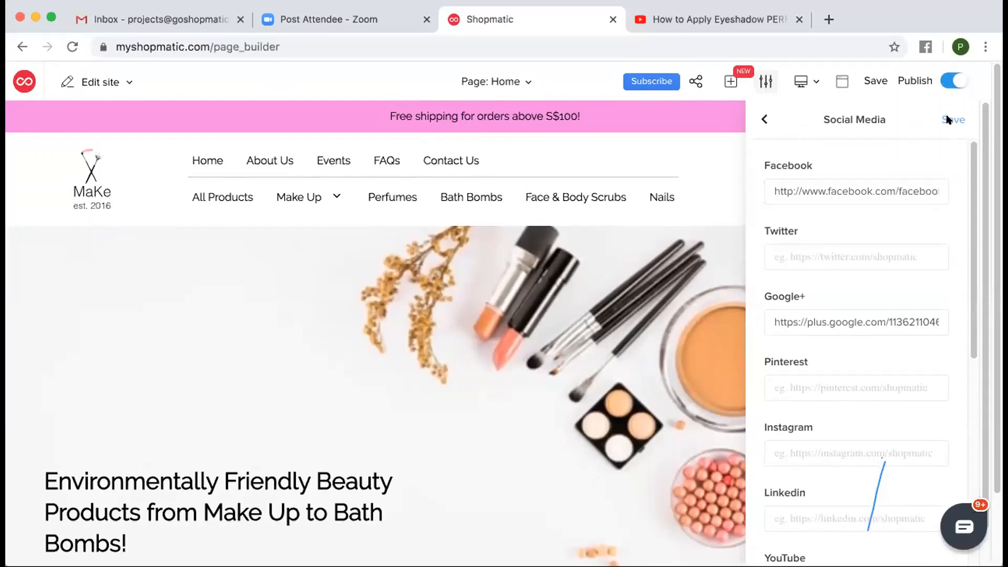
# - Leave the social media settings and open the site's favicon settings
pyautogui.click(763, 118)
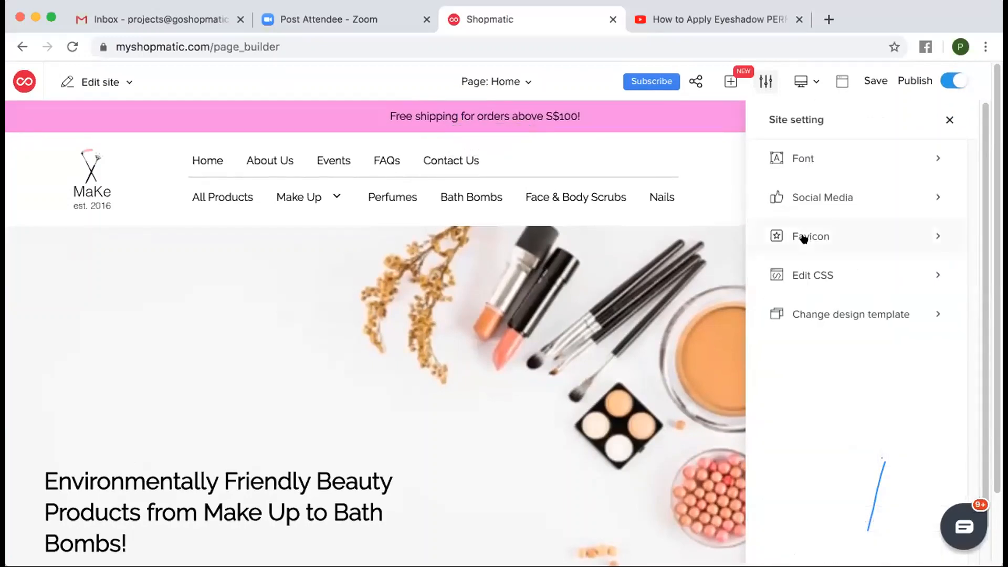
pyautogui.click(839, 234)
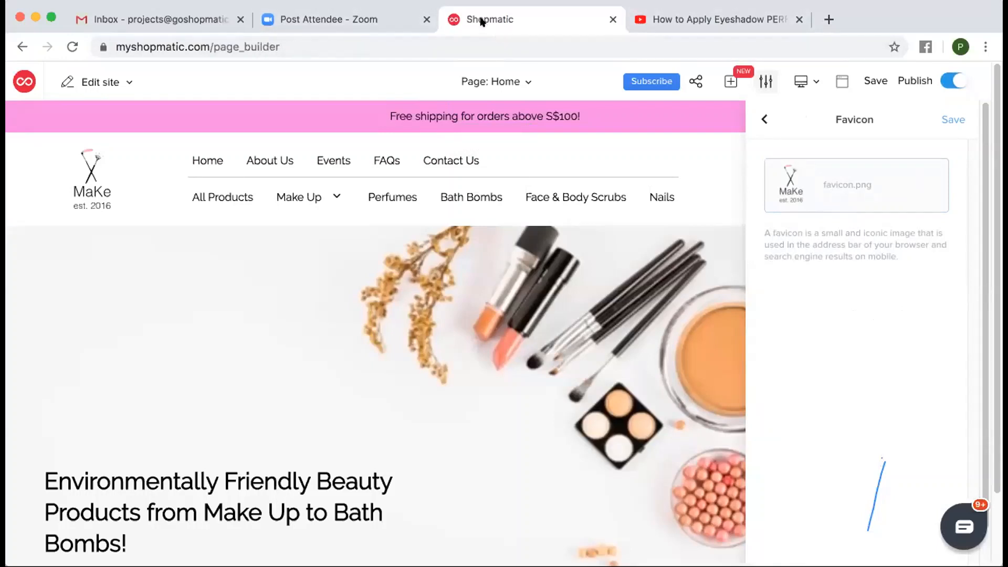
# - Look at the site's current favicon image, and leave the site-wide settings
pyautogui.moveTo(782, 194)
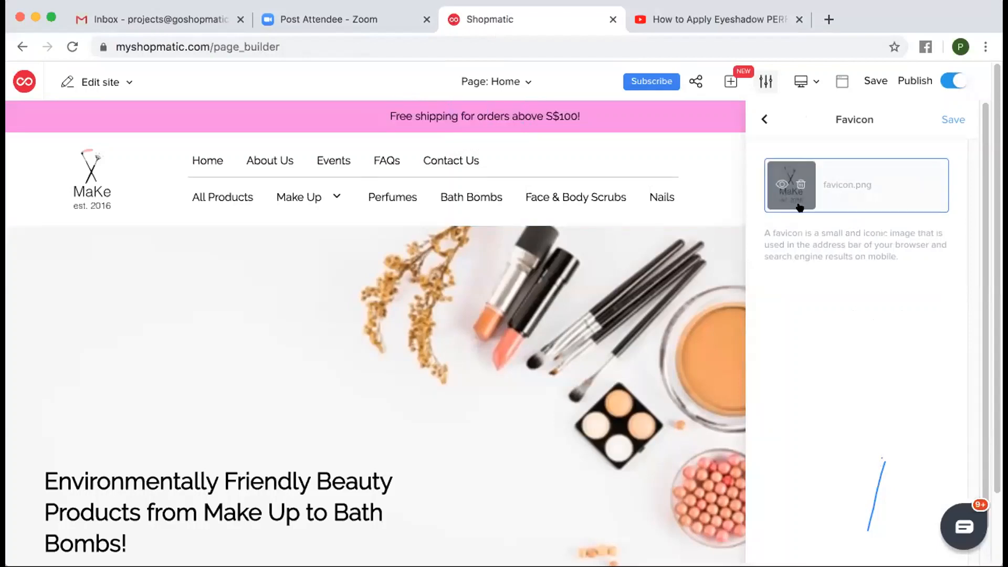
pyautogui.click(765, 119)
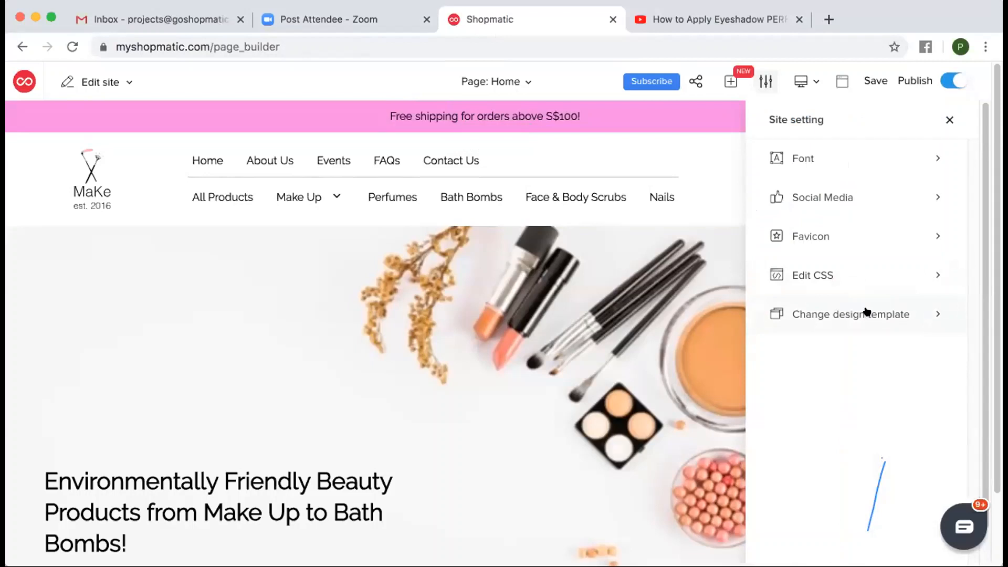
pyautogui.click(940, 120)
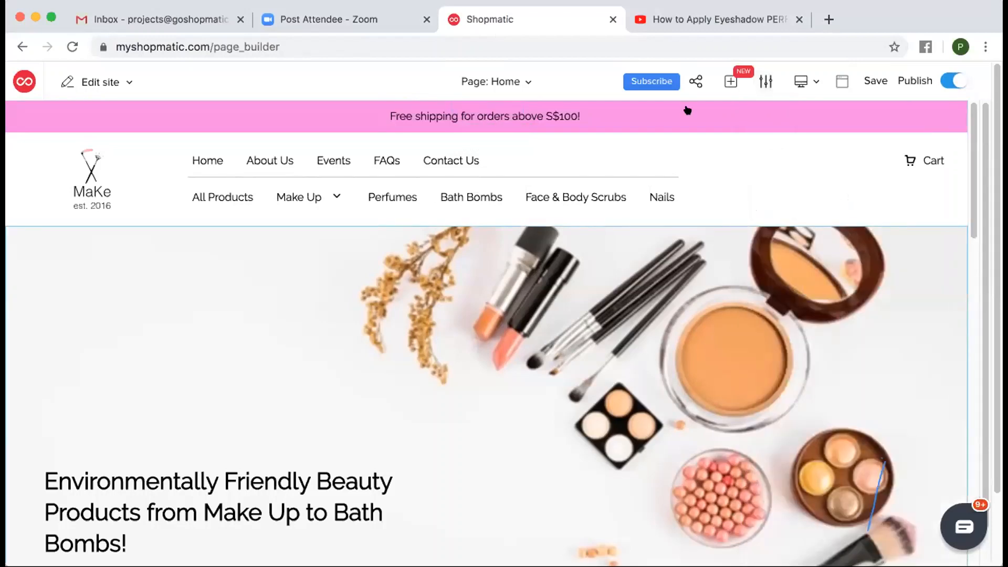
# - Look through the section types from Featured Products to Newsletter sign up and the list of site settings, and close them
pyautogui.click(733, 73)
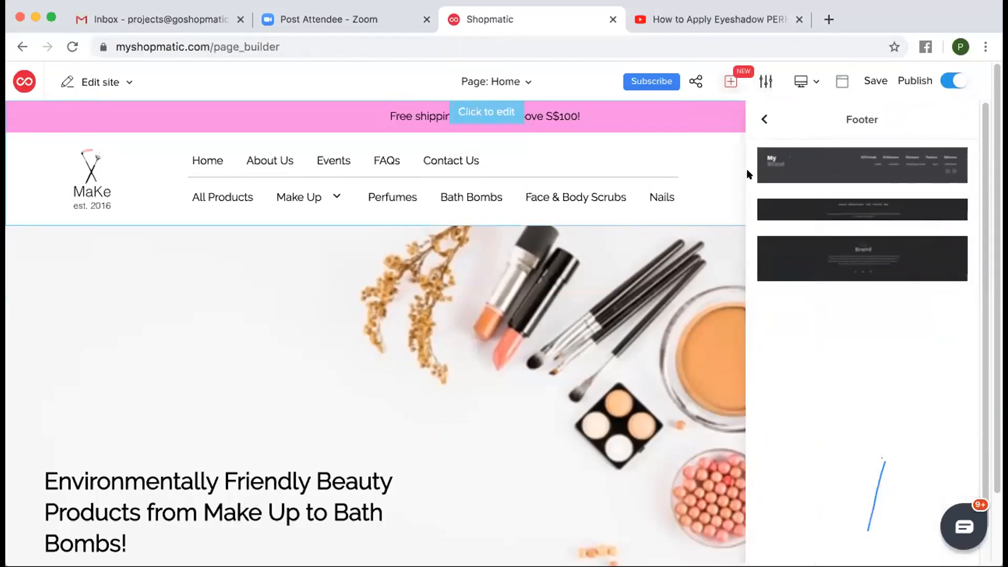
pyautogui.click(761, 117)
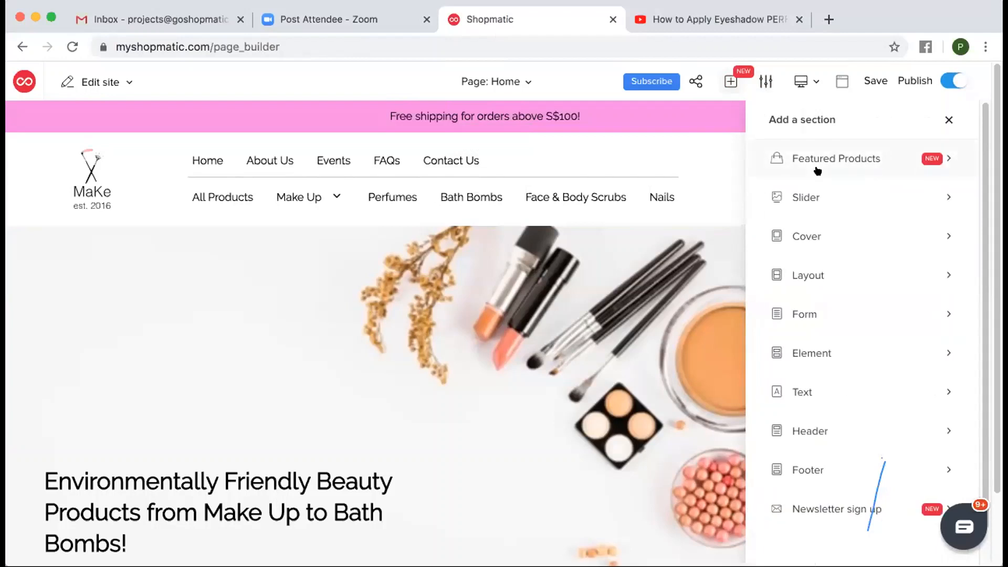
pyautogui.scroll(-1, 841, 179)
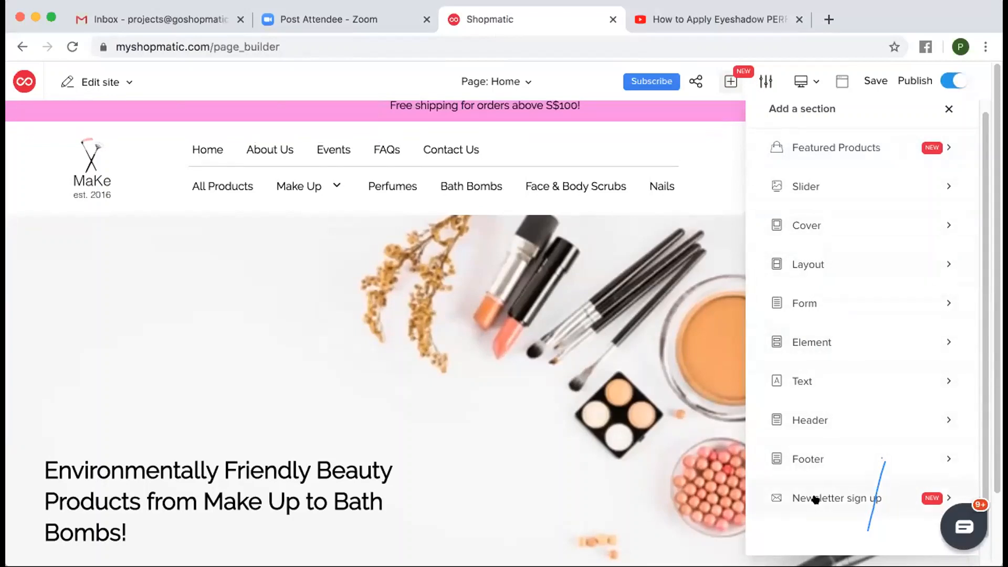
pyautogui.click(768, 85)
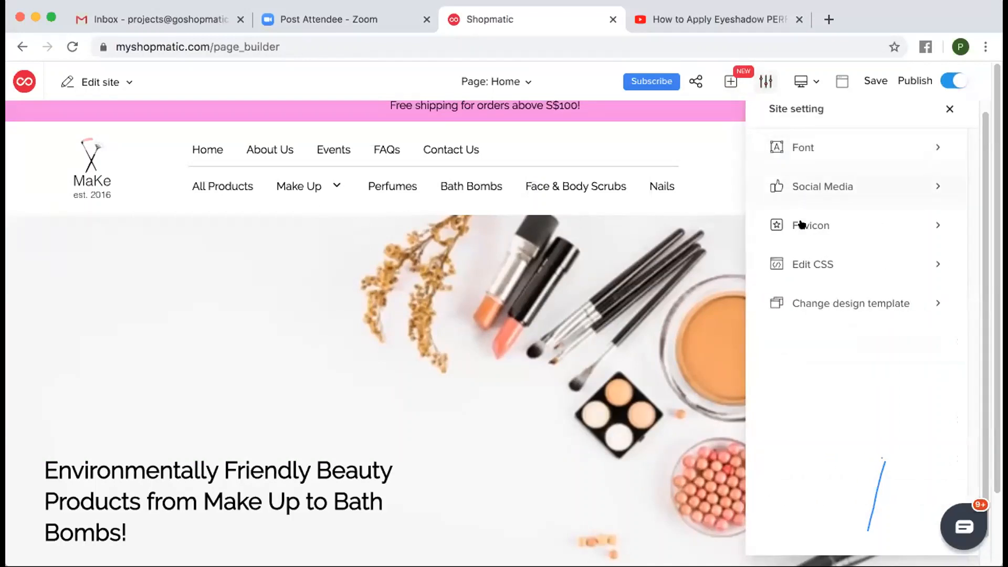
pyautogui.click(948, 108)
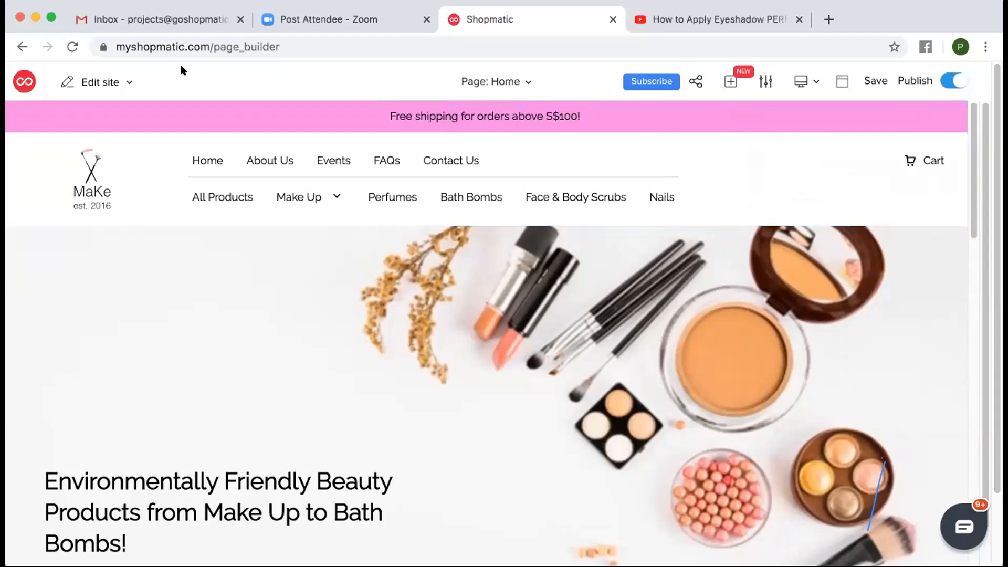
# - Look through the store management areas, including the Setup options for payment, shipping, taxes, domain and store, and return to the Home page
pyautogui.click(121, 84)
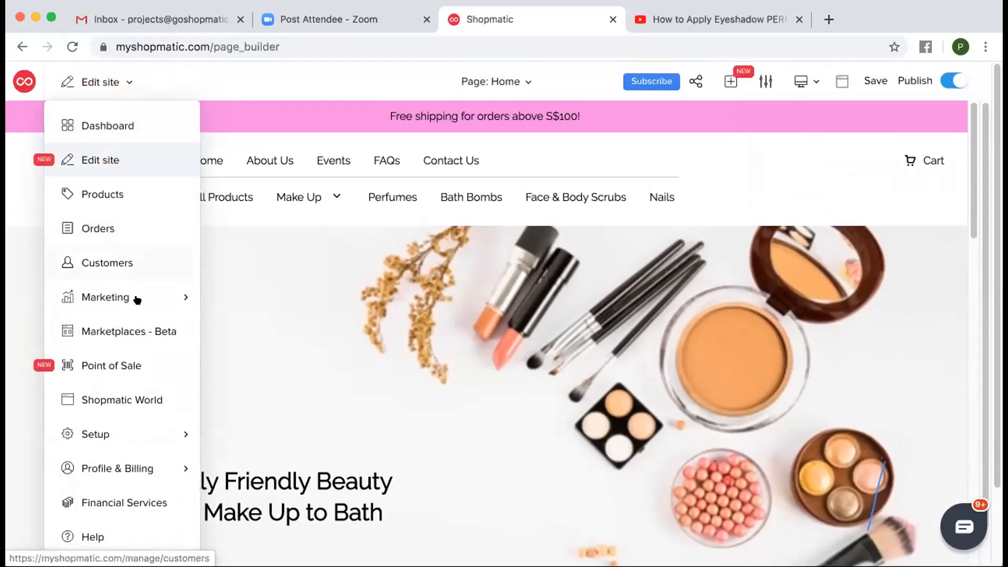
pyautogui.moveTo(117, 468)
pyautogui.scroll(-1, 118, 466)
pyautogui.scroll(1, 120, 457)
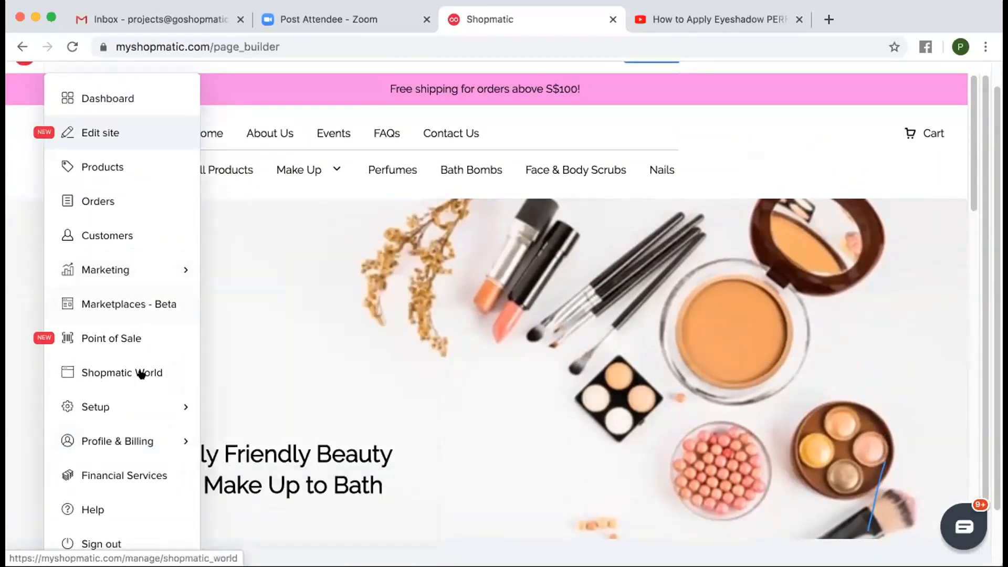
pyautogui.moveTo(143, 408)
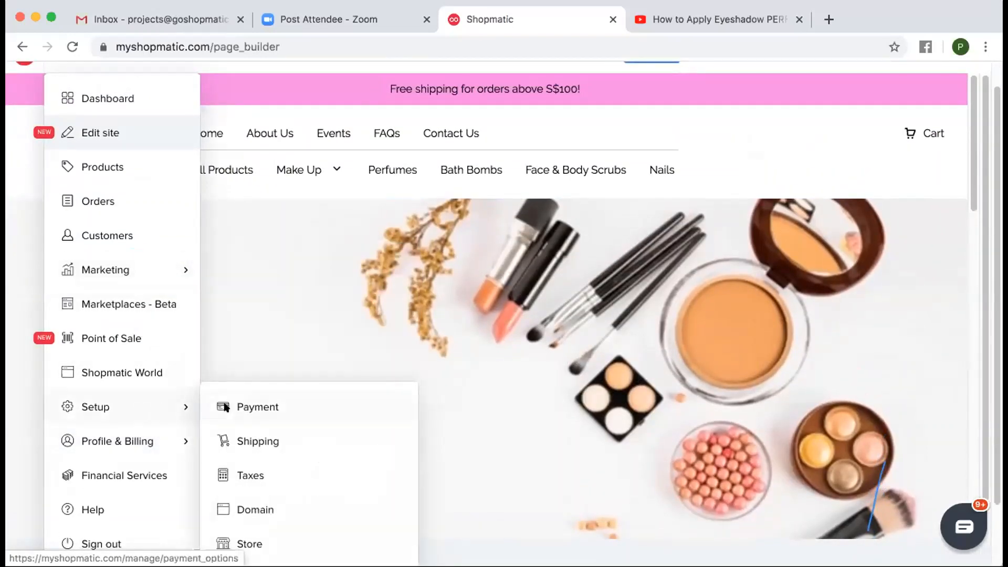
pyautogui.click(569, 219)
pyautogui.scroll(1, 610, 237)
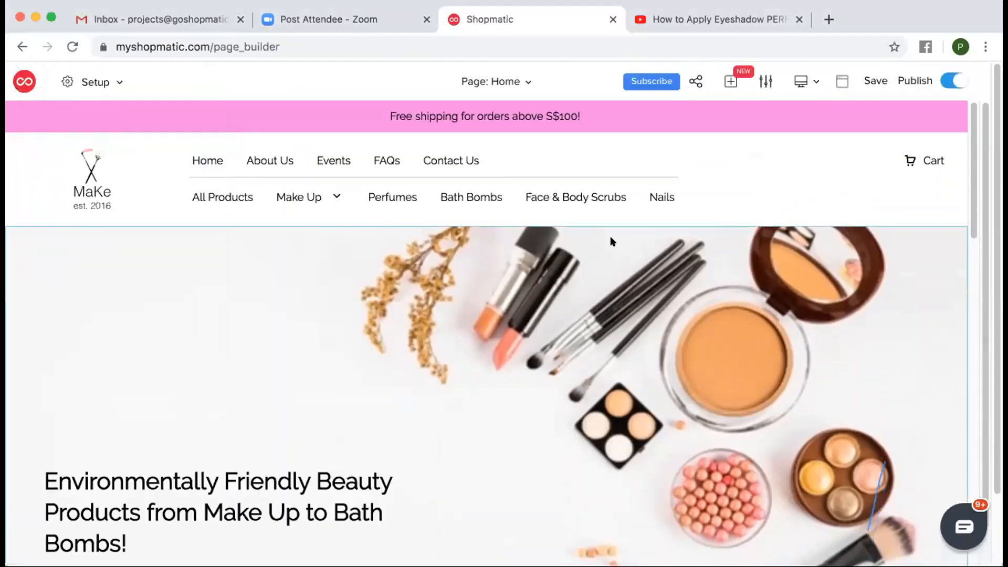
# - Save the Home page and open the store's payment setup
pyautogui.click(875, 81)
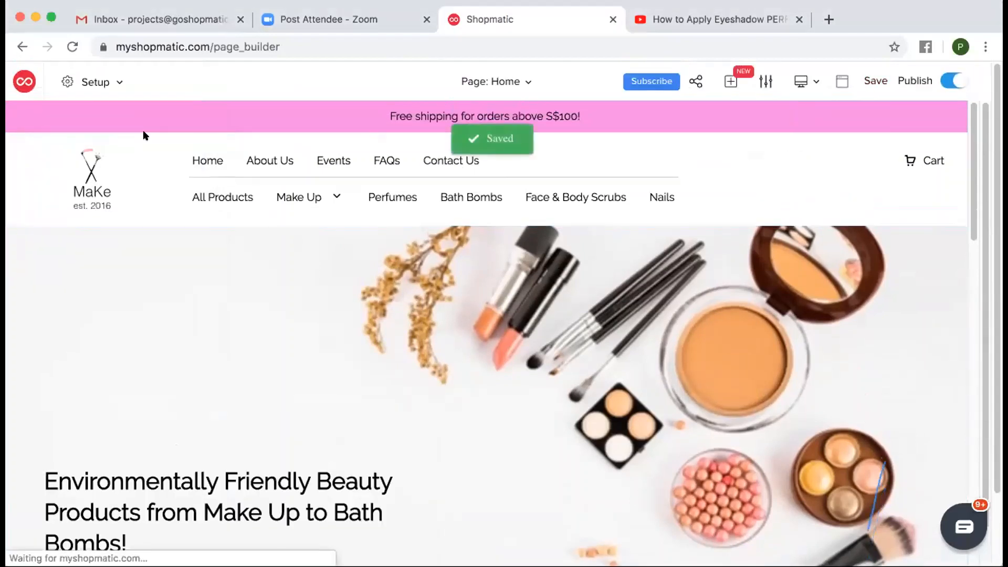
pyautogui.click(100, 83)
pyautogui.moveTo(142, 435)
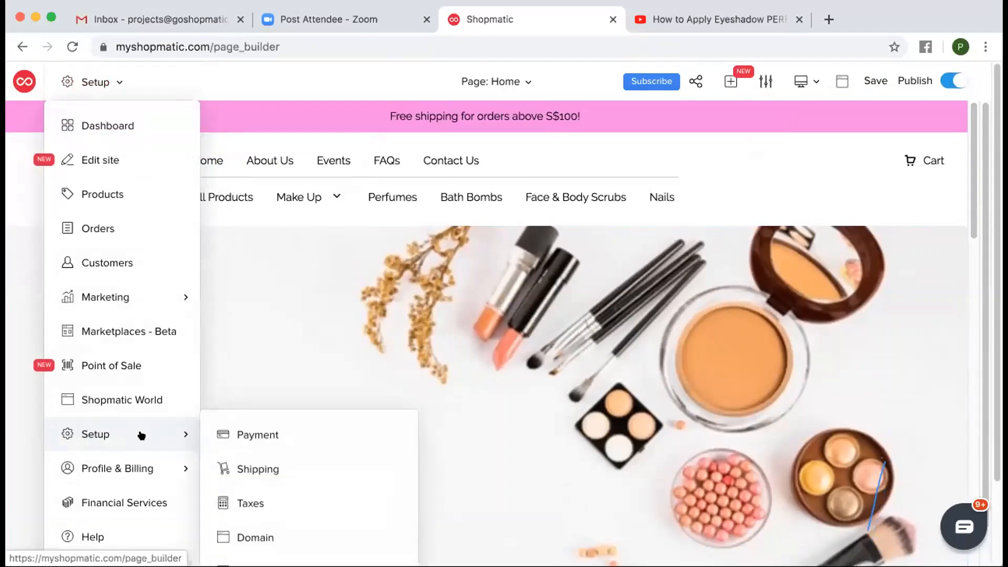
pyautogui.click(252, 428)
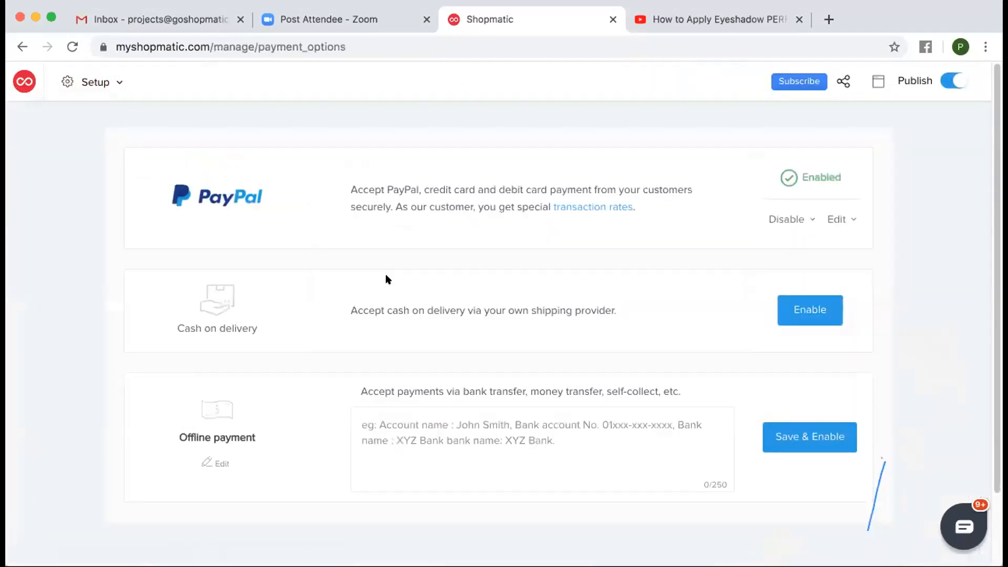
# - Review the store's payment methods and enable cash on delivery
pyautogui.scroll(-1, 436, 268)
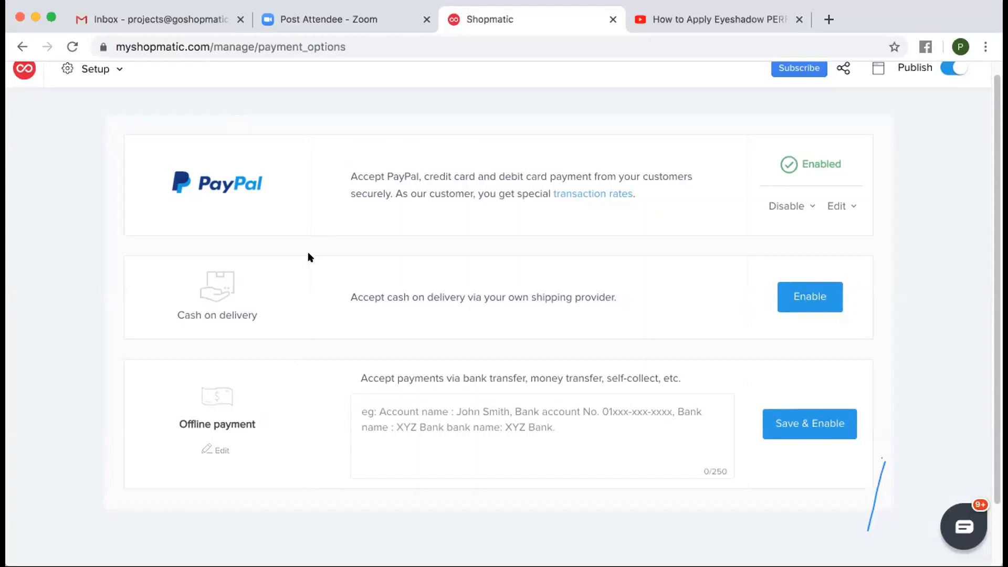
pyautogui.scroll(1, 310, 258)
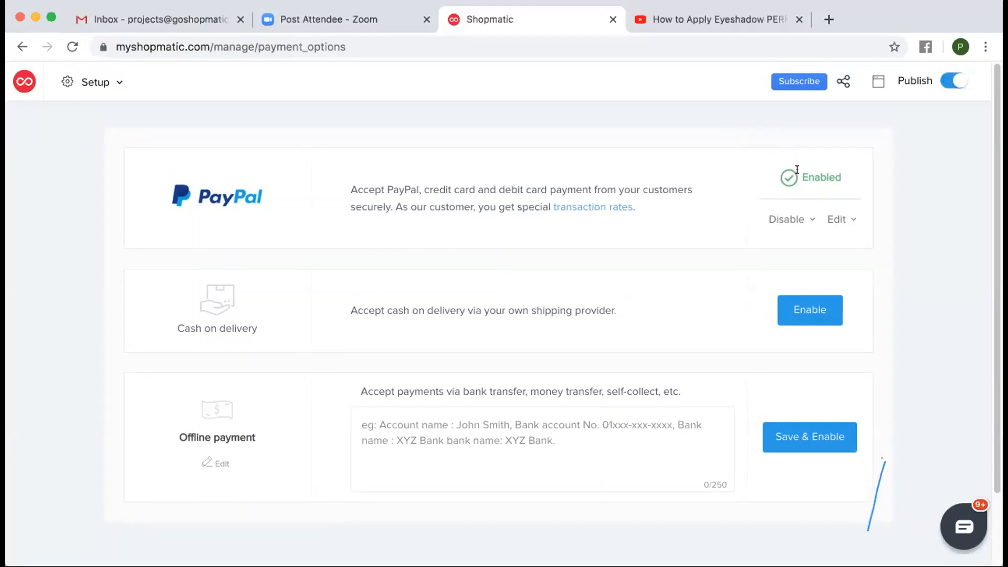
pyautogui.scroll(-2, 682, 279)
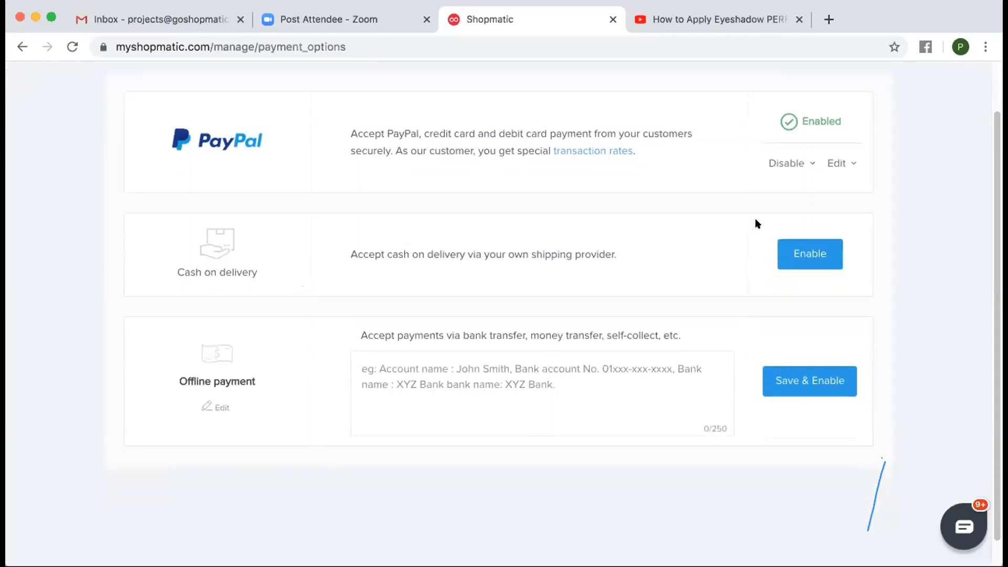
pyautogui.click(781, 246)
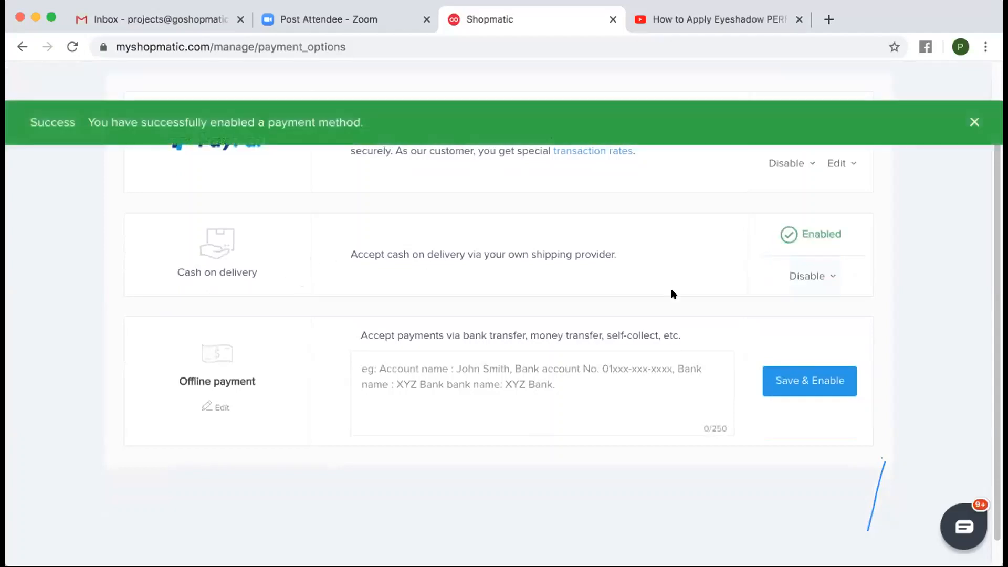
# - Rename the offline payment method as PayNow, begin its instructions with "Use", and save the name
pyautogui.scroll(-1, 672, 291)
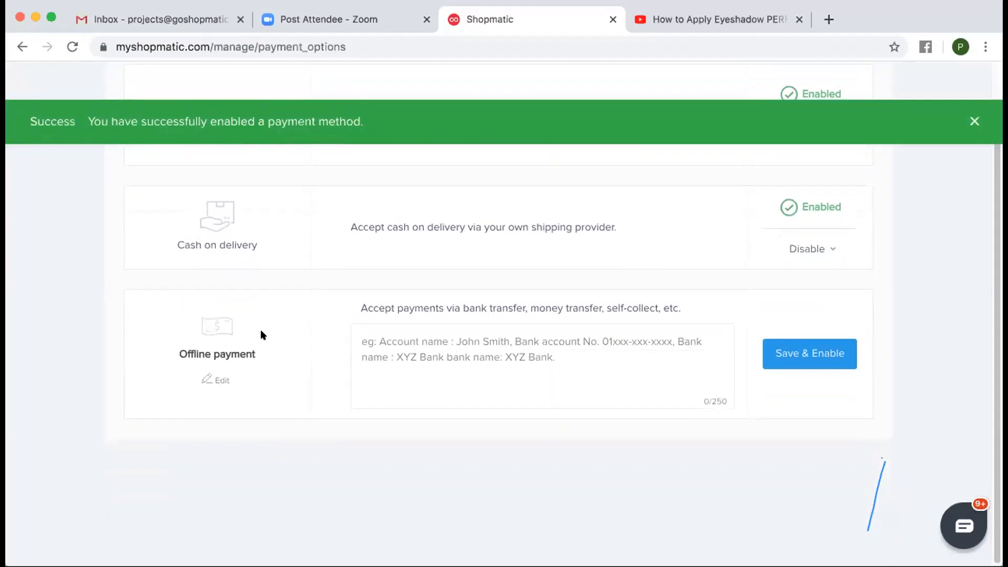
pyautogui.scroll(1, 261, 331)
pyautogui.scroll(-1, 263, 335)
pyautogui.scroll(1, 311, 356)
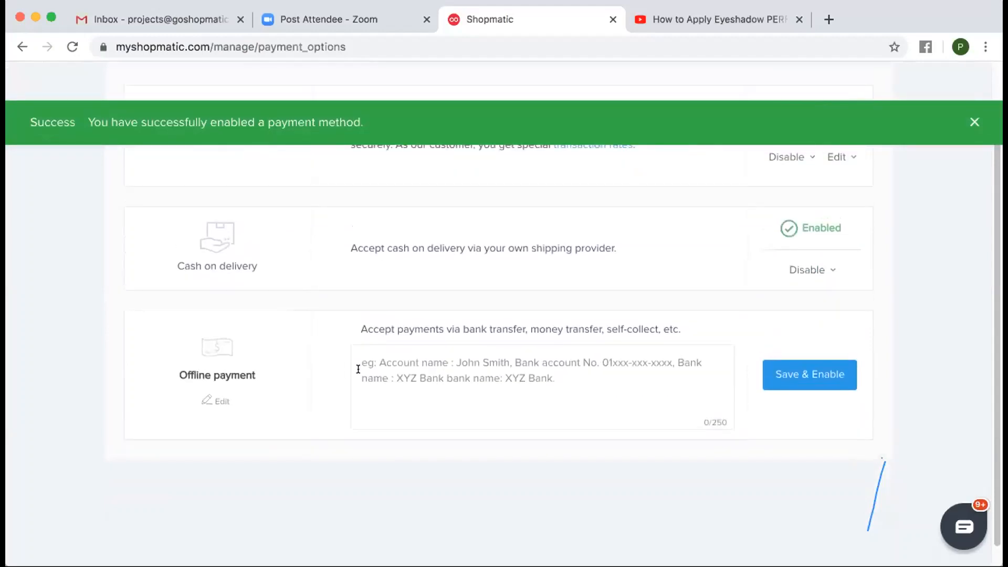
pyautogui.click(217, 400)
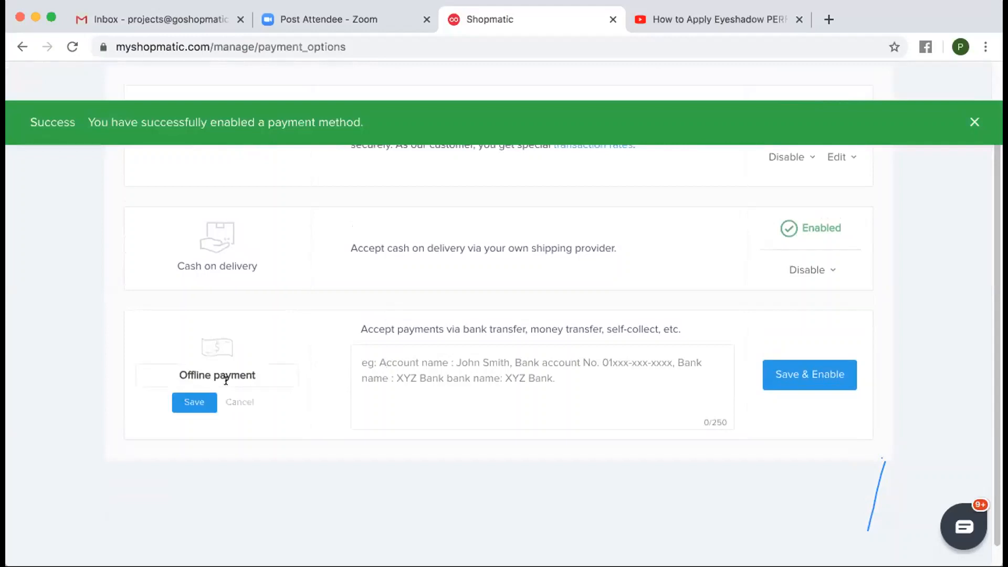
pyautogui.tripleClick(223, 371)
pyautogui.write('PayNow')
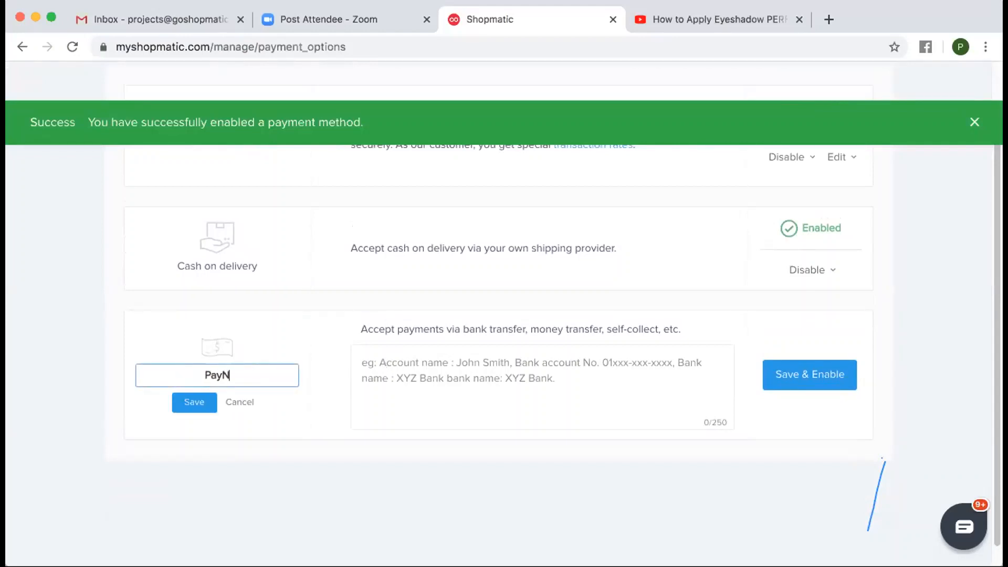
pyautogui.click(351, 346)
pyautogui.write('Use')
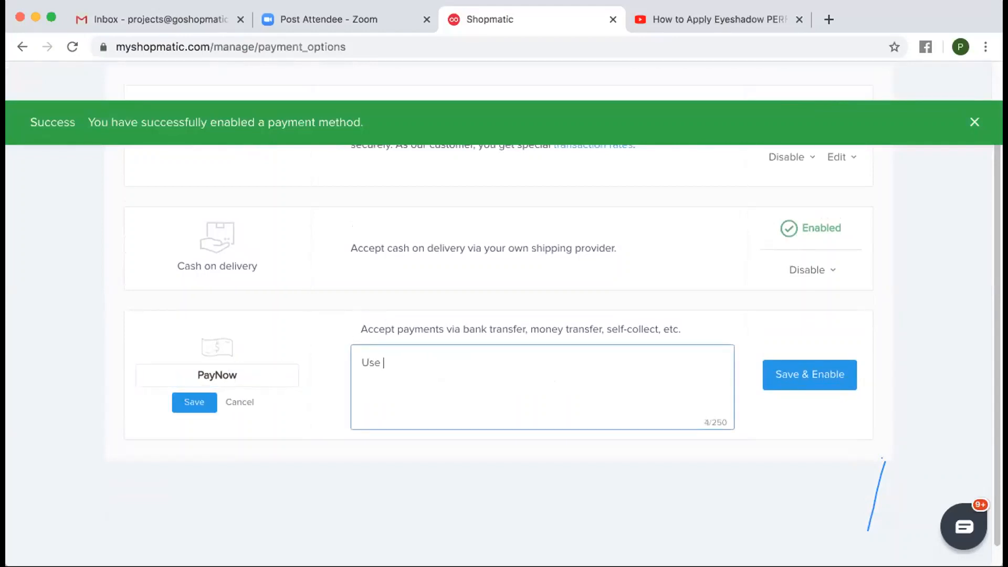
pyautogui.click(195, 402)
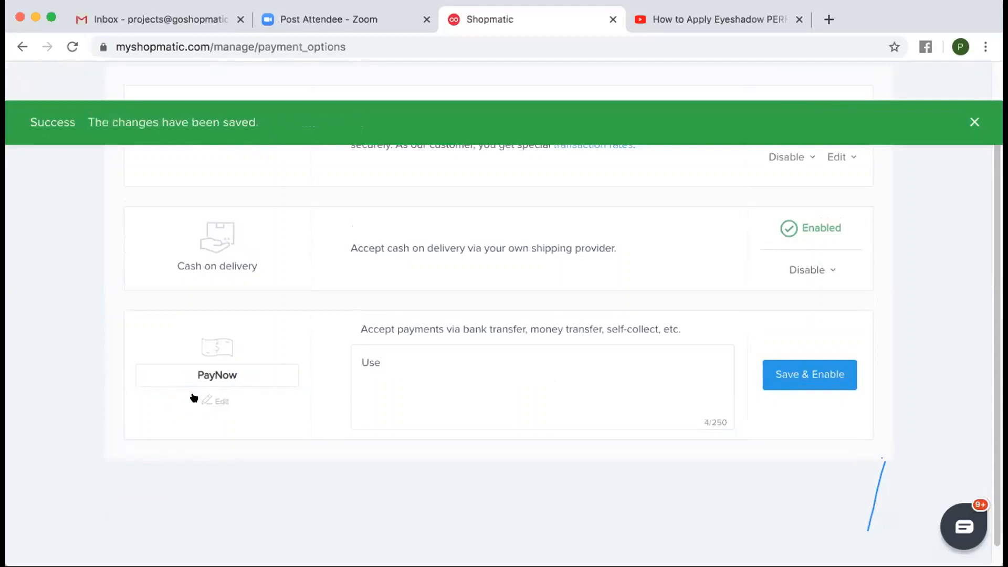
# - Complete the PayNow instructions with sending money to a placeholder phone number and payment confirmation to a placeholder e-mail, and save and enable the method
pyautogui.click(438, 357)
pyautogui.write('PayNow')
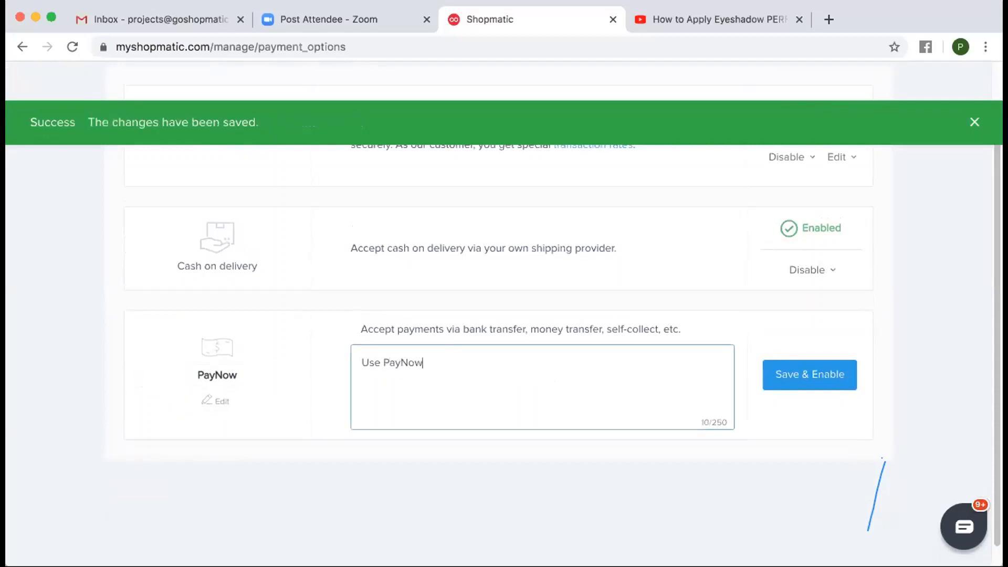
pyautogui.write(' and send the ')
pyautogui.write('m')
pyautogui.press('BackSpace')
pyautogui.write('the money to')
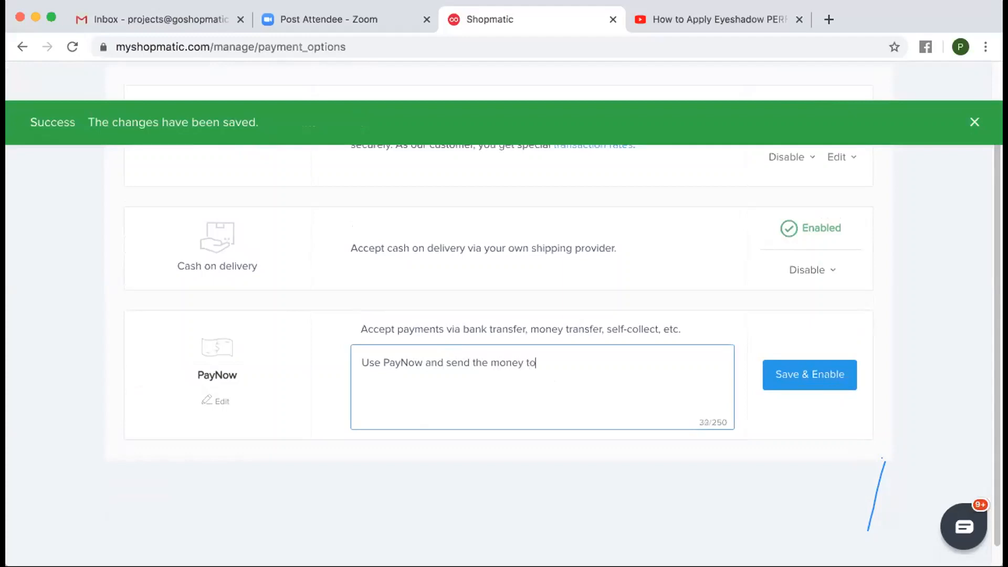
pyautogui.write(' +65 xxxx xxxx')
pyautogui.press('Return')
pyautogui.write('Please send a ')
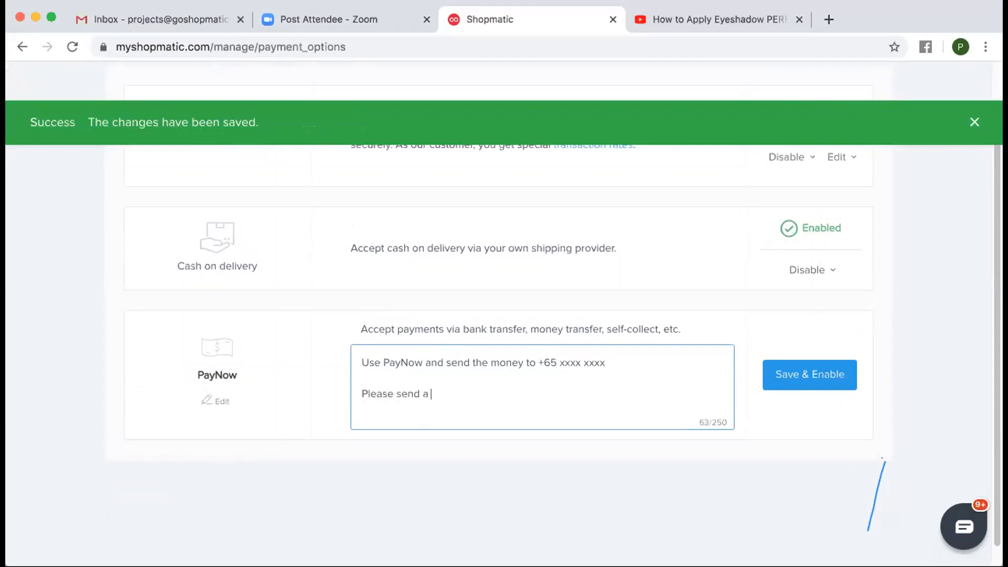
pyautogui.write('confirmation of you')
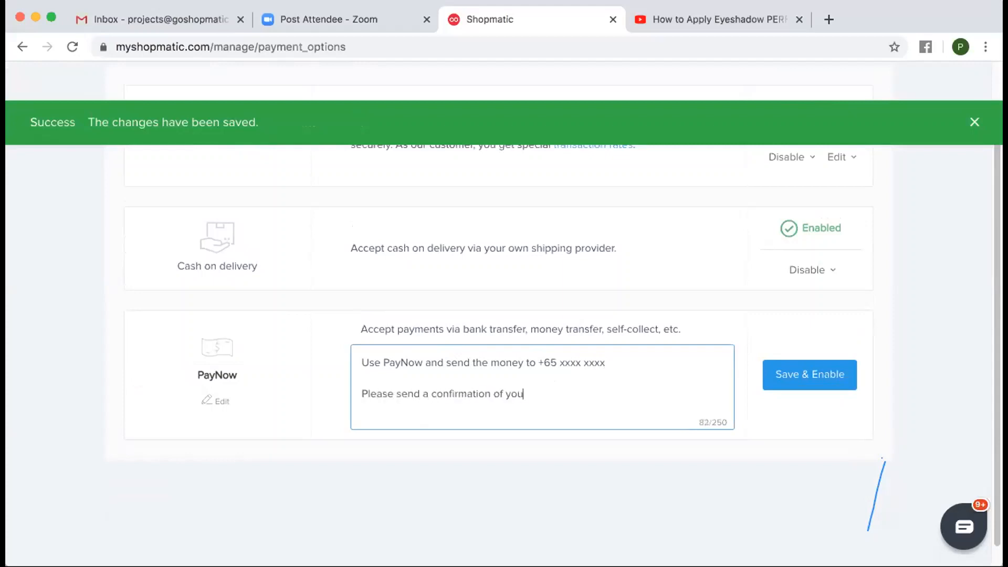
pyautogui.write('r payment to xxx@gmail.')
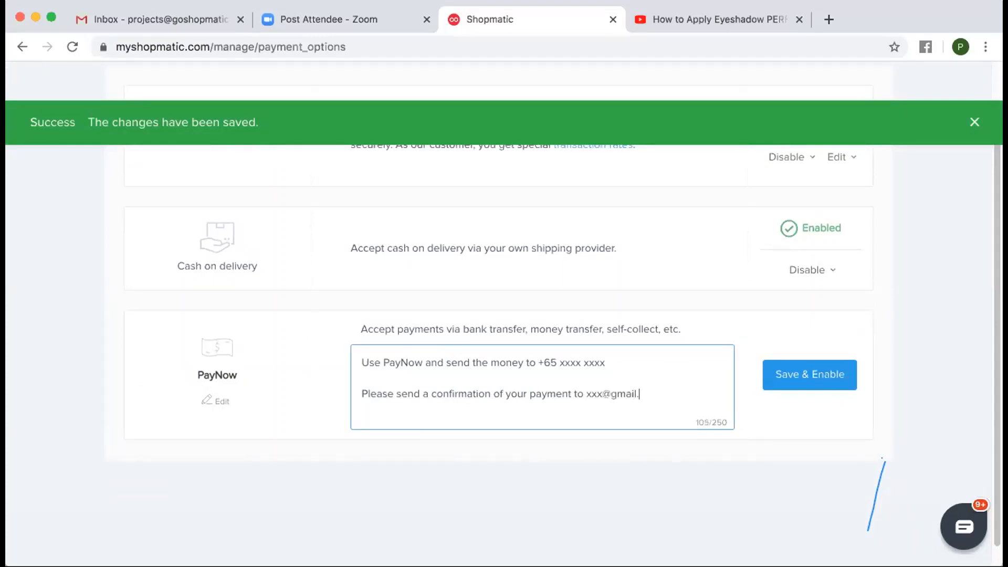
pyautogui.write('com')
pyautogui.click(790, 382)
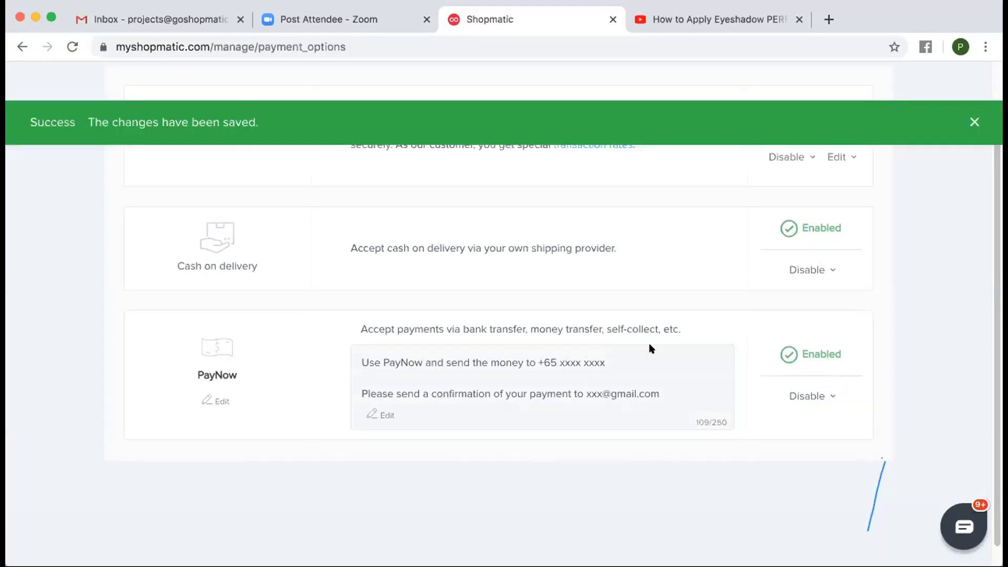
# - Open the store's shipping setup and review the domestic shipping options
pyautogui.scroll(2, 650, 348)
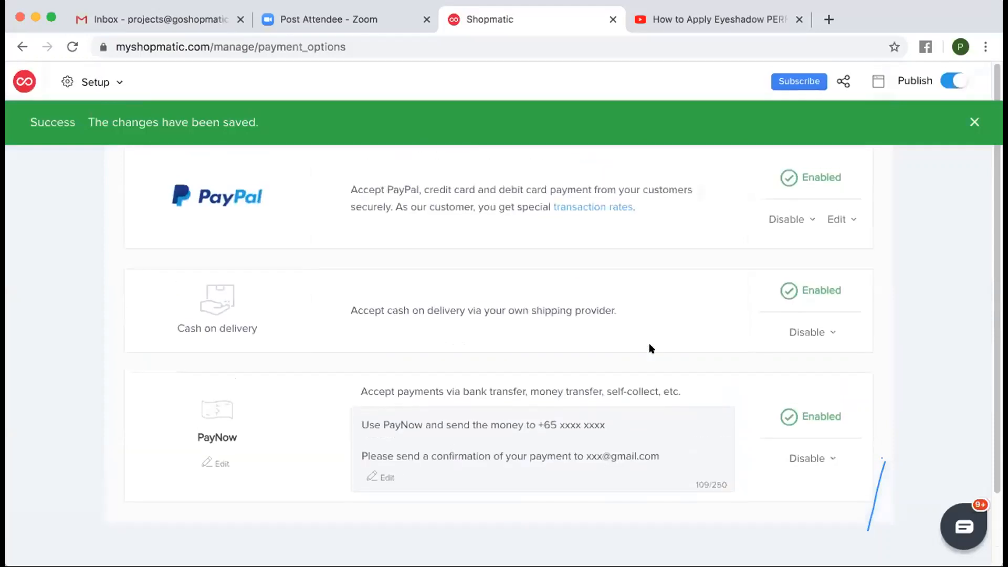
pyautogui.scroll(-1, 650, 349)
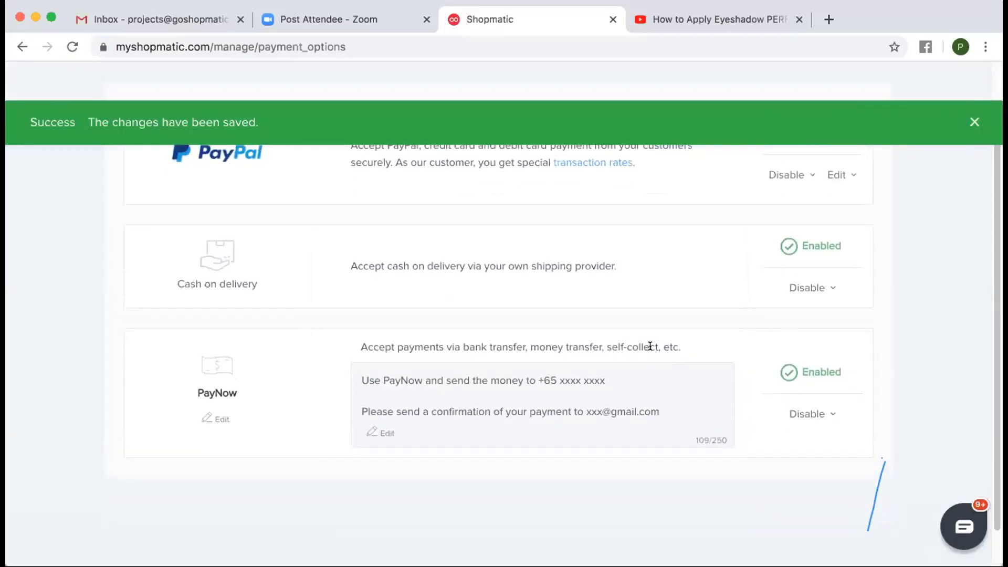
pyautogui.scroll(1, 650, 346)
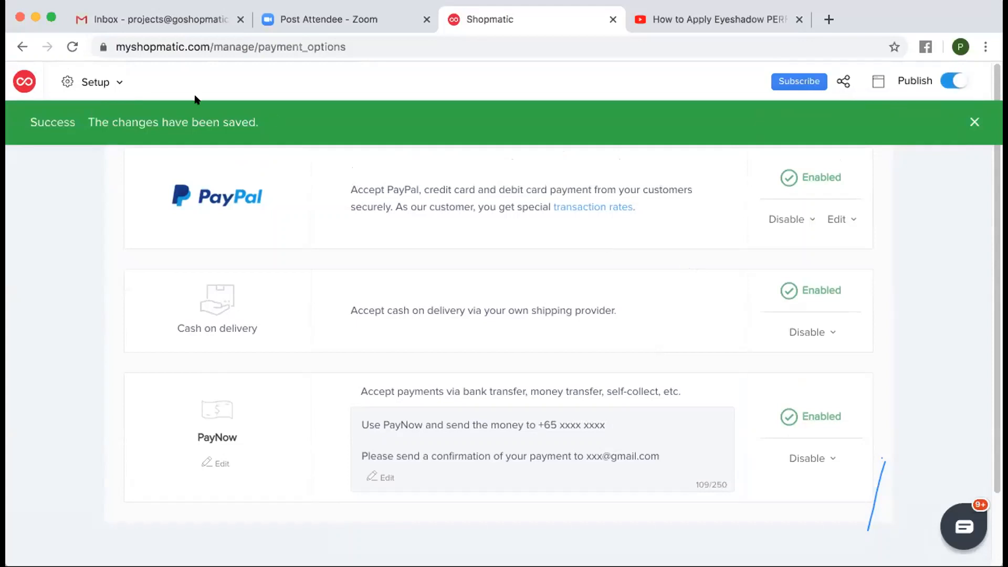
pyautogui.click(119, 83)
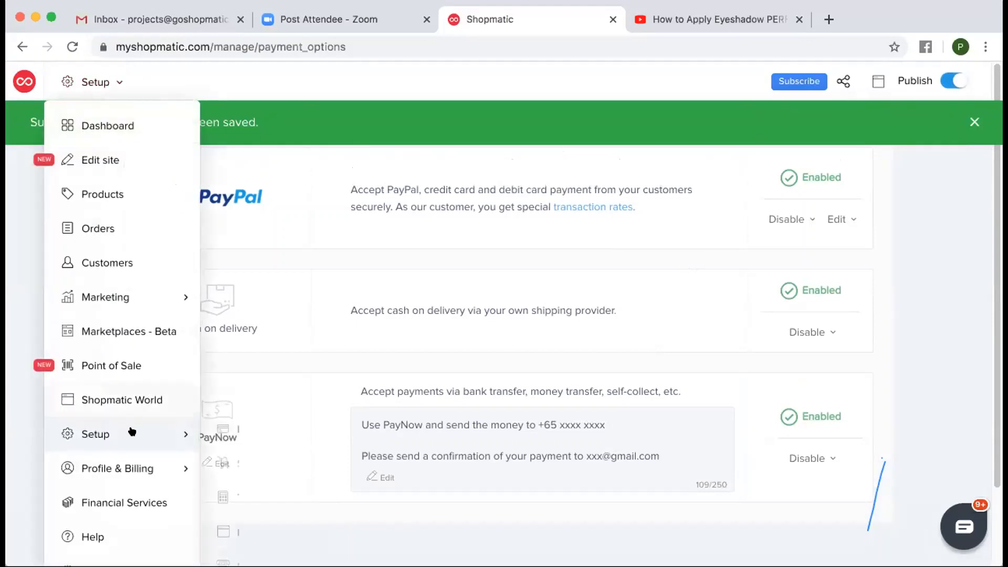
pyautogui.moveTo(131, 434)
pyautogui.click(220, 467)
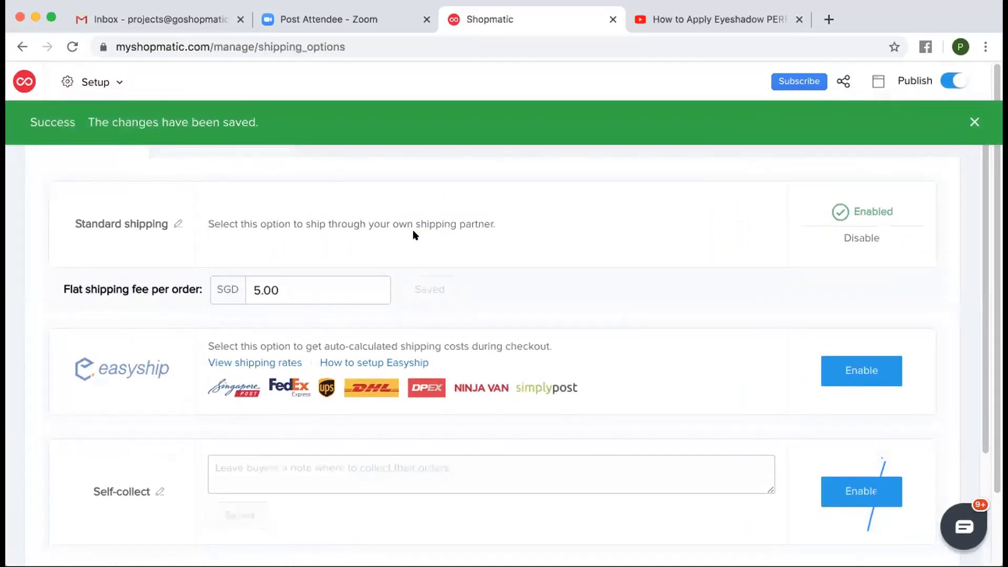
pyautogui.click(975, 122)
pyautogui.scroll(-1, 473, 234)
pyautogui.scroll(1, 211, 191)
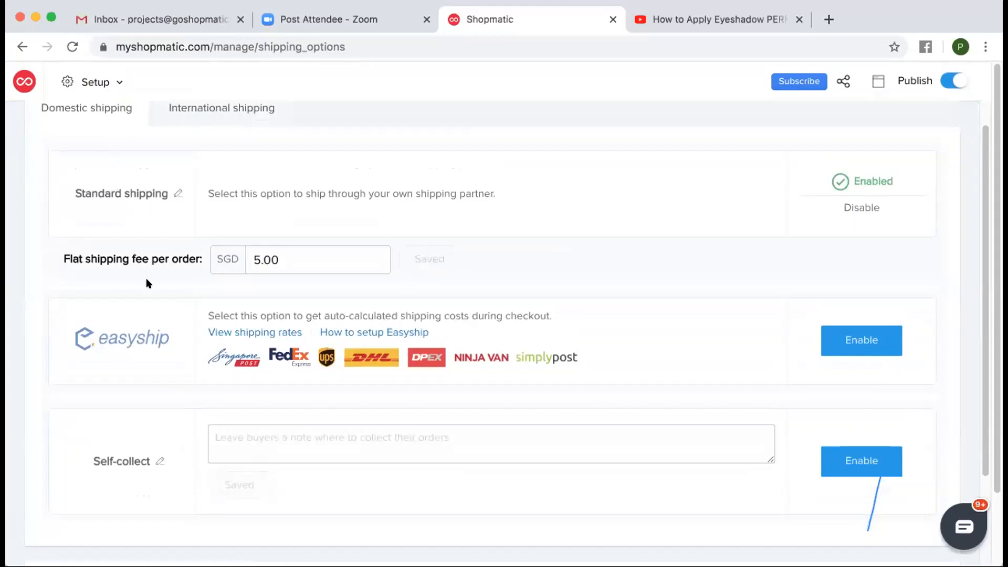
pyautogui.scroll(-1, 146, 278)
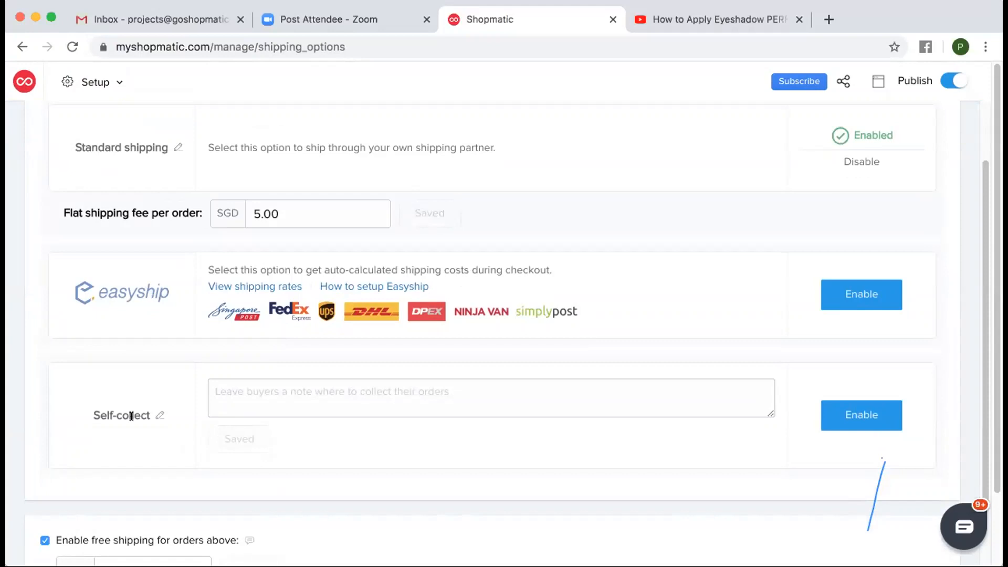
pyautogui.scroll(2, 134, 418)
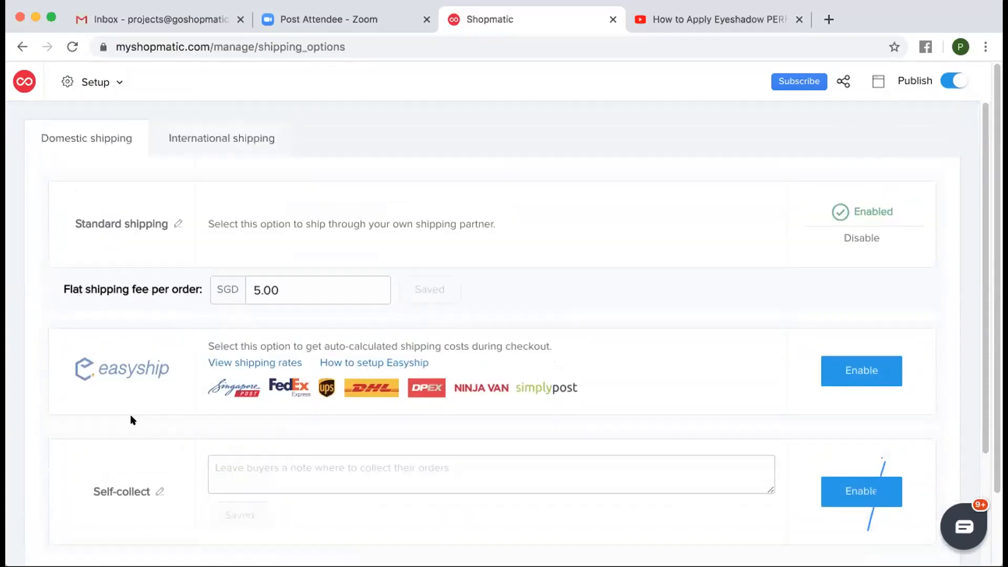
# - Rename the domestic standard shipping option as Registered Mail and save the name
pyautogui.click(174, 223)
pyautogui.tripleClick(146, 227)
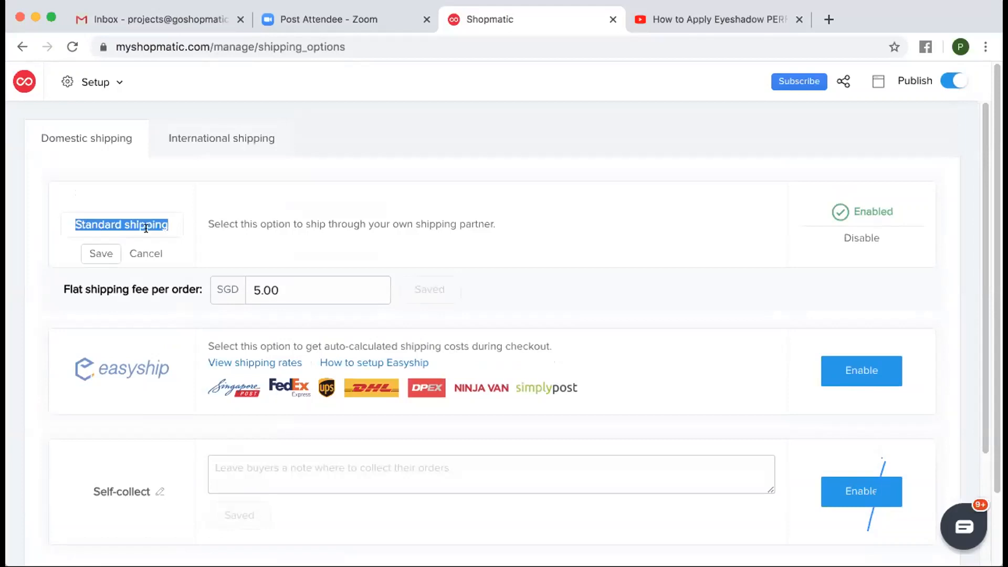
pyautogui.write('Regi')
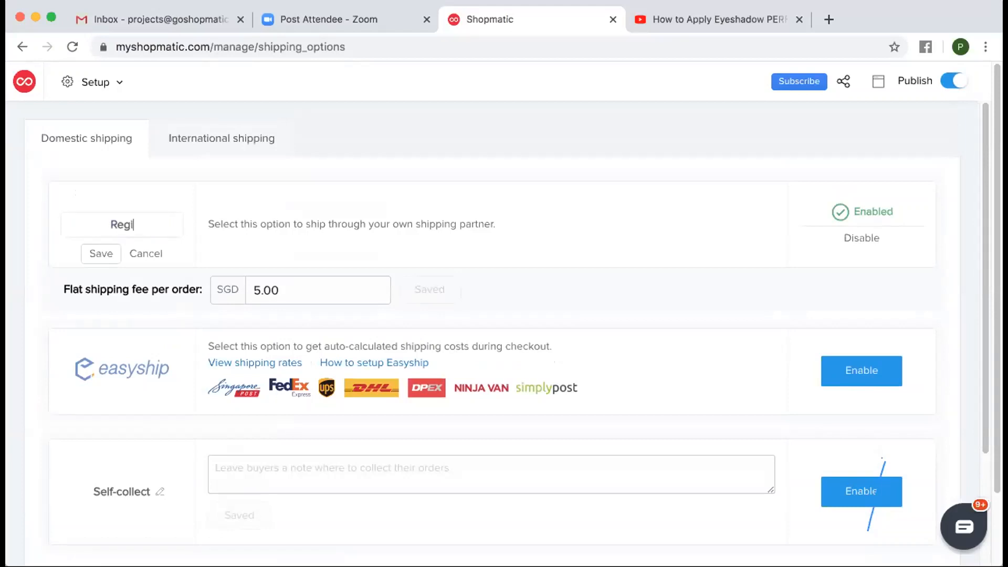
pyautogui.write('strered Mail')
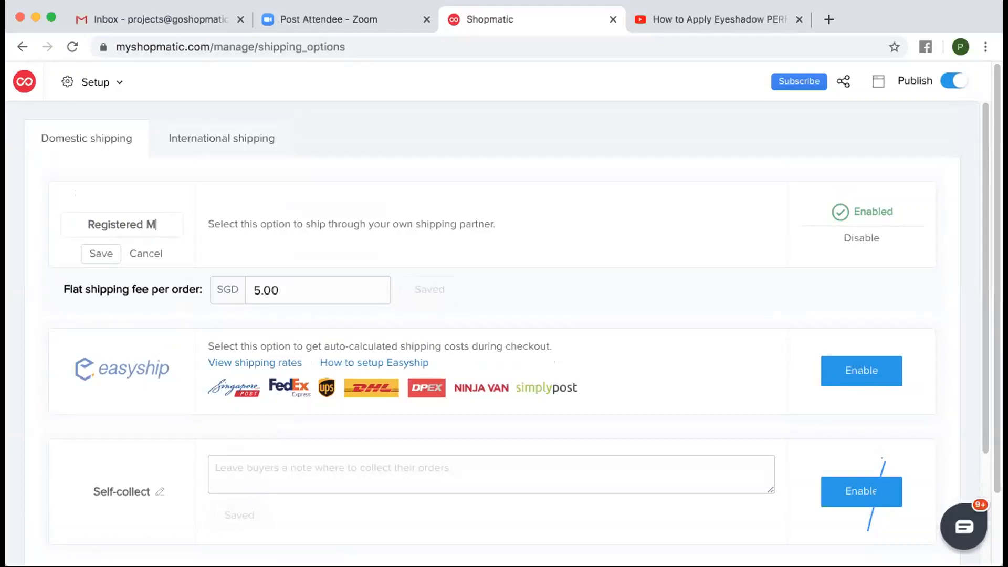
pyautogui.click(111, 244)
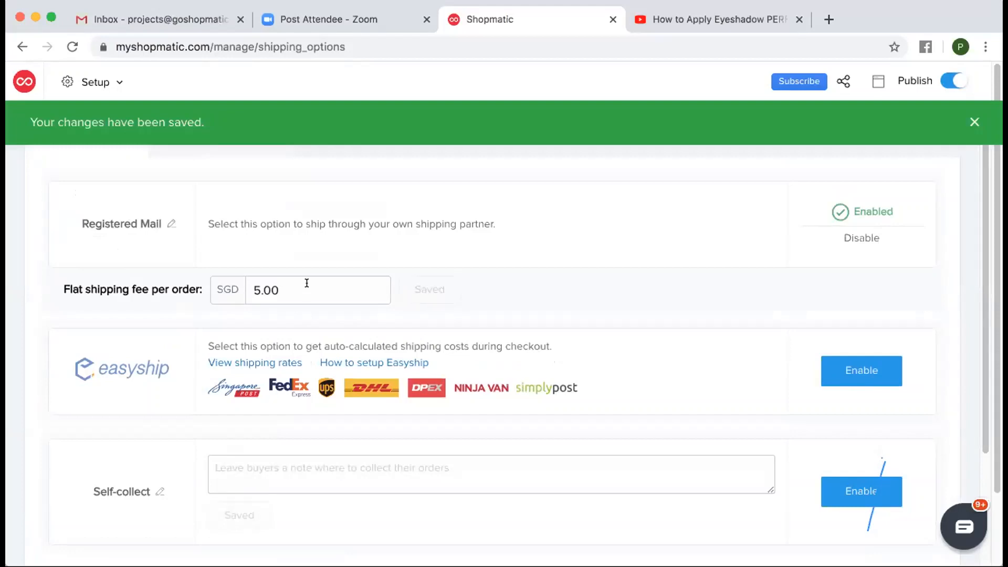
# - Save the self-collect note "Collect at our store at ---" with "Monday - Wednesday: 10am - 1pm" on a second line, and enable self-collect
pyautogui.scroll(-3, 365, 307)
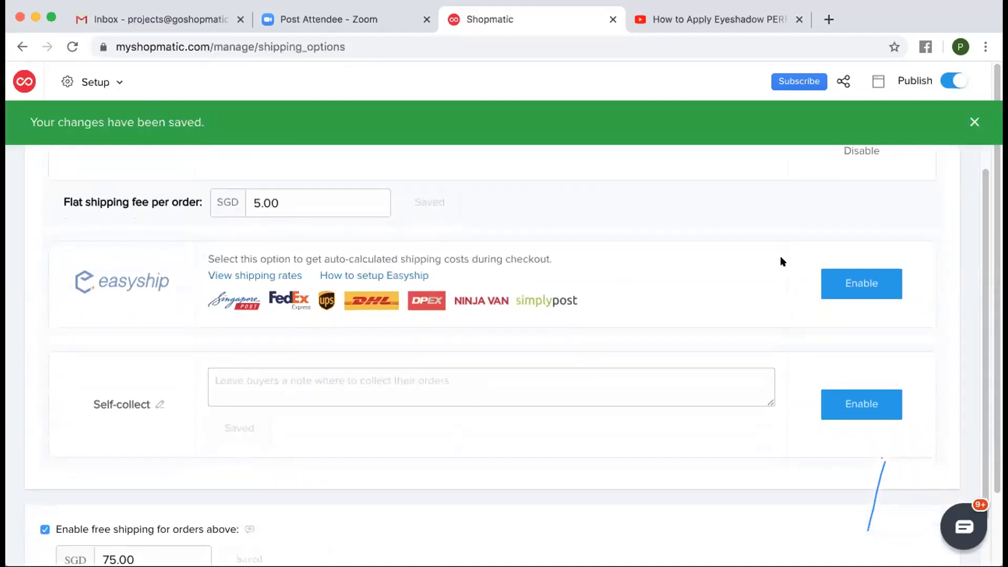
pyautogui.scroll(-1, 819, 283)
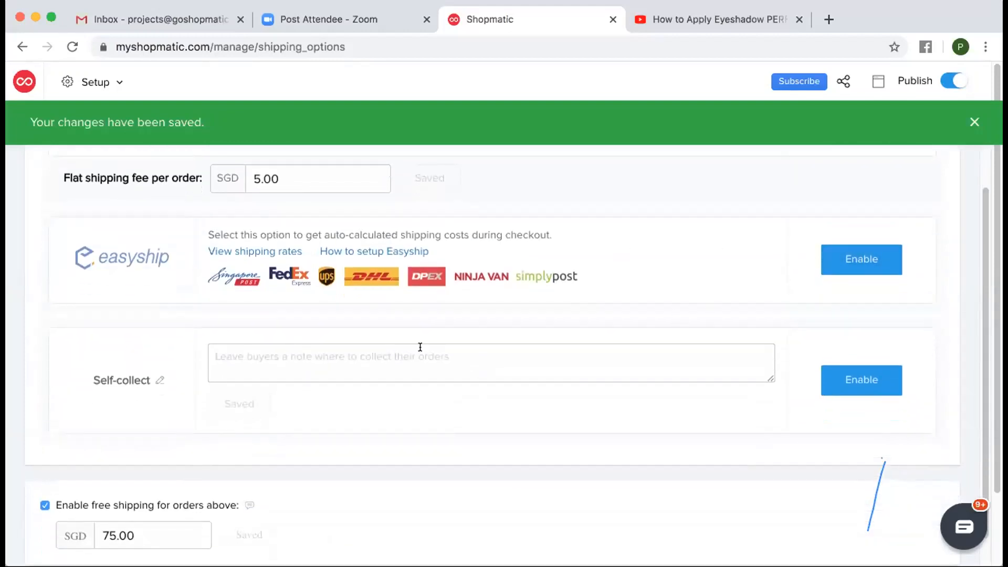
pyautogui.click(257, 357)
pyautogui.write('C')
pyautogui.press('BackSpace')
pyautogui.write('Collect a')
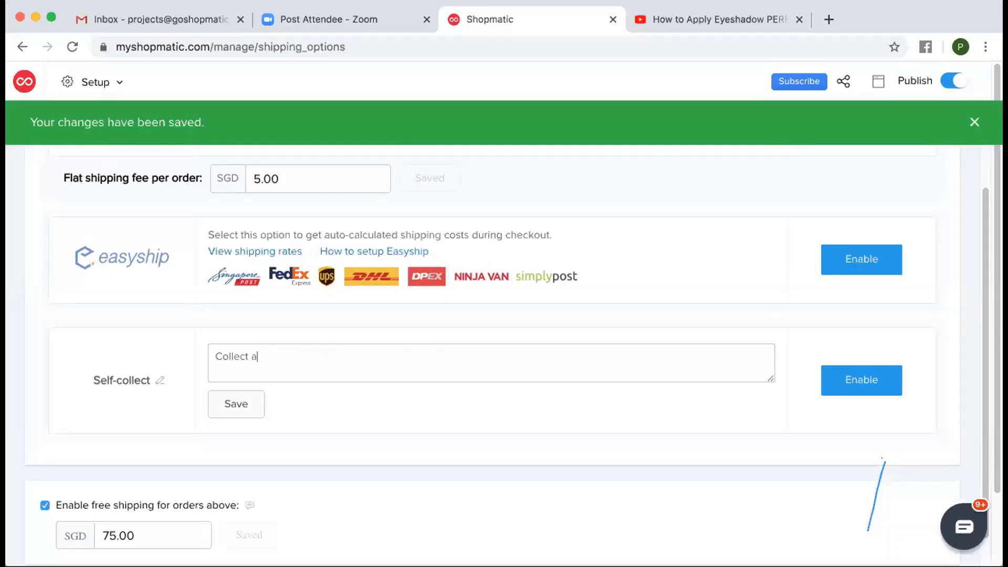
pyautogui.write('t our stor')
pyautogui.write('e at ')
pyautogui.write('--- ')
pyautogui.write('Monday - Wedn')
pyautogui.write('esday')
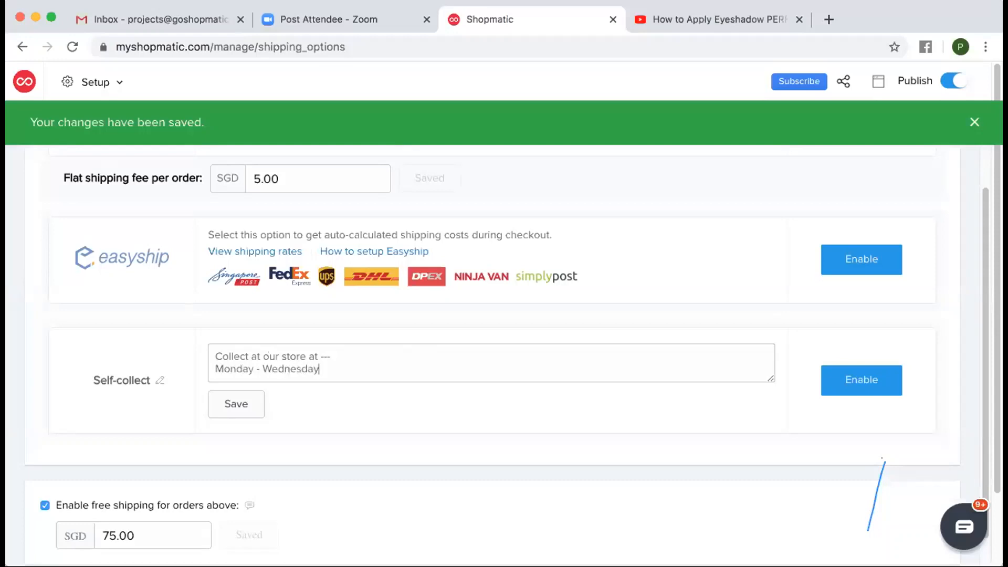
pyautogui.write(': 10am - 1pm')
pyautogui.click(233, 405)
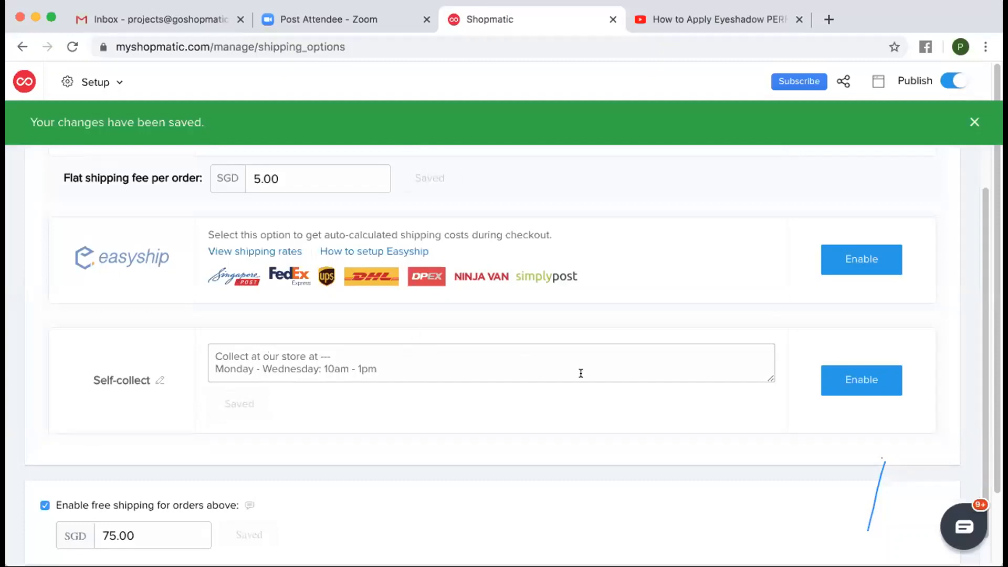
pyautogui.click(838, 382)
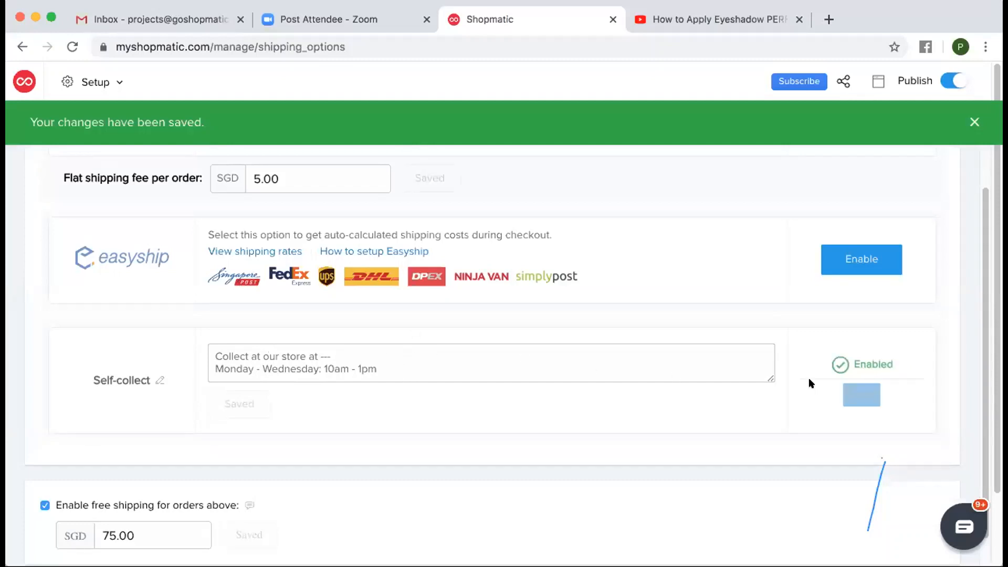
# - Set the domestic free shipping threshold to SGD 100.00 and save it
pyautogui.scroll(-3, 810, 383)
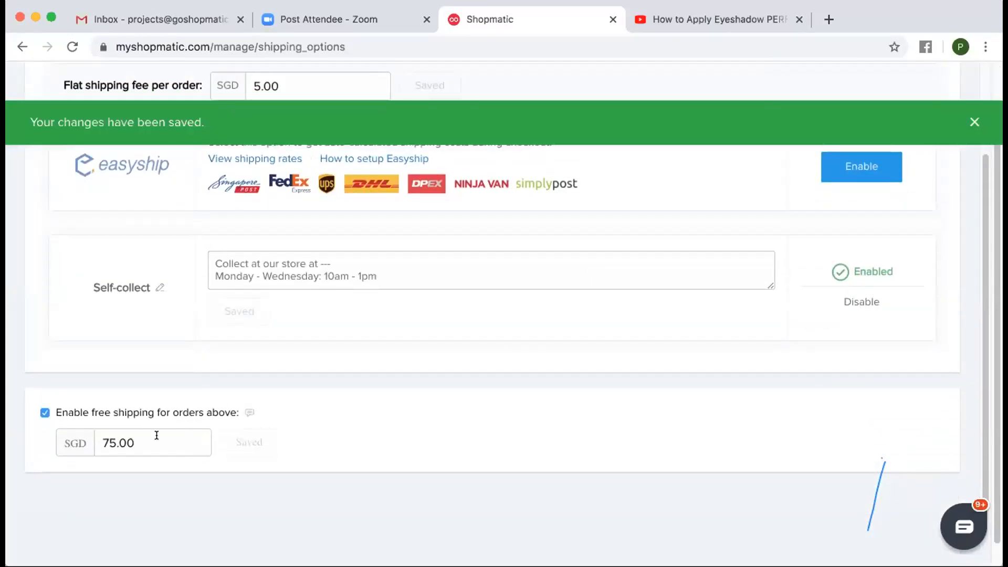
pyautogui.doubleClick(112, 439)
pyautogui.write('100')
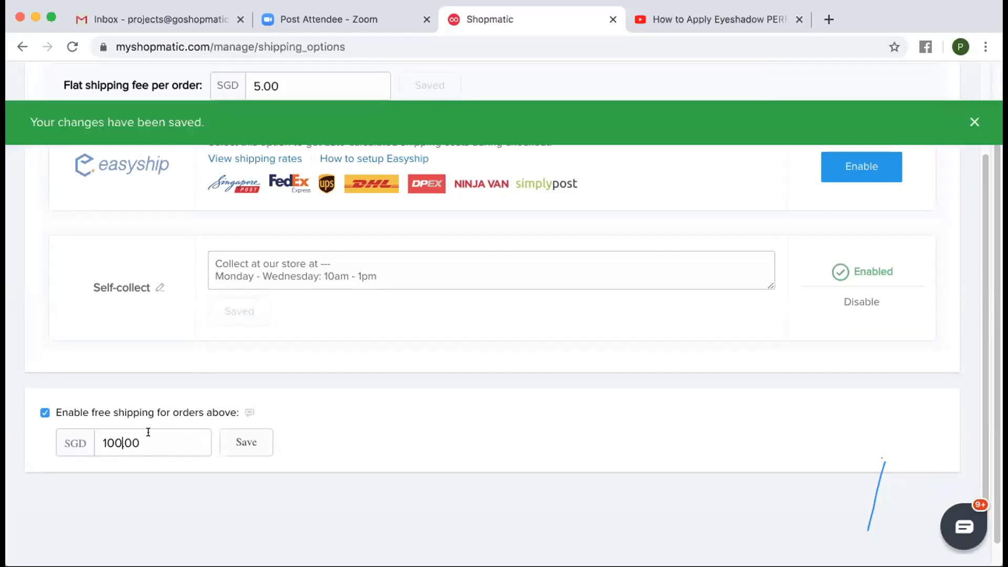
pyautogui.click(243, 436)
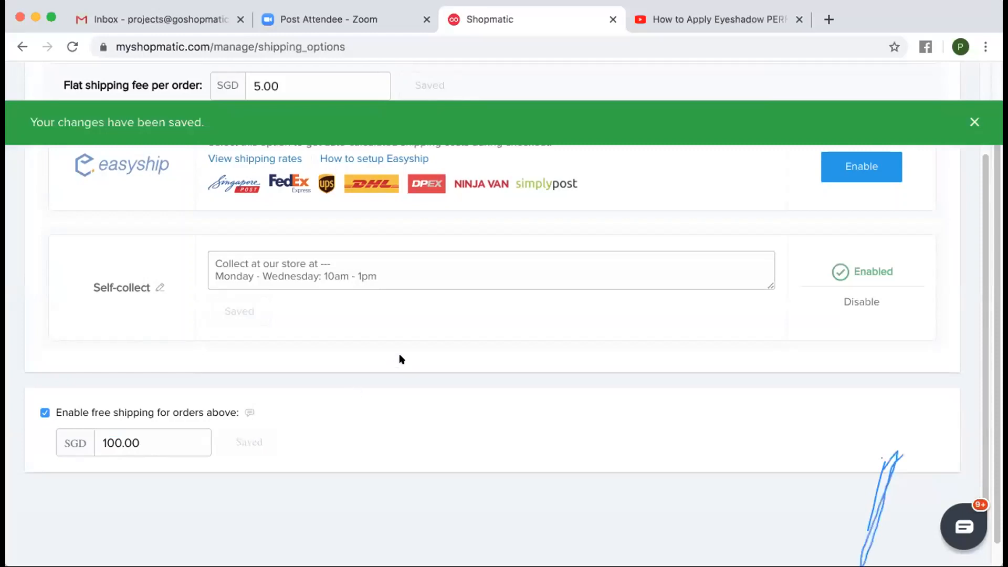
# - Save a flat fee of SGD 10.00 per order for international standard shipping and enable that option
pyautogui.scroll(4, 399, 354)
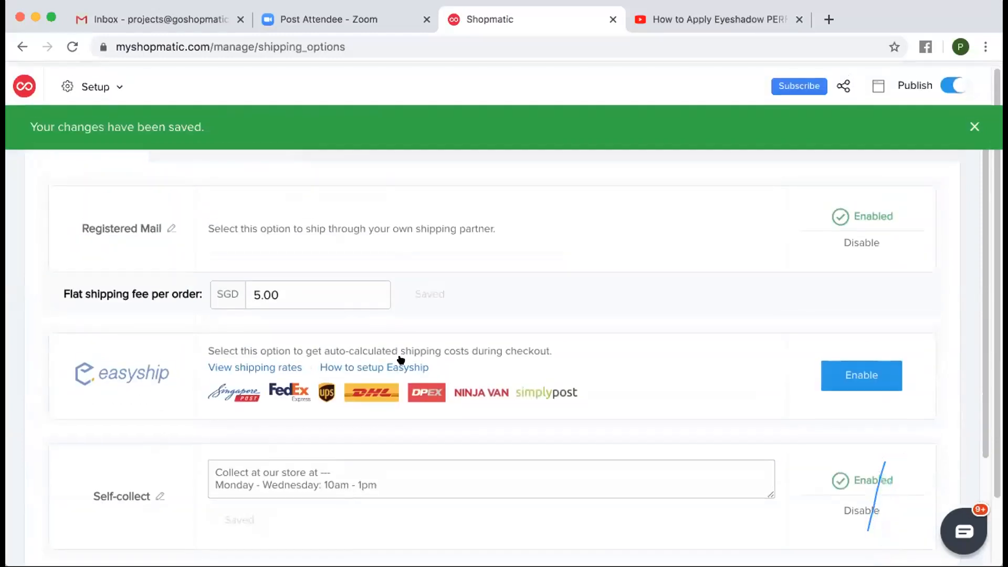
pyautogui.scroll(-1, 475, 264)
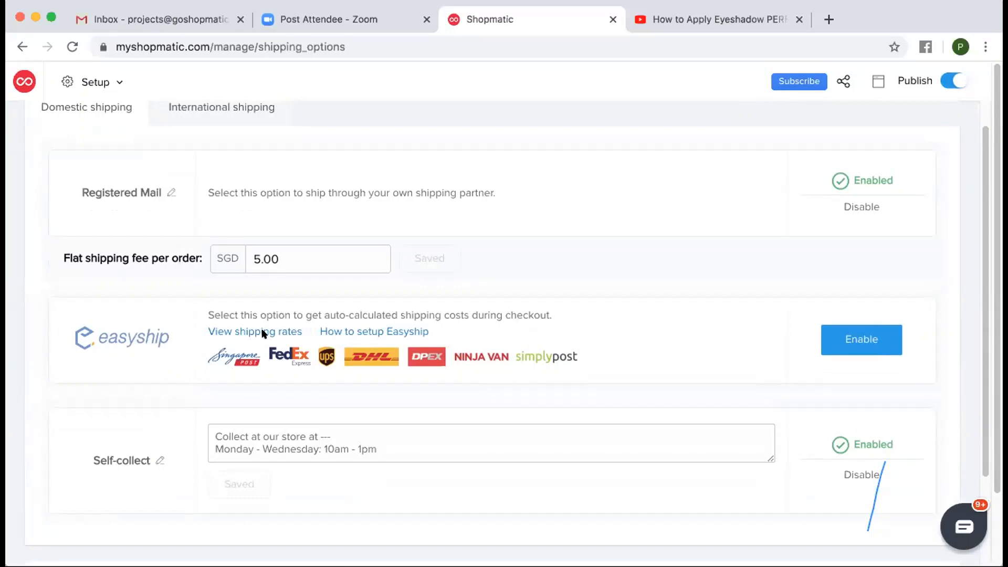
pyautogui.scroll(2, 400, 277)
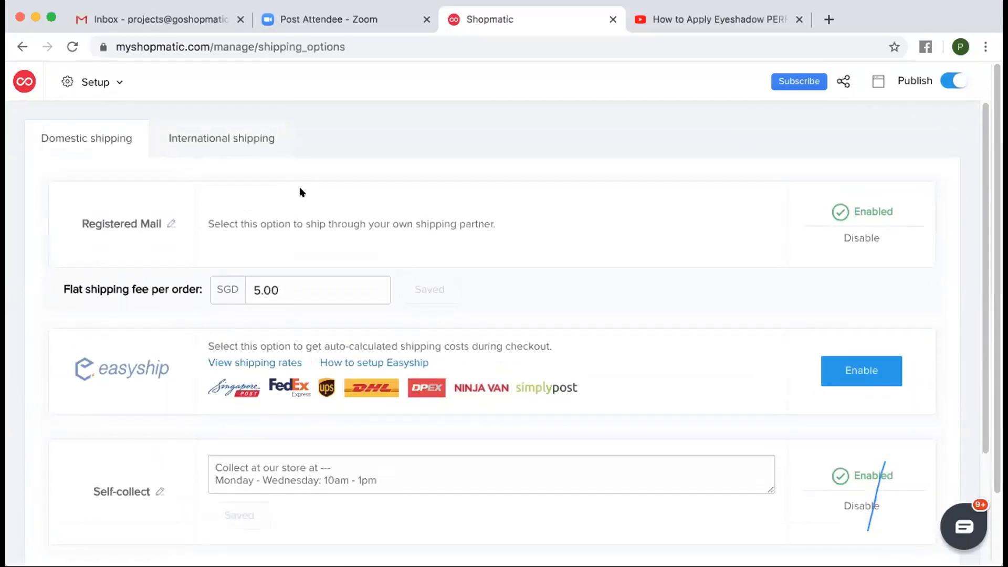
pyautogui.click(243, 148)
pyautogui.scroll(-1, 419, 140)
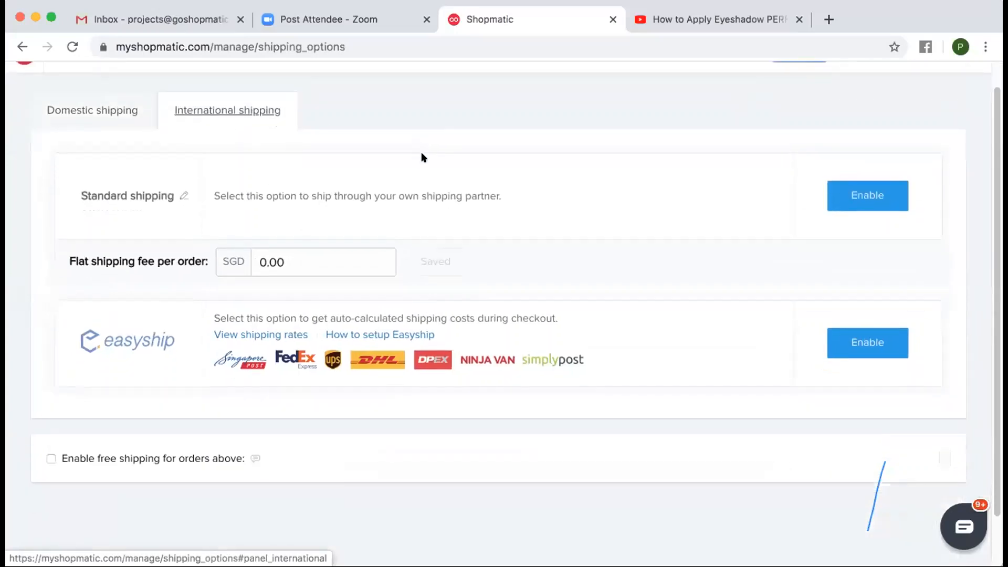
pyautogui.scroll(1, 420, 168)
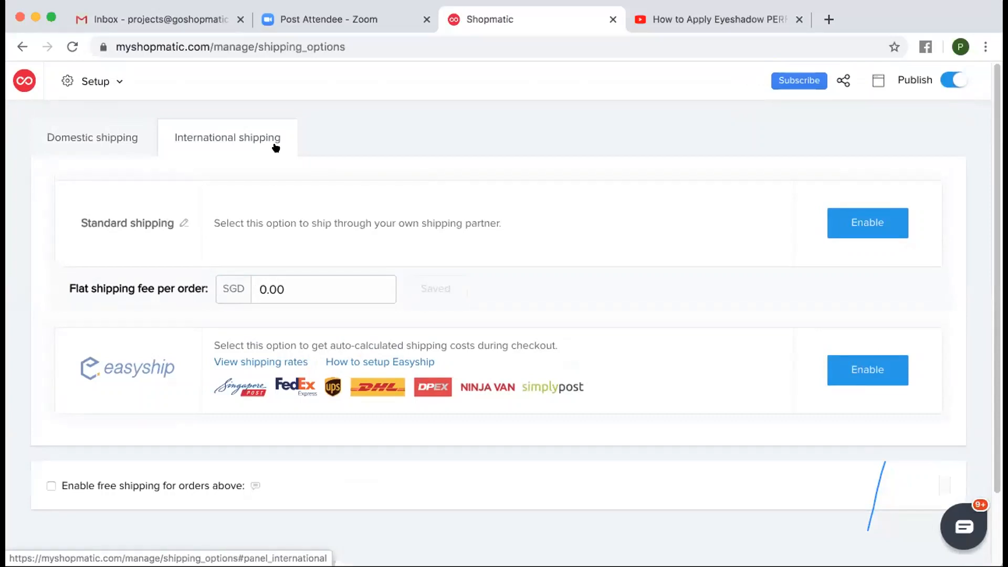
pyautogui.scroll(-1, 534, 243)
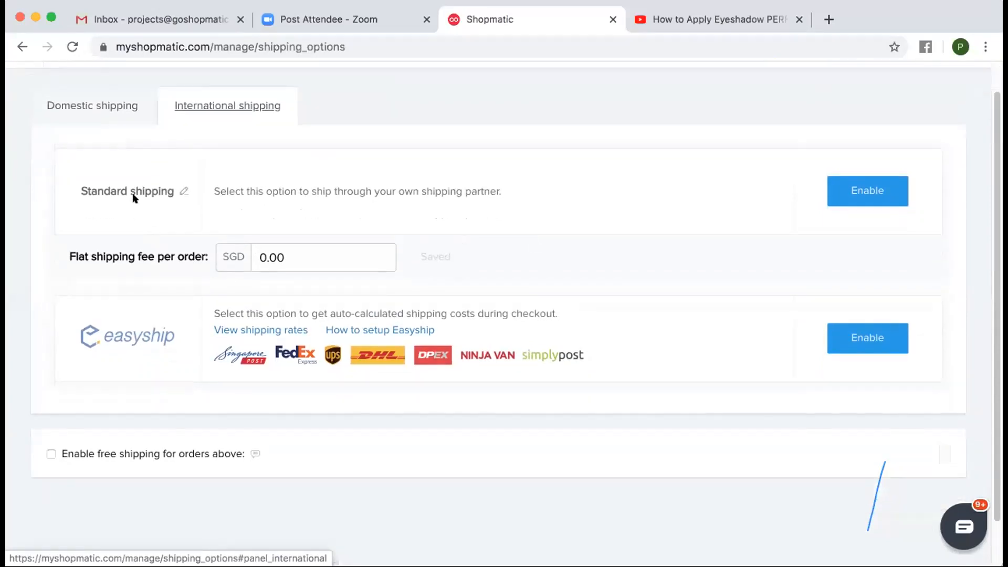
pyautogui.click(263, 258)
pyautogui.press('BackSpace')
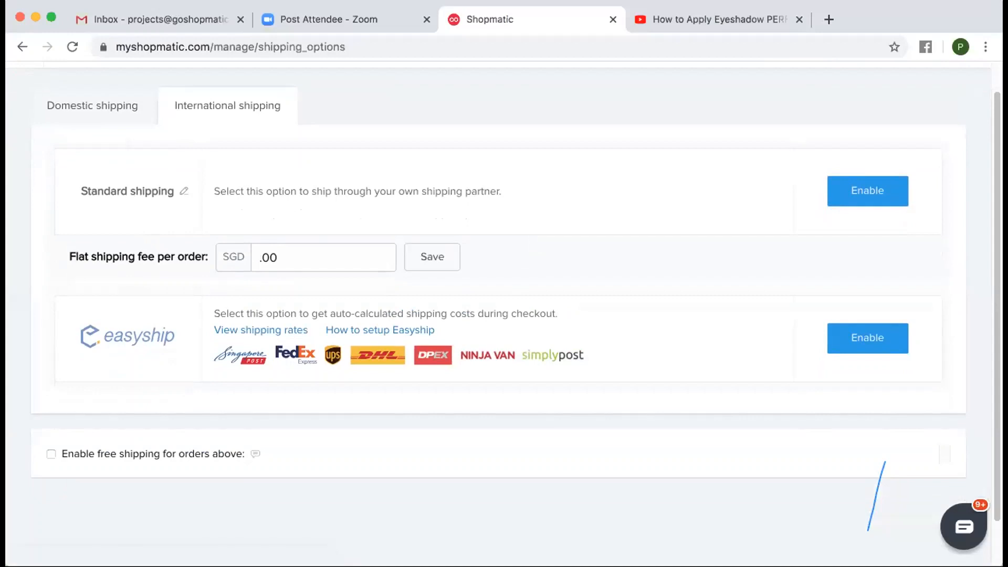
pyautogui.write('10')
pyautogui.click(433, 257)
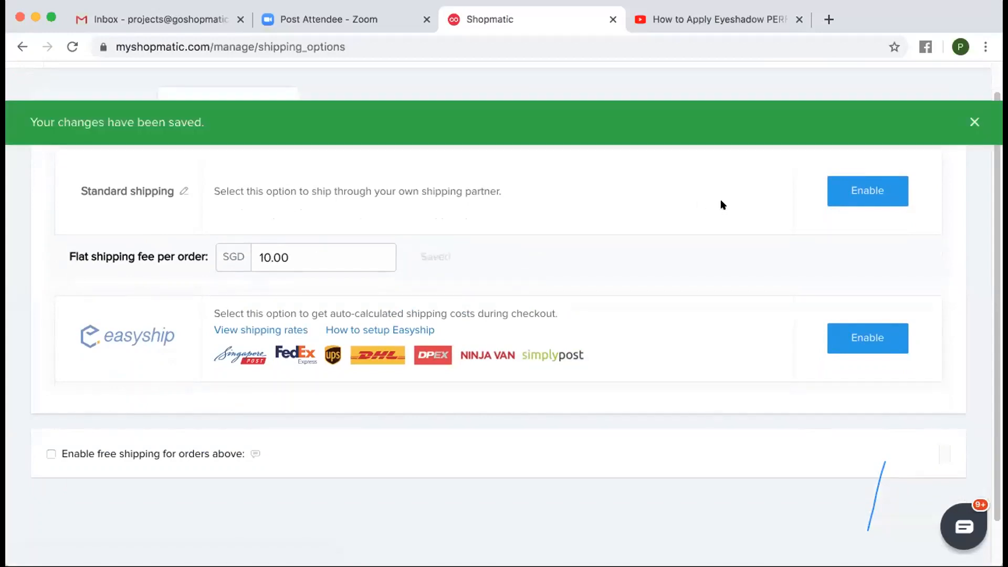
pyautogui.click(887, 194)
# - Enable free international shipping for orders above SGD 150.00, save it and dismiss the notification
pyautogui.scroll(-2, 185, 257)
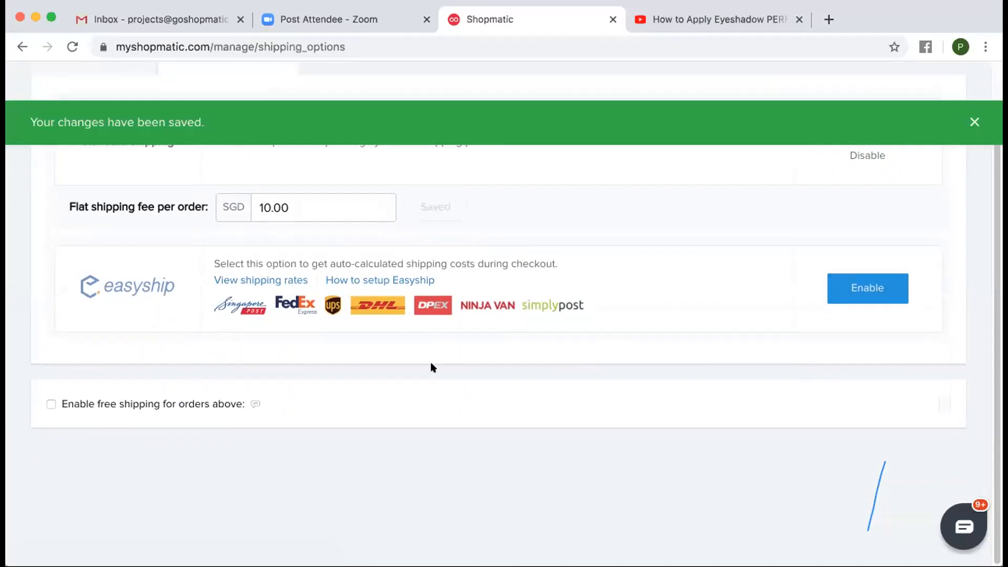
pyautogui.click(51, 401)
pyautogui.moveTo(103, 433); pyautogui.dragTo(106, 434)
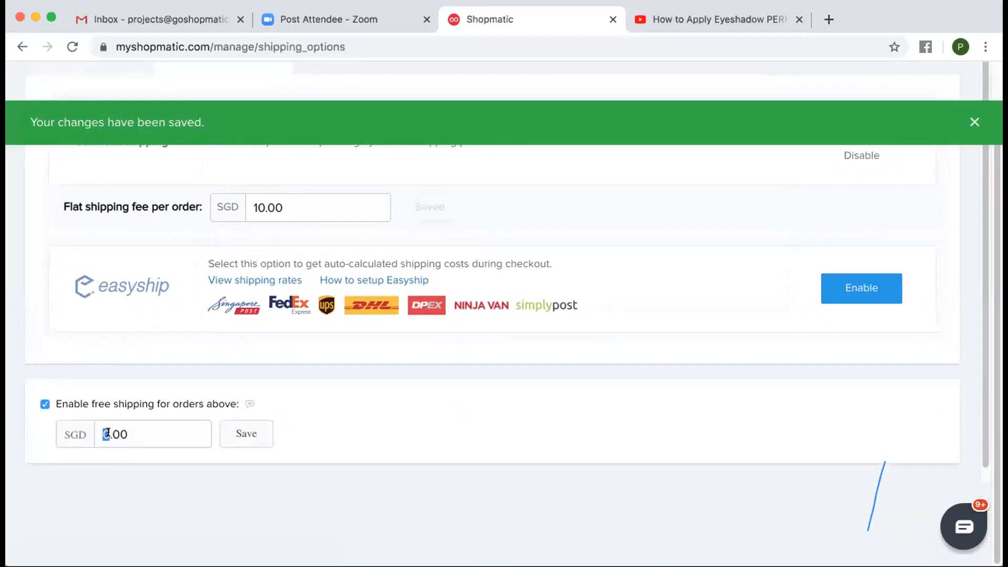
pyautogui.write('150')
pyautogui.click(238, 427)
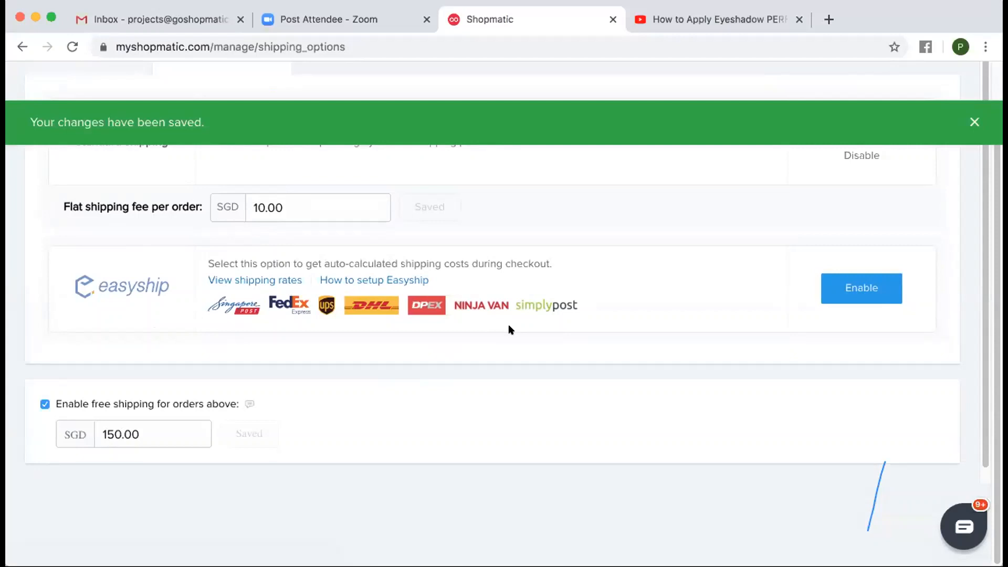
pyautogui.click(974, 122)
# - Leave the international shipping settings and go to the store's Products page
pyautogui.scroll(1, 683, 263)
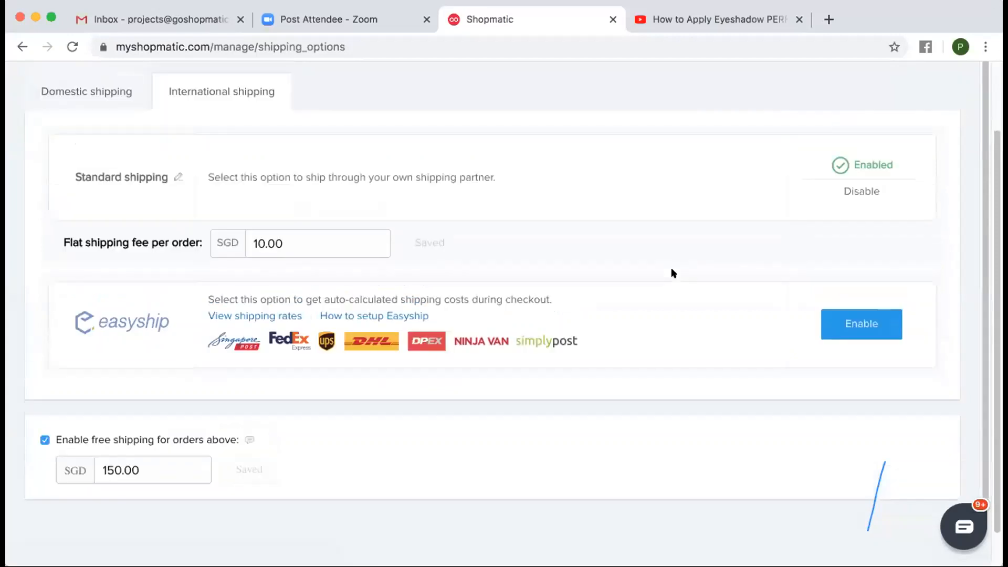
pyautogui.scroll(1, 673, 272)
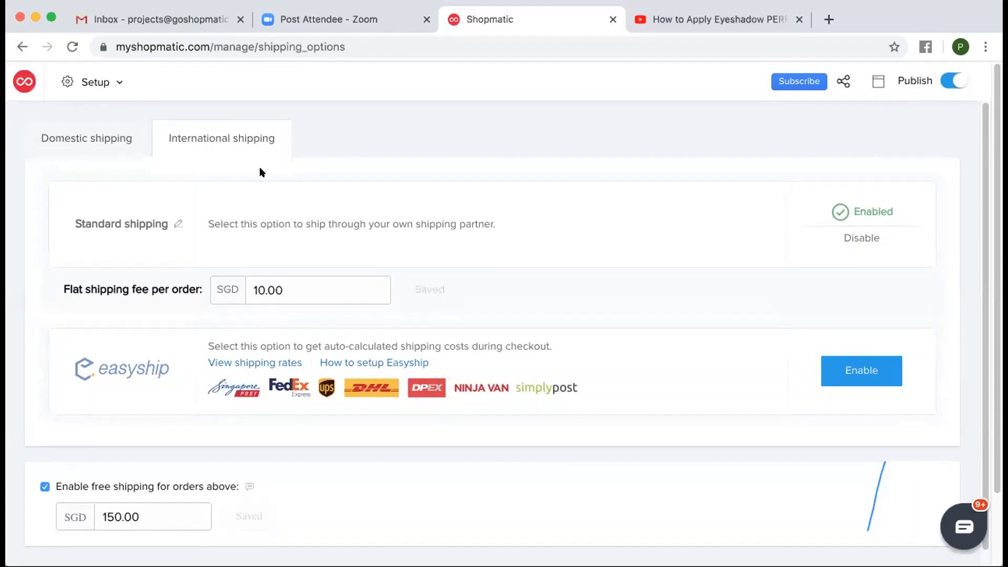
pyautogui.click(114, 83)
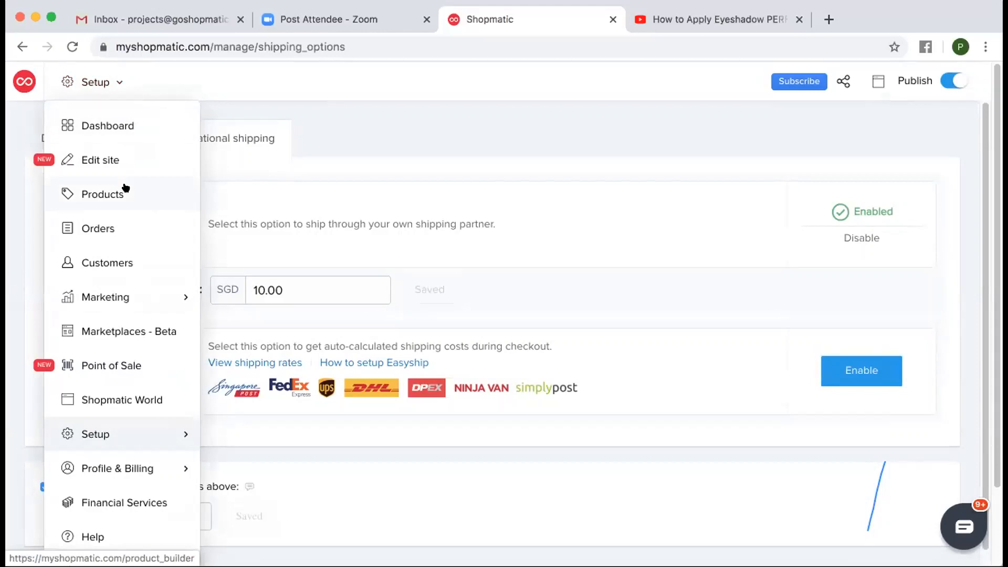
pyautogui.click(125, 188)
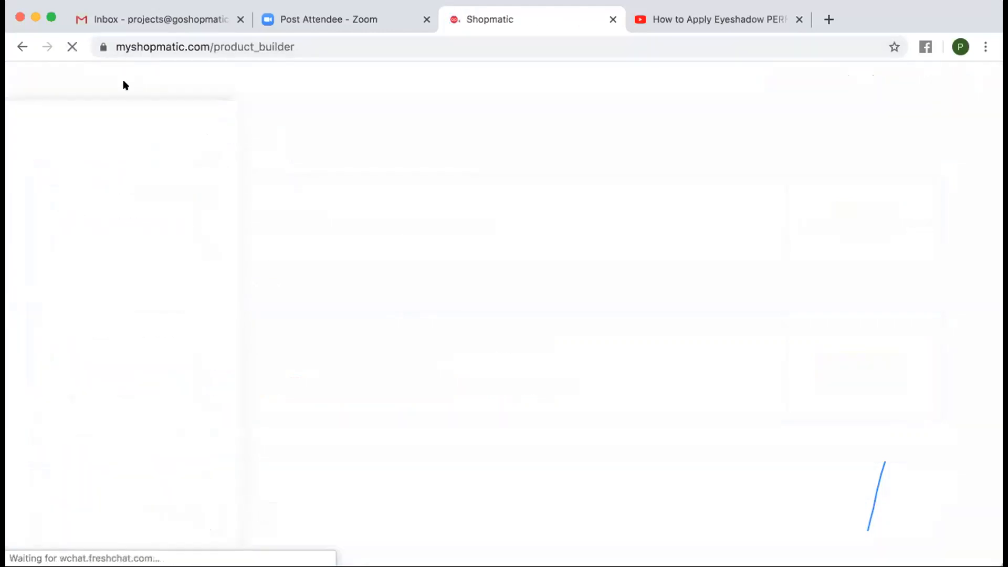
pyautogui.click(129, 80)
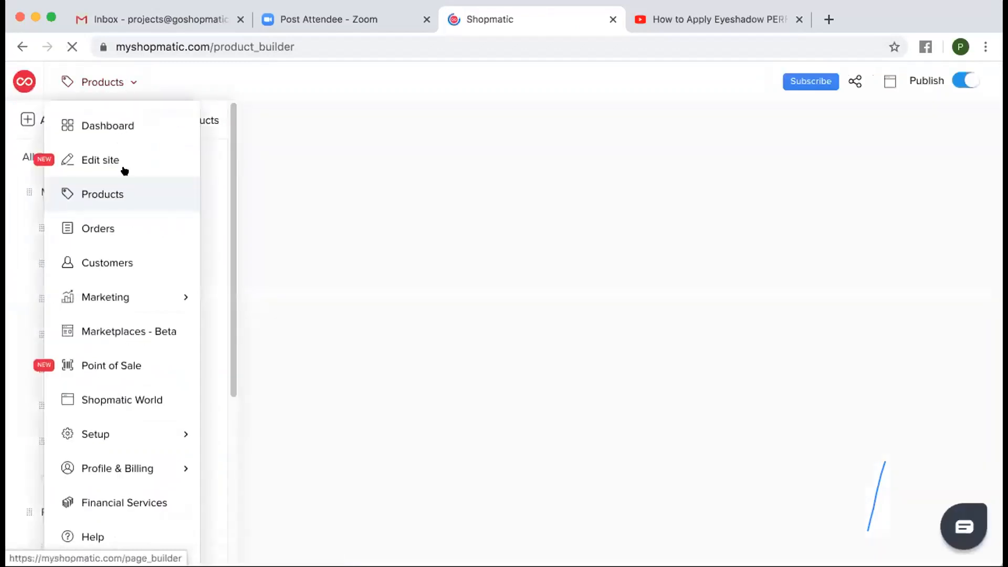
pyautogui.click(112, 198)
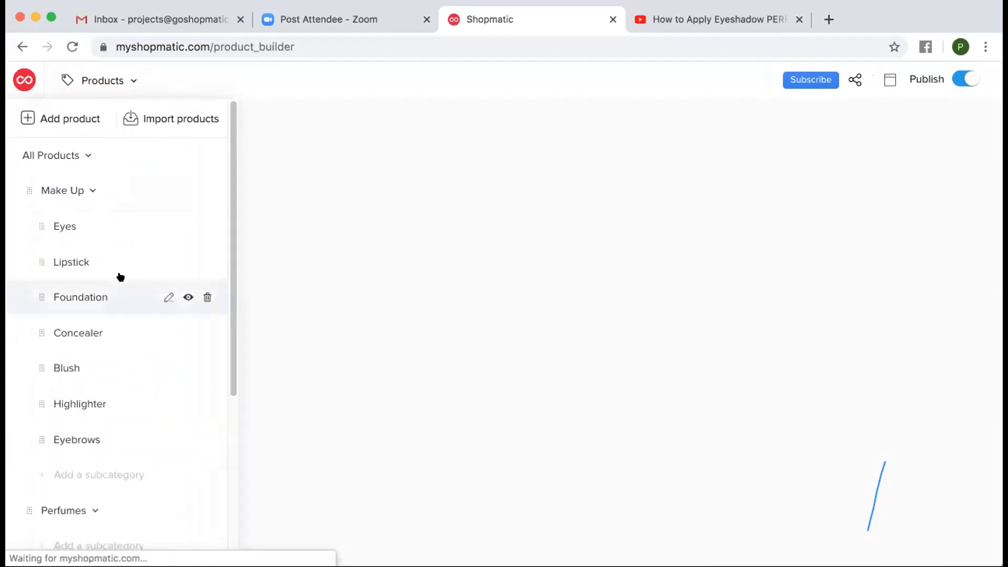
# - Add a product category named Nail Polish with an OPI subcategory below the existing categories
pyautogui.scroll(-5, 120, 278)
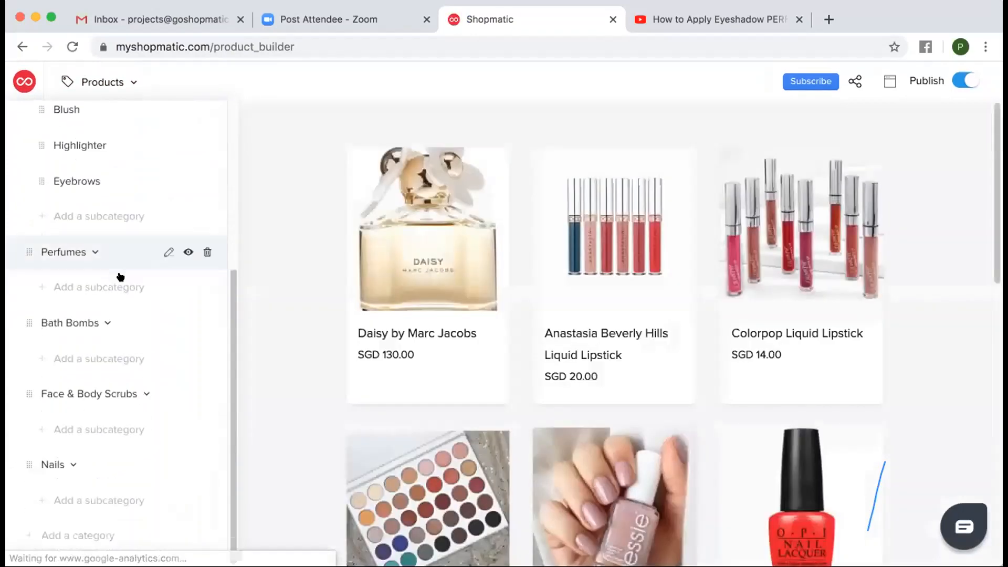
pyautogui.scroll(4, 121, 278)
pyautogui.scroll(2, 121, 278)
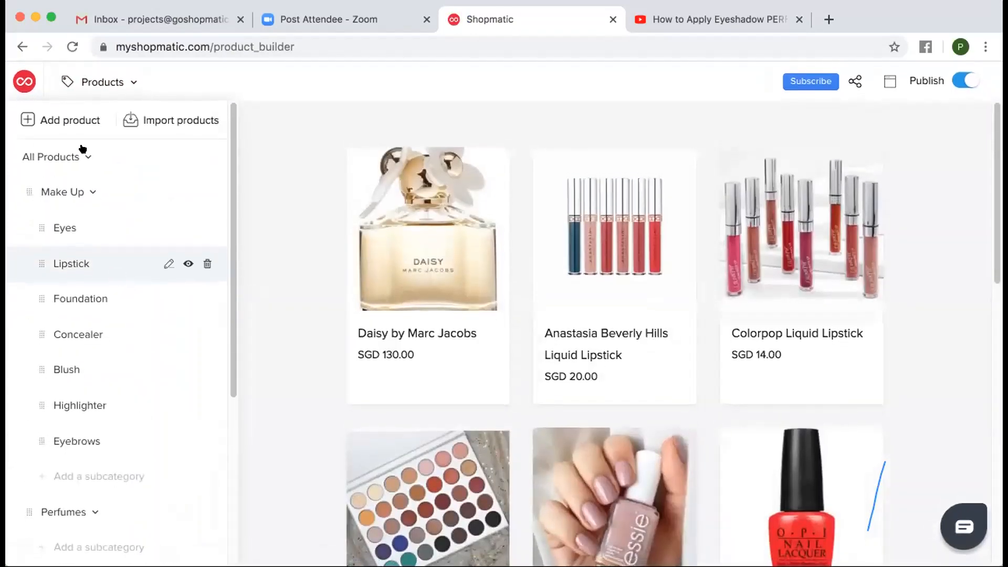
pyautogui.scroll(-5, 119, 186)
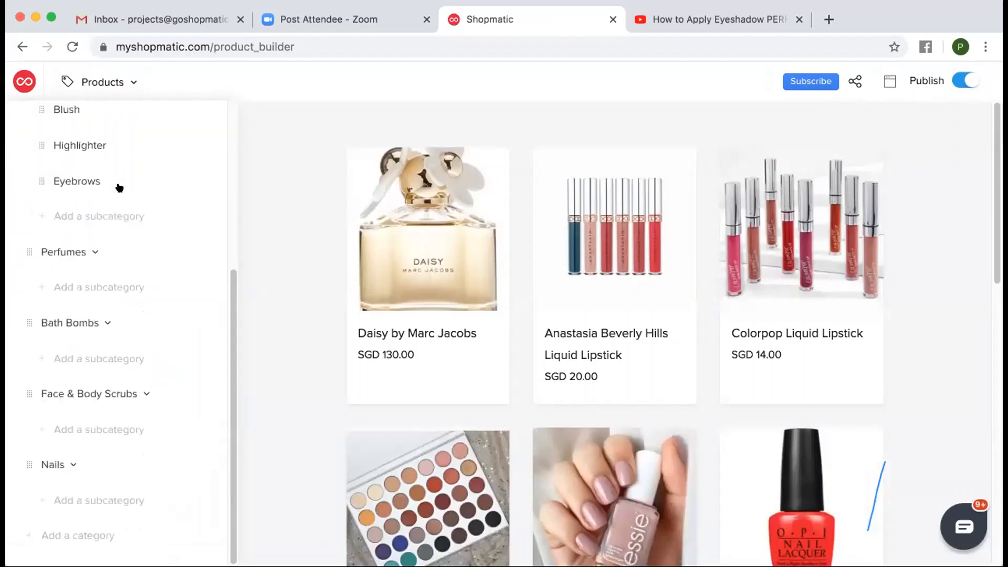
pyautogui.click(108, 530)
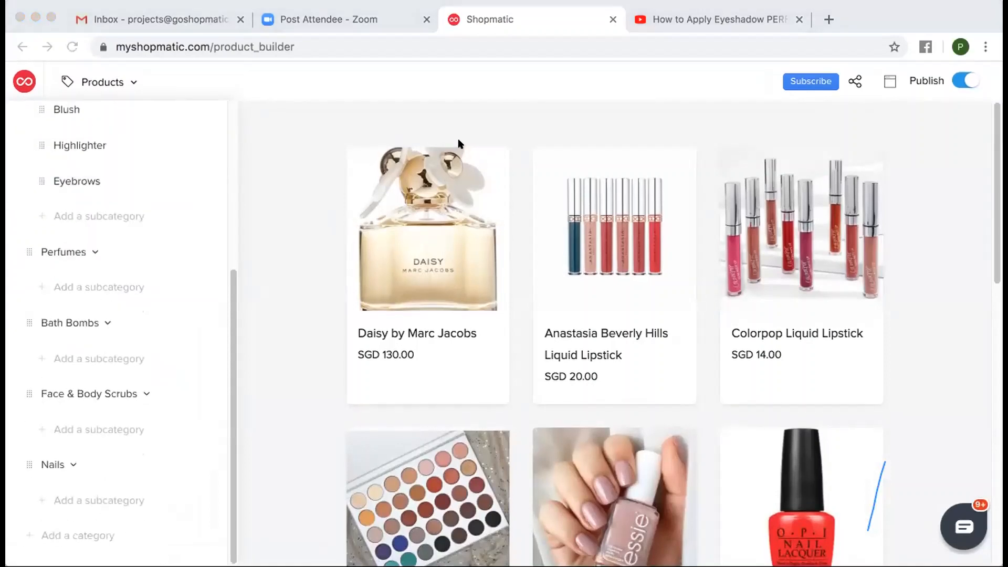
pyautogui.click(610, 168)
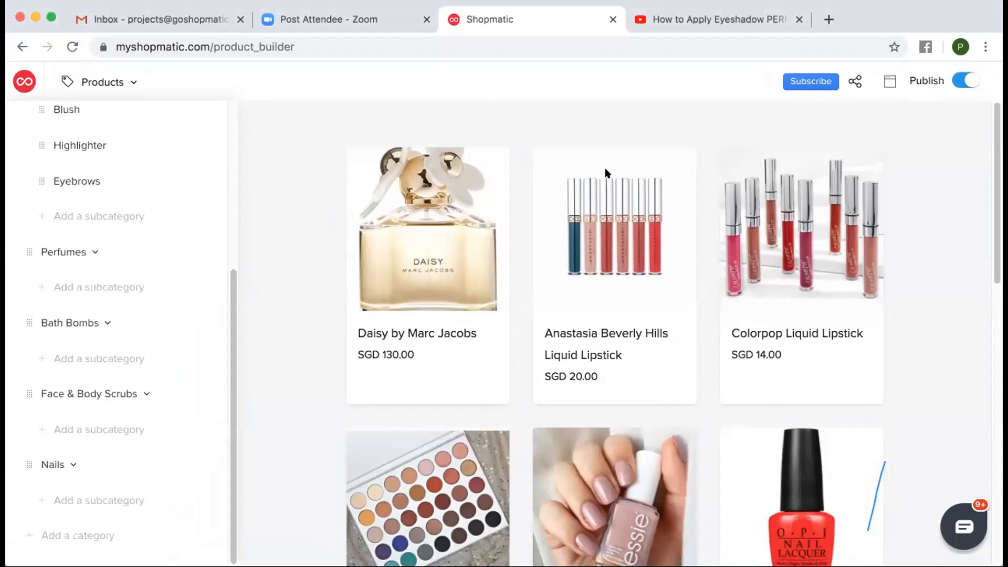
pyautogui.scroll(-2, 149, 423)
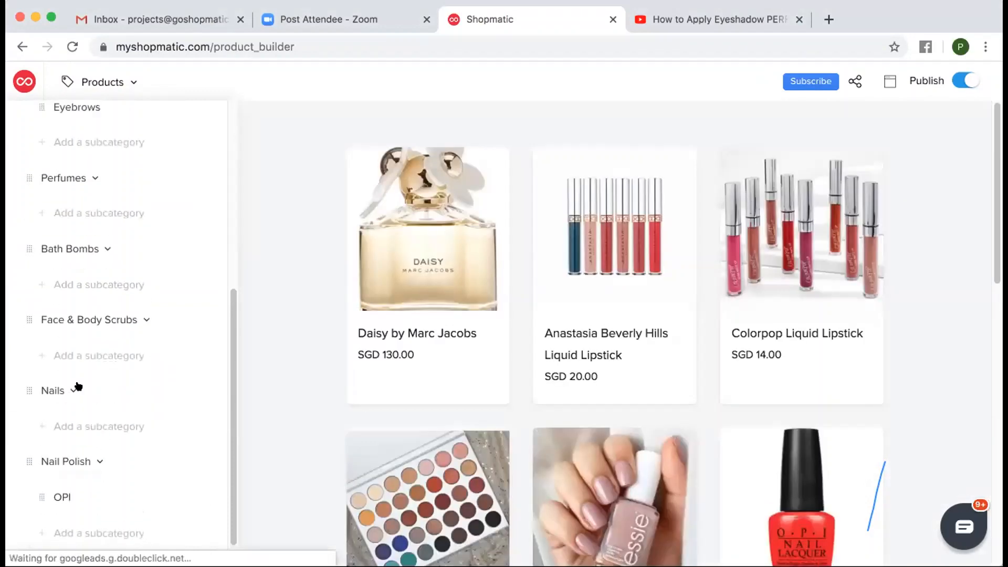
# - Move the Nails category into Bath Bombs as a subcategory
pyautogui.moveTo(14, 390); pyautogui.dragTo(19, 287)
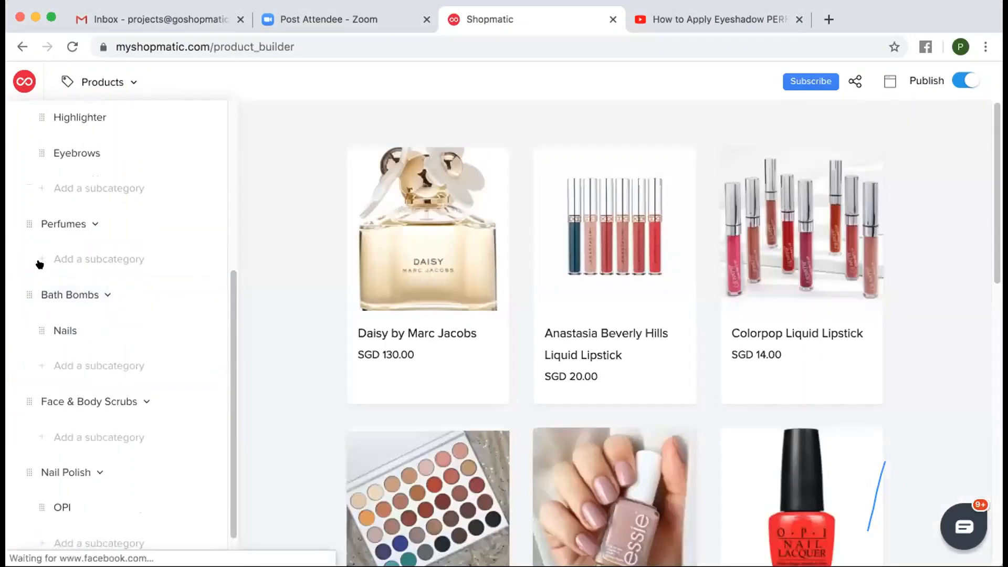
pyautogui.moveTo(39, 131)
pyautogui.mouseDown()
pyautogui.moveTo(49, 225)
pyautogui.moveTo(42, 139)
pyautogui.mouseUp()
pyautogui.scroll(-1, 63, 203)
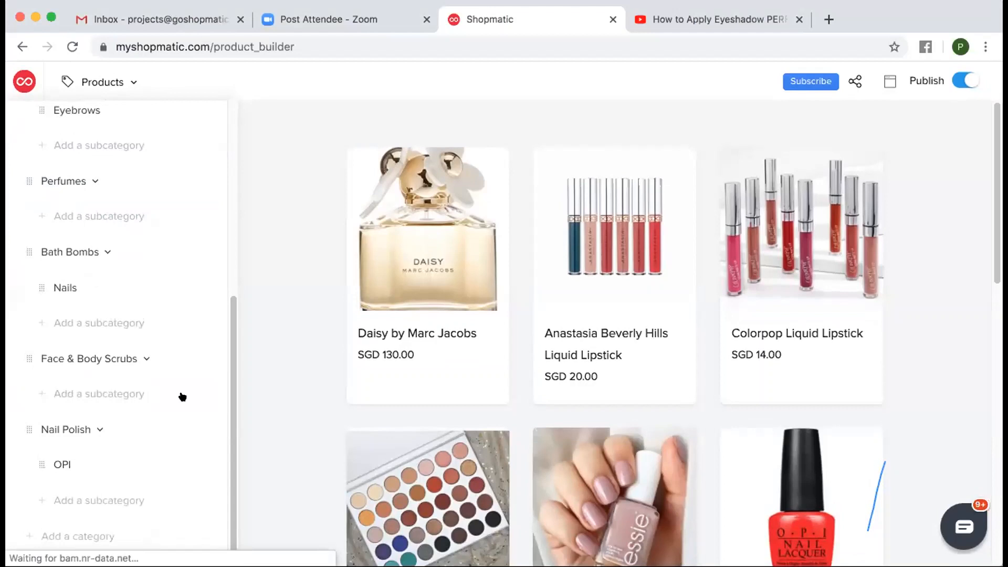
pyautogui.scroll(1, 93, 436)
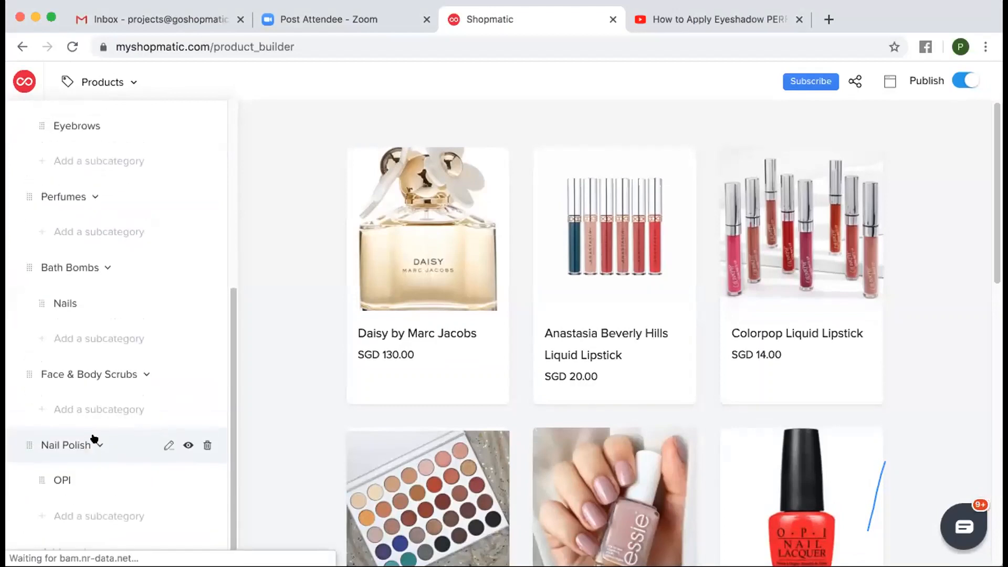
pyautogui.scroll(10, 93, 439)
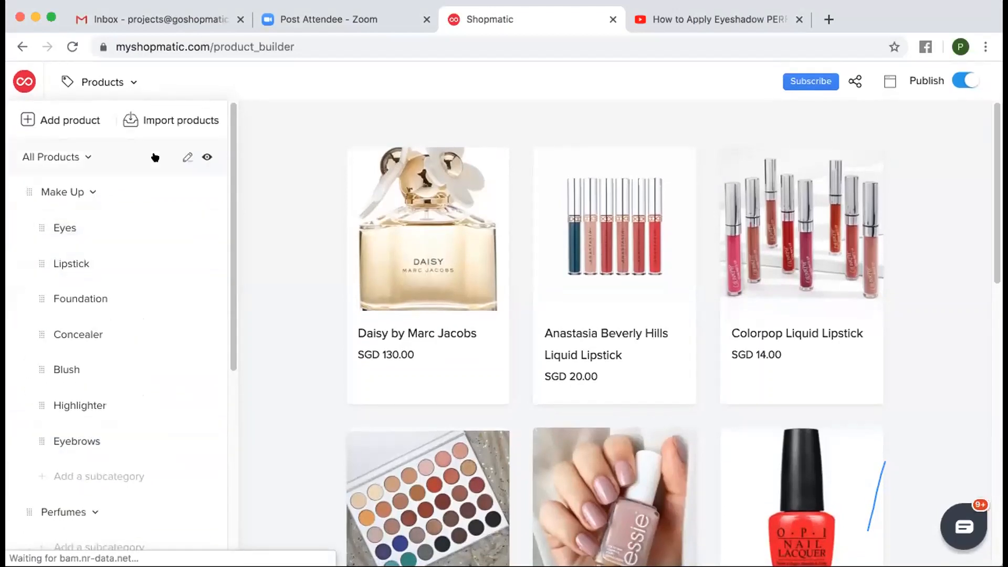
# - Look at the option for importing products from a CSV file and its help link, and close it
pyautogui.click(157, 122)
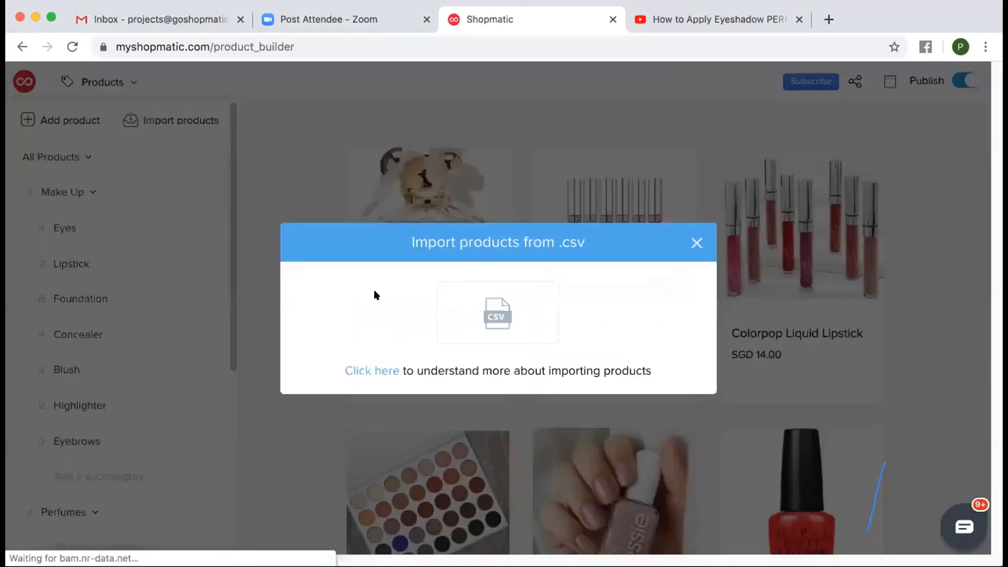
pyautogui.click(392, 373)
pyautogui.click(695, 243)
# - Start a new product in the OPI subcategory and name it "OPI Nail Polish"
pyautogui.scroll(-6, 94, 261)
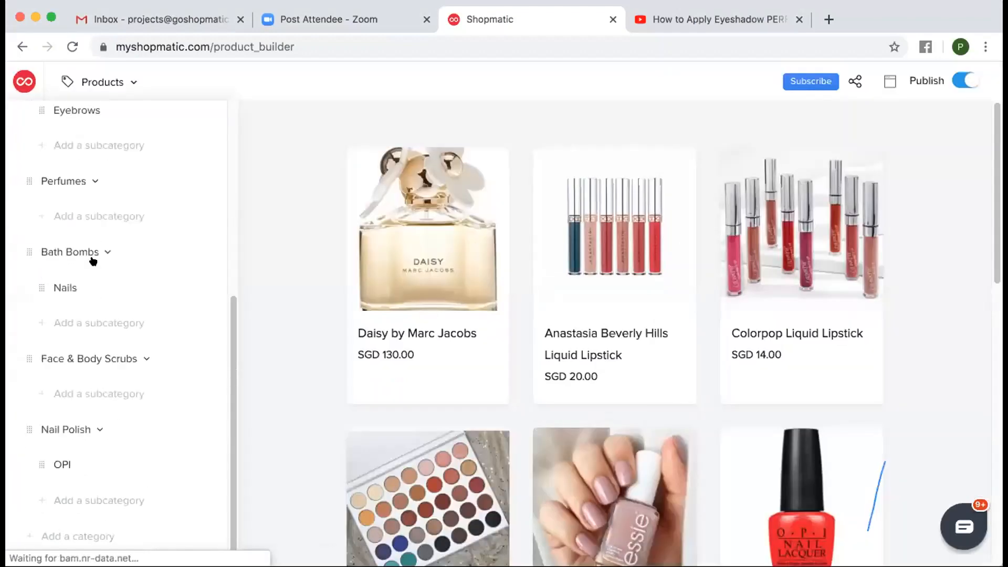
pyautogui.click(99, 461)
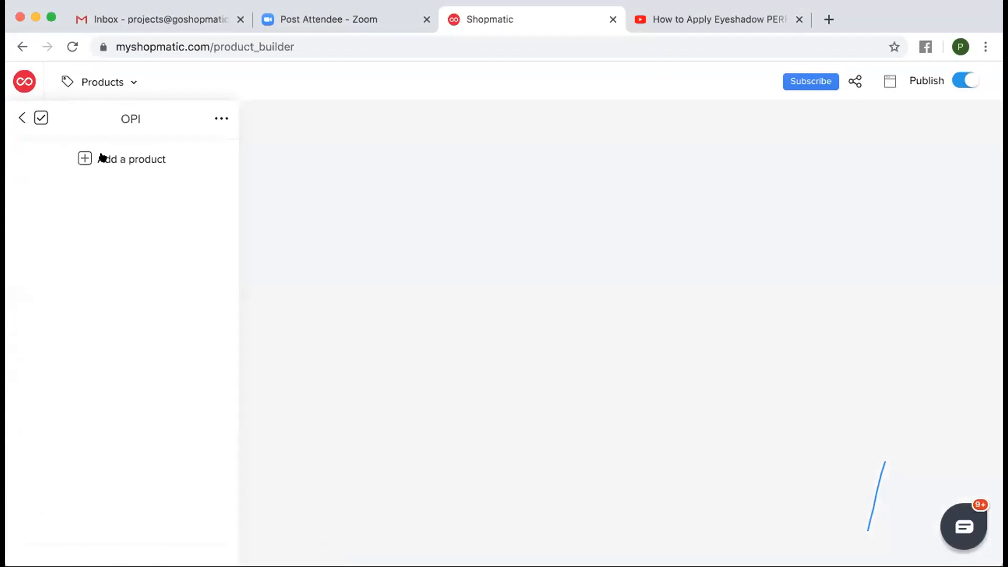
pyautogui.click(102, 156)
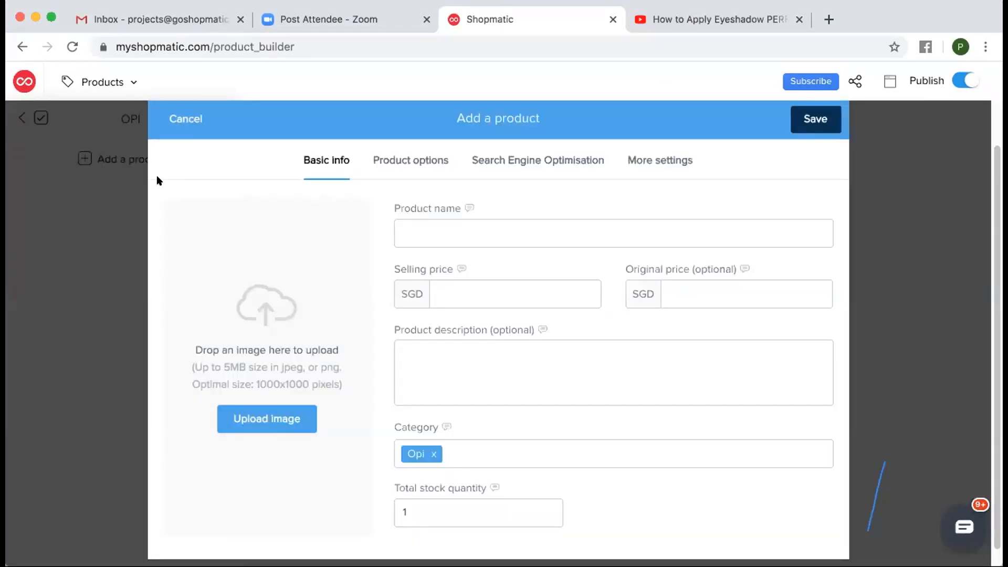
pyautogui.click(425, 210)
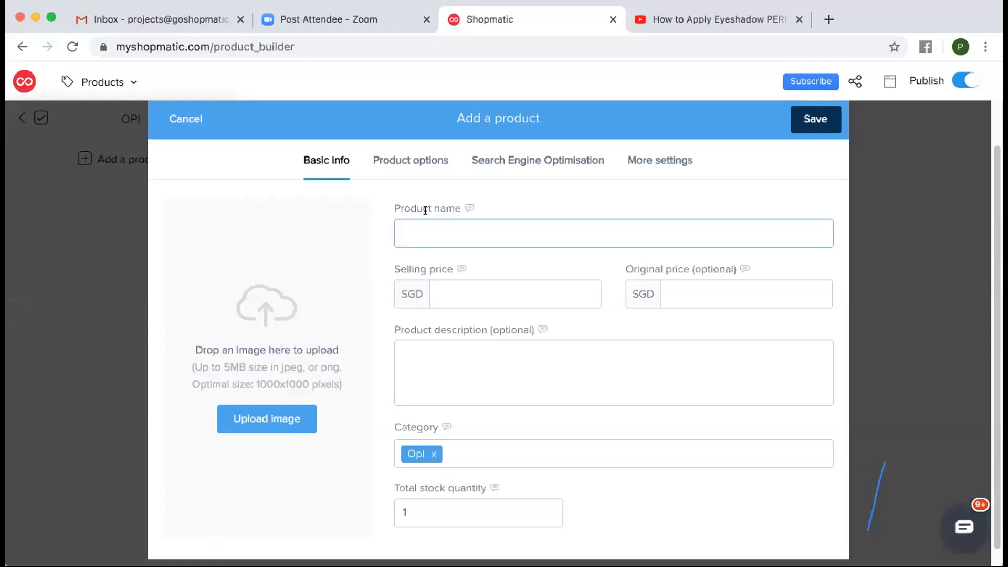
pyautogui.write('OPI Nail Poi')
pyautogui.write('ish')
# - Upload "opi nail polish.jpeg" from the Shopmatic Website folder as the product image and accept its crop
pyautogui.click(276, 420)
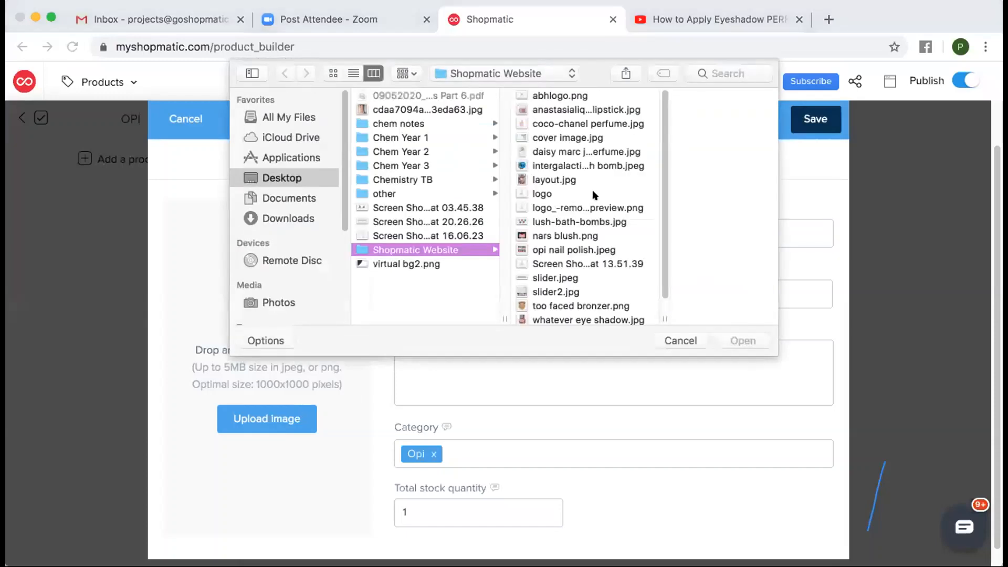
pyautogui.scroll(-2, 592, 194)
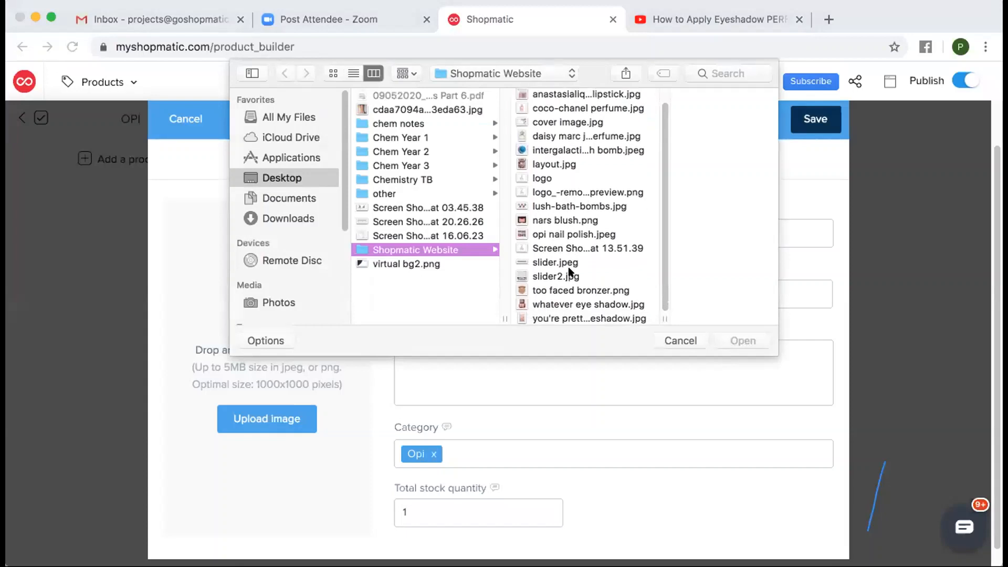
pyautogui.scroll(2, 570, 272)
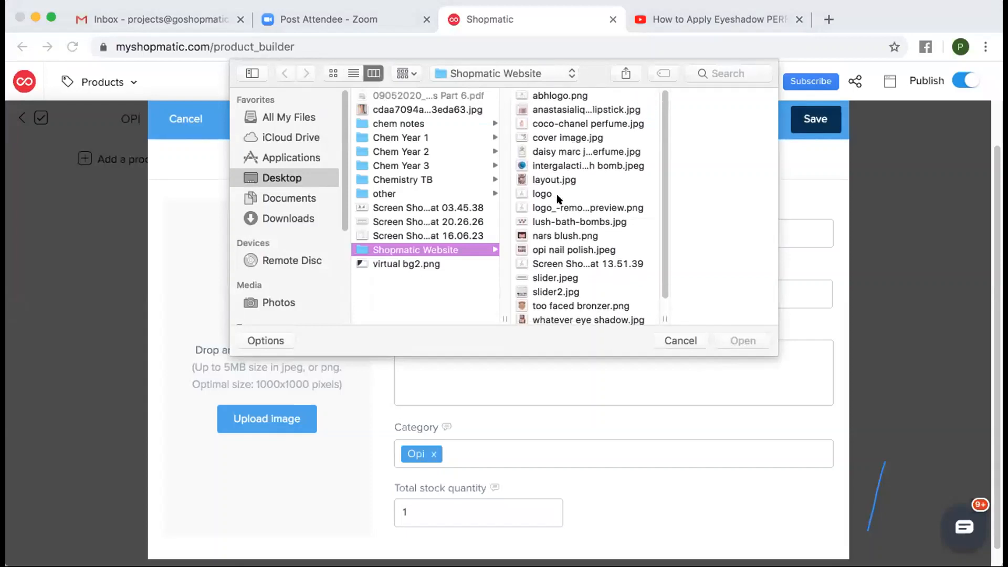
pyautogui.click(559, 250)
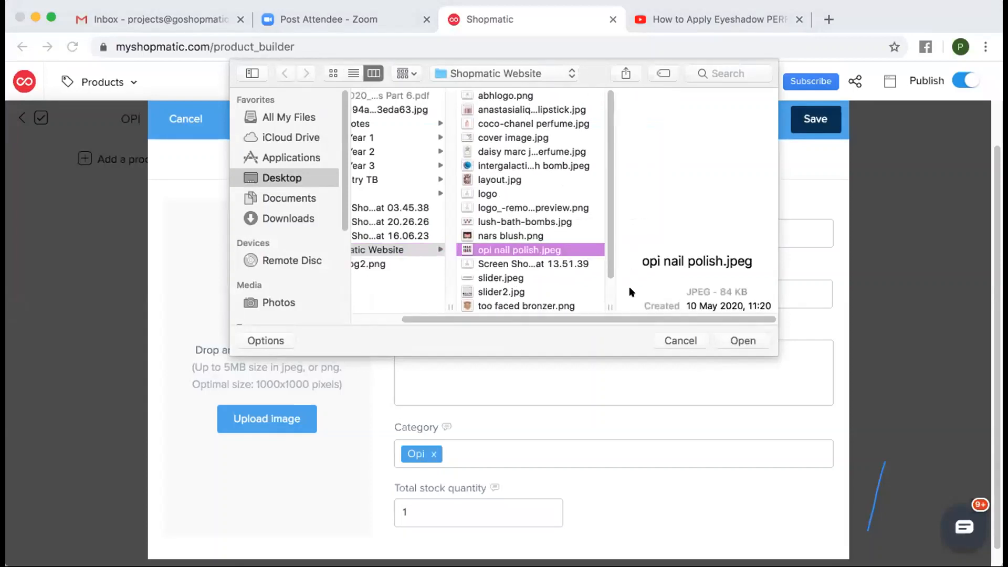
pyautogui.click(729, 340)
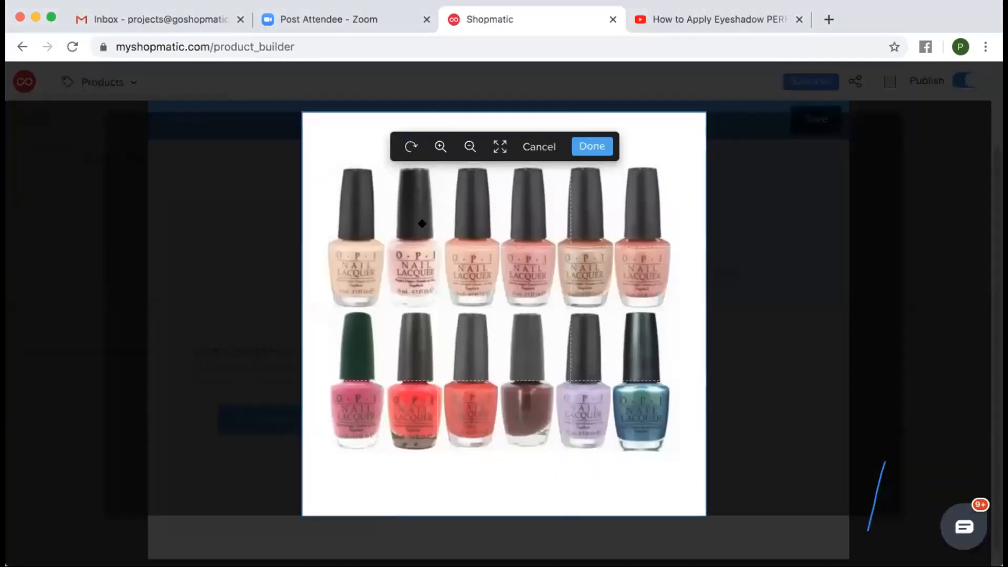
pyautogui.moveTo(422, 224); pyautogui.dragTo(421, 223)
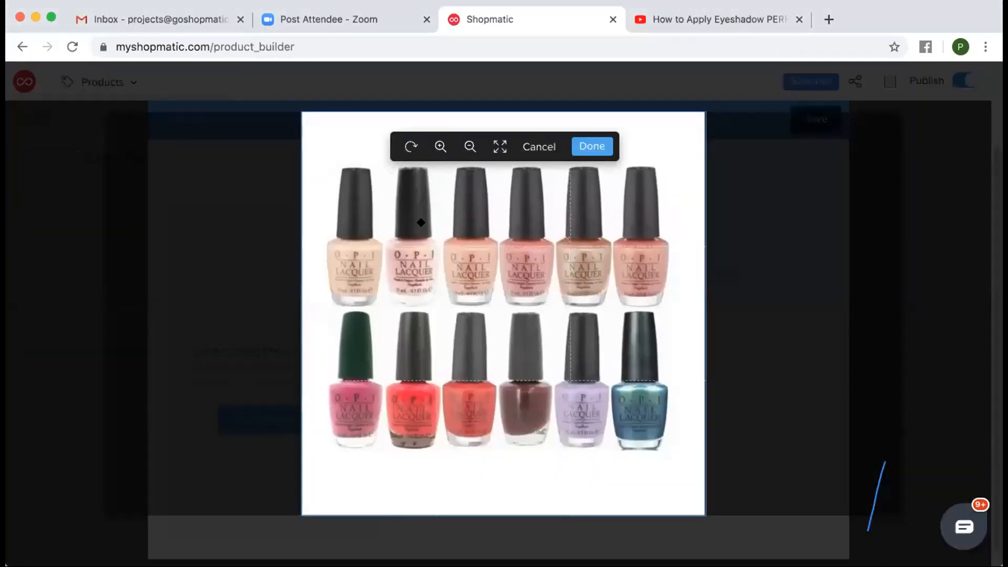
pyautogui.click(588, 147)
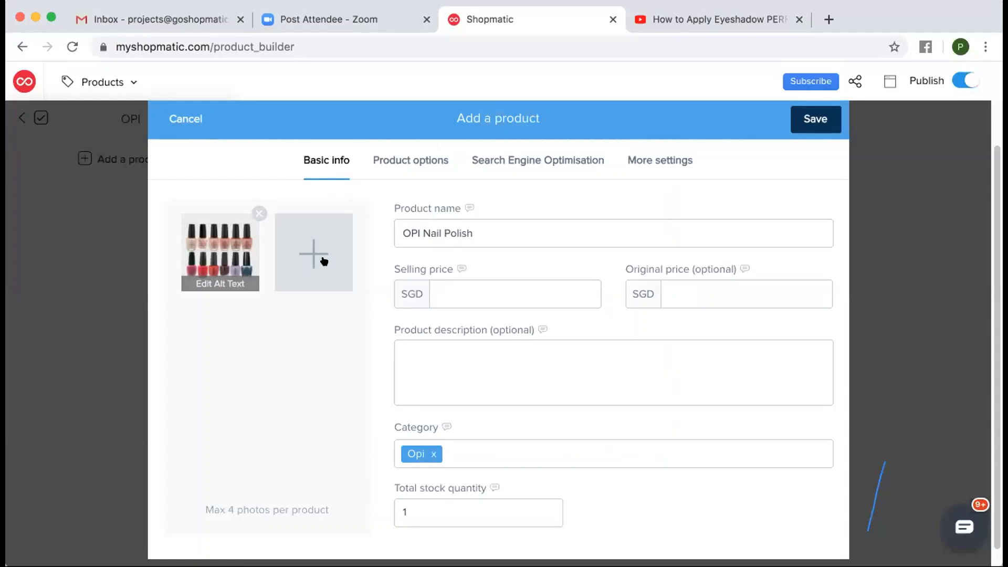
# - Add "nars blush.png" as a second product photo and remove it again
pyautogui.click(324, 261)
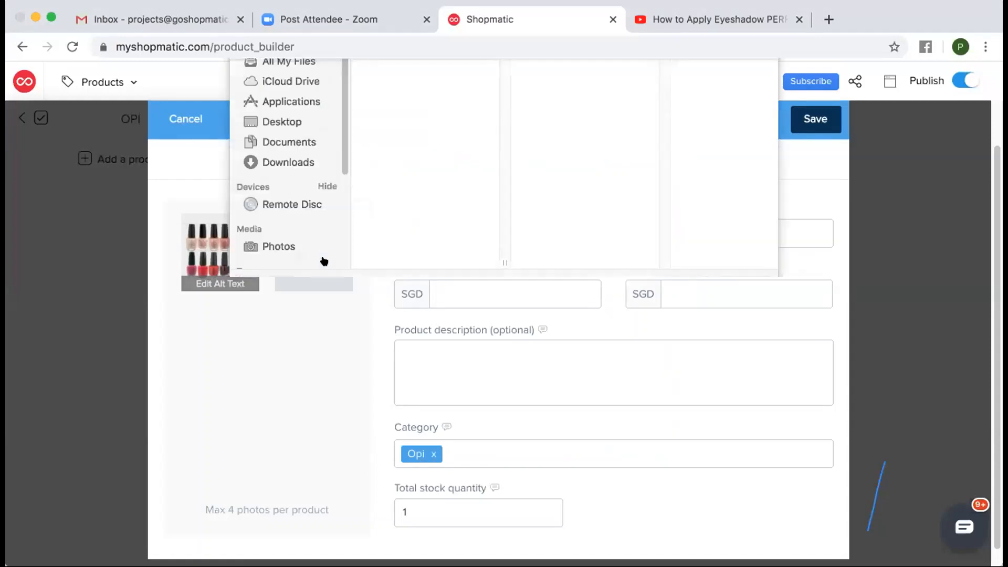
pyautogui.scroll(-1, 396, 229)
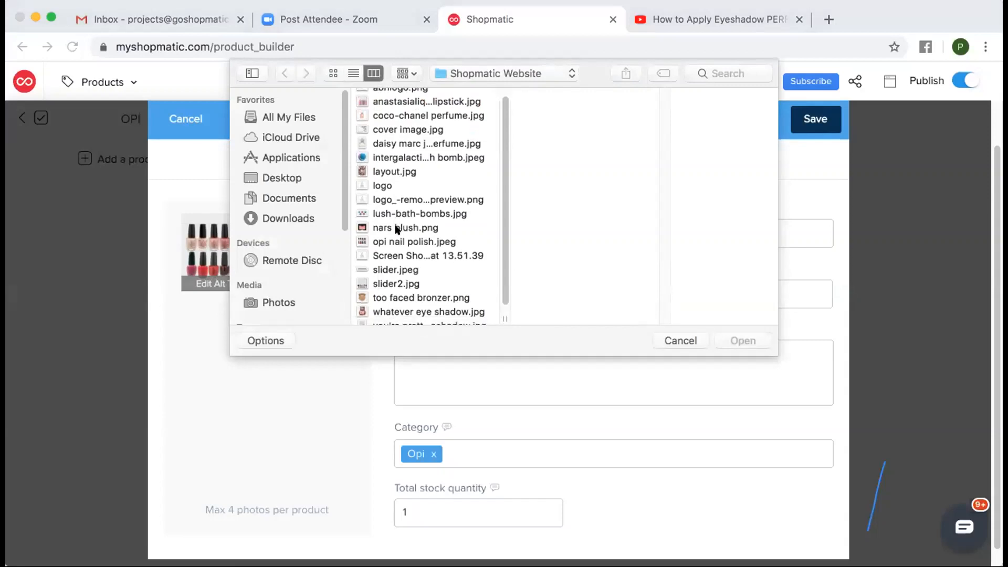
pyautogui.click(397, 226)
pyautogui.click(743, 340)
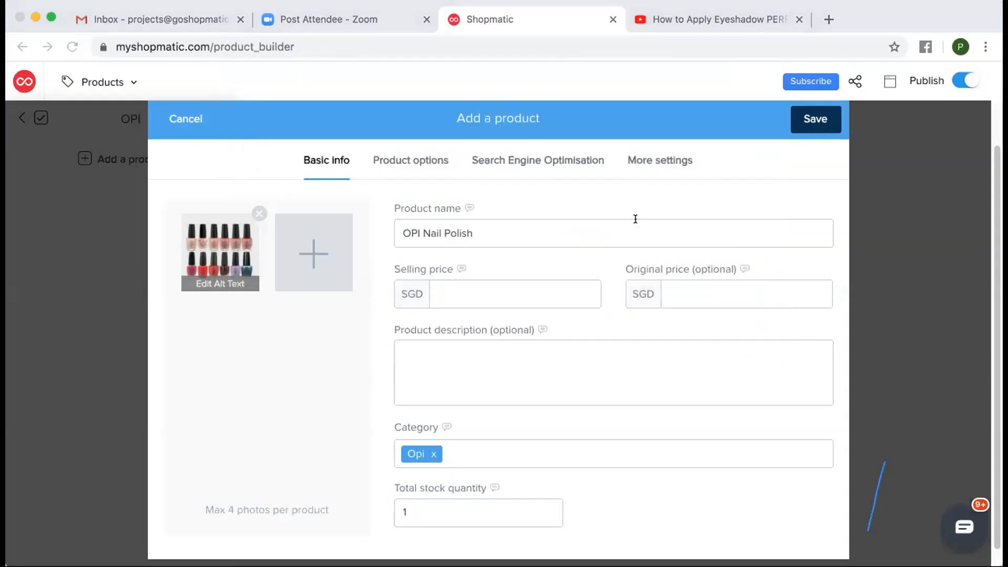
pyautogui.click(594, 147)
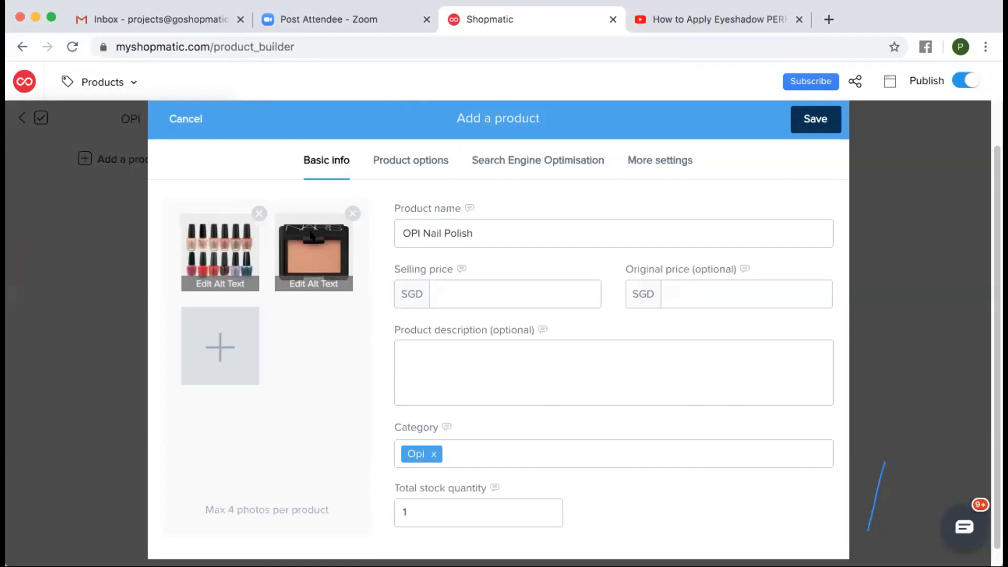
pyautogui.moveTo(312, 236); pyautogui.dragTo(333, 239)
pyautogui.click(352, 213)
# - Set the product's selling price to SGD 20 and its original price to SGD 30
pyautogui.click(485, 293)
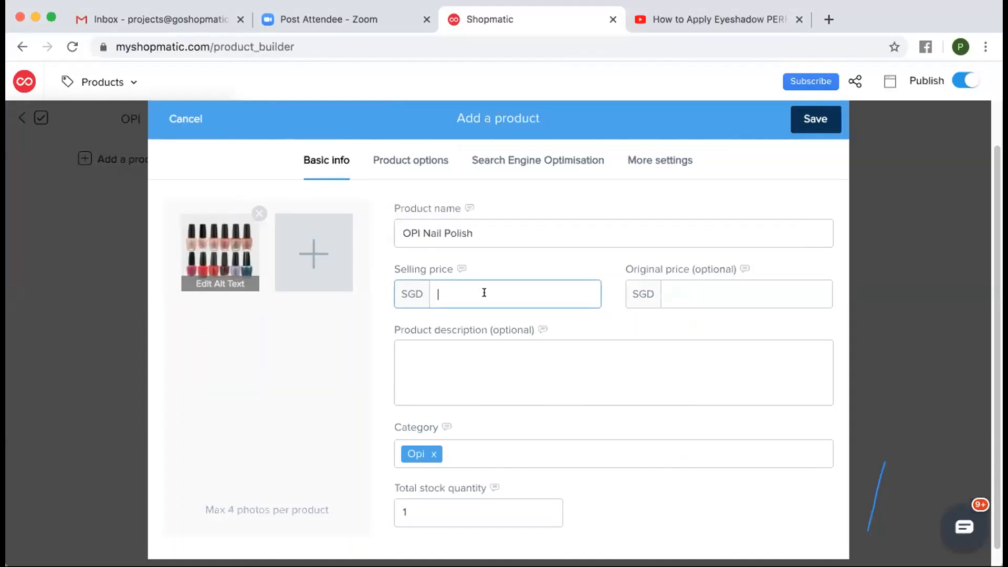
pyautogui.write('20')
pyautogui.click(688, 291)
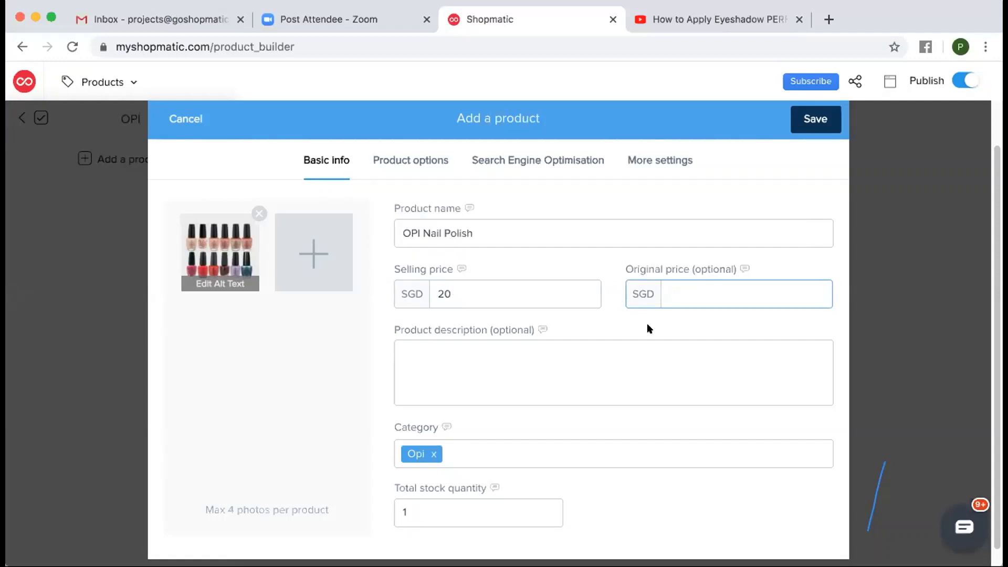
pyautogui.write('30')
pyautogui.click(500, 344)
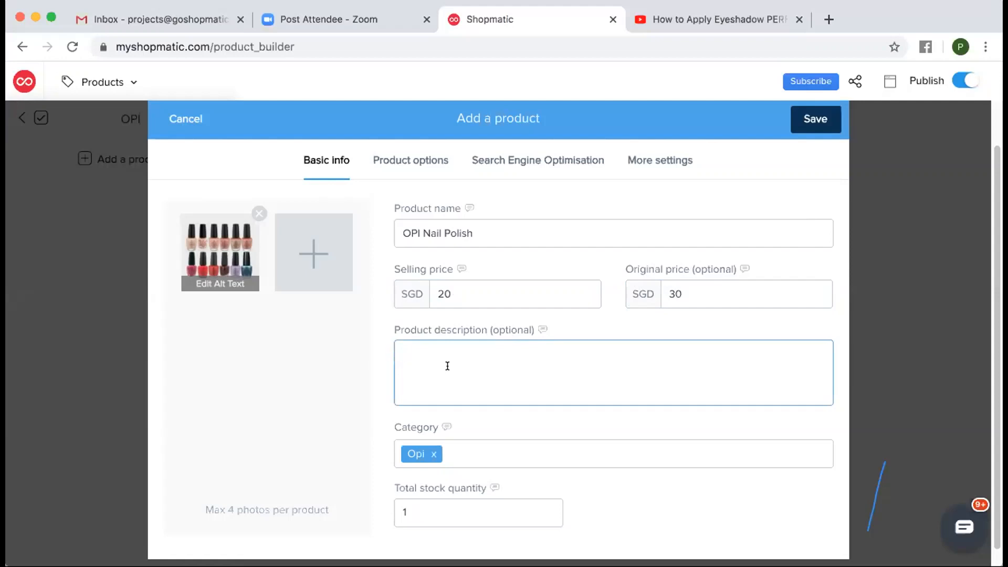
# - Describe the product as "Beautiful choice of colours - a perfect way to pass your time with a lasting impact."
pyautogui.write('Beautiful choice of colours ')
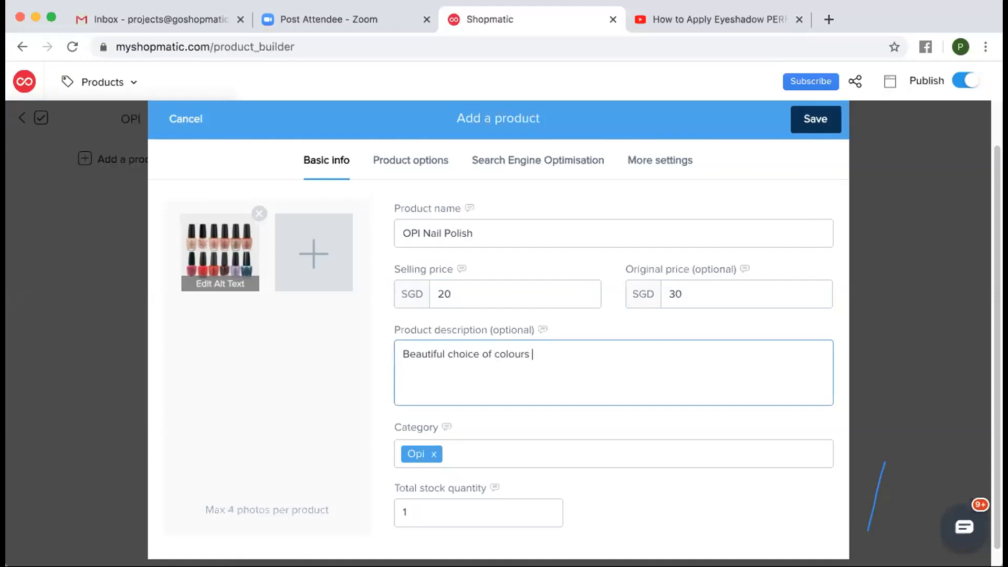
pyautogui.write('- a perfect way to pas')
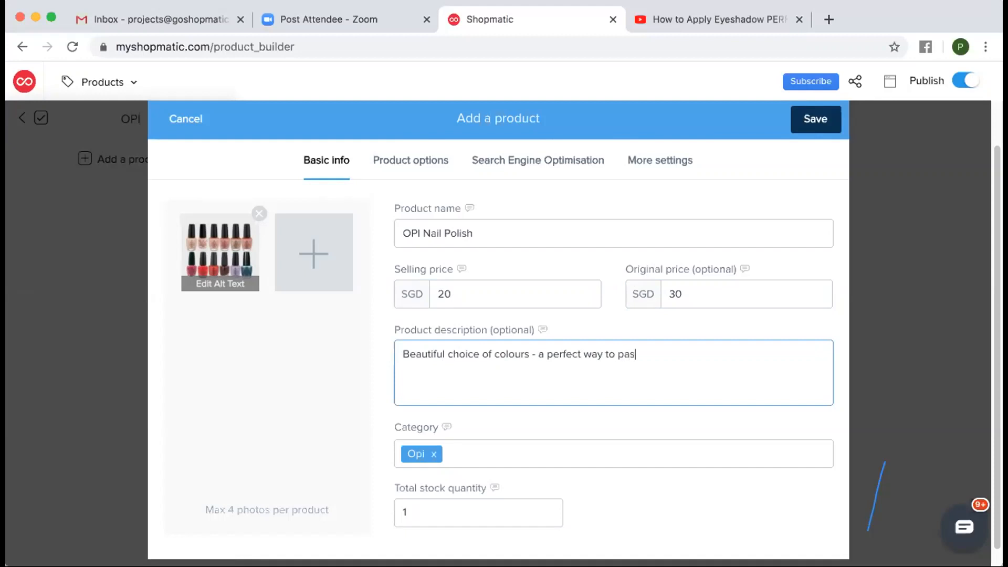
pyautogui.write('s my time')
pyautogui.write('.')
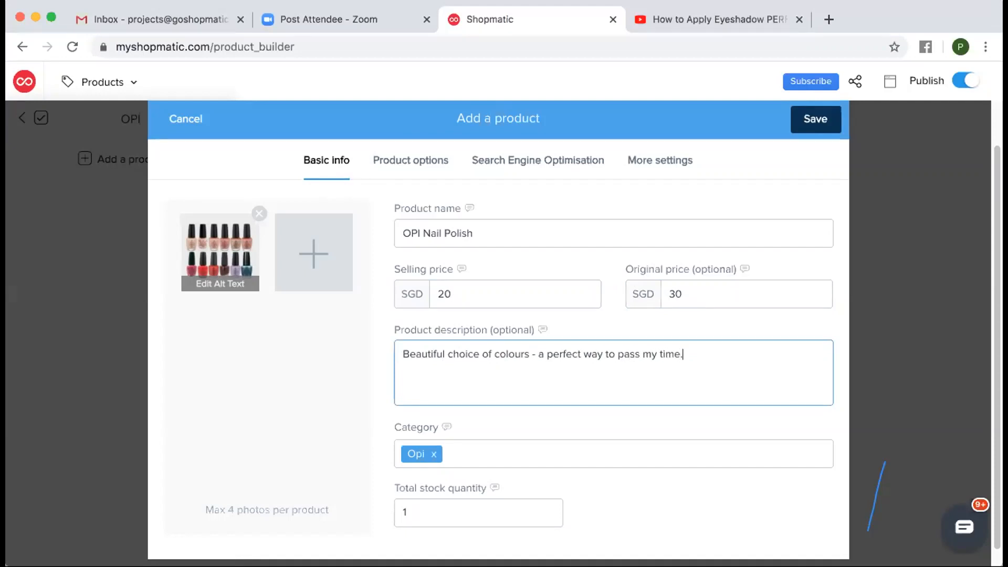
pyautogui.press('BackSpace')
pyautogui.press('BackSpace')
pyautogui.press('BackSpace')
pyautogui.press('BackSpace')
pyautogui.press('BackSpace')
pyautogui.press('BackSpace')
pyautogui.press('BackSpace')
pyautogui.press('BackSpace')
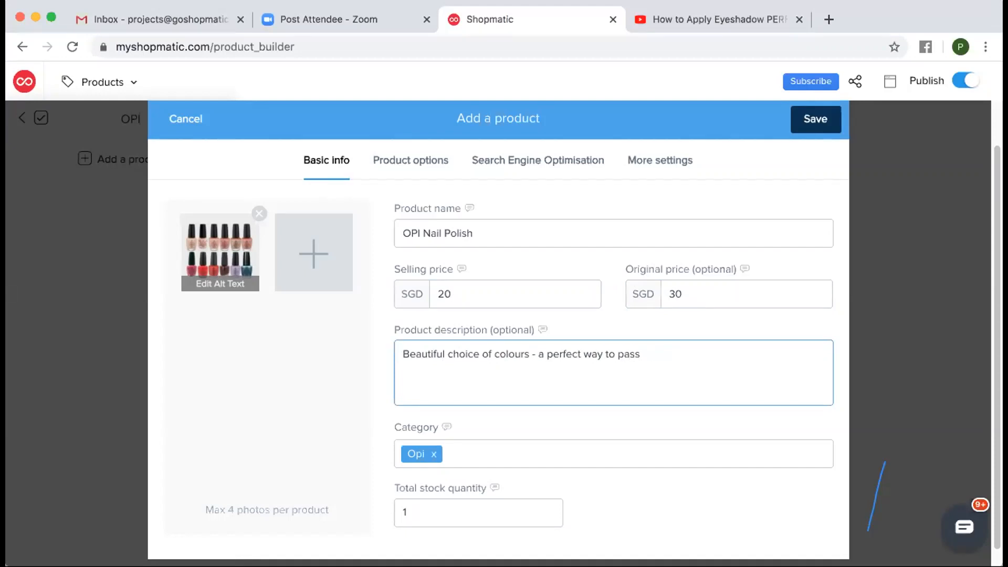
pyautogui.write('your time with a lasting impact.')
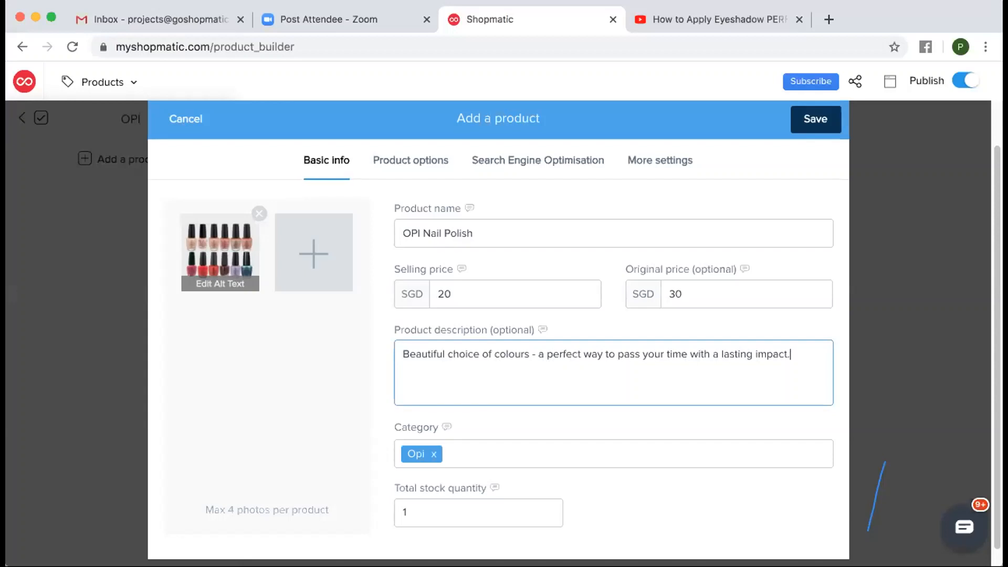
# - Set the total stock quantity to 10 and add Nail Polish as a second category for the product
pyautogui.click(436, 502)
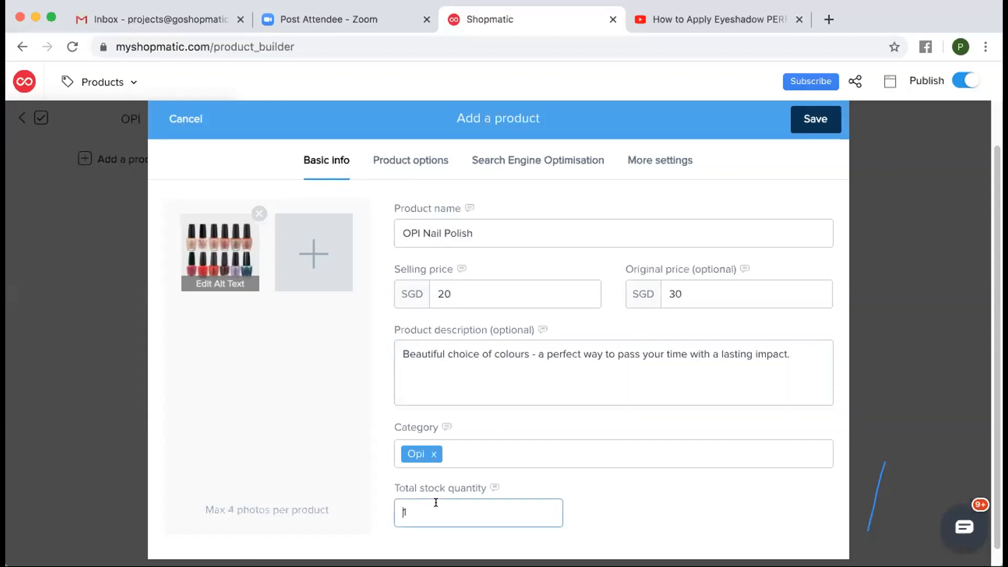
pyautogui.write('10')
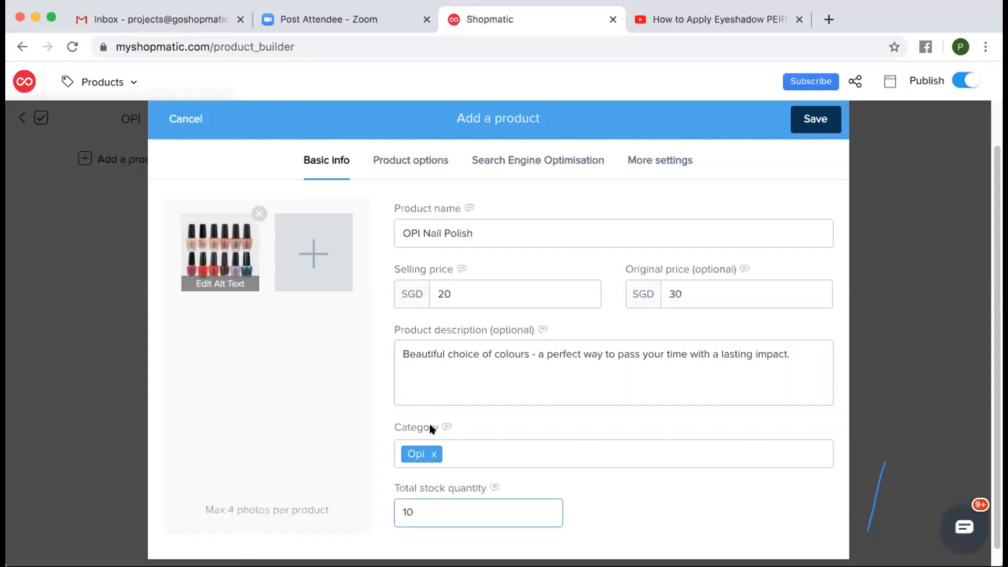
pyautogui.click(457, 444)
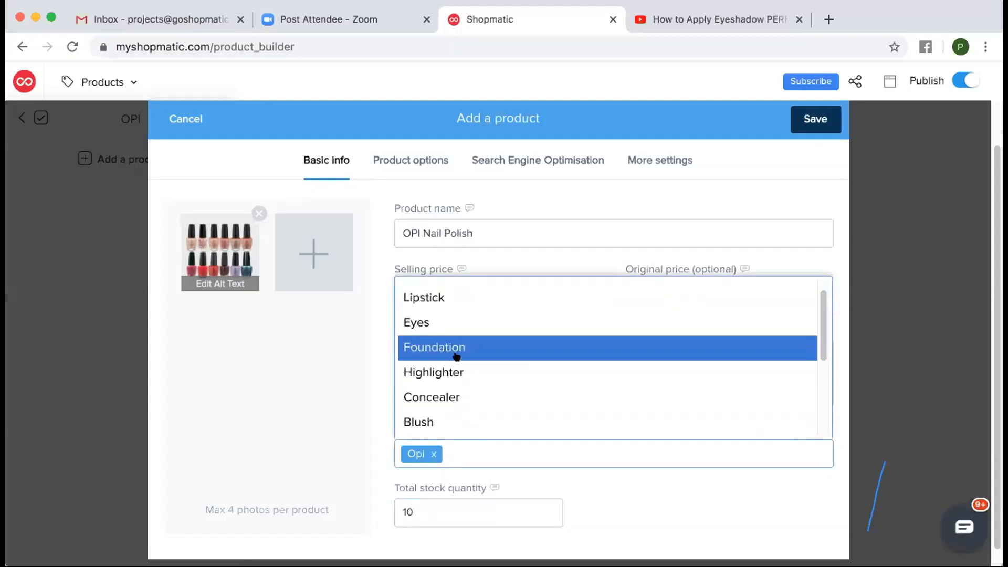
pyautogui.scroll(-5, 457, 358)
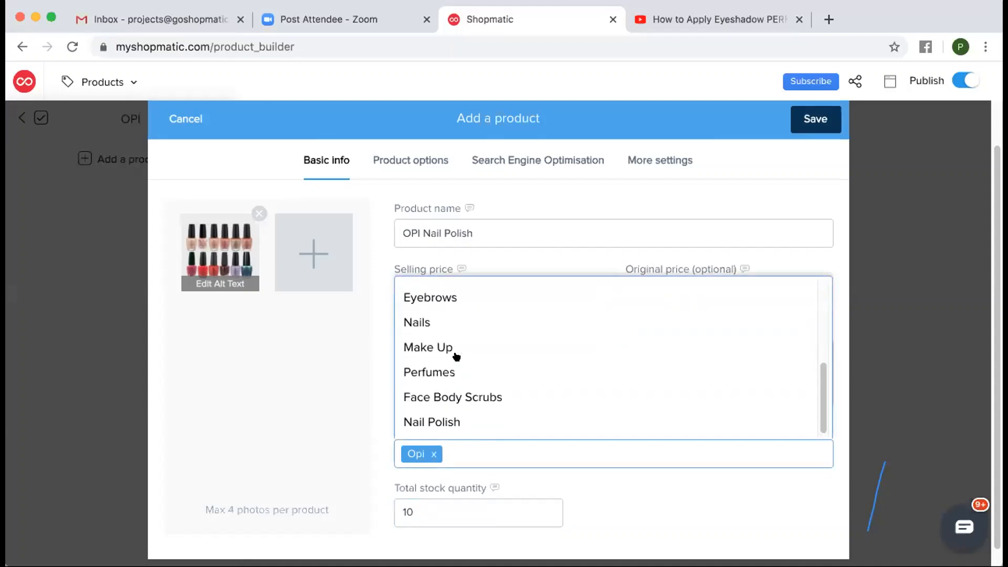
pyautogui.click(466, 420)
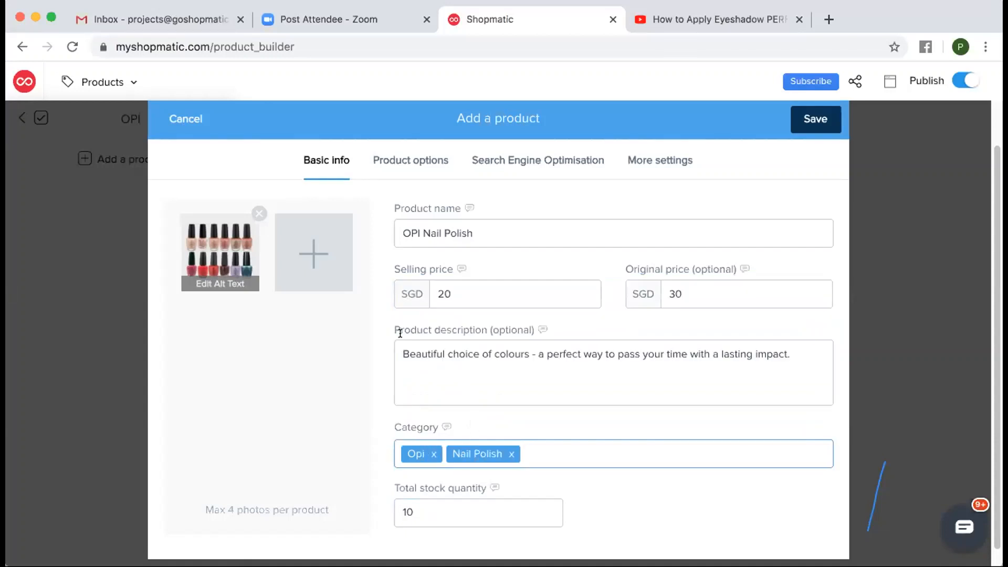
# - Add an orange-red colour option to the product with the description "Red"
pyautogui.click(418, 162)
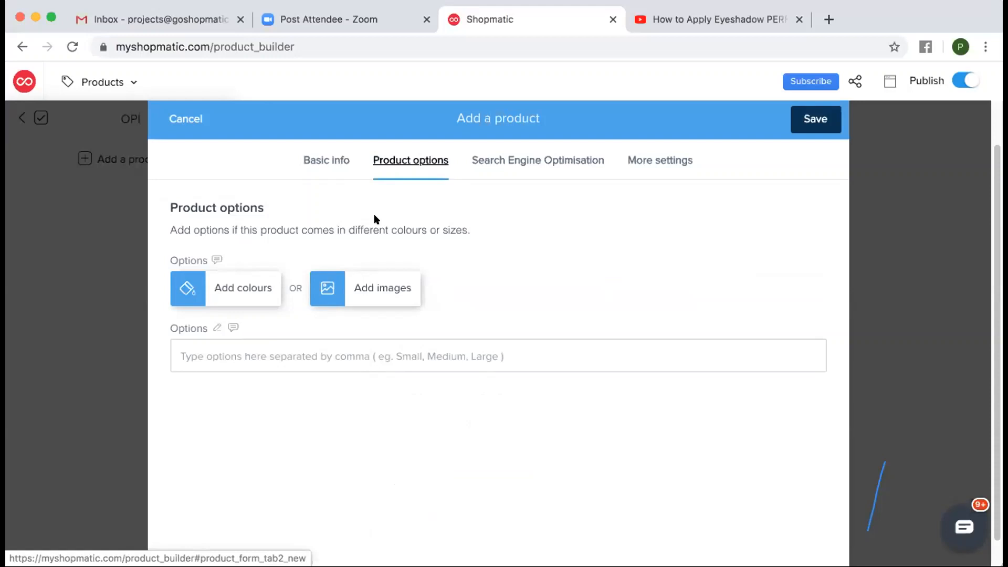
pyautogui.click(252, 286)
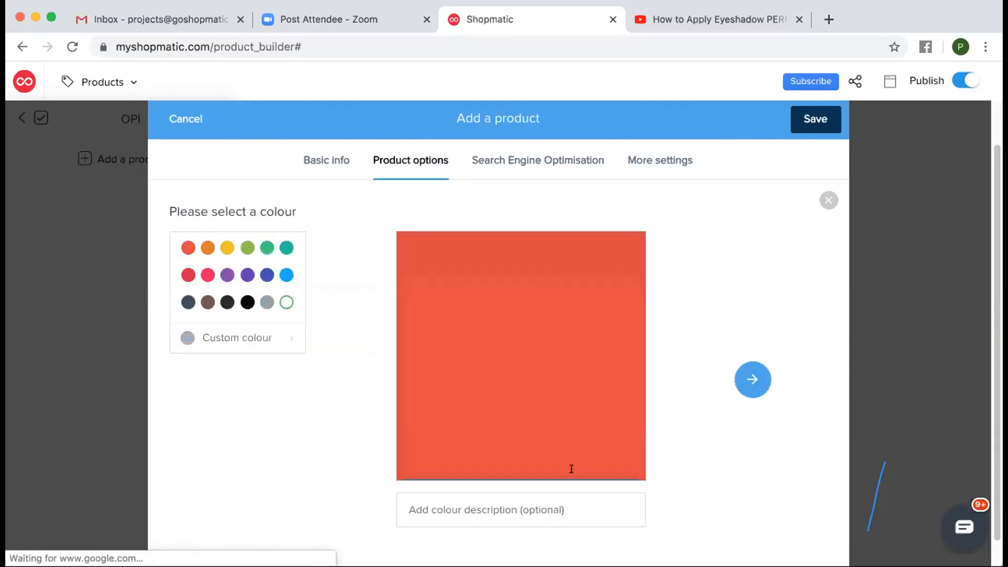
pyautogui.write('Red')
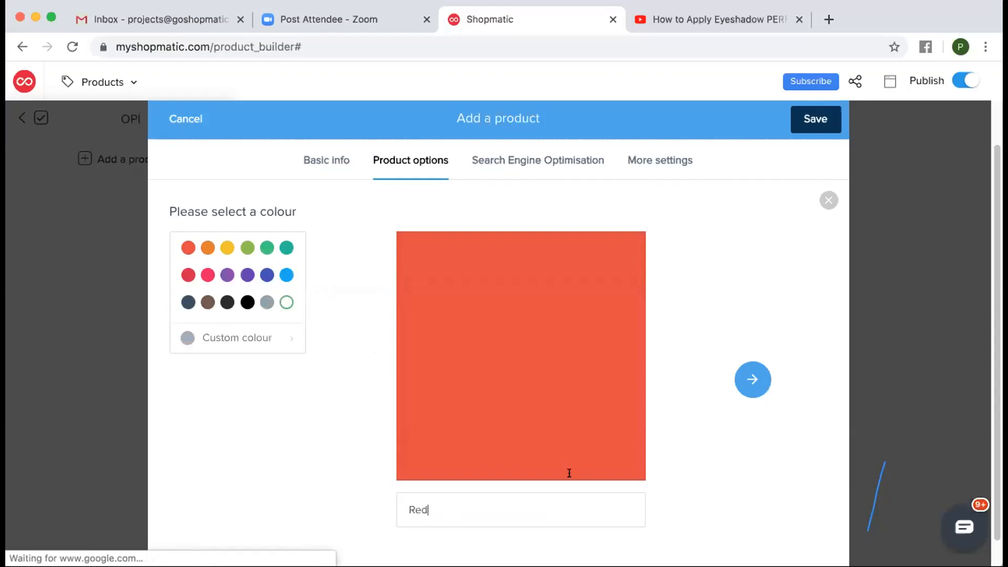
pyautogui.click(753, 380)
# - Add a second colour option in purple and describe it as "Purple"
pyautogui.click(216, 296)
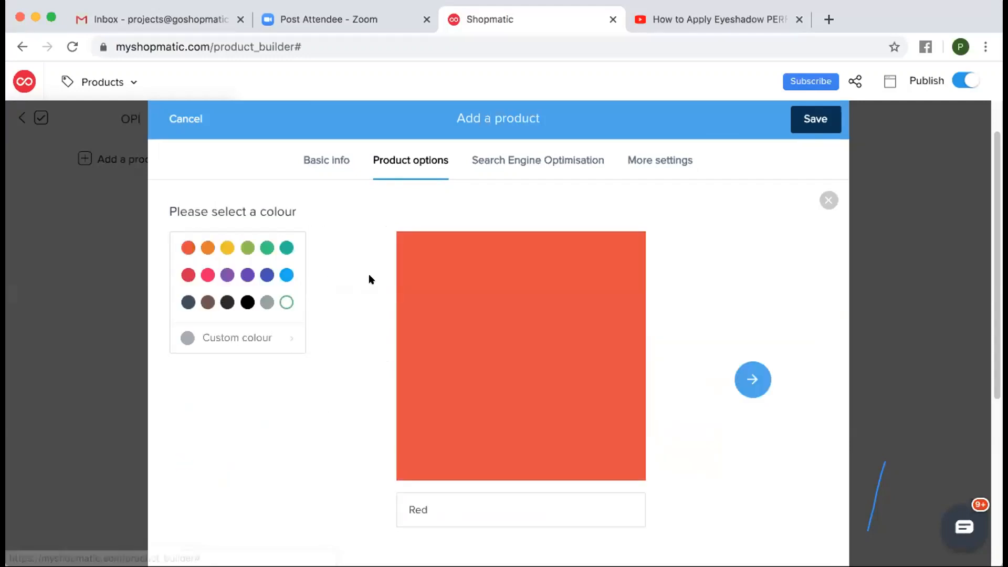
pyautogui.click(228, 274)
pyautogui.click(457, 496)
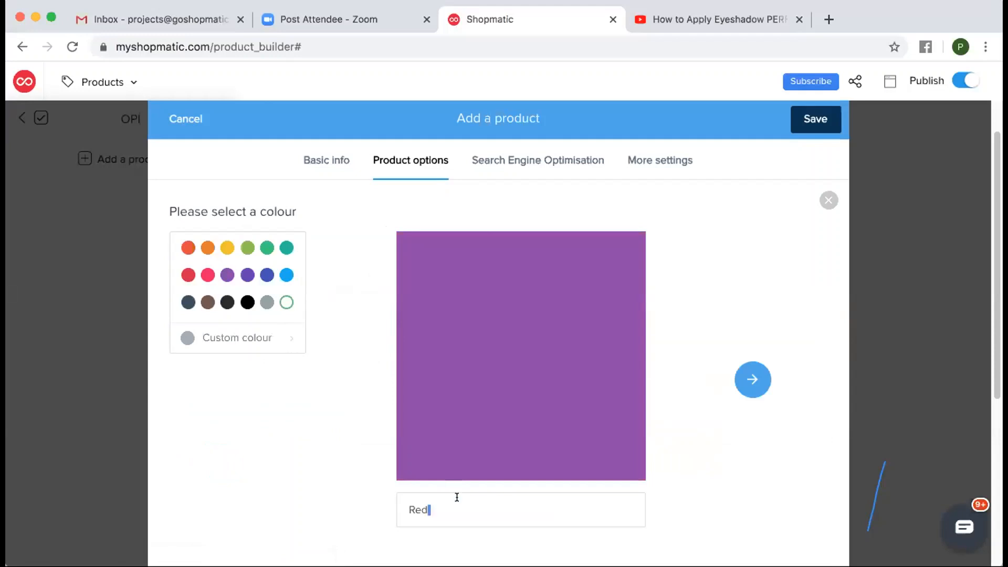
pyautogui.press('super+a')
pyautogui.write('Purple')
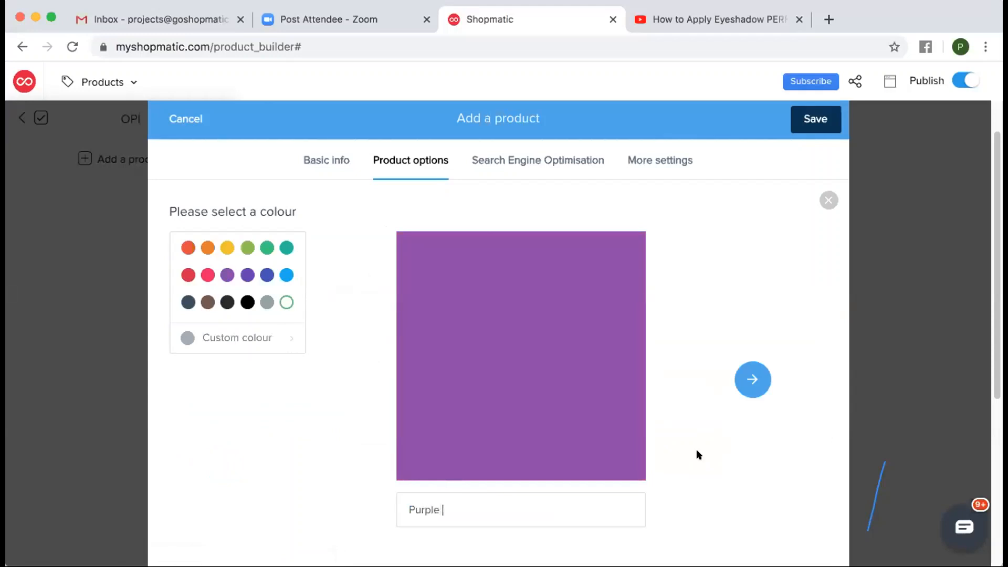
pyautogui.click(753, 379)
# - Set the stock of the Red and Purple variants to 10 each
pyautogui.scroll(-2, 417, 323)
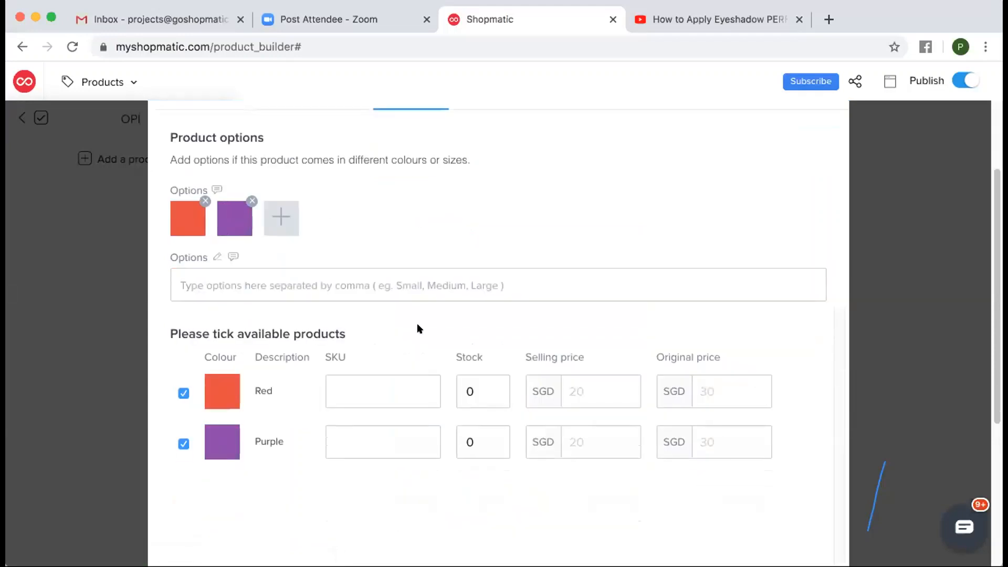
pyautogui.click(458, 405)
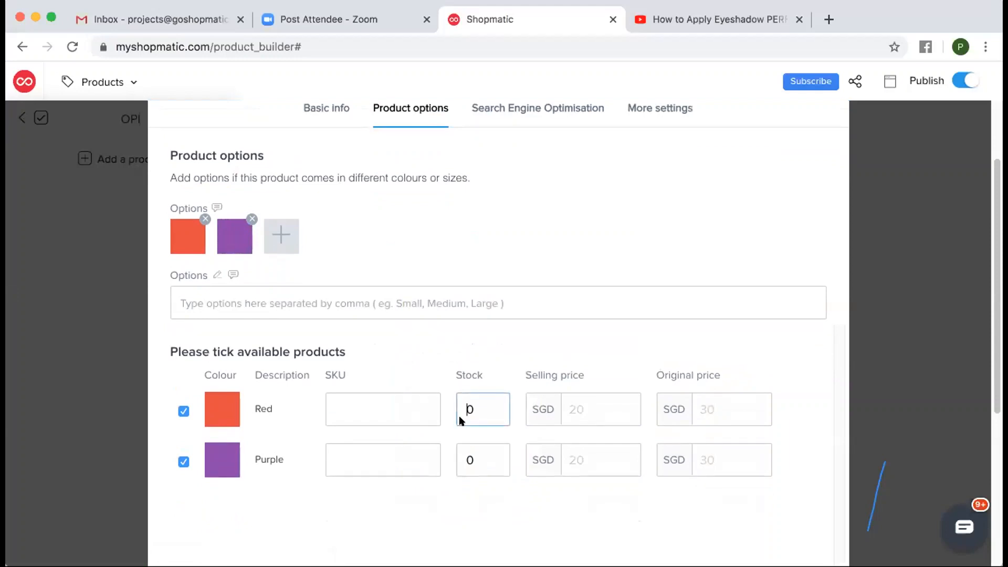
pyautogui.write('1')
pyautogui.click(463, 454)
pyautogui.write('1')
# - Give both colour variants a selling price of SGD 20 and an original price of SGD 30
pyautogui.click(598, 408)
pyautogui.write('20')
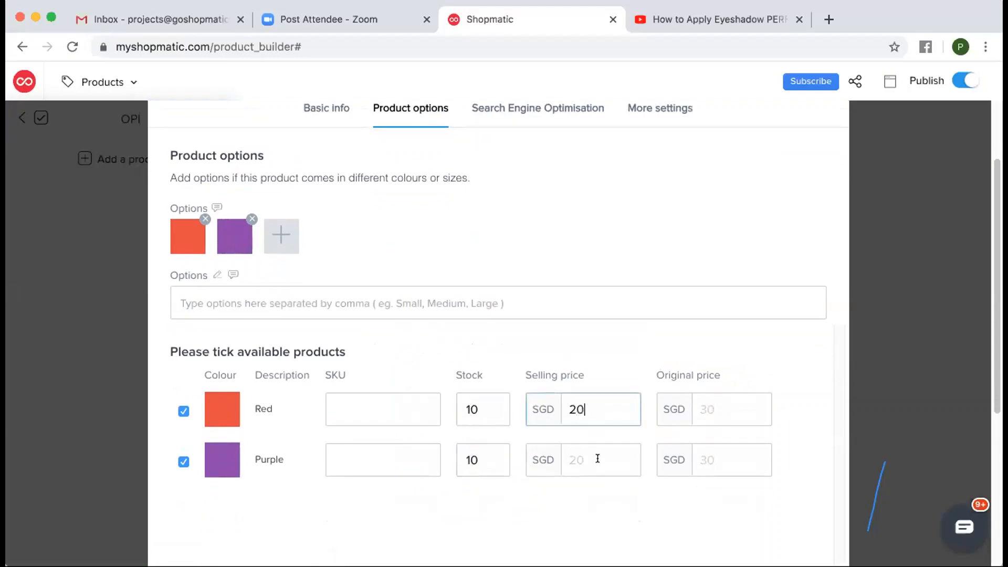
pyautogui.click(596, 459)
pyautogui.write('20')
pyautogui.click(710, 411)
pyautogui.write('30')
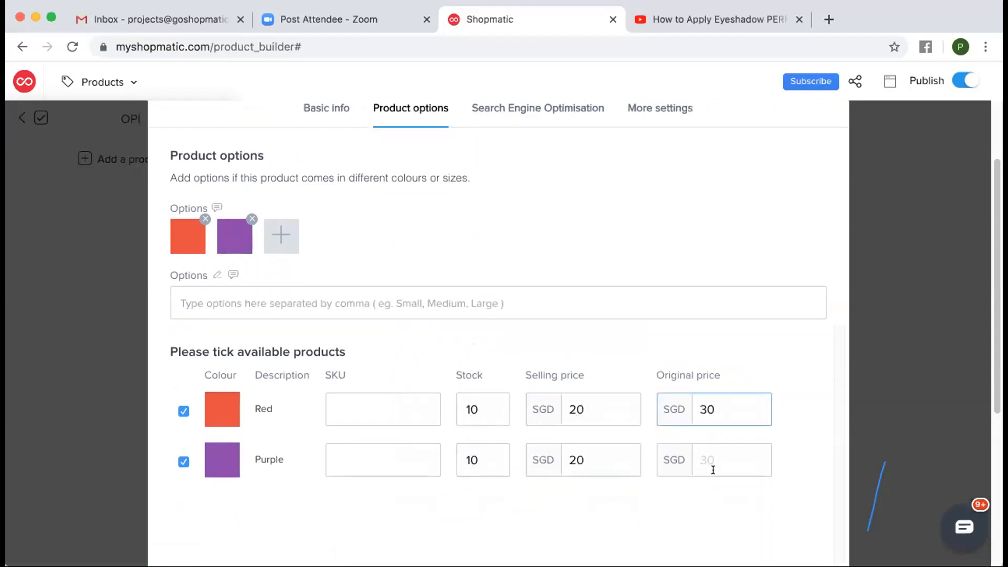
pyautogui.click(711, 467)
pyautogui.write('30')
pyautogui.click(621, 470)
pyautogui.click(607, 494)
pyautogui.scroll(-1, 556, 342)
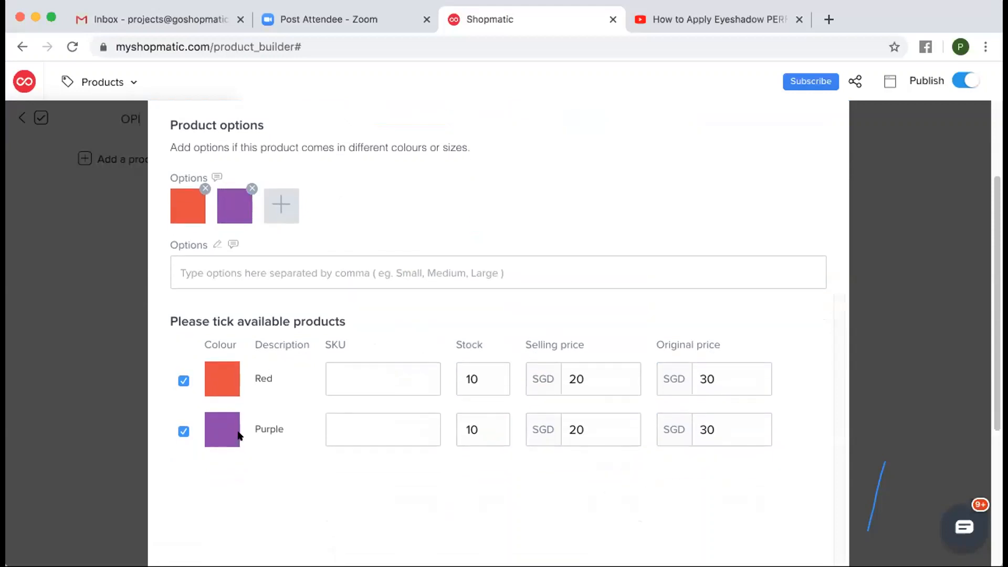
# - Add S, M and L as size options and review the resulting colour and size variants
pyautogui.click(358, 268)
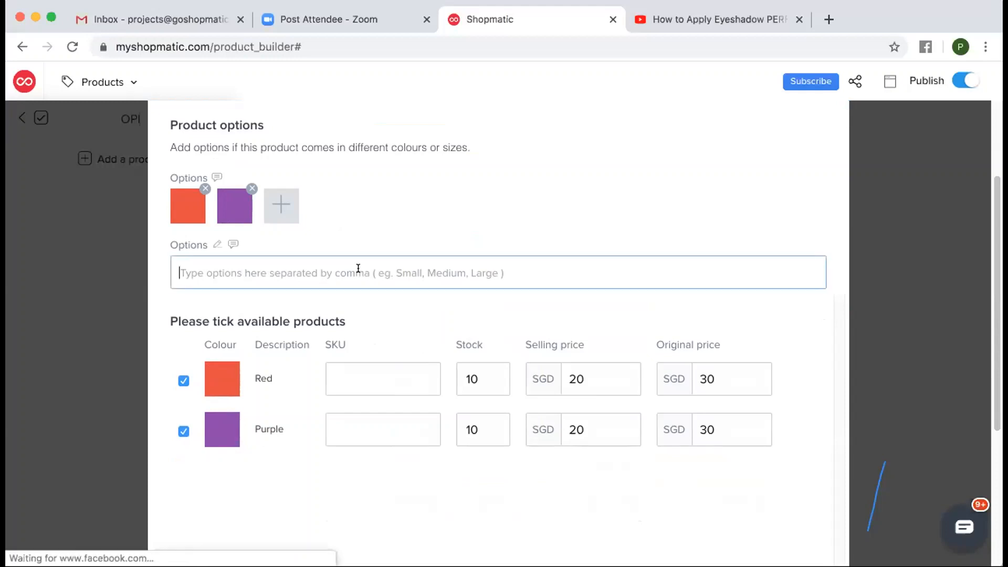
pyautogui.write('S')
pyautogui.press('Return')
pyautogui.write('M')
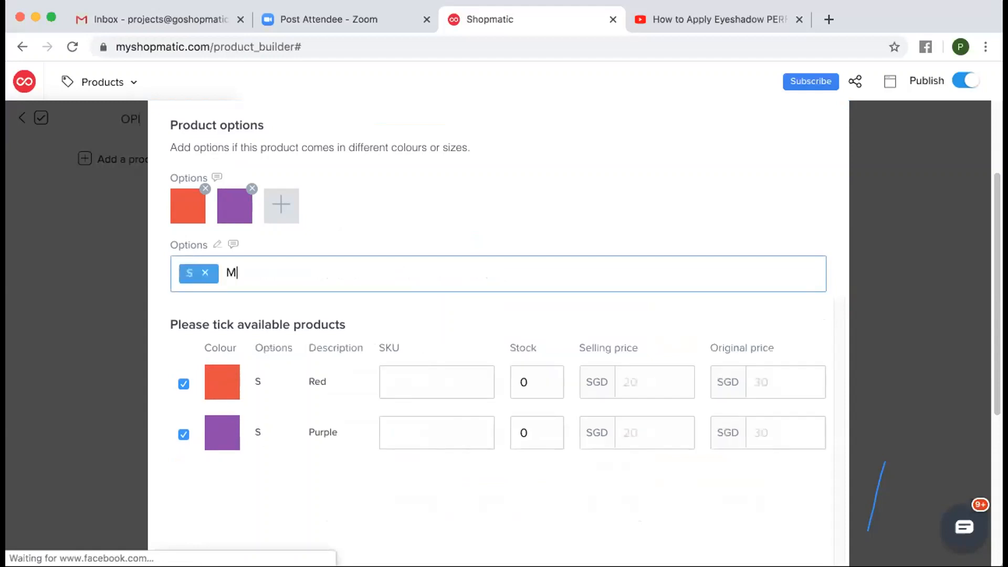
pyautogui.press('Return')
pyautogui.write('L')
pyautogui.press('Return')
pyautogui.scroll(-2, 436, 326)
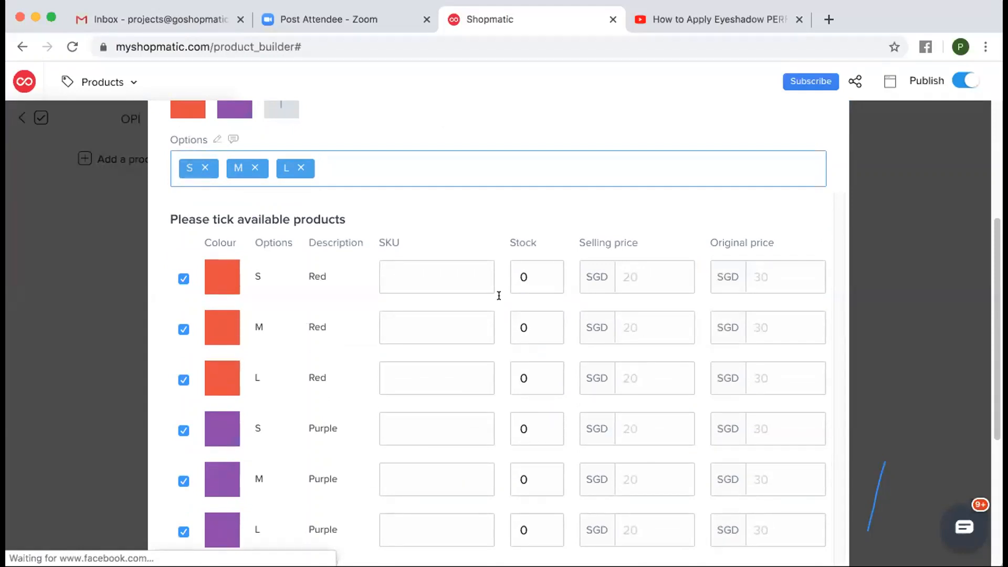
pyautogui.scroll(-1, 430, 283)
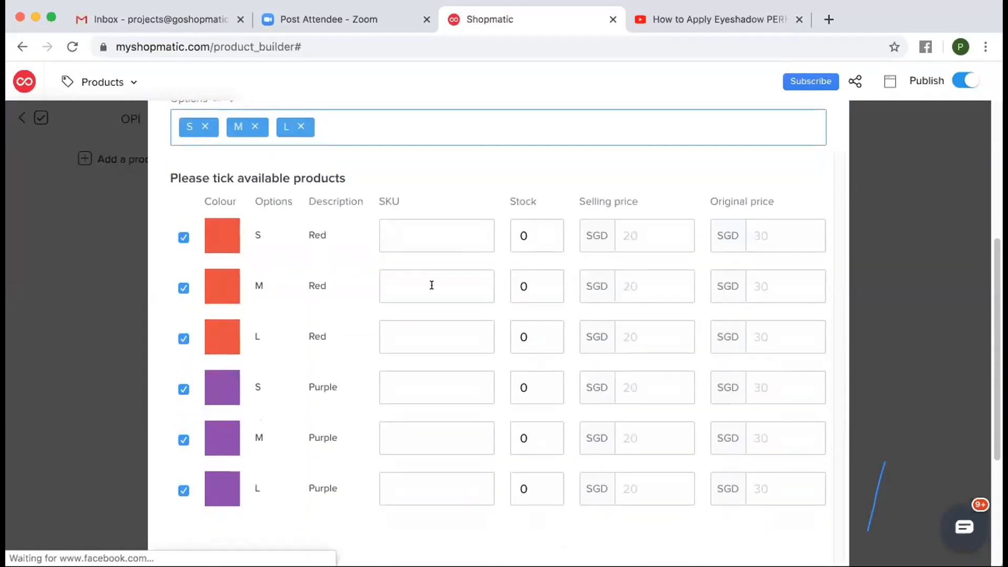
pyautogui.scroll(1, 386, 245)
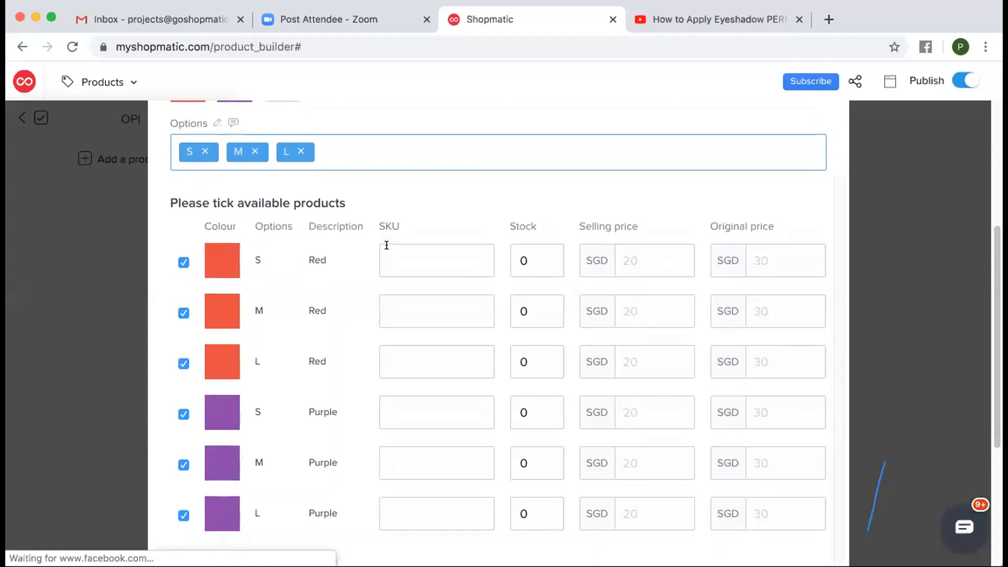
pyautogui.scroll(1, 374, 221)
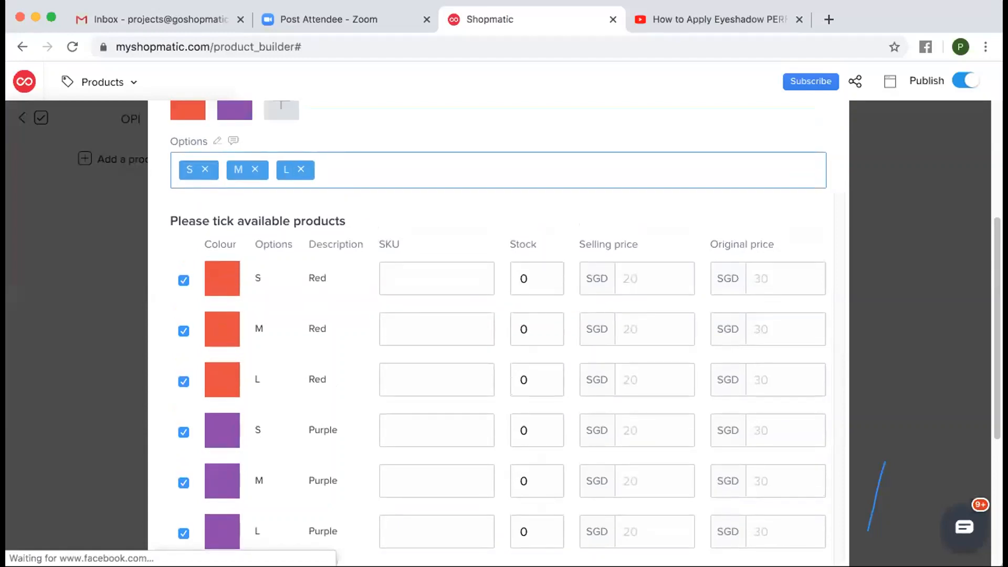
# - Remove the S, M and L size options from the product
pyautogui.click(205, 169)
pyautogui.click(205, 168)
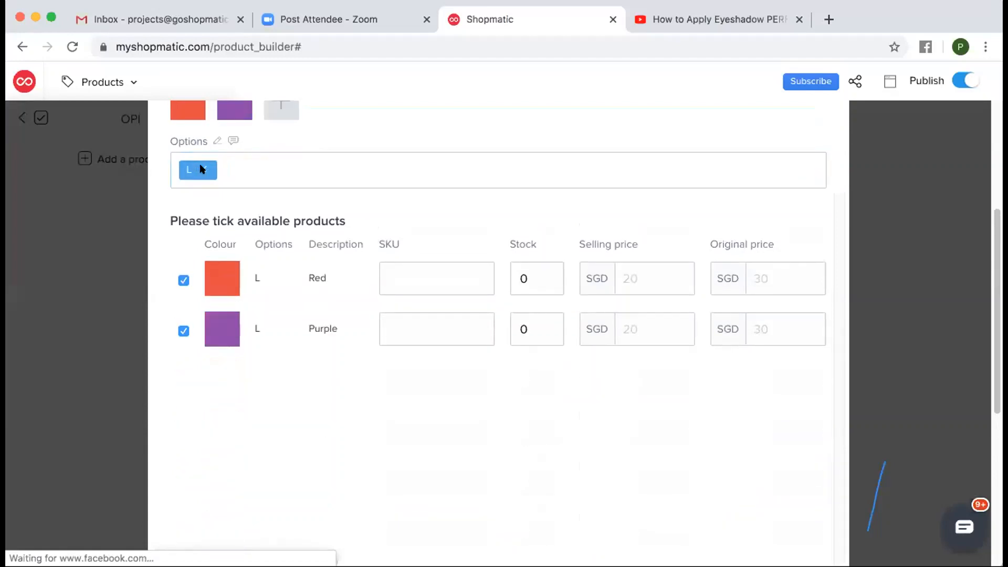
pyautogui.click(201, 168)
pyautogui.scroll(1, 367, 221)
# - Enter a stock of 10 for each of the Red and Purple variants
pyautogui.click(396, 309)
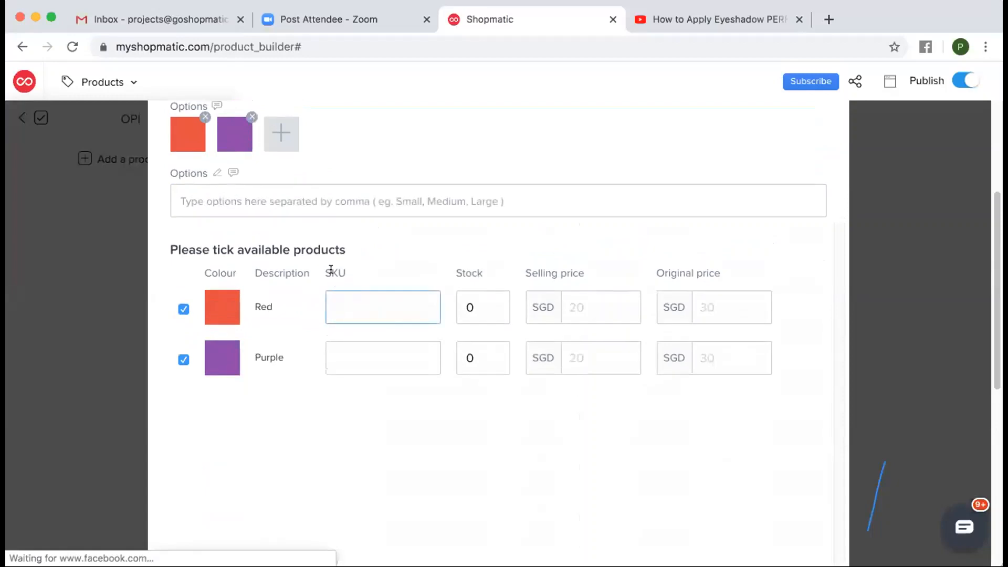
pyautogui.click(460, 308)
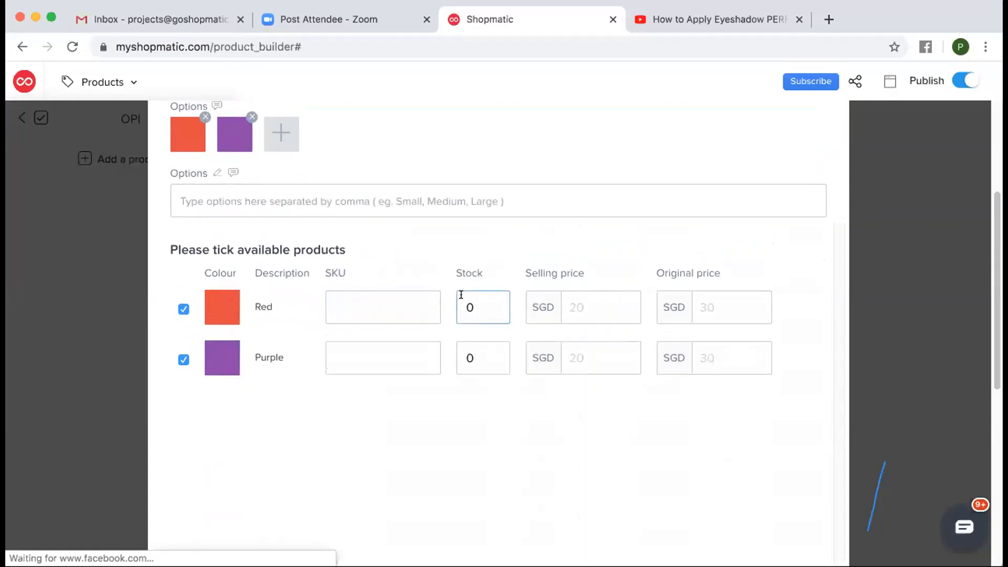
pyautogui.write('1')
pyautogui.click(462, 349)
pyautogui.write('1')
# - Set the Red variant's selling price to SGD 20 and its original price to SGD 30
pyautogui.click(583, 297)
pyautogui.write('30')
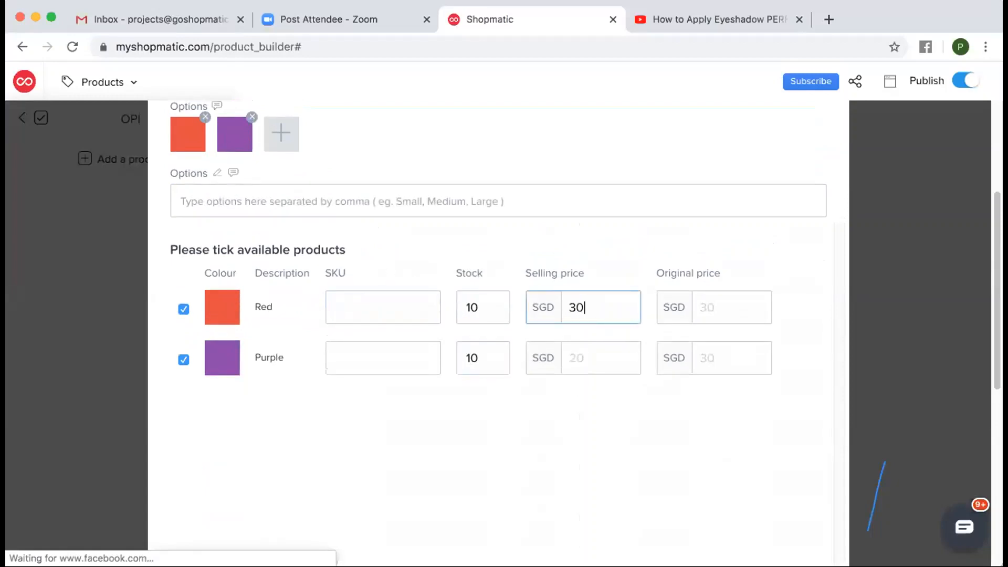
pyautogui.press('BackSpace')
pyautogui.press('BackSpace')
pyautogui.write('20')
pyautogui.click(694, 315)
pyautogui.write('30')
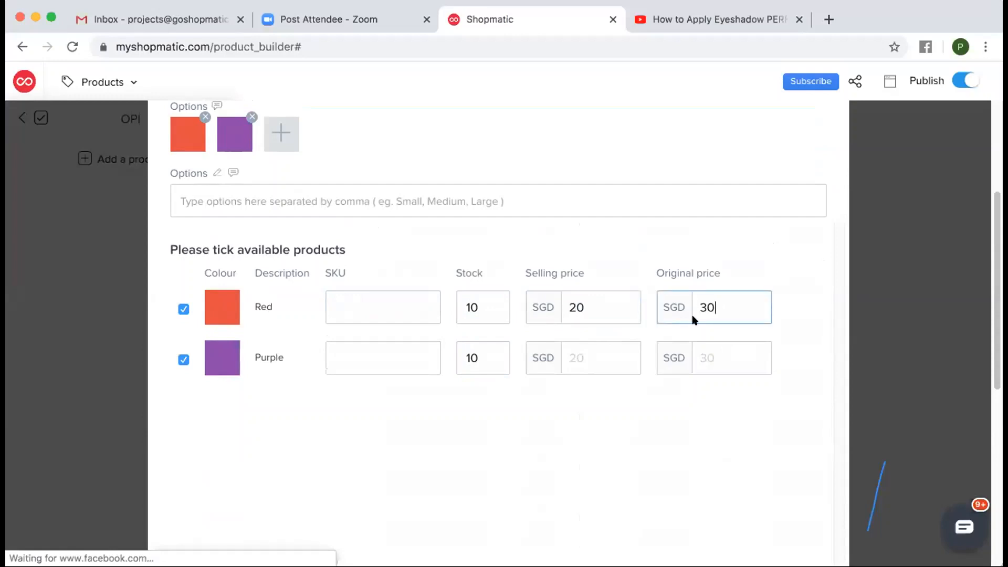
# - Set the Purple variant's selling price to SGD 20 and its original price to SGD 30
pyautogui.click(607, 342)
pyautogui.write('20')
pyautogui.click(707, 353)
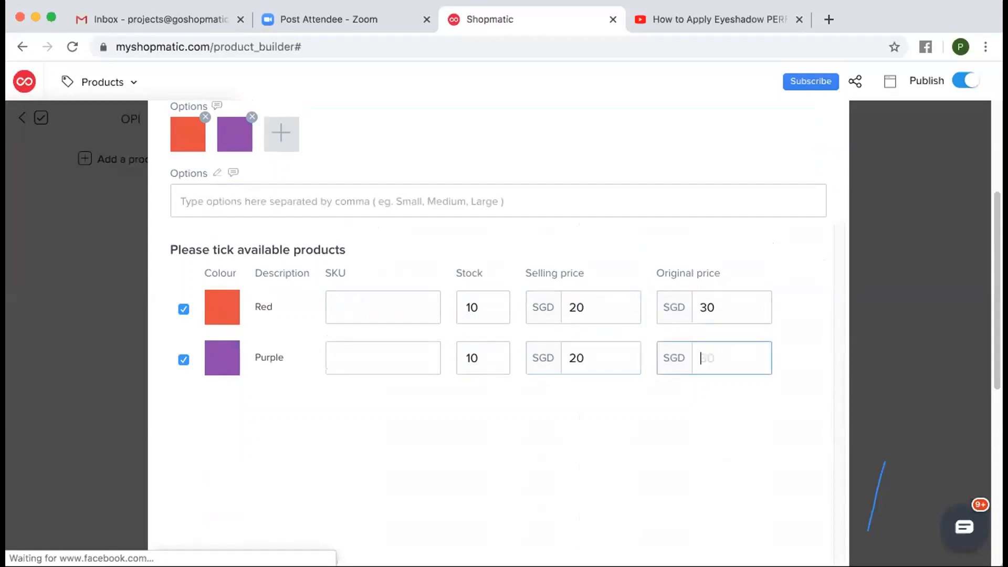
pyautogui.write('30')
pyautogui.click(693, 412)
pyautogui.scroll(5, 531, 254)
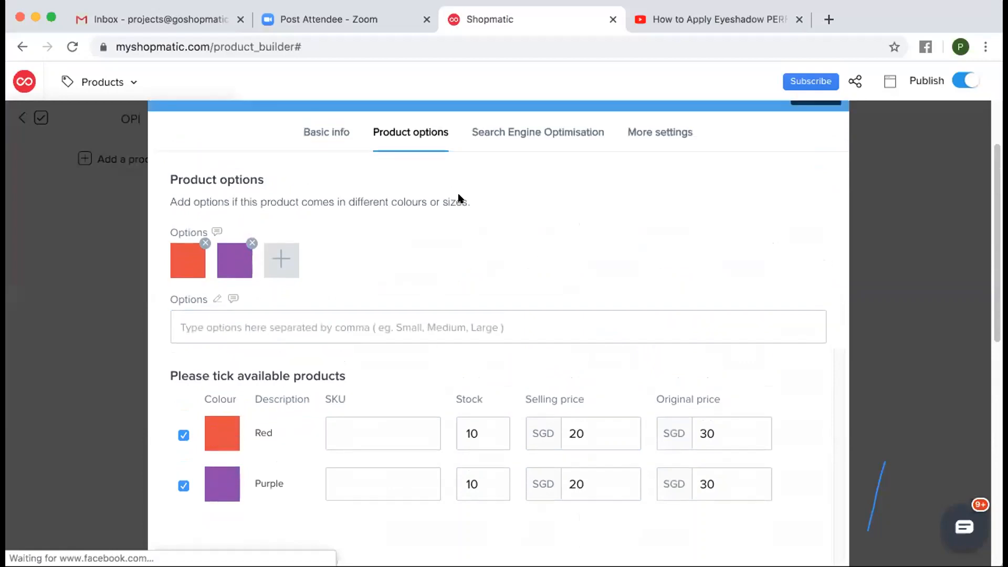
pyautogui.scroll(1, 458, 198)
pyautogui.scroll(1, 362, 261)
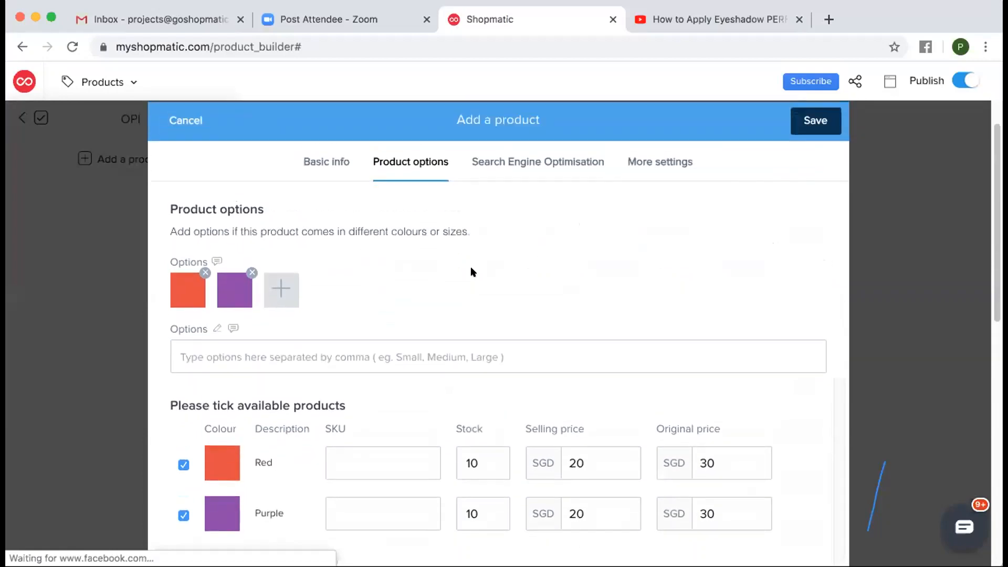
# - Examine the product's search engine optimisation settings, including the page title, meta description and URL
pyautogui.click(516, 160)
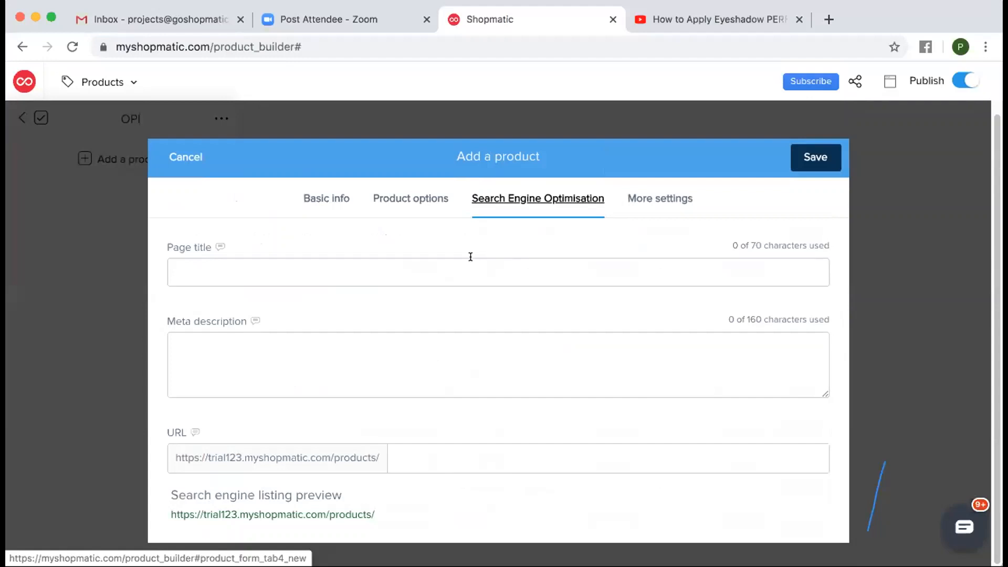
pyautogui.click(414, 269)
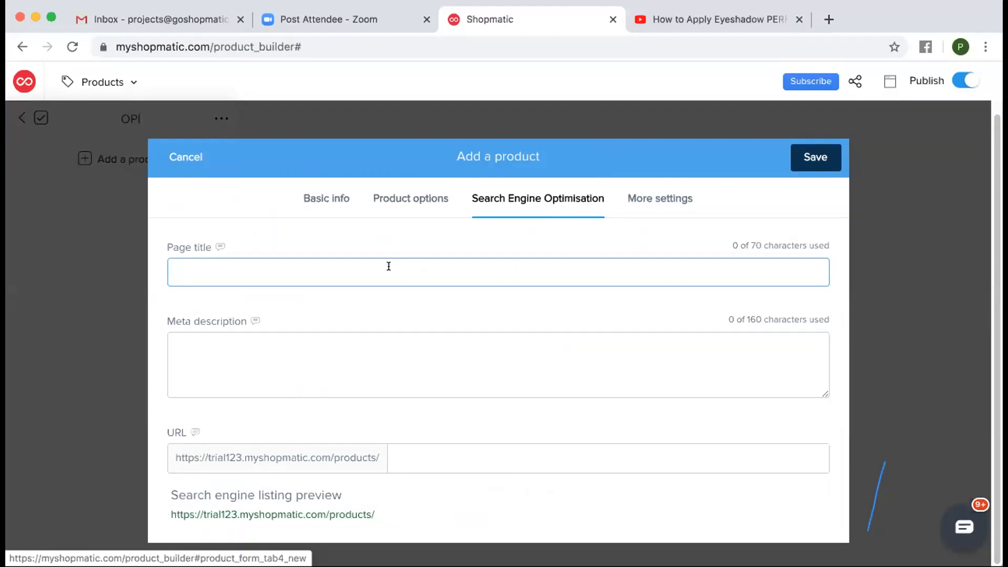
pyautogui.click(373, 296)
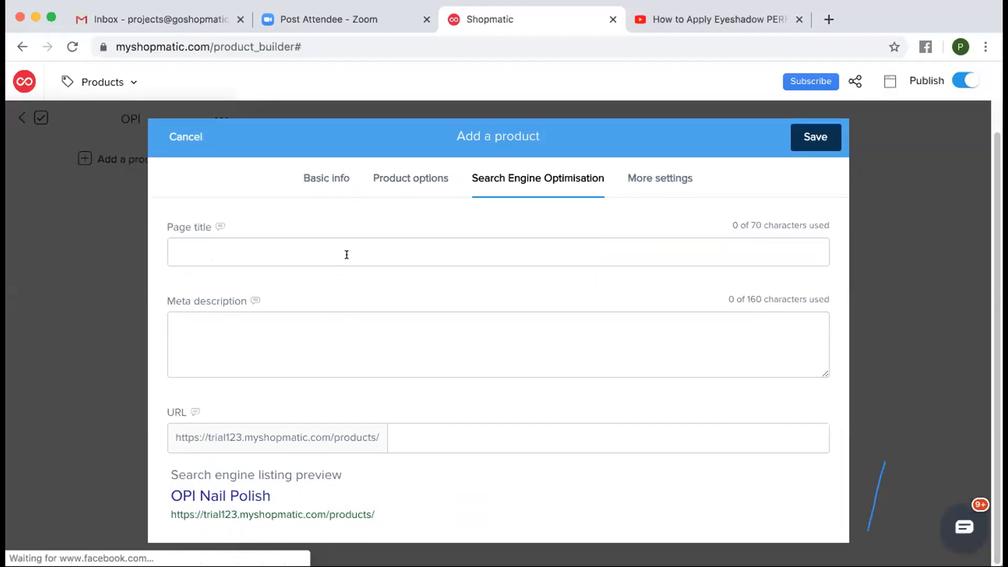
# - Set the product type in the shipping details to Health & Beauty
pyautogui.click(642, 180)
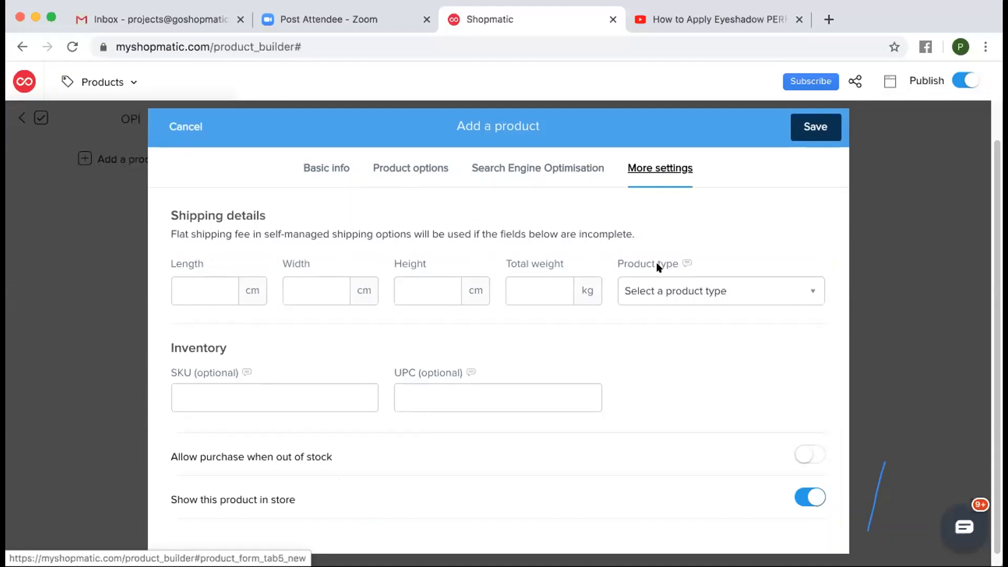
pyautogui.click(670, 290)
pyautogui.scroll(-3, 686, 349)
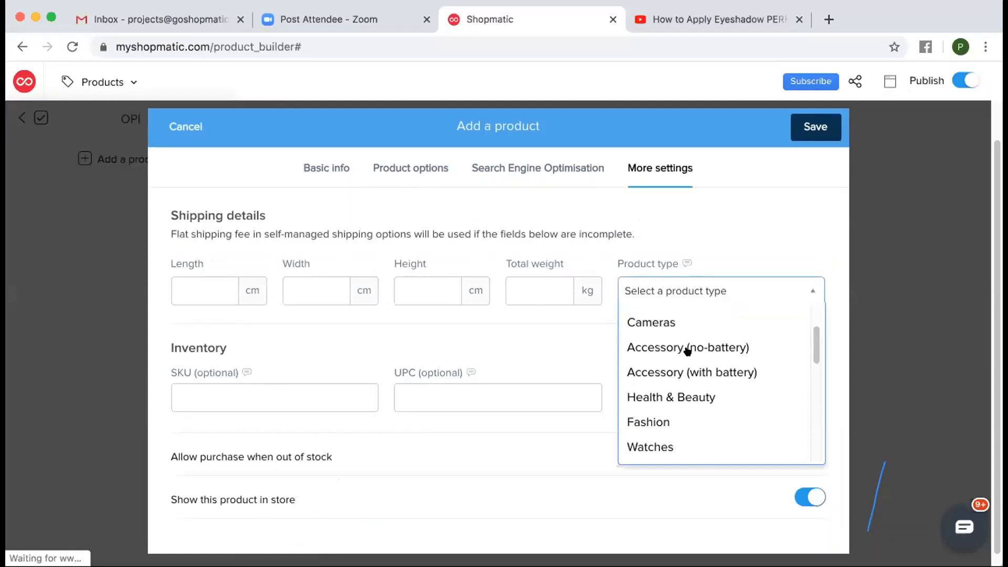
pyautogui.click(688, 355)
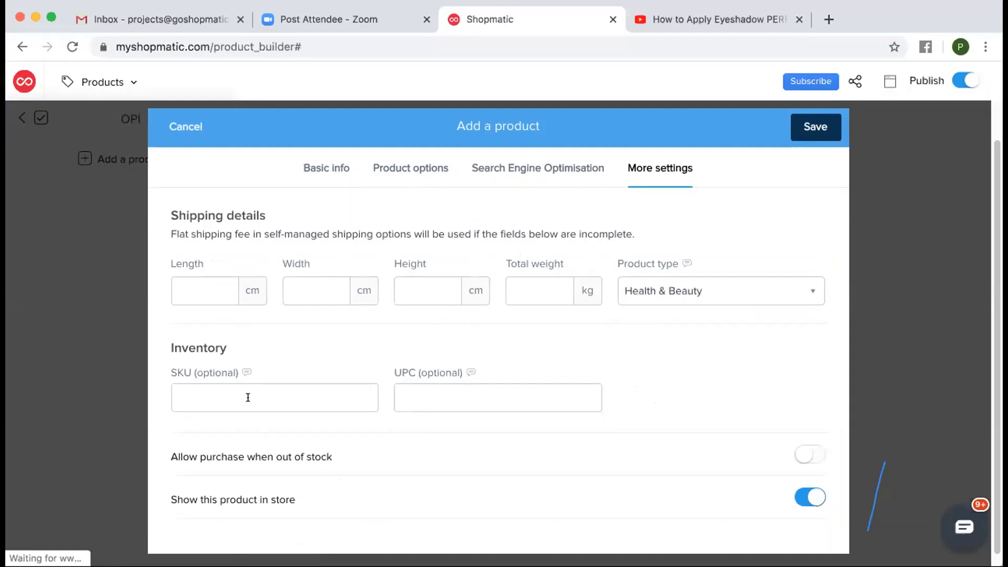
# - Try toggling the product's out-of-stock purchase and show-in-store settings, restoring each one
pyautogui.scroll(-1, 247, 397)
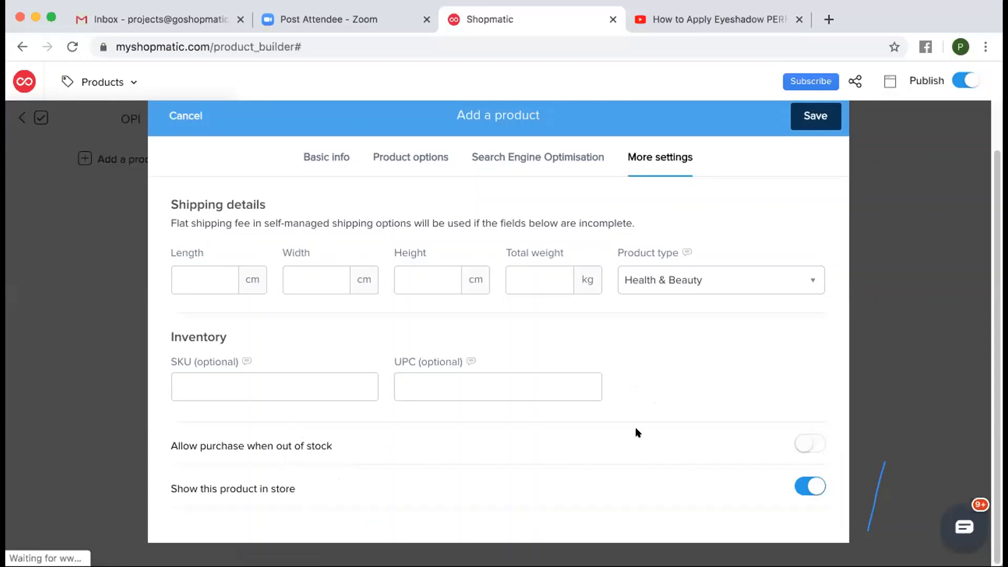
pyautogui.click(803, 444)
pyautogui.click(802, 444)
pyautogui.scroll(1, 757, 460)
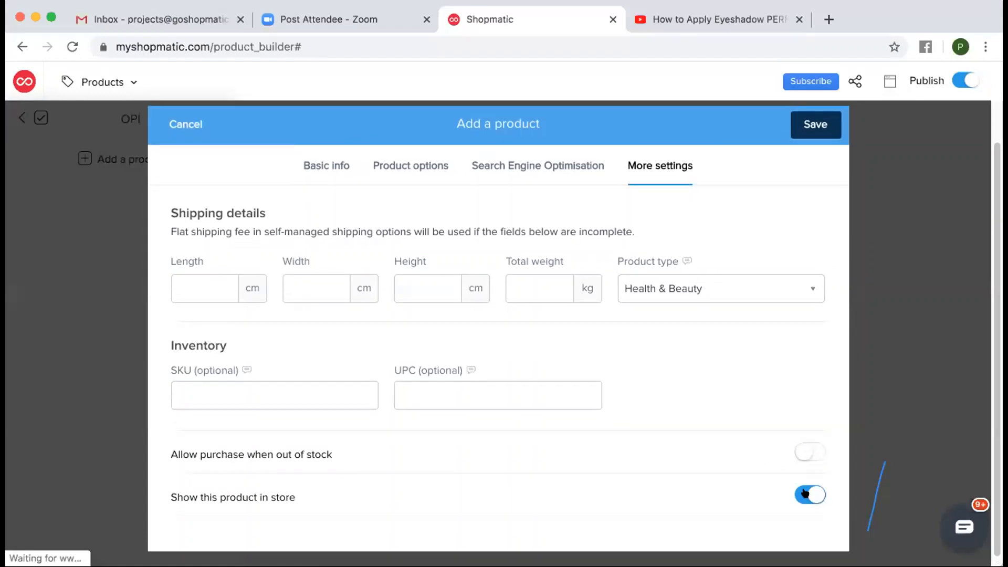
pyautogui.click(803, 494)
pyautogui.click(812, 494)
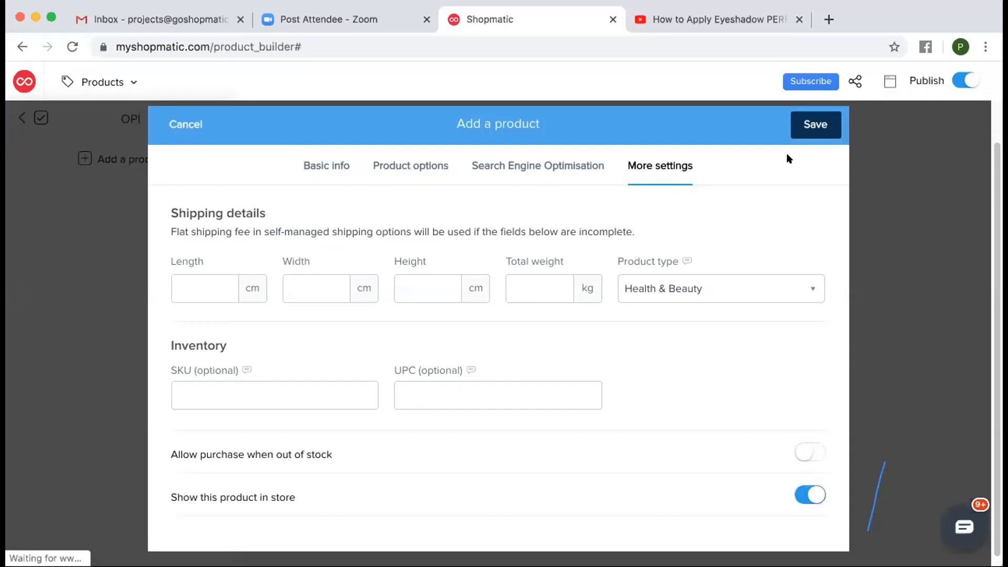
# - Save the OPI Nail Polish product and review its preview, including the image, price, description and colour options
pyautogui.click(809, 125)
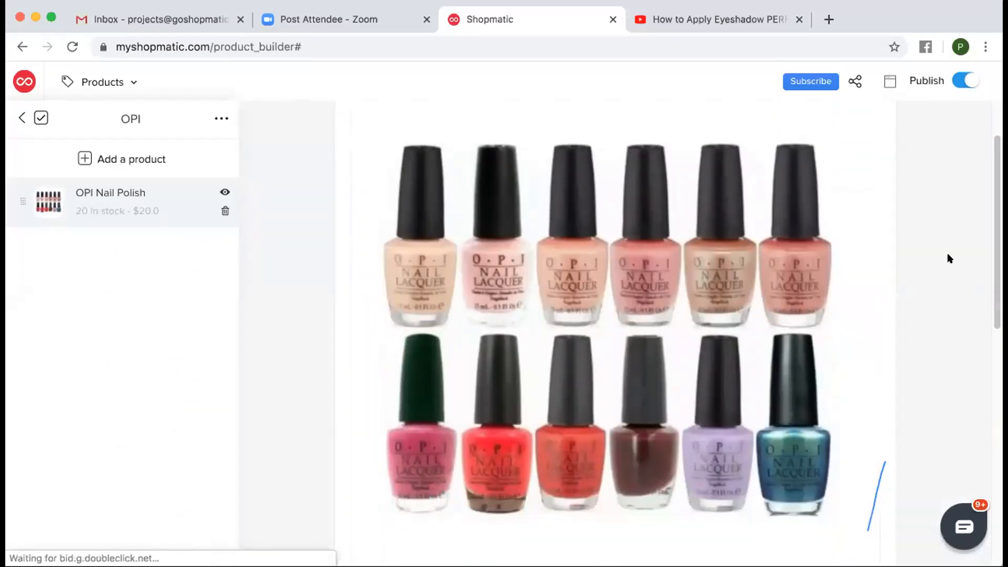
pyautogui.scroll(-5, 949, 257)
pyautogui.scroll(-3, 948, 254)
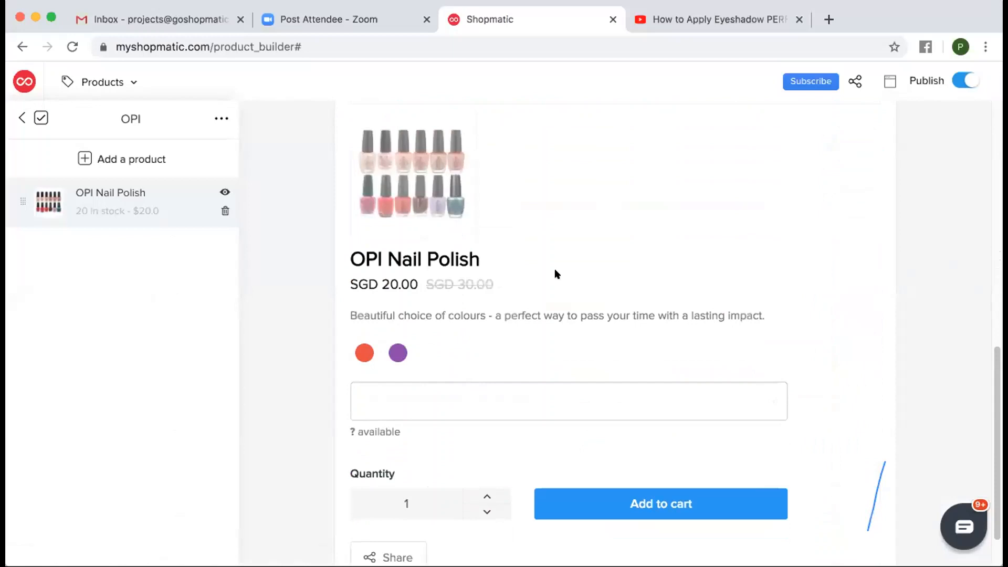
pyautogui.scroll(-1, 555, 270)
pyautogui.scroll(3, 555, 270)
pyautogui.scroll(8, 557, 274)
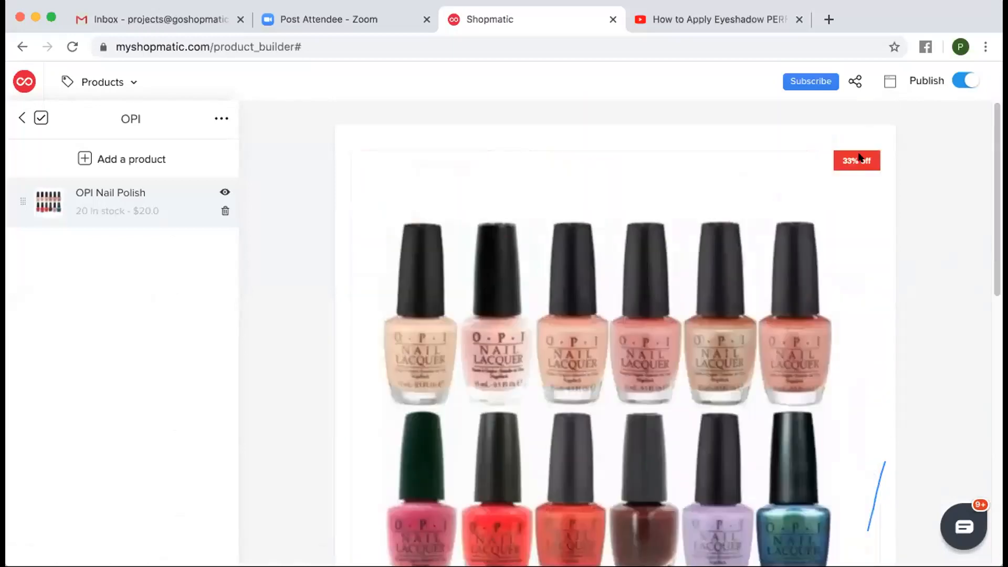
pyautogui.scroll(-10, 919, 199)
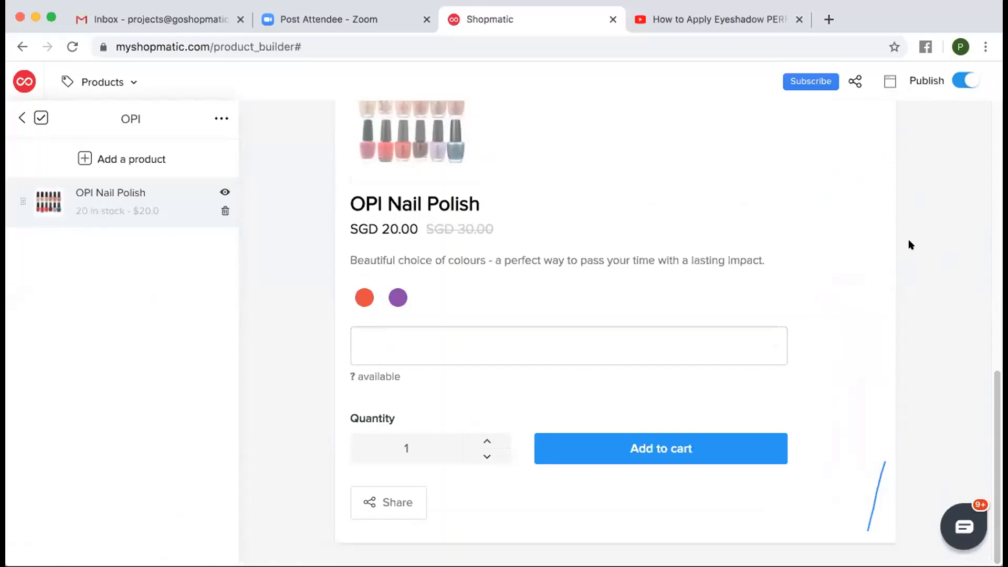
pyautogui.click(684, 360)
pyautogui.click(757, 271)
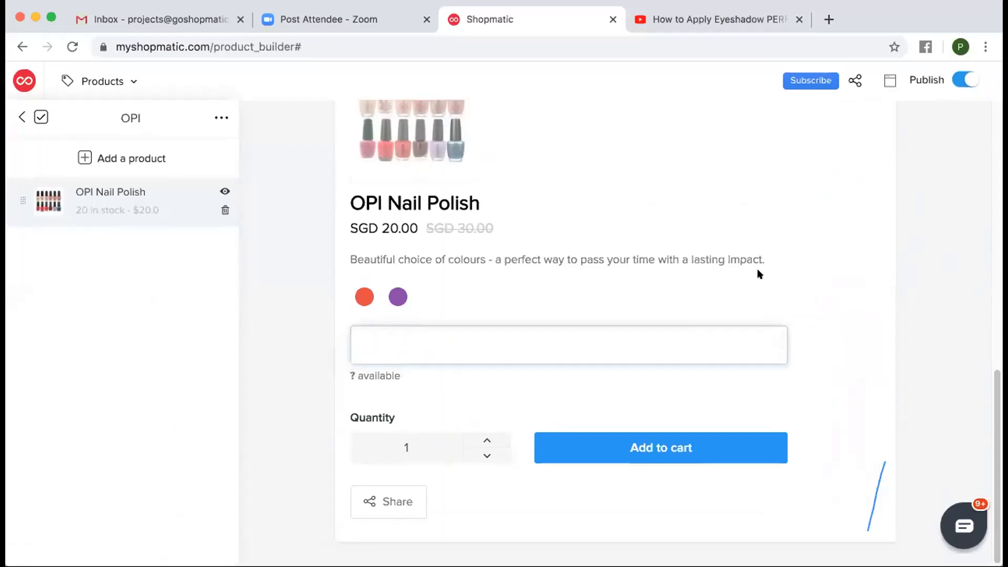
pyautogui.scroll(8, 758, 269)
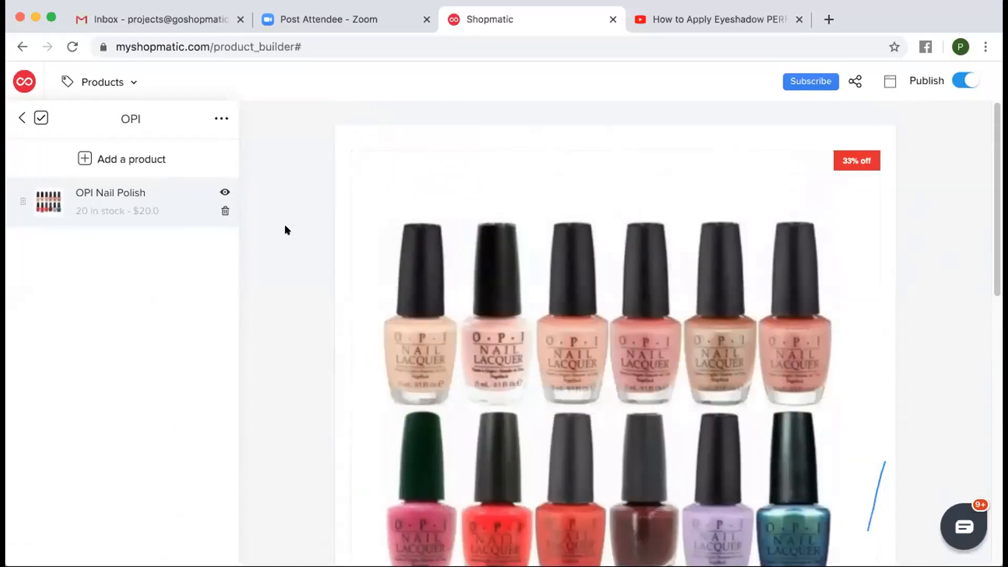
# - Open Daisy by Marc Jacobs from All Products, review its basic info and product options, and save it
pyautogui.click(21, 118)
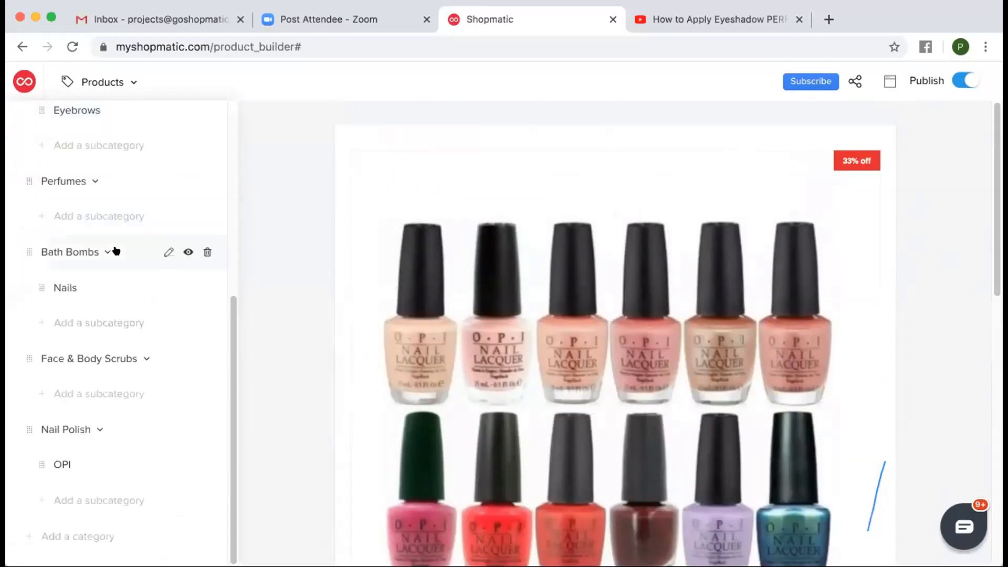
pyautogui.scroll(6, 74, 184)
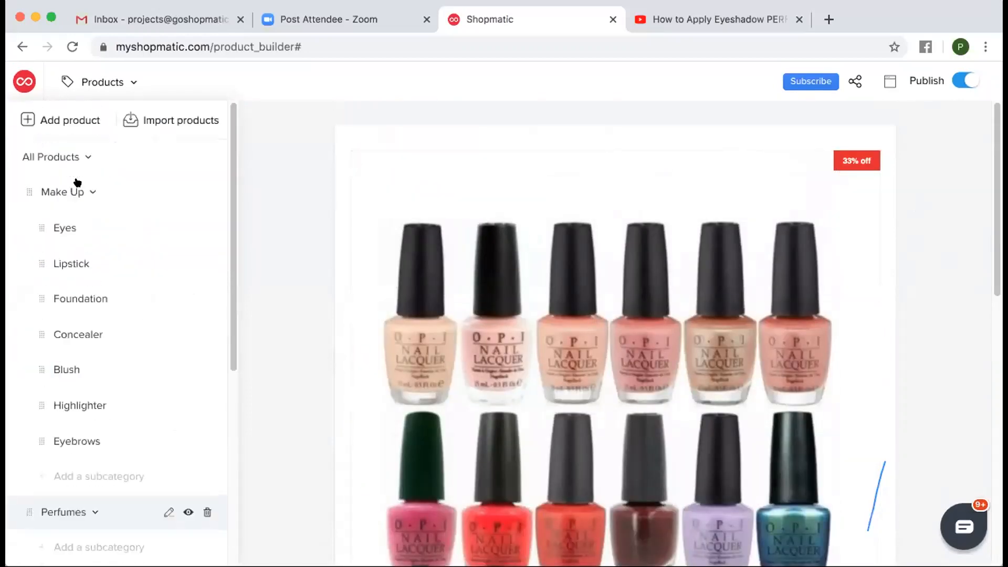
pyautogui.click(55, 156)
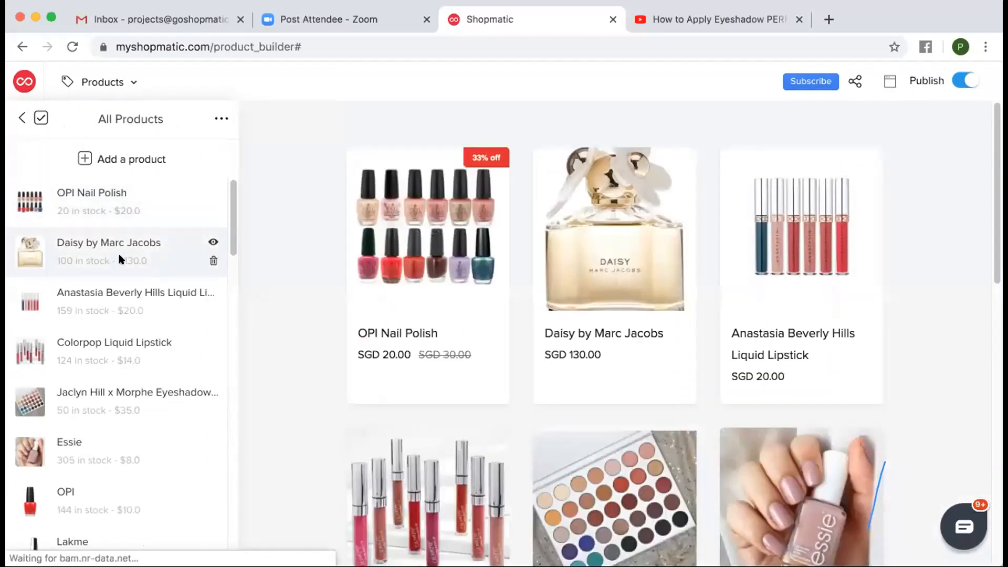
pyautogui.click(116, 262)
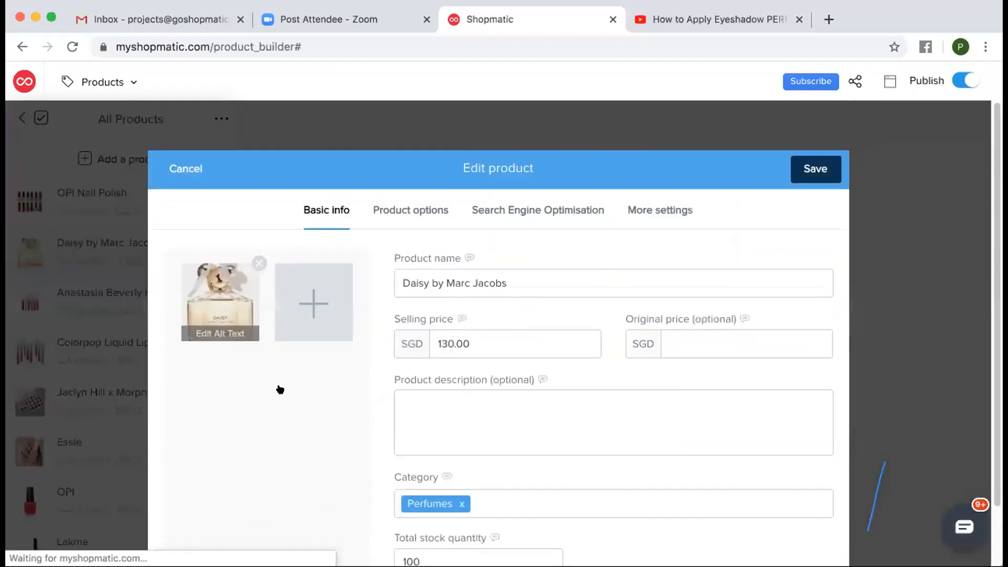
pyautogui.scroll(-2, 287, 370)
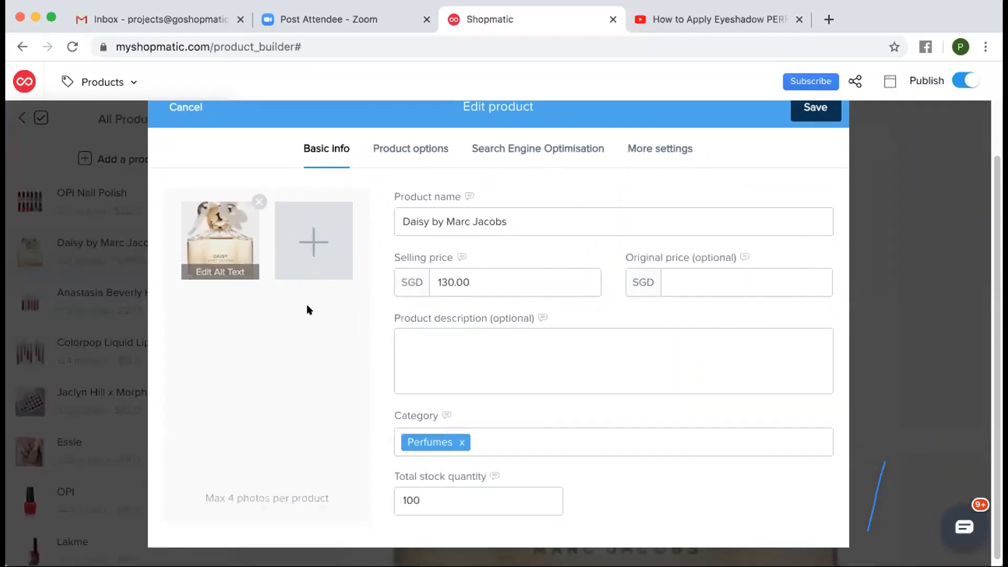
pyautogui.click(392, 147)
pyautogui.scroll(1, 371, 160)
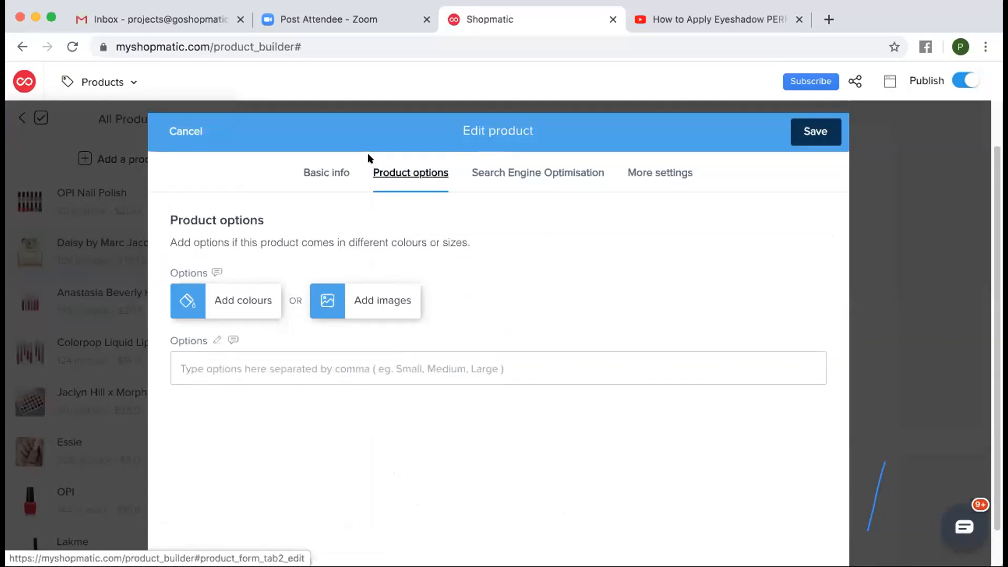
pyautogui.click(816, 162)
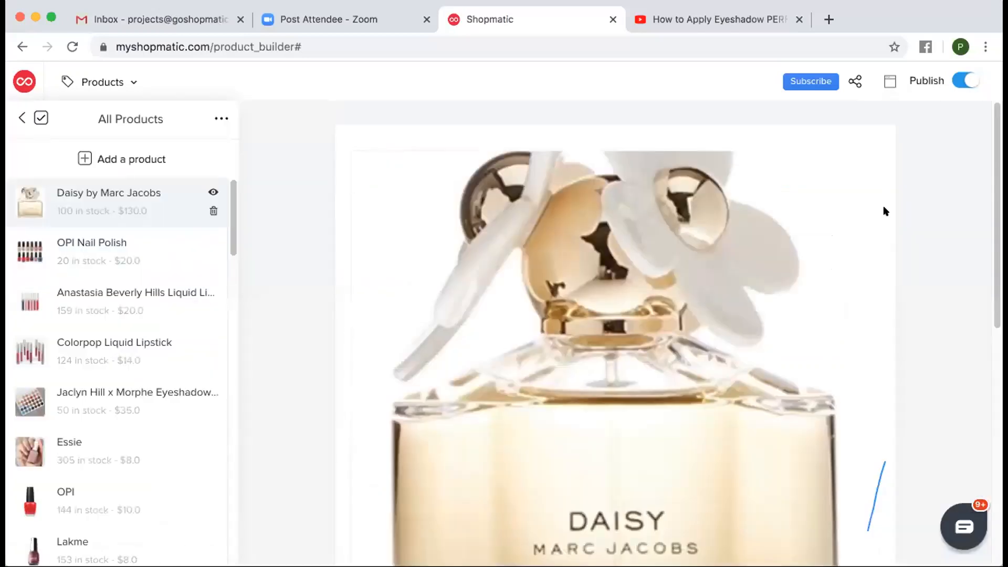
# - Leave the product list, return to the site editor and open the live store
pyautogui.scroll(-2, 63, 215)
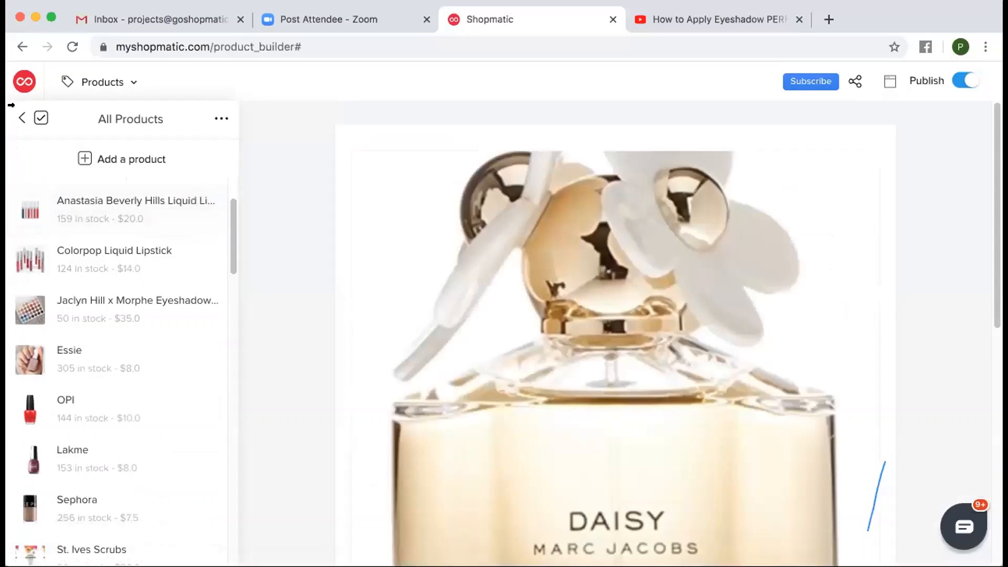
pyautogui.click(22, 117)
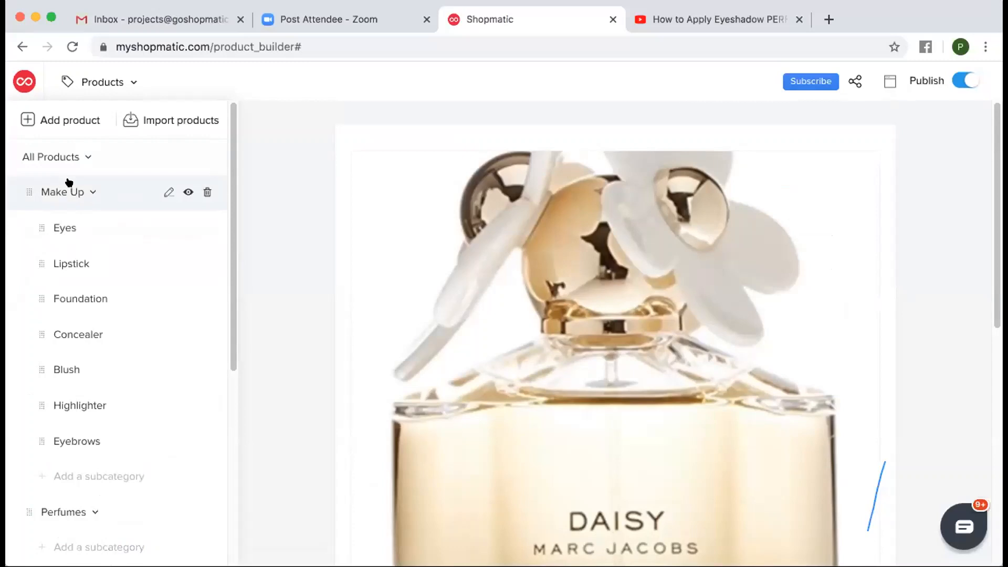
pyautogui.click(104, 82)
pyautogui.click(87, 158)
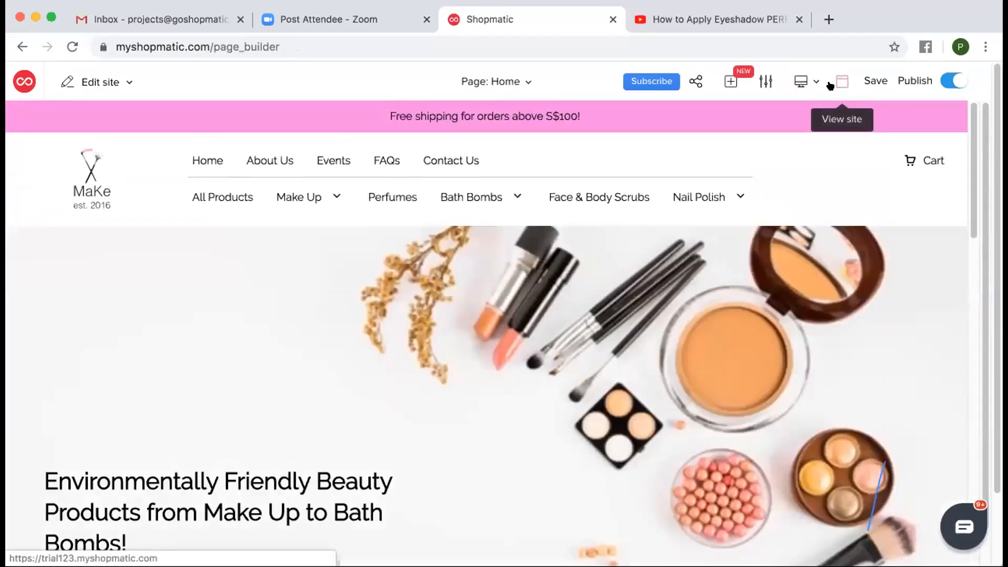
pyautogui.click(831, 84)
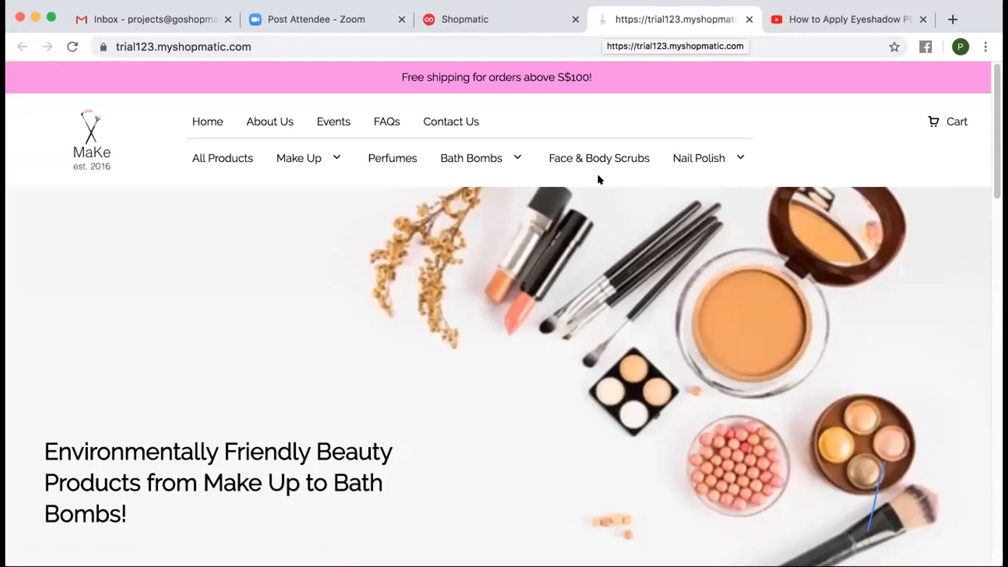
# - Review the live store's home page from the banner to the footer
pyautogui.scroll(-1, 514, 242)
pyautogui.scroll(-15, 514, 242)
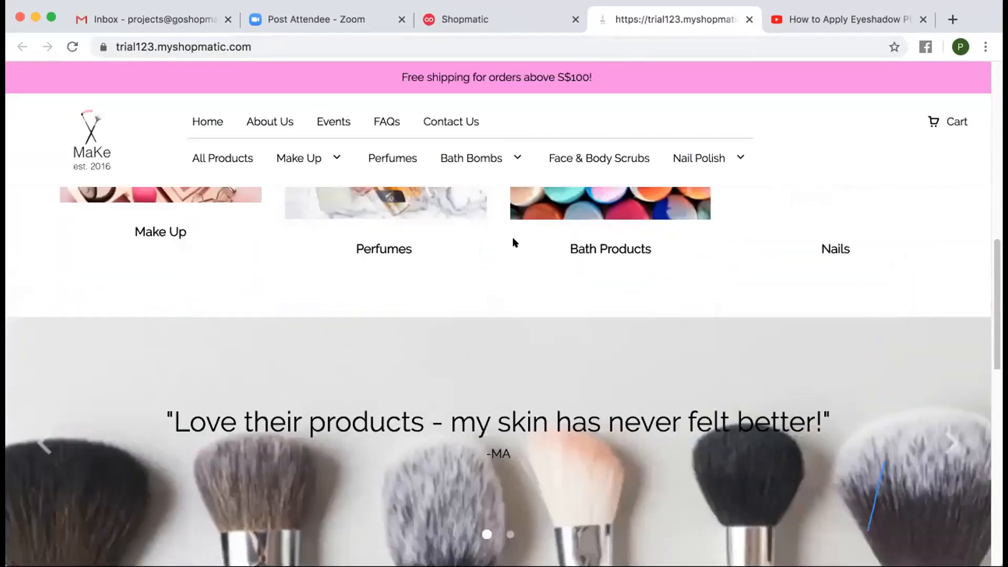
pyautogui.scroll(-10, 514, 239)
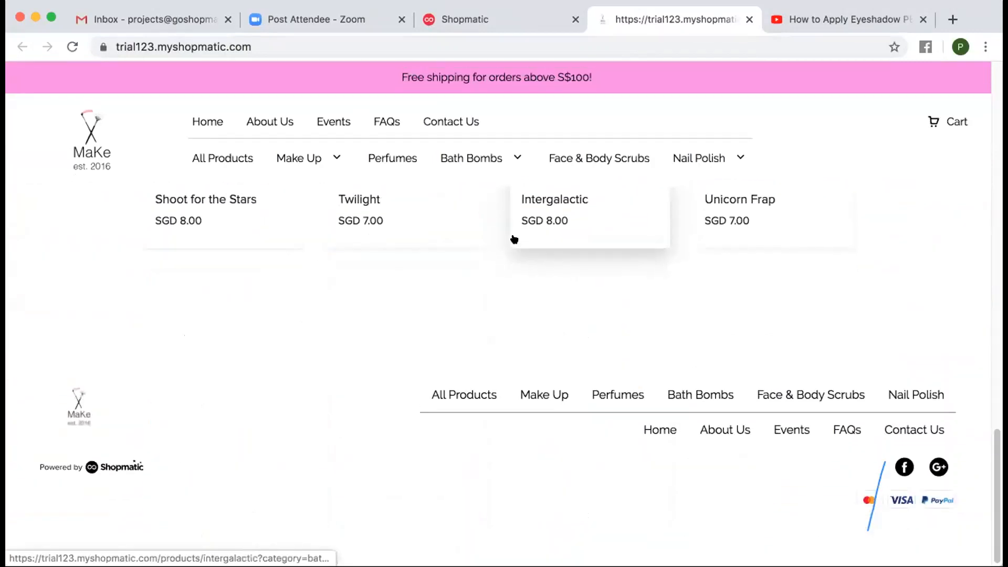
pyautogui.scroll(20, 513, 239)
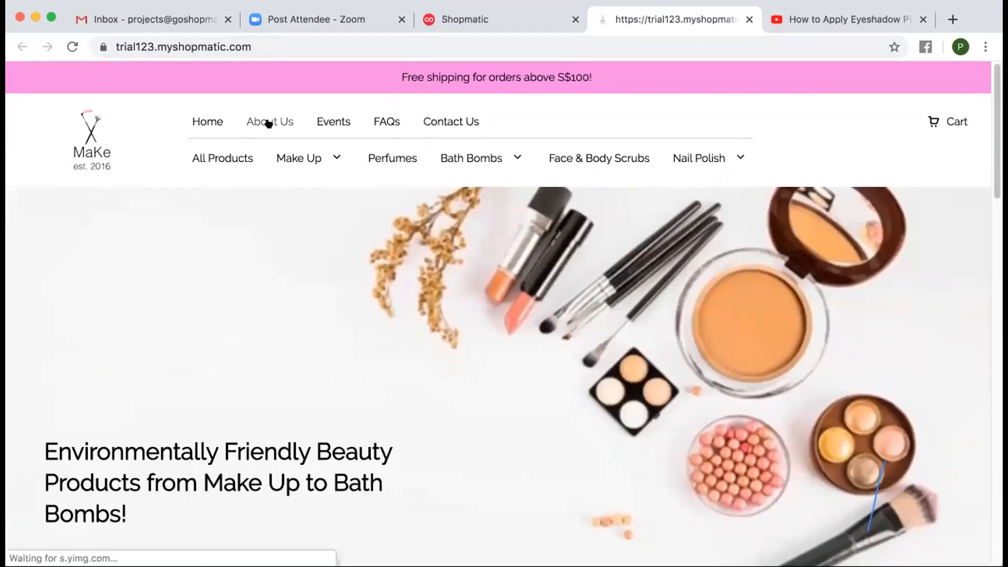
# - Open the live store's About Us page and read through its content
pyautogui.click(269, 123)
pyautogui.scroll(-8, 408, 251)
pyautogui.scroll(5, 409, 254)
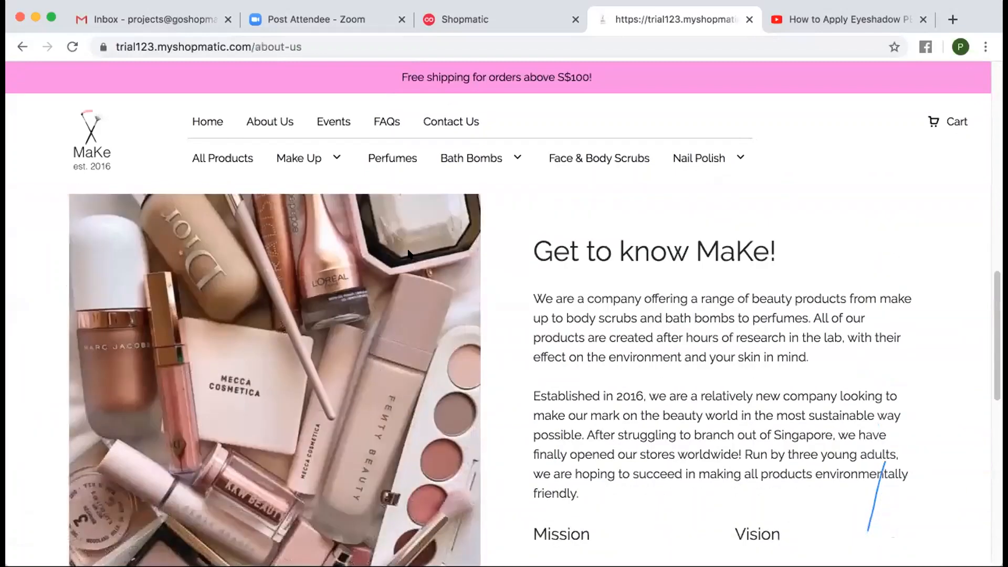
pyautogui.scroll(-10, 408, 251)
pyautogui.scroll(15, 410, 236)
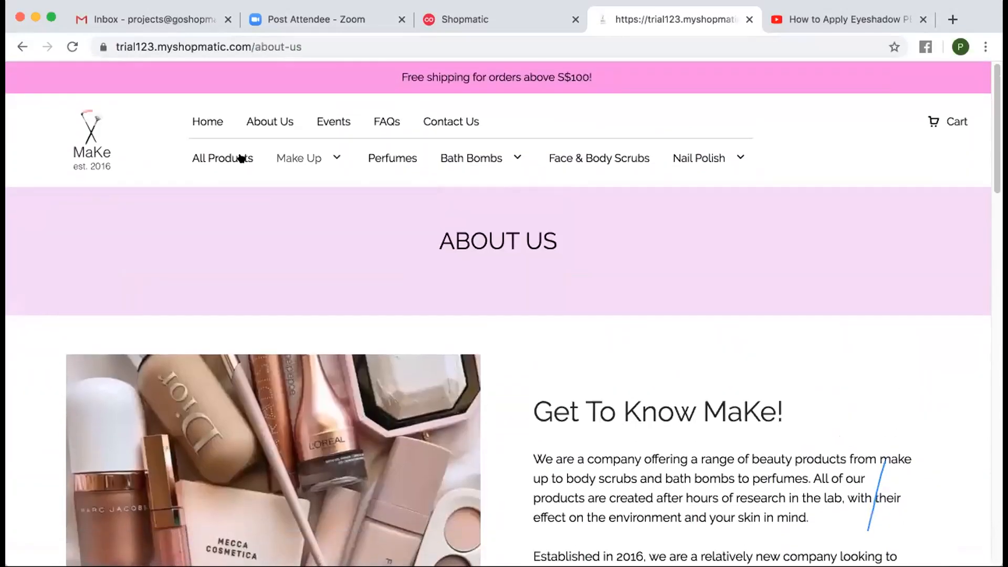
# - Open the live OPI Nail Polish product page and try its purple and red colour options
pyautogui.click(705, 198)
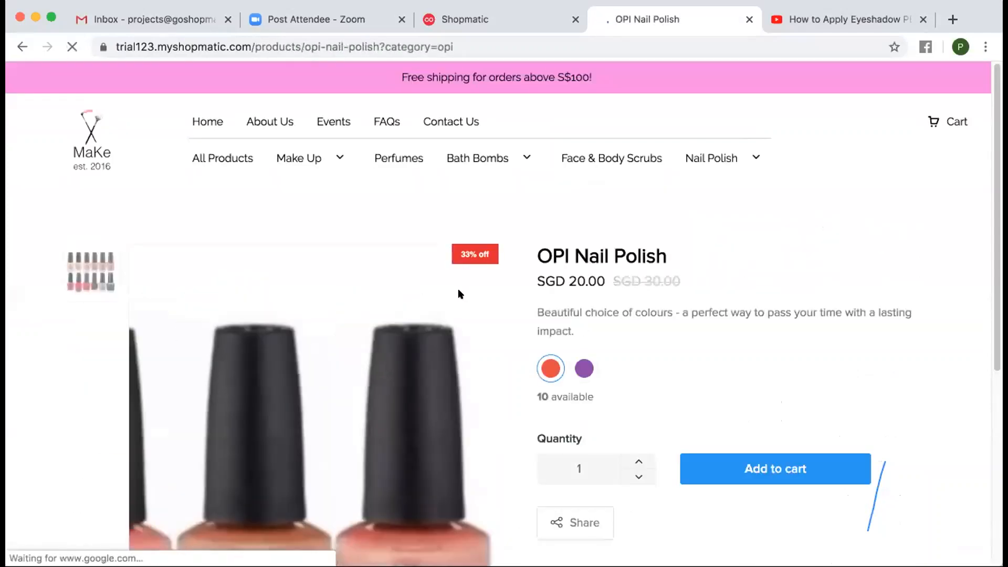
pyautogui.scroll(-2, 570, 273)
pyautogui.scroll(1, 570, 273)
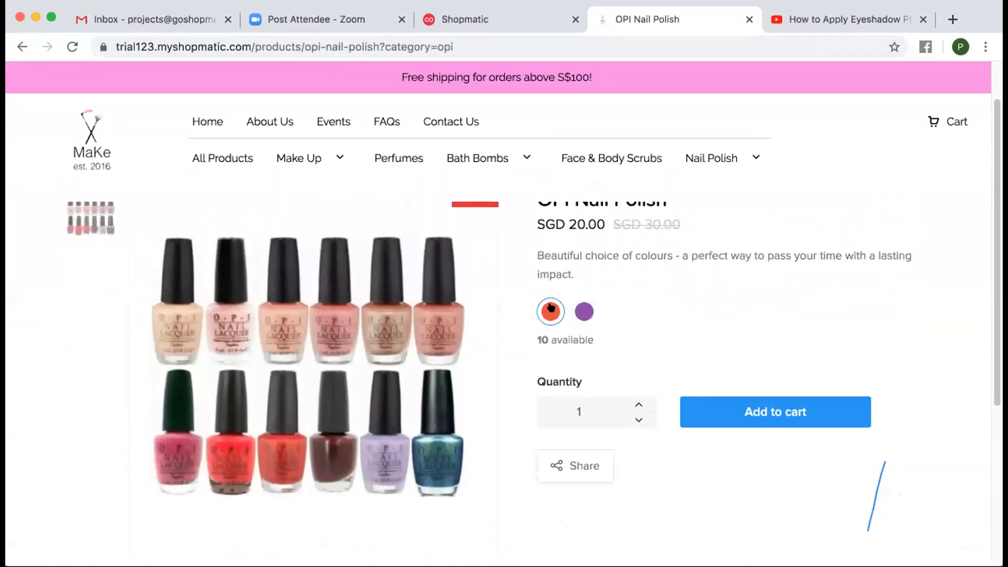
pyautogui.click(579, 310)
pyautogui.click(551, 311)
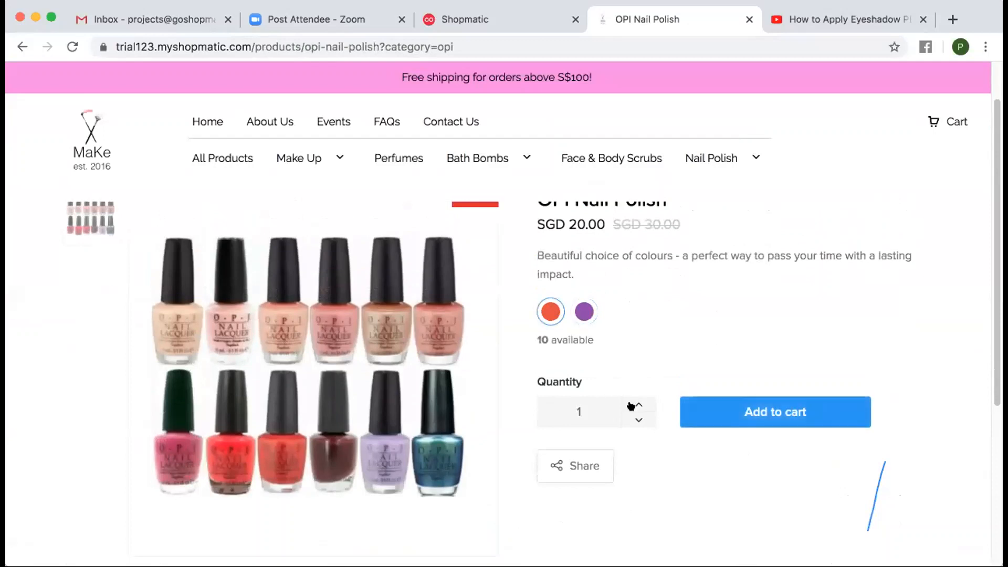